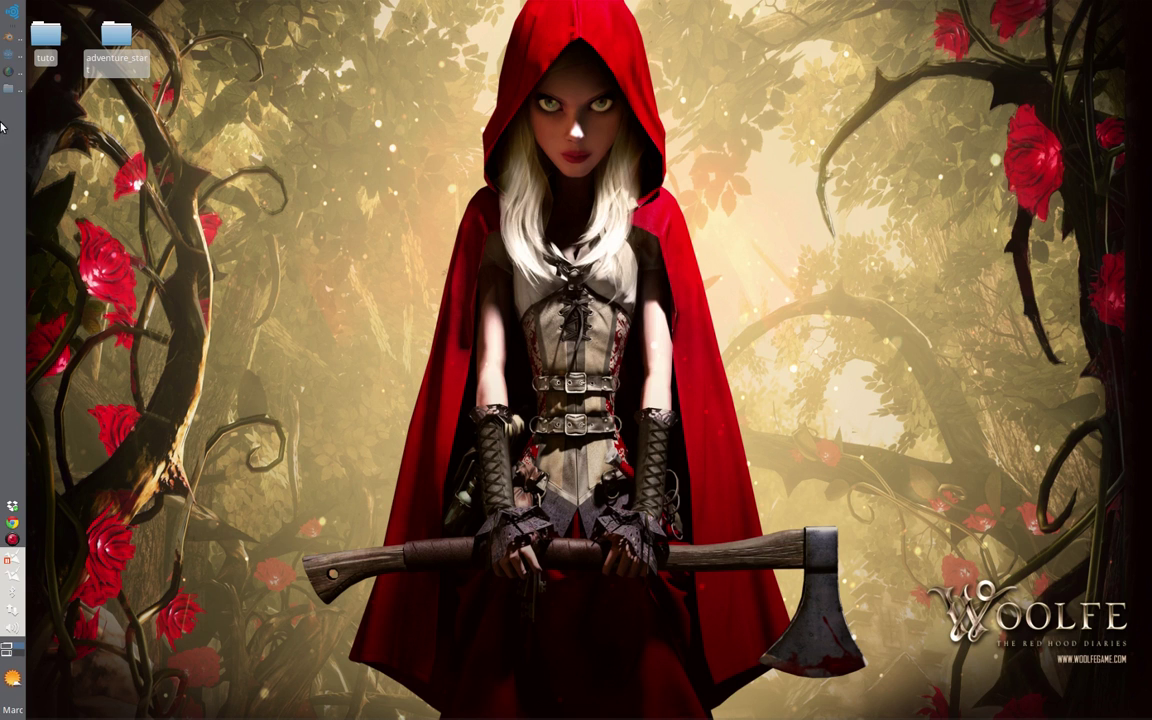
Launch Blender from the left launcher panel to show the default cube's material settings.
left_click(7, 40)
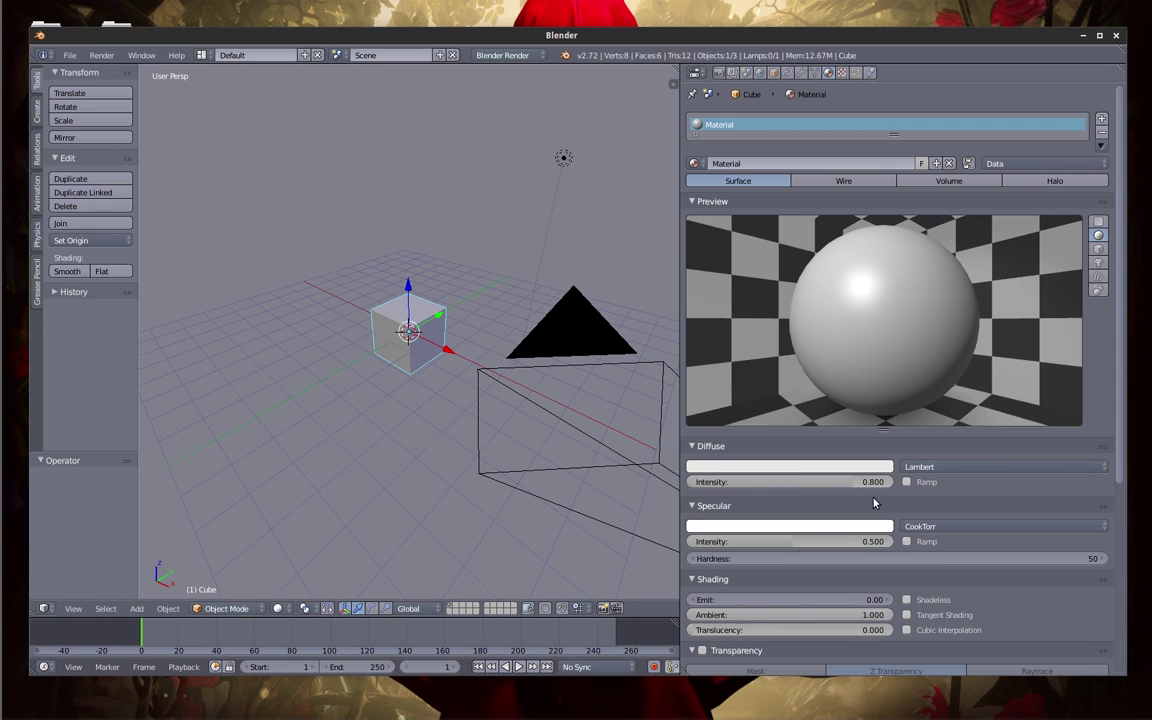
Tweak diffuse and specular intensity and set the diffuse shader model to Toon.
left_click_drag(852, 482, 800, 483)
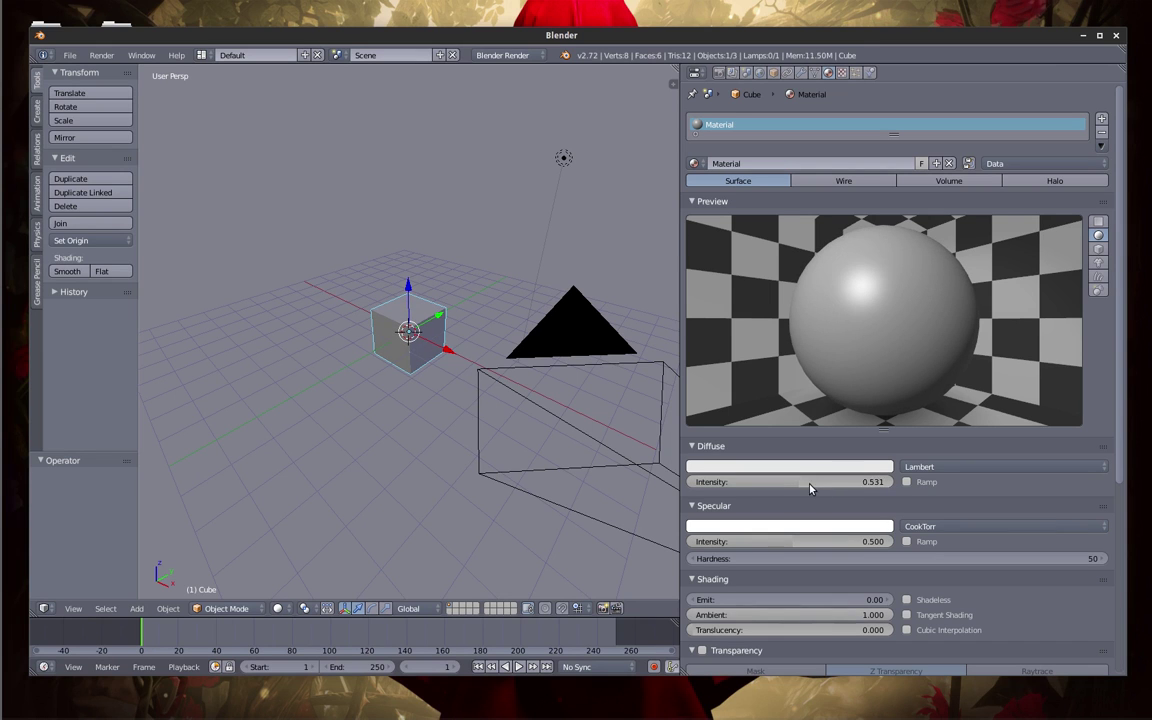
left_click_drag(800, 483, 832, 483)
mouse_move(850, 542)
left_mouse_down()
mouse_move(866, 543)
mouse_move(855, 542)
left_mouse_up()
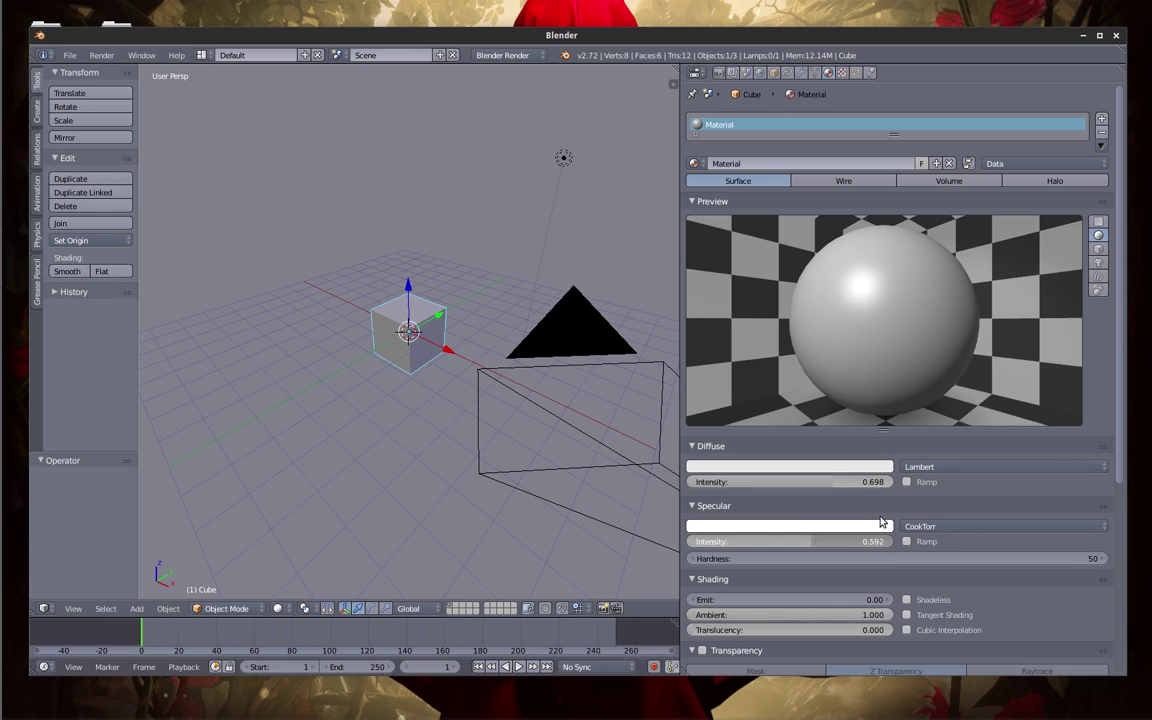
left_click(941, 467)
left_click(945, 405)
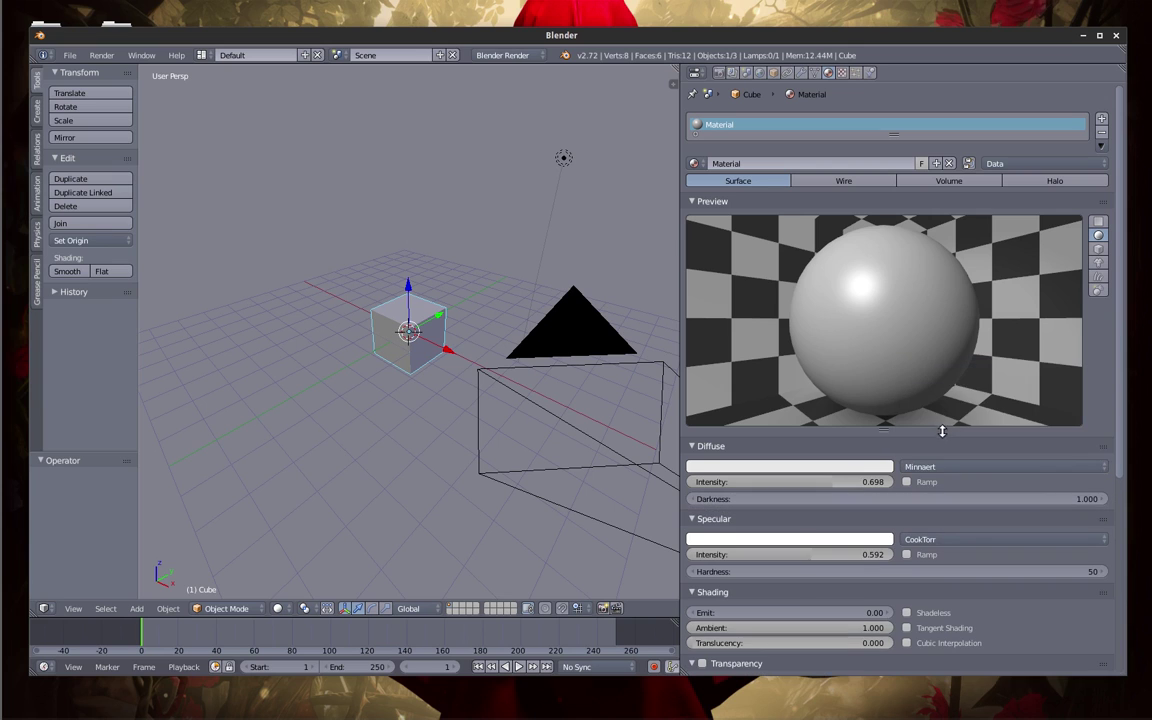
left_click(938, 476)
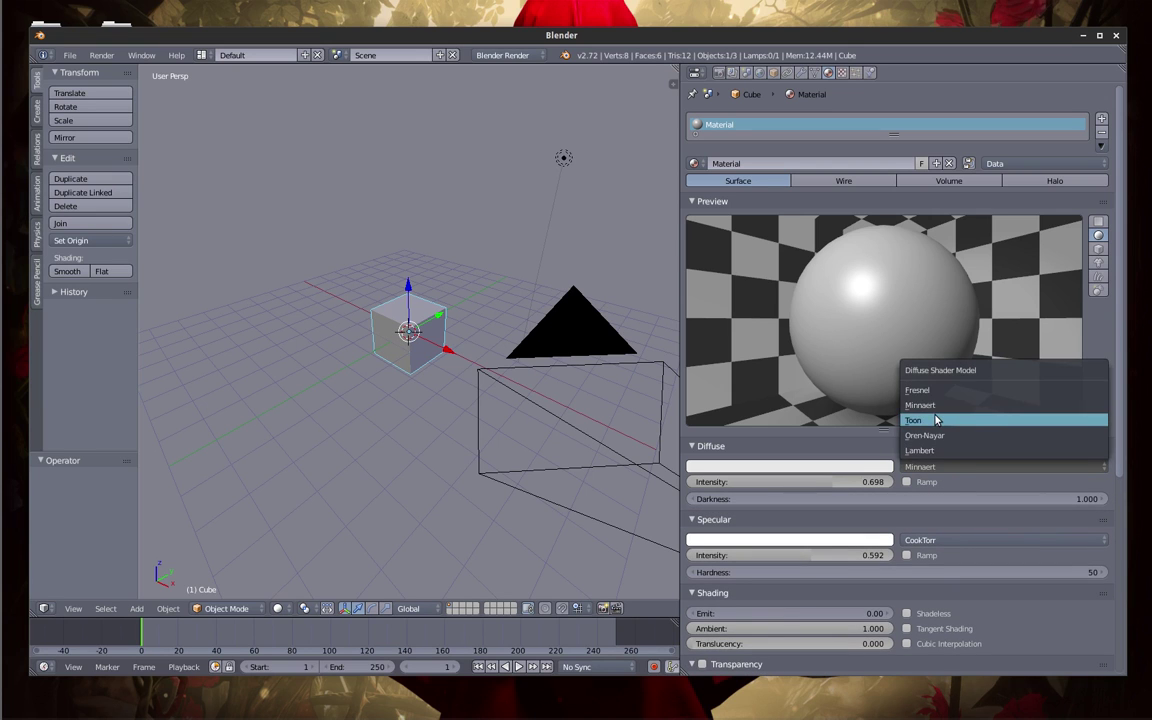
left_click(938, 419)
left_click_drag(805, 482, 774, 482)
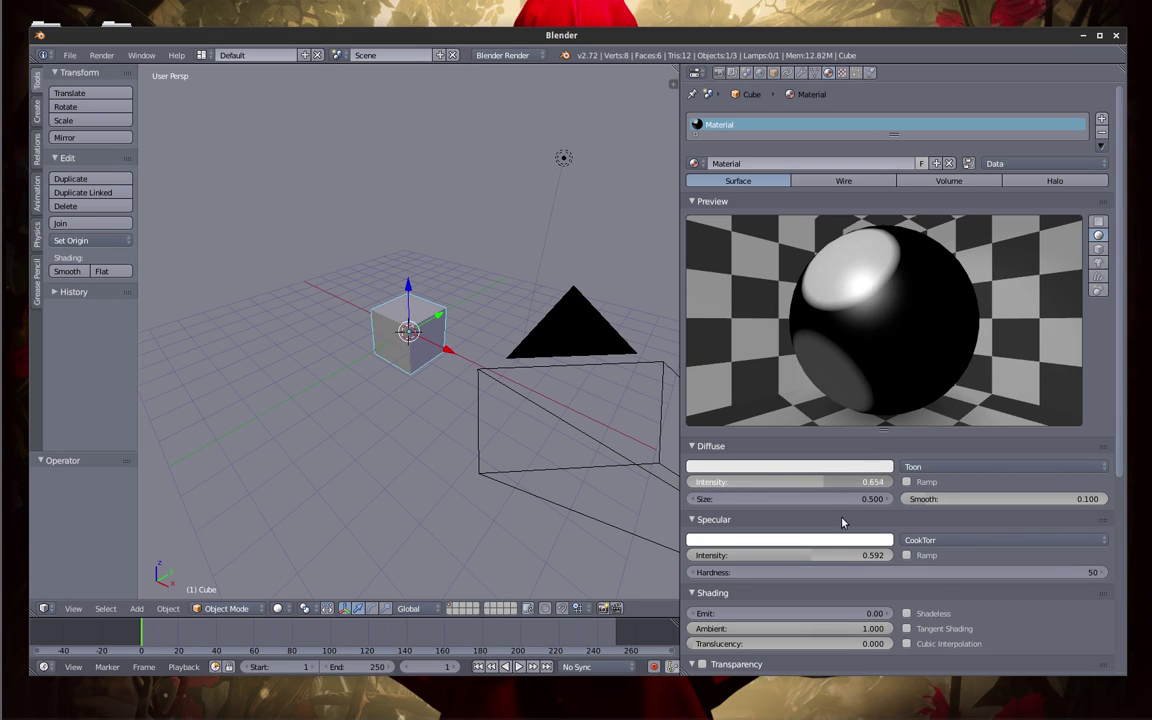
Set the specular shader to Toon with size 0.800, then hide Blender.
left_click(953, 541)
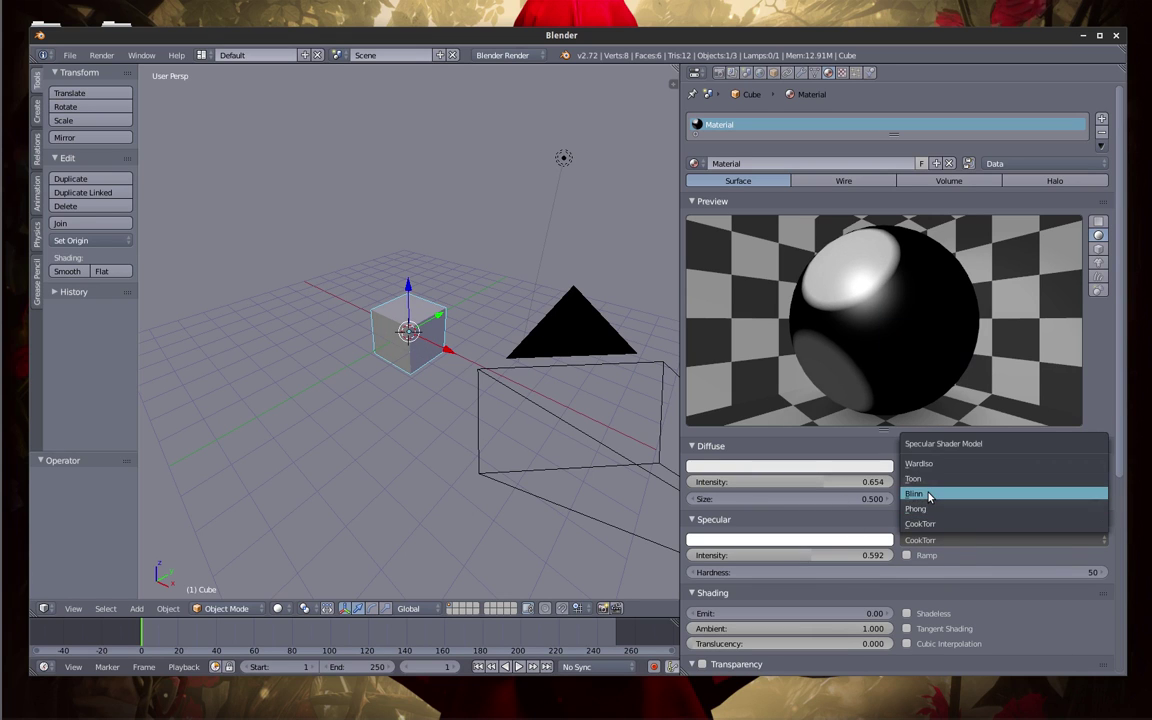
left_click(950, 492)
left_click(975, 540)
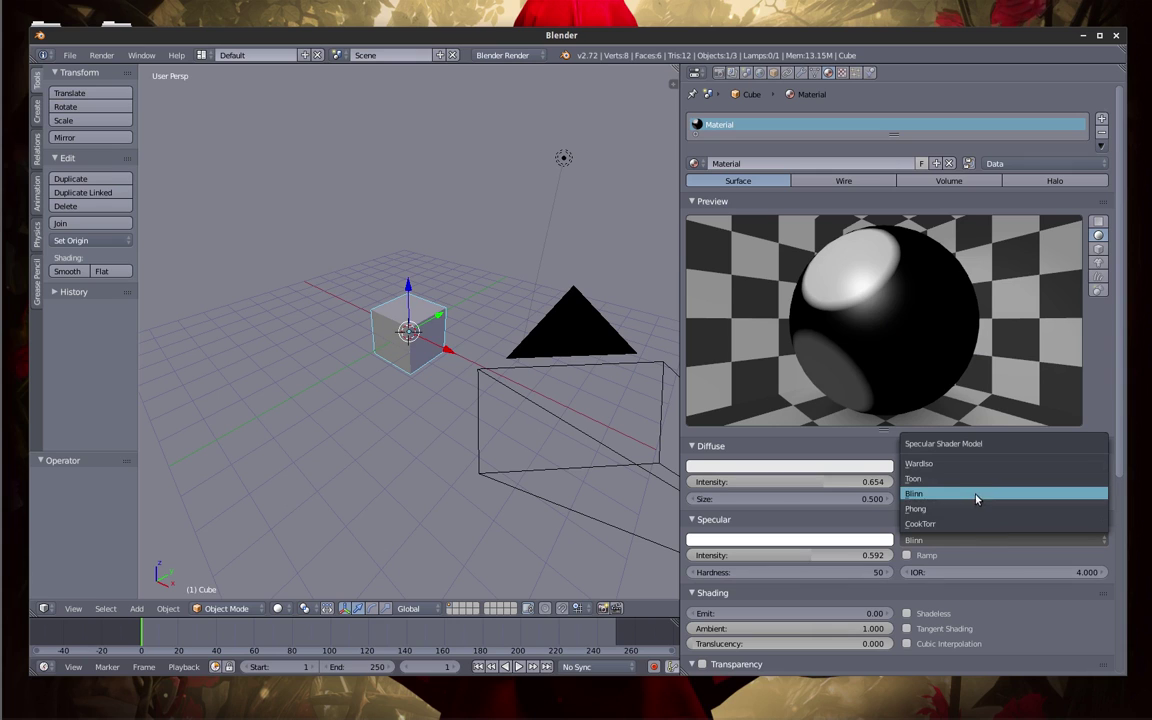
left_click(959, 481)
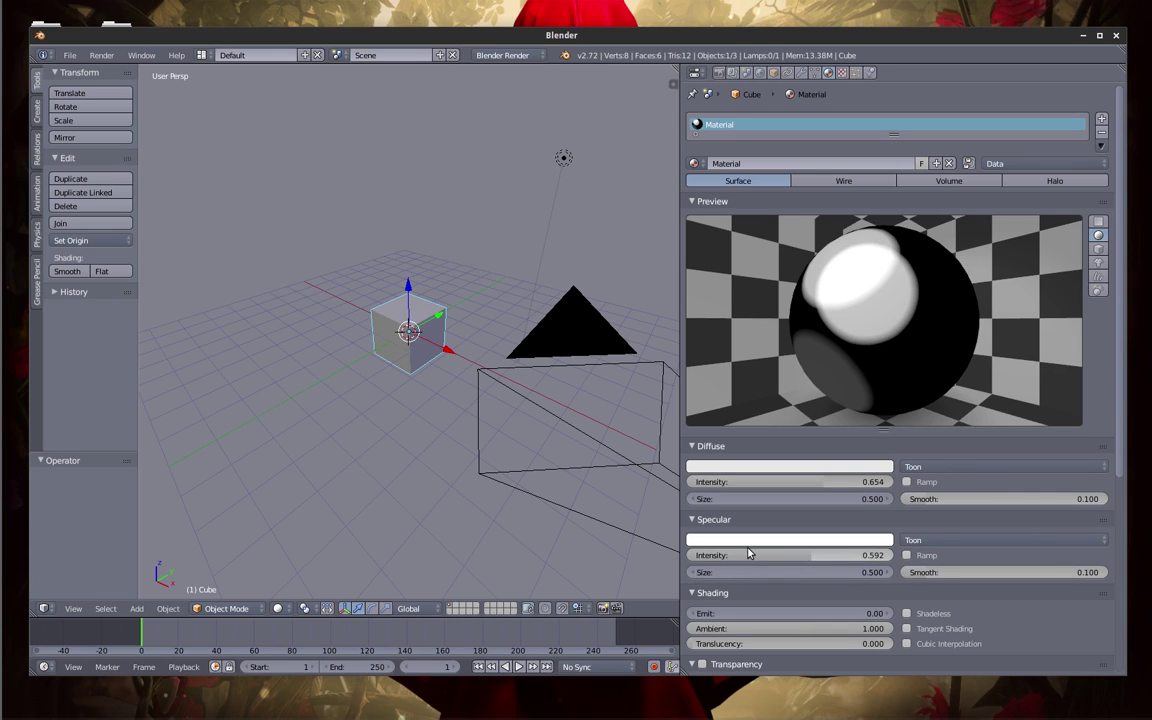
mouse_move(850, 572)
left_mouse_down()
mouse_move(760, 572)
mouse_move(800, 572)
left_mouse_up()
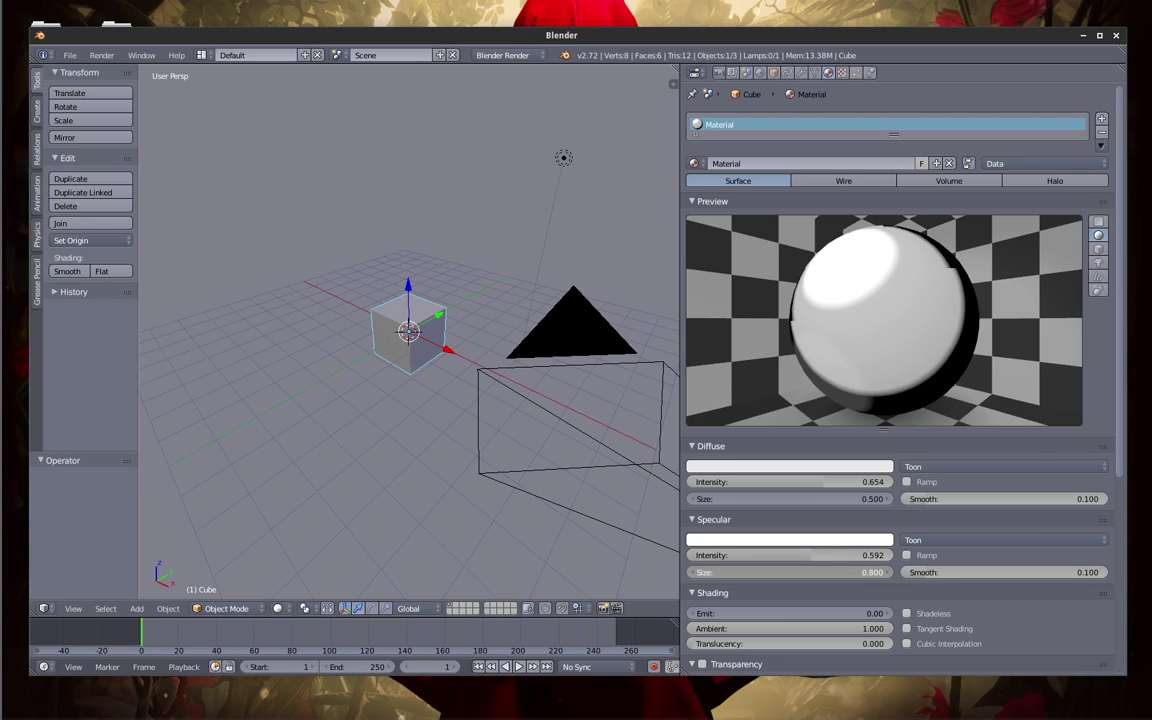
left_click_drag(800, 572, 770, 572)
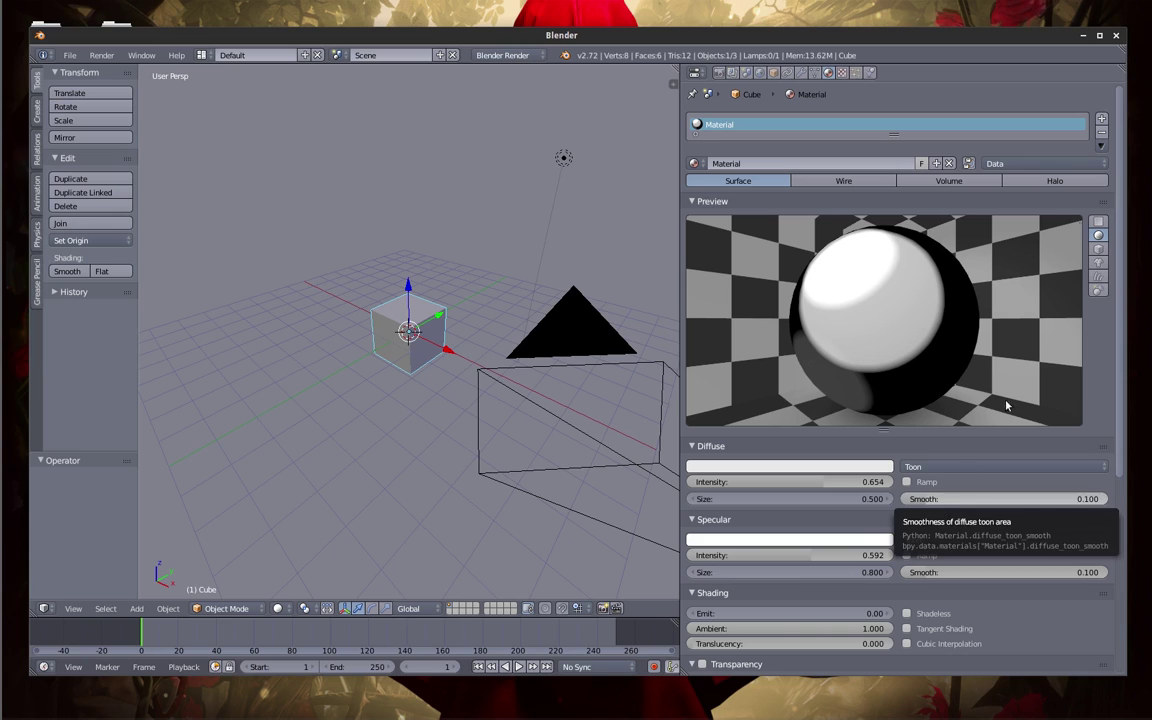
left_click(1085, 36)
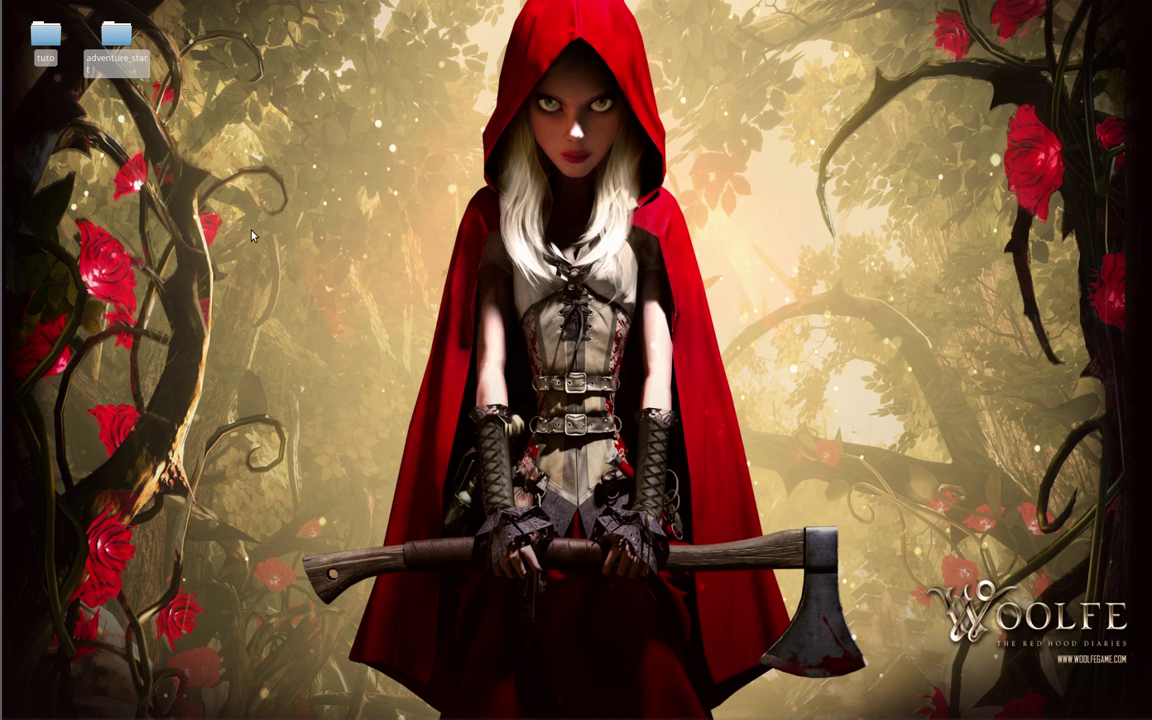
Restore Chrome on Shadertoy's My Loved page listing six shaders.
key("super+d")
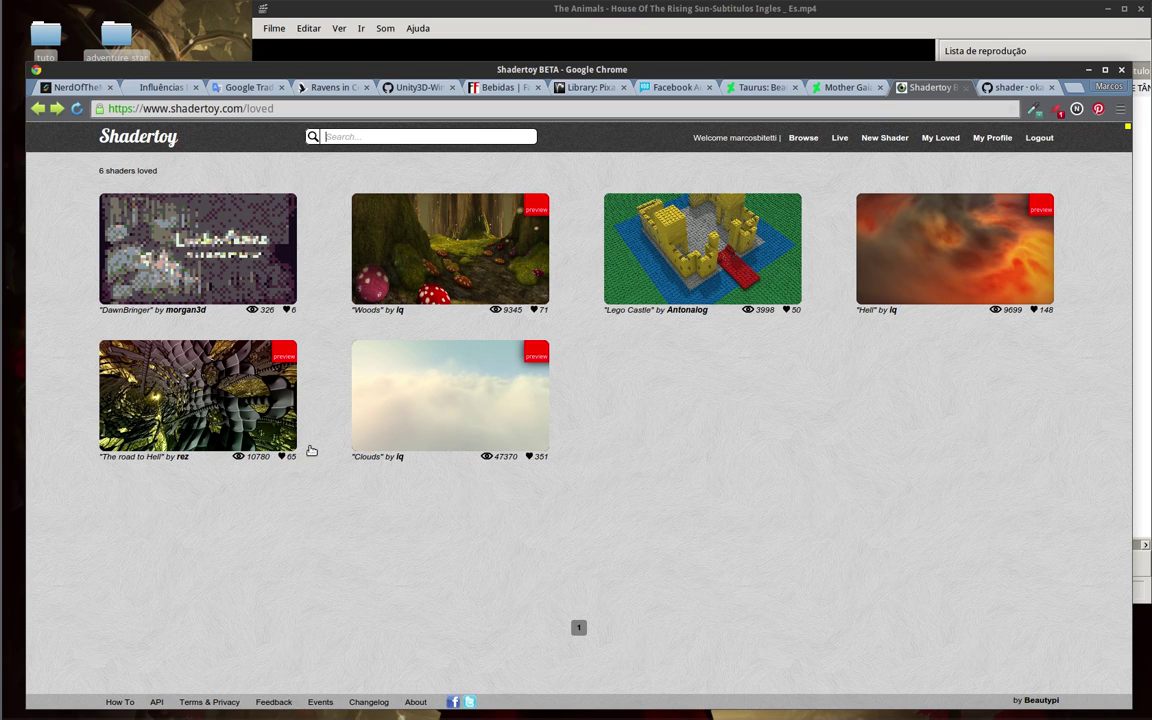
left_click(517, 411)
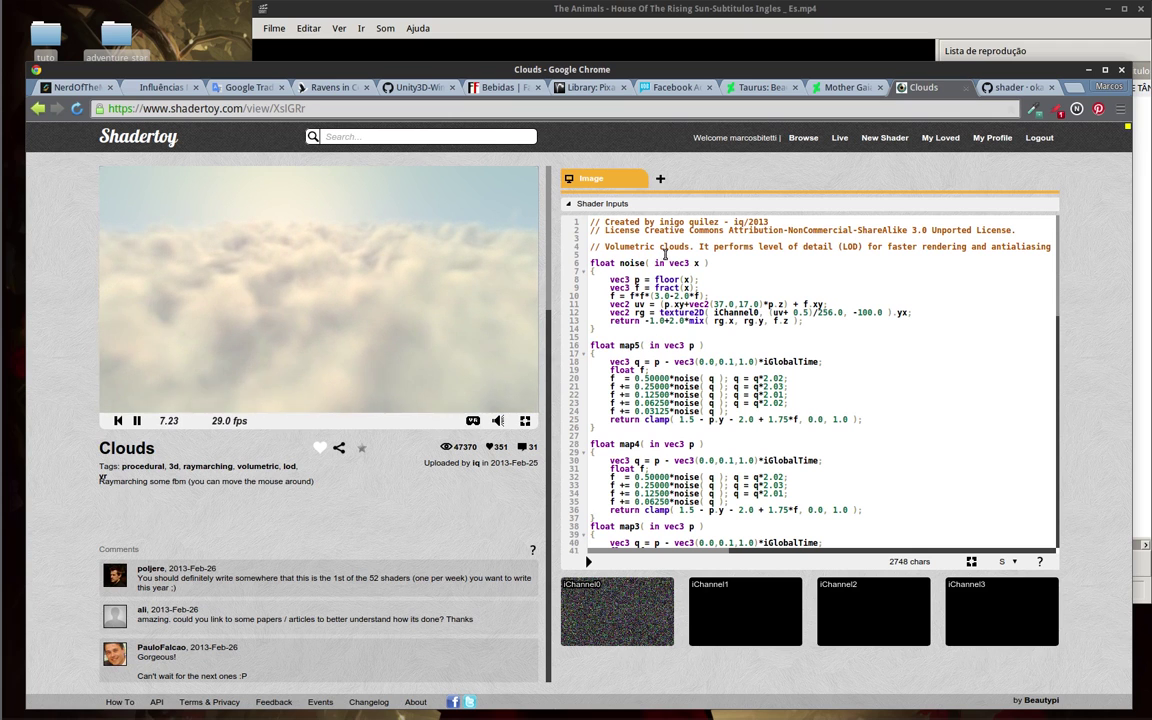
left_click_drag(660, 246, 841, 543)
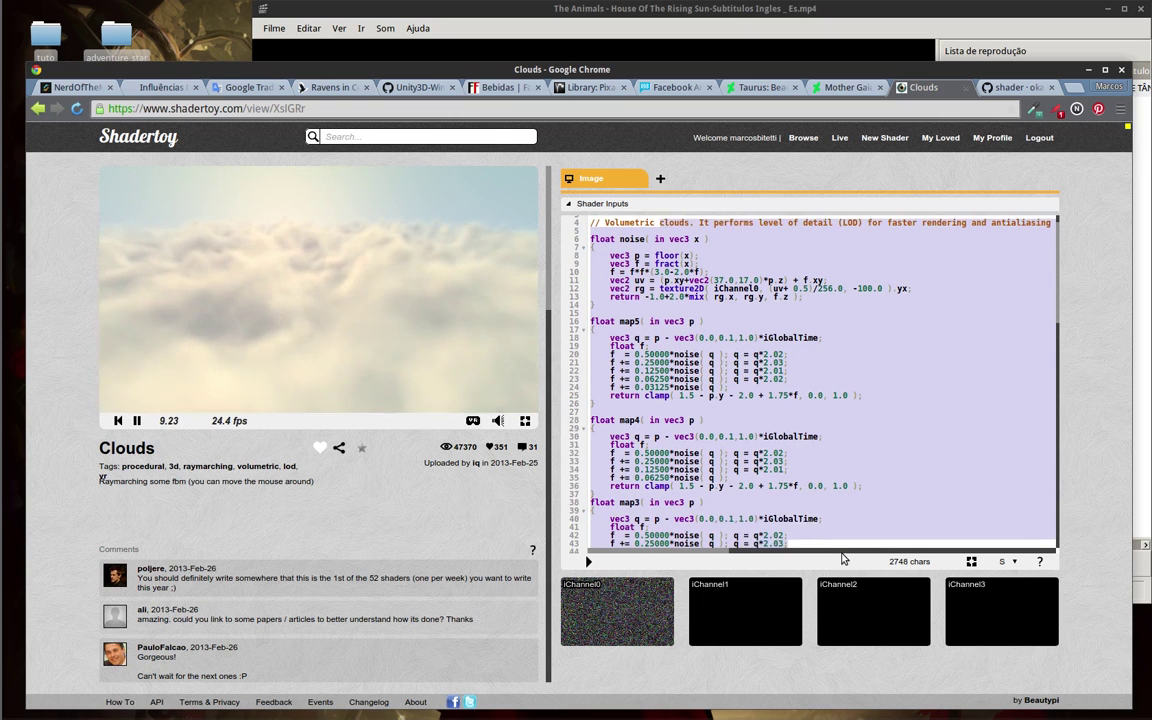
left_click_drag(841, 543, 703, 483)
left_click_drag(1067, 362, 1050, 563)
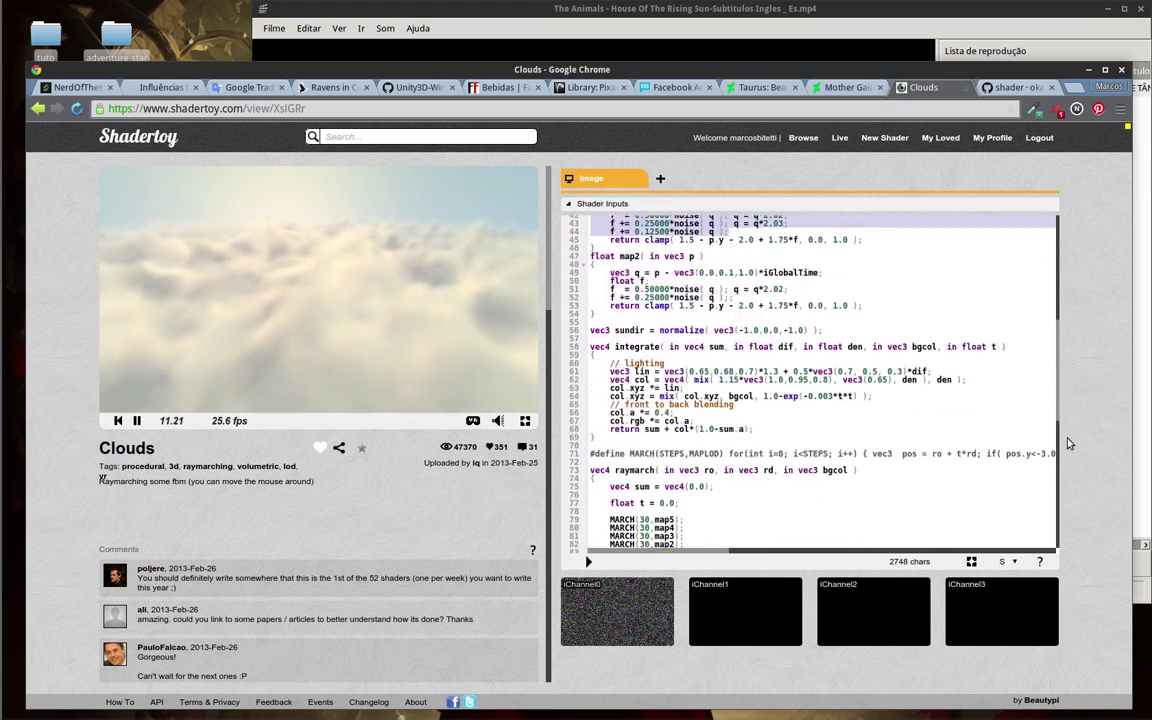
scroll(850, 380, "up", 20)
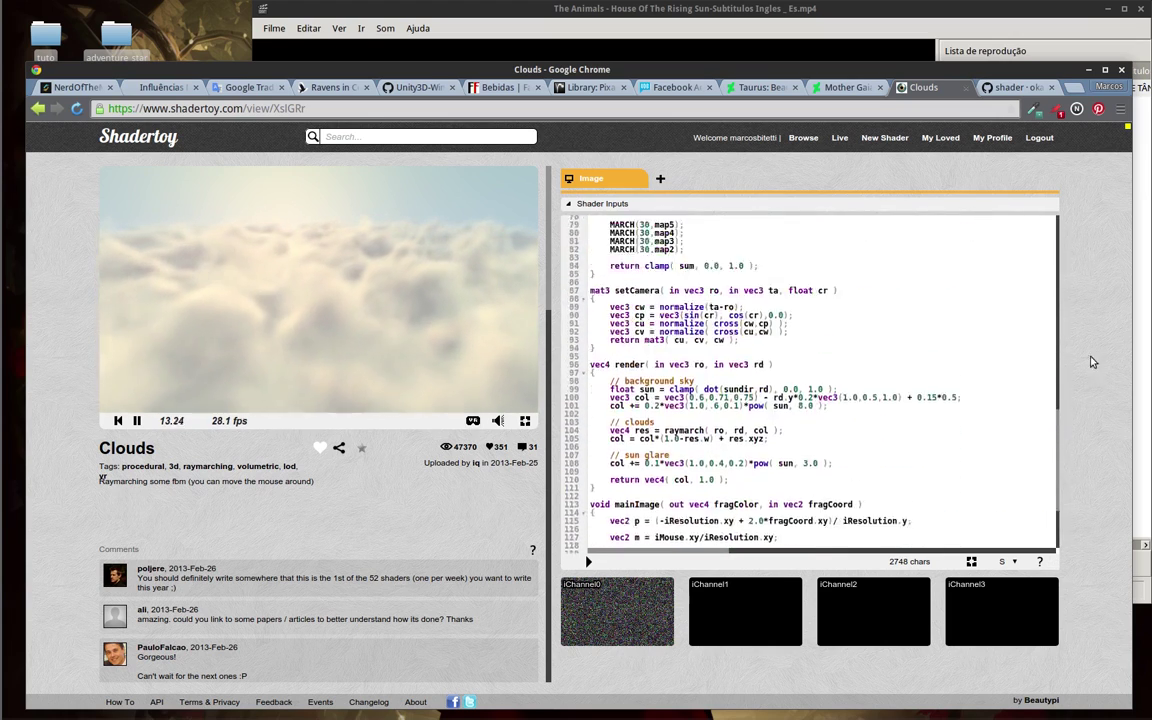
left_click(895, 321)
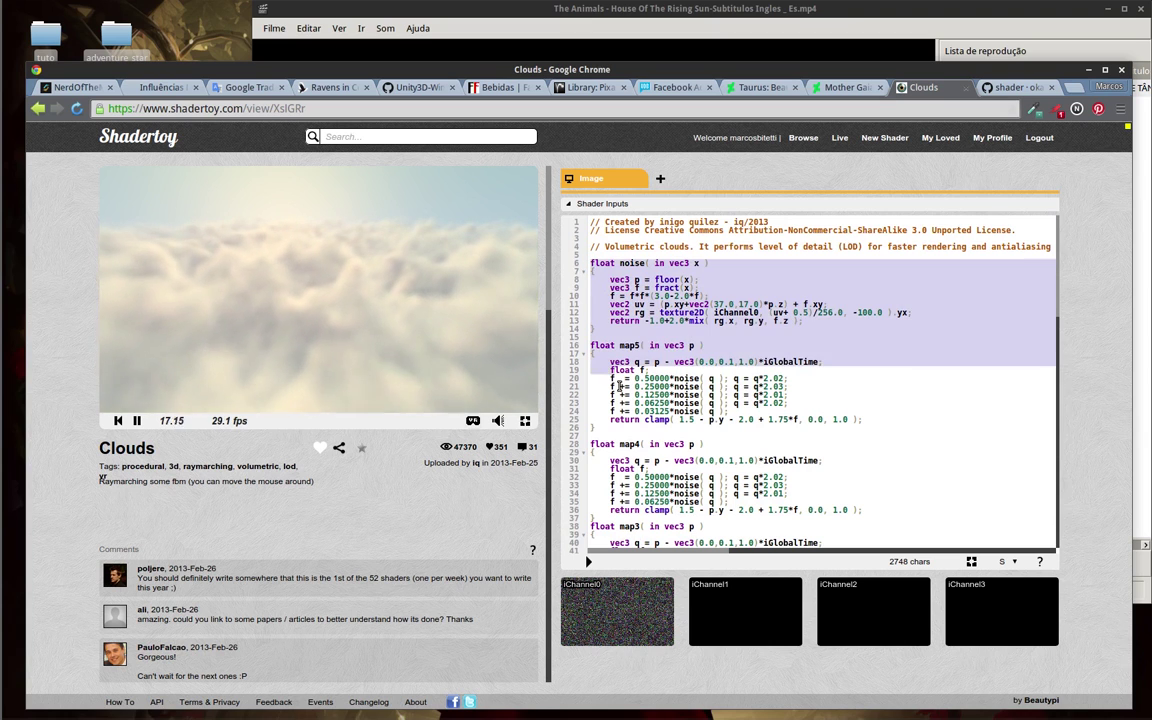
left_click_drag(590, 262, 605, 372)
left_click(605, 376)
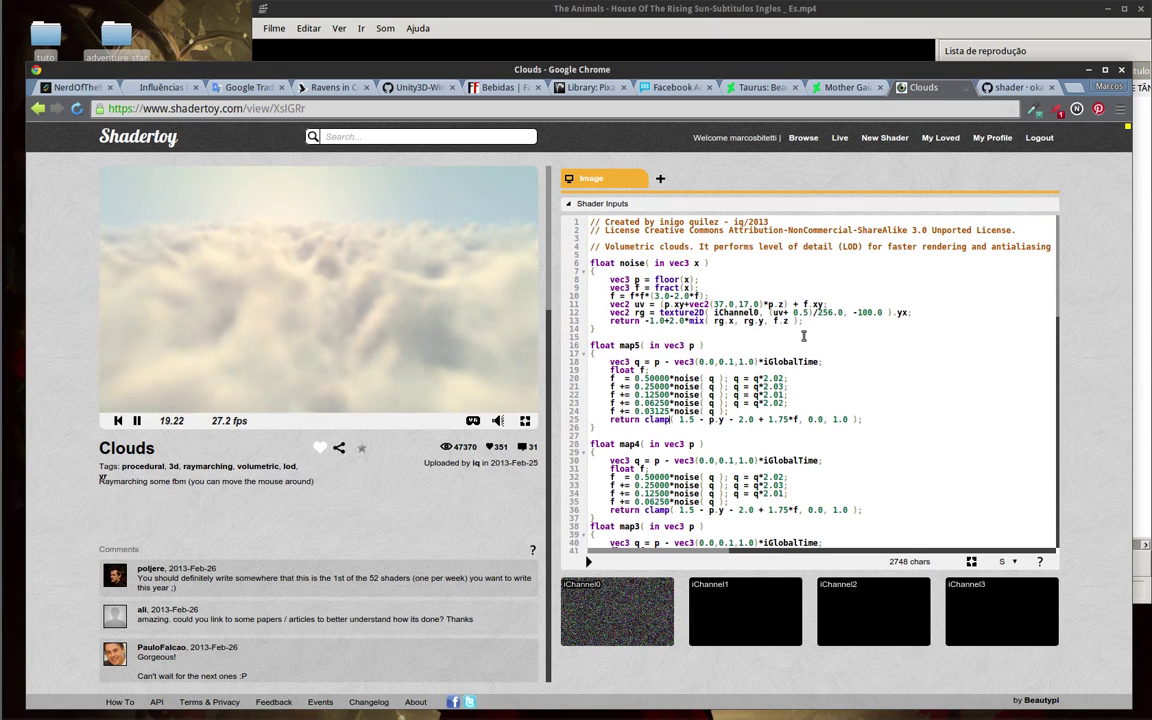
left_click(662, 428)
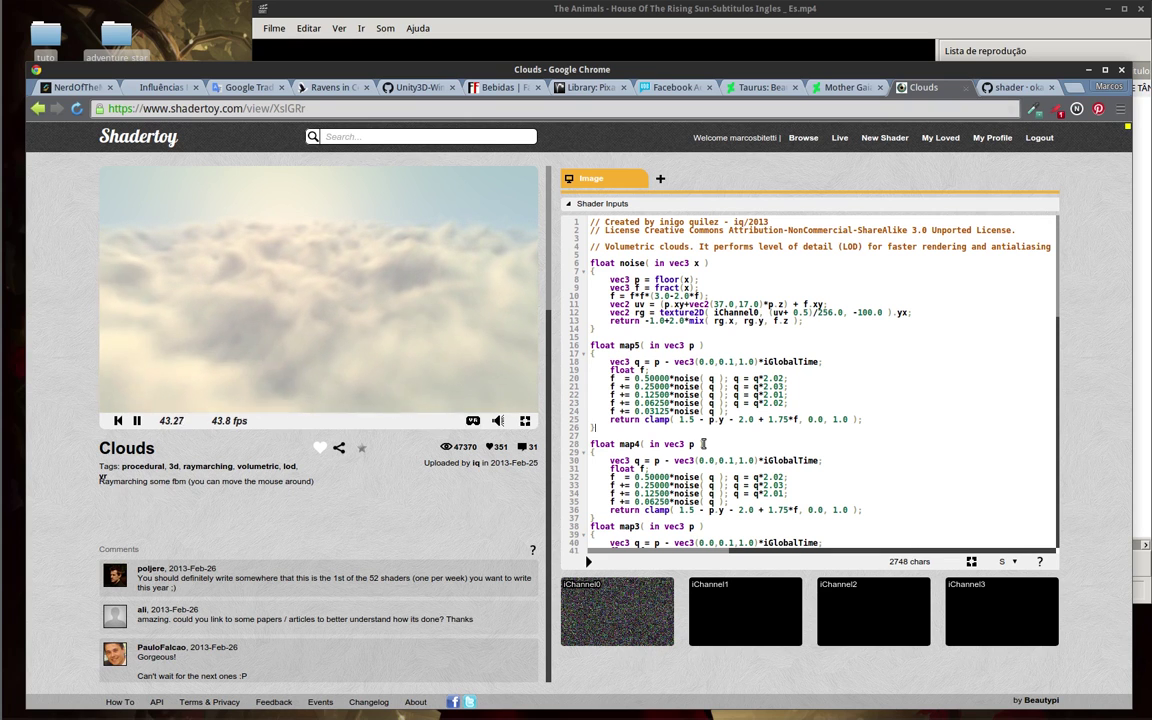
left_click_drag(228, 396, 386, 301)
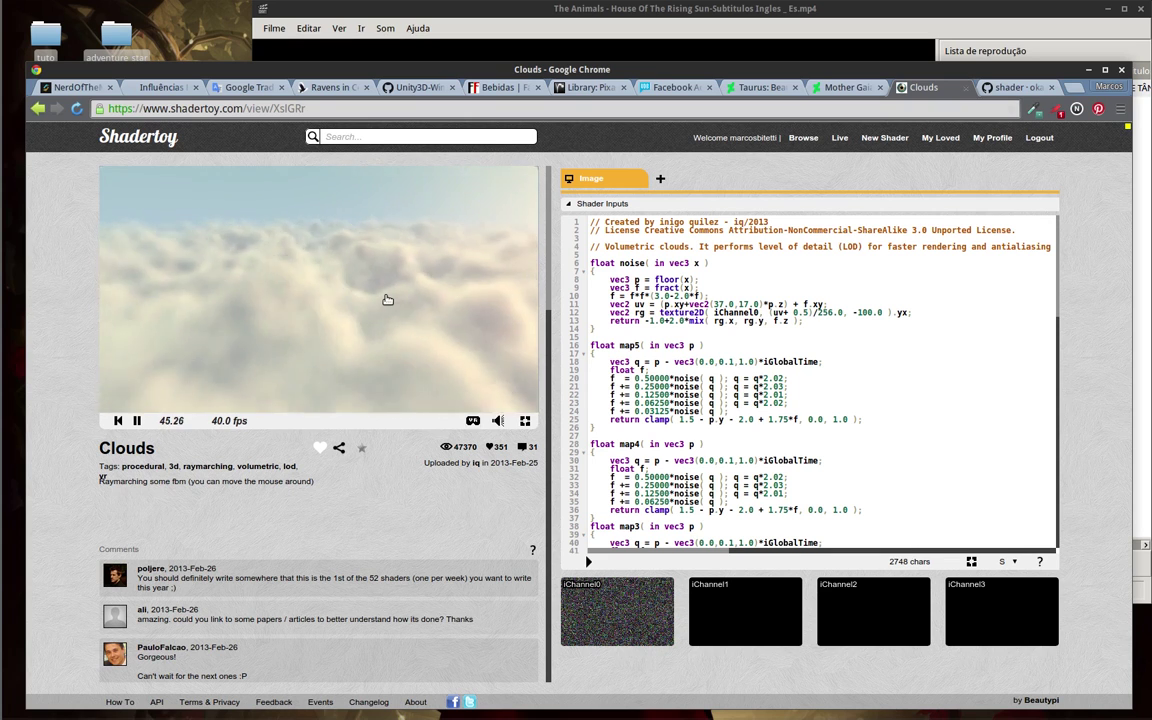
left_click(38, 108)
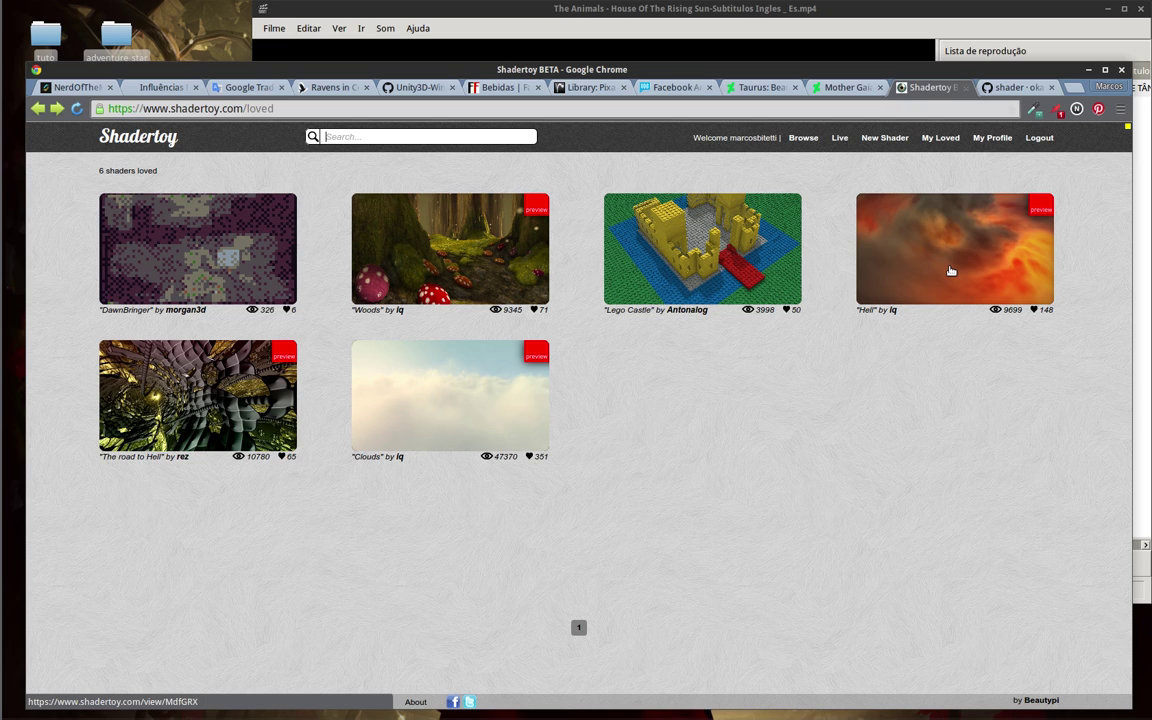
Open the Hell shader and scroll through its code.
left_click(951, 270)
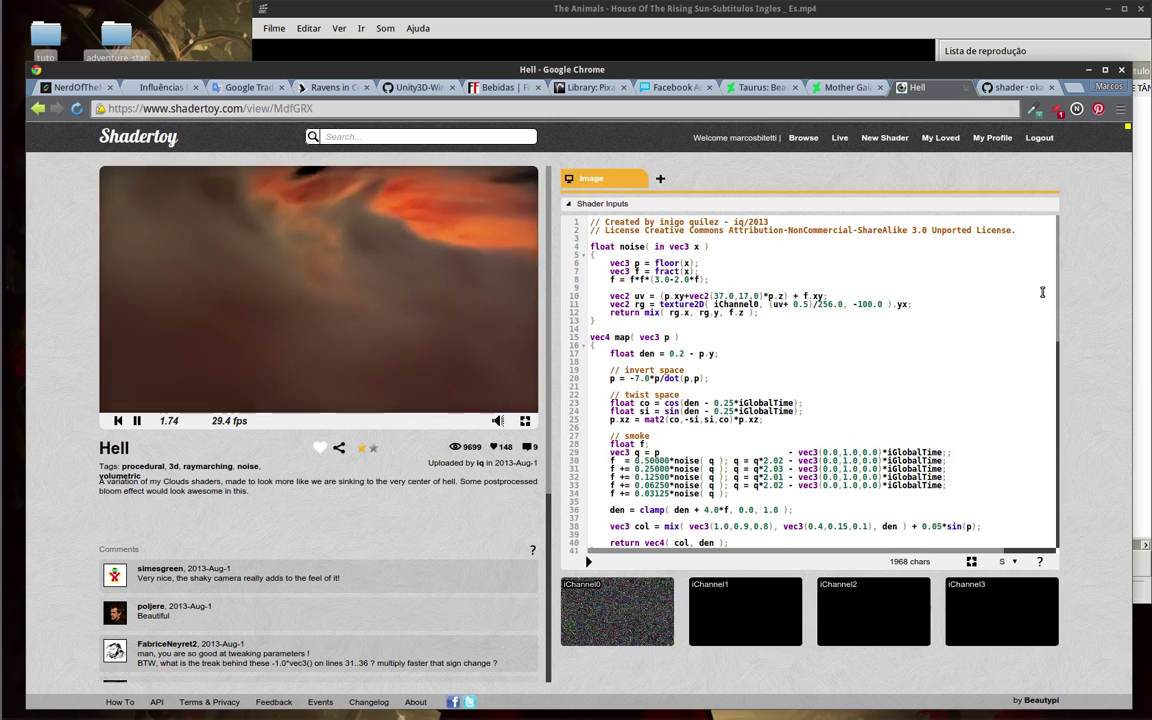
scroll(1059, 437, "down", 3)
scroll(1059, 437, "down", 4)
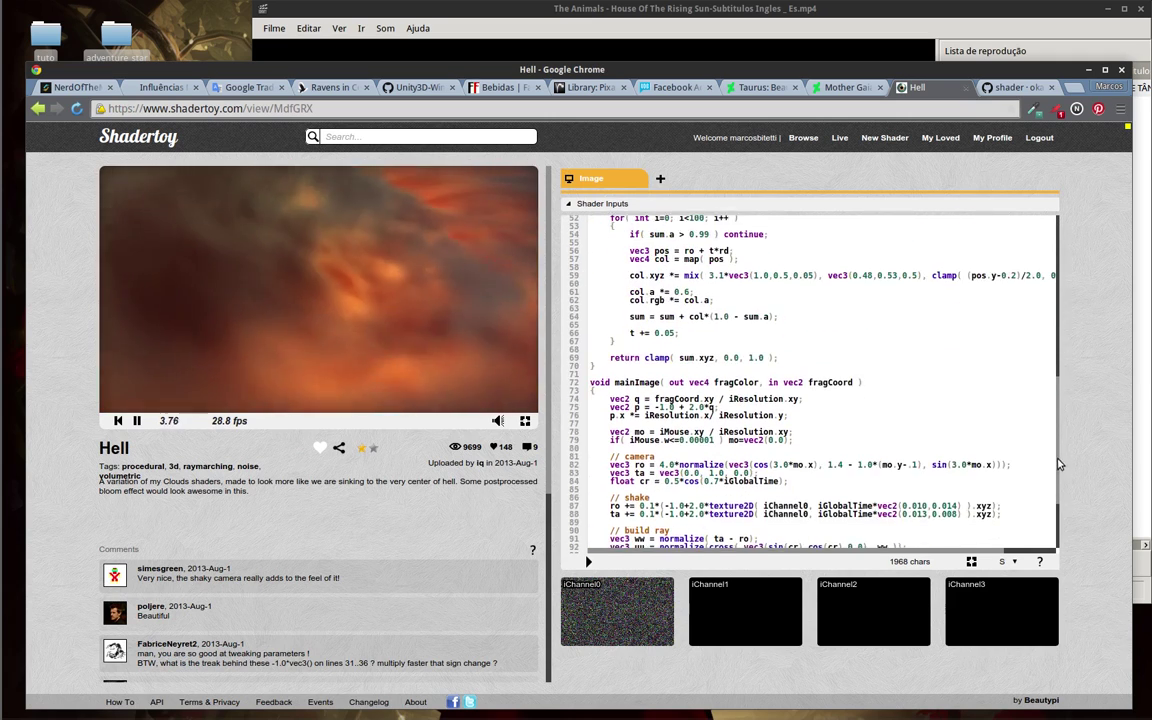
scroll(1059, 463, "down", 2)
scroll(1059, 501, "down", 1)
scroll(1059, 552, "down", 2)
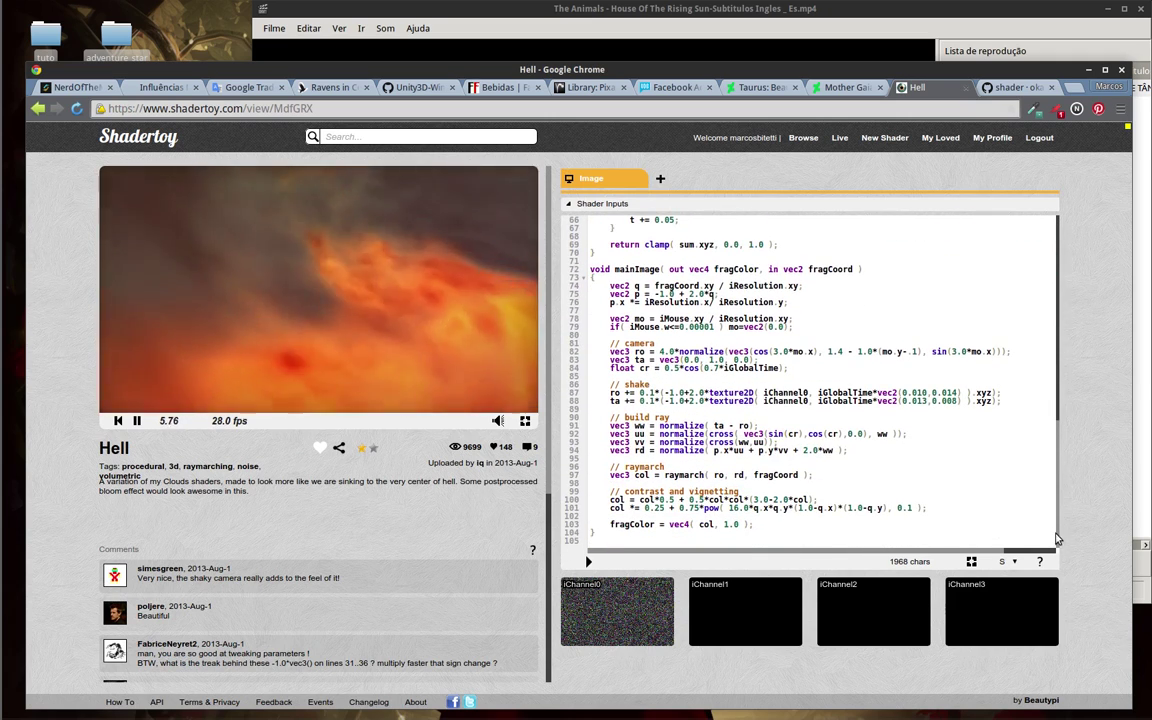
scroll(1056, 430, "up", 4)
scroll(1057, 410, "up", 2)
scroll(1055, 380, "up", 3)
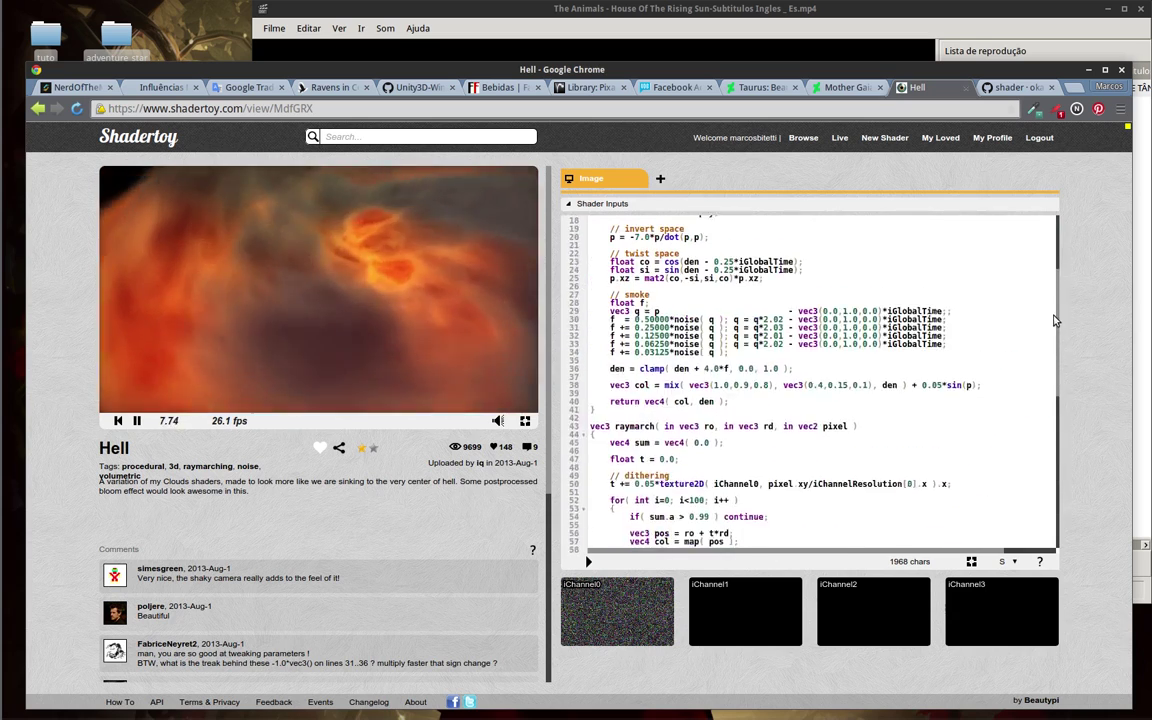
scroll(1054, 319, "up", 3)
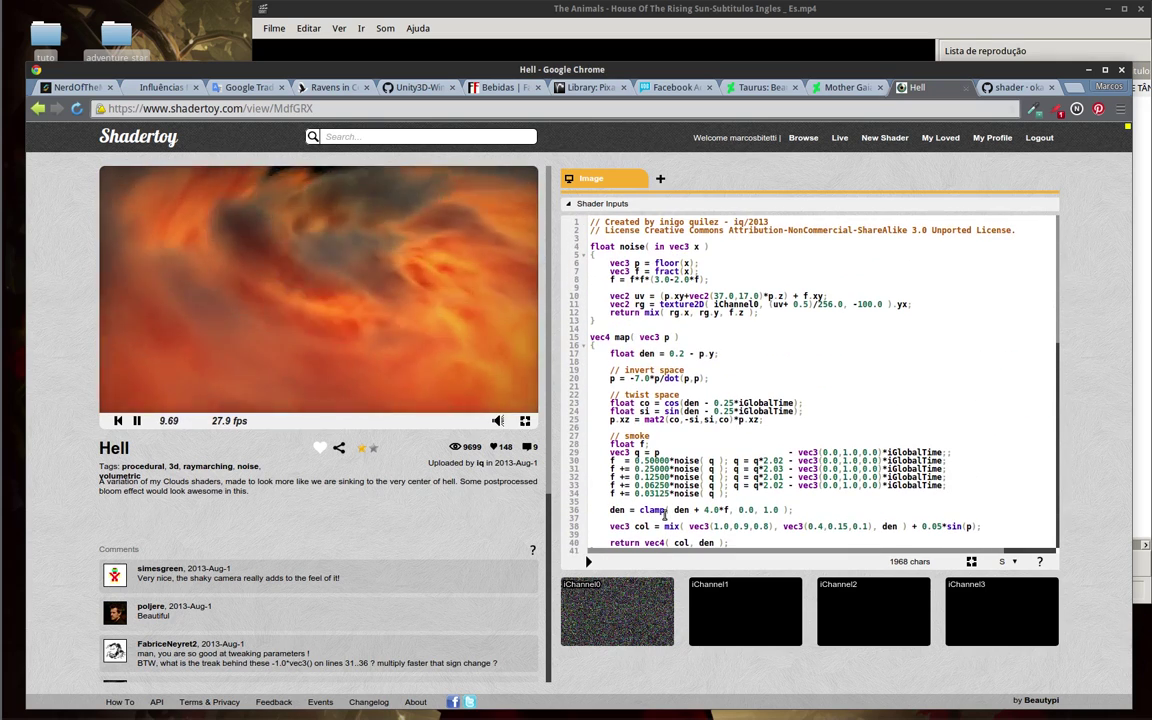
Highlight part of the Hell code, clear the highlight, and reload the page.
left_click_drag(760, 455, 700, 330)
left_click(703, 372)
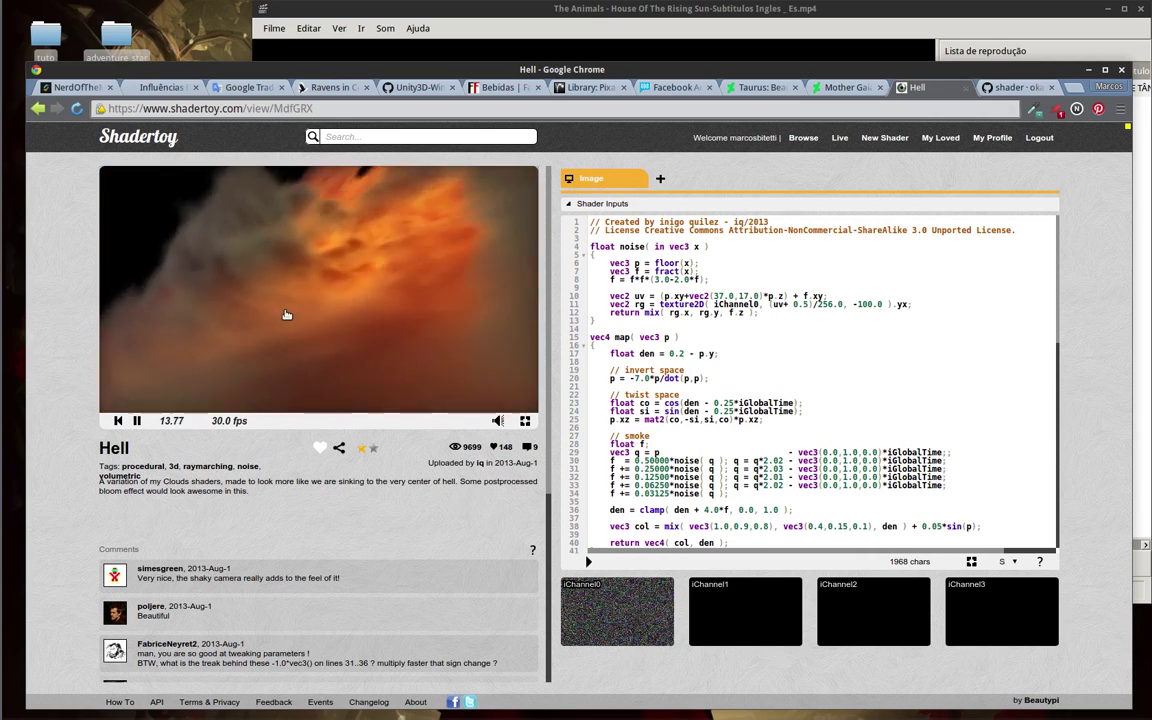
key("F5")
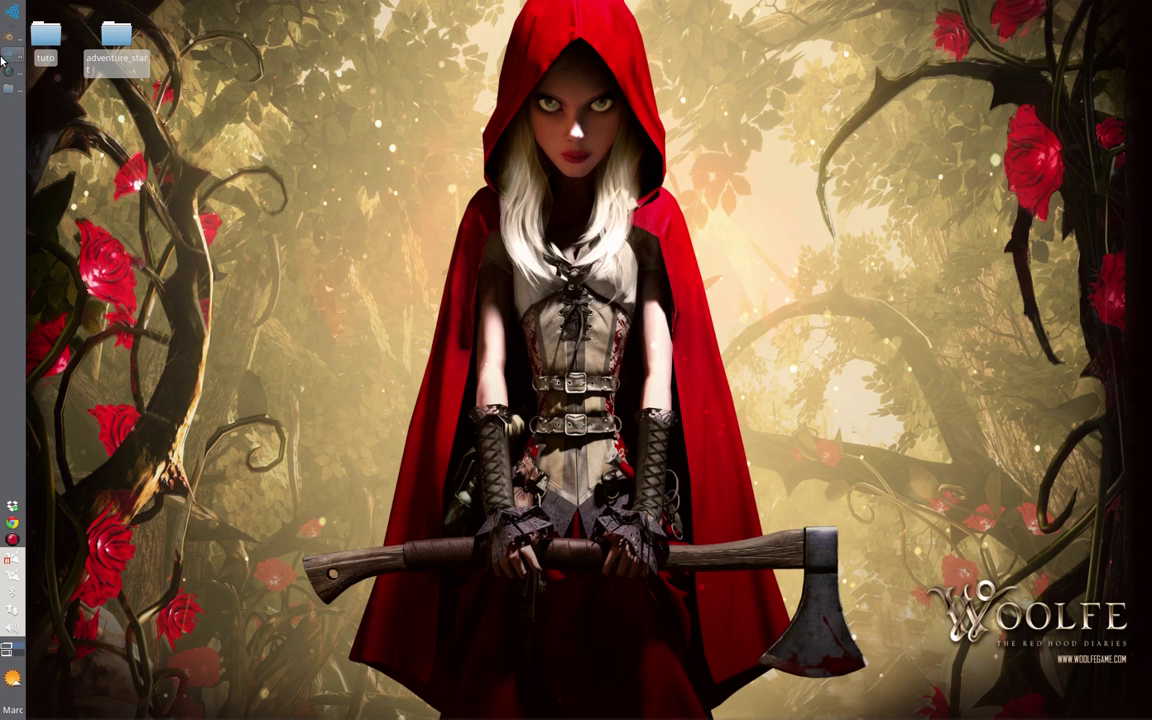
Switch to Chrome's 'shader - okamstudio/godot Wiki' tab at the Shading Language introduction.
left_click(10, 60)
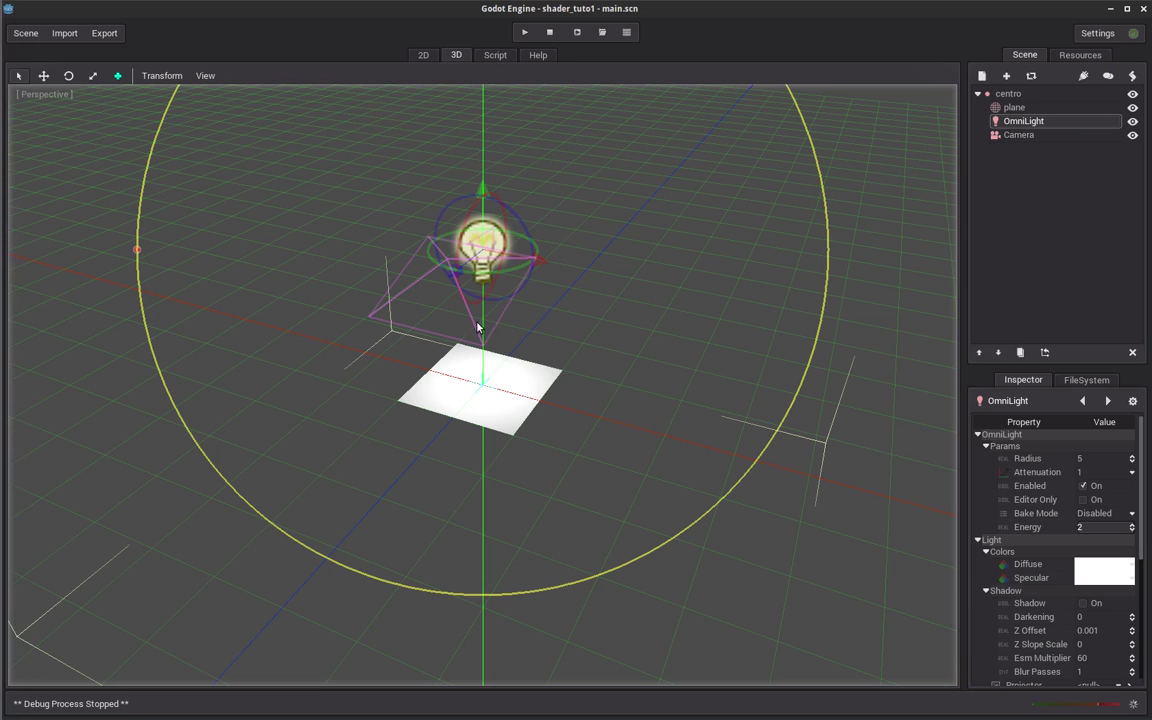
key("alt+Tab")
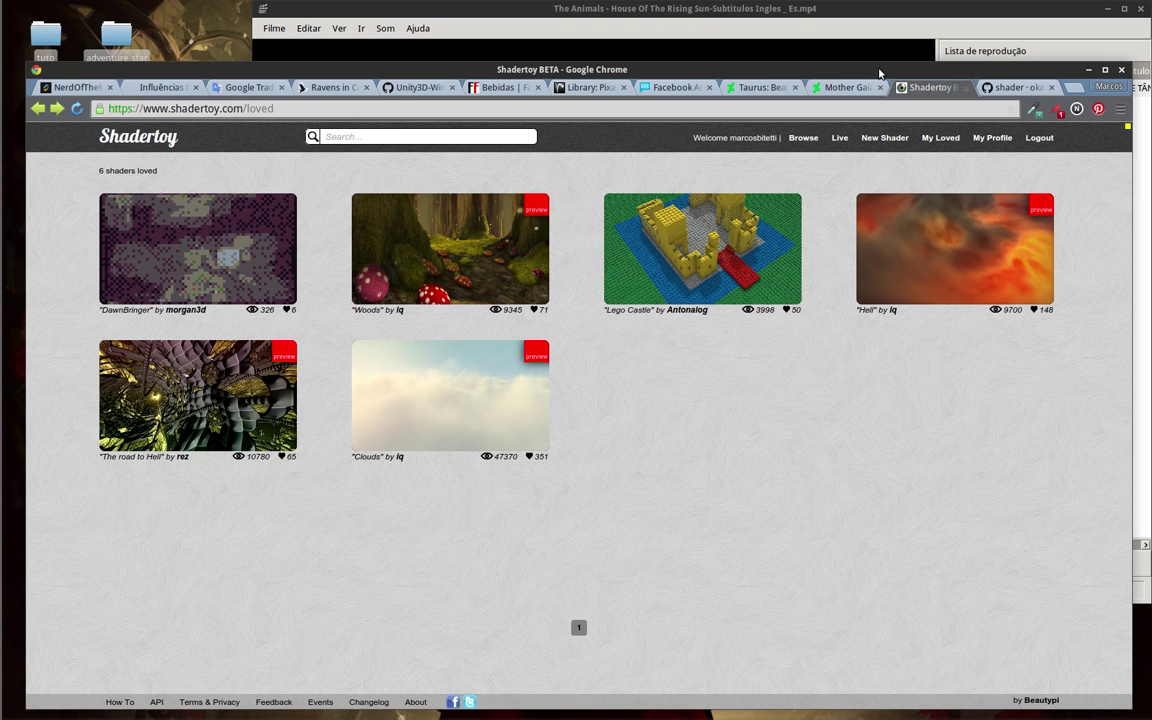
left_click(1016, 89)
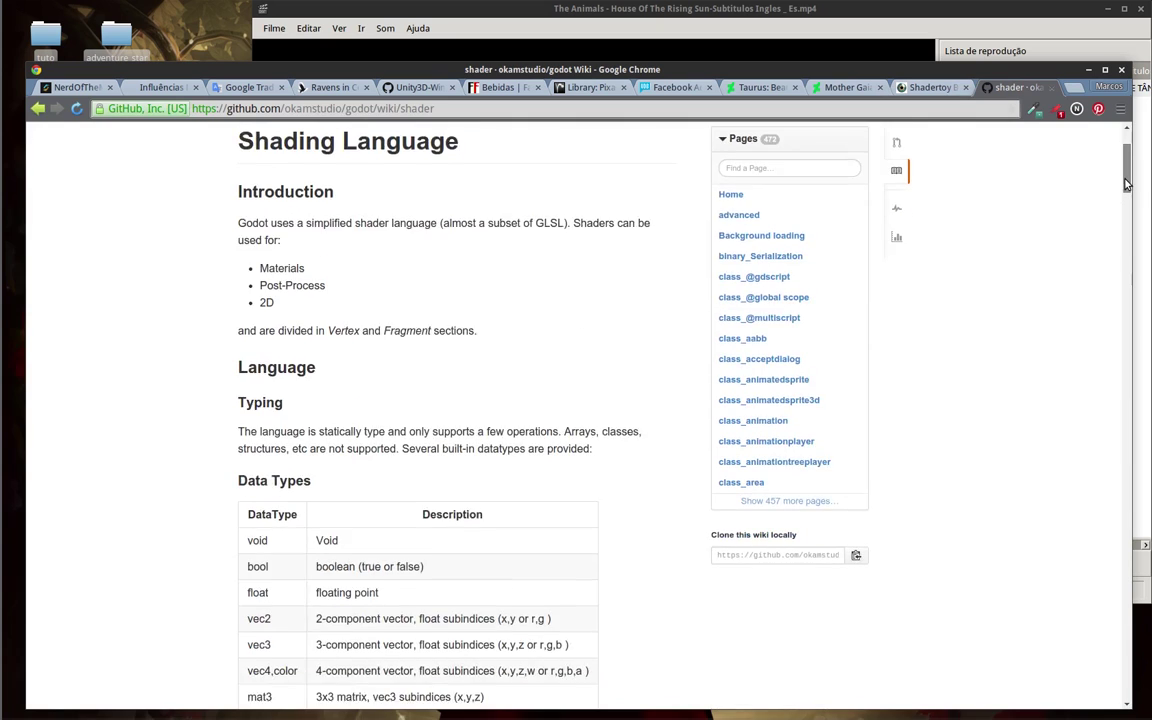
left_click_drag(1127, 172, 1127, 174)
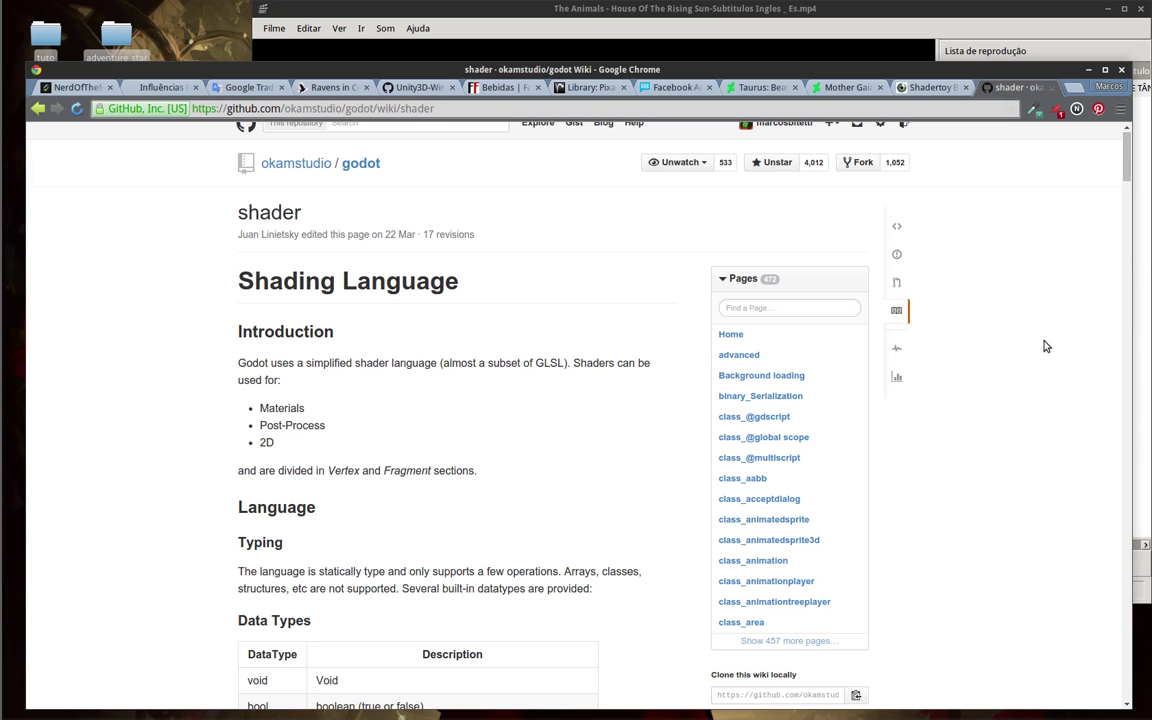
left_click(925, 87)
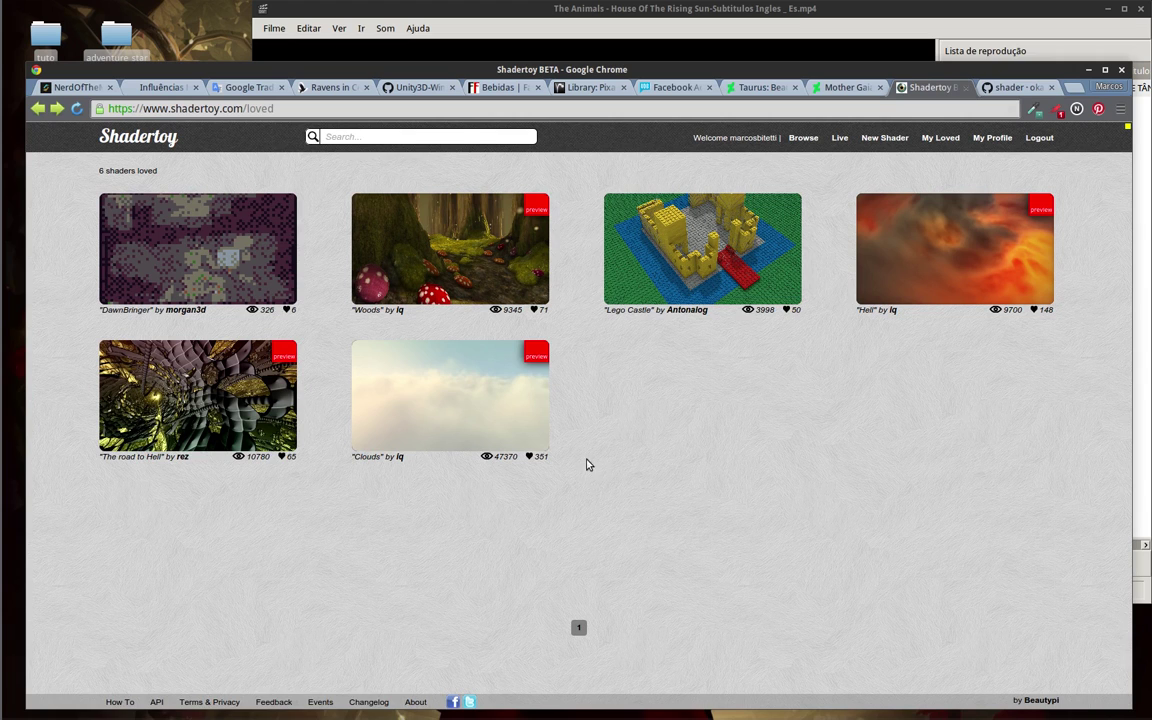
left_click(487, 404)
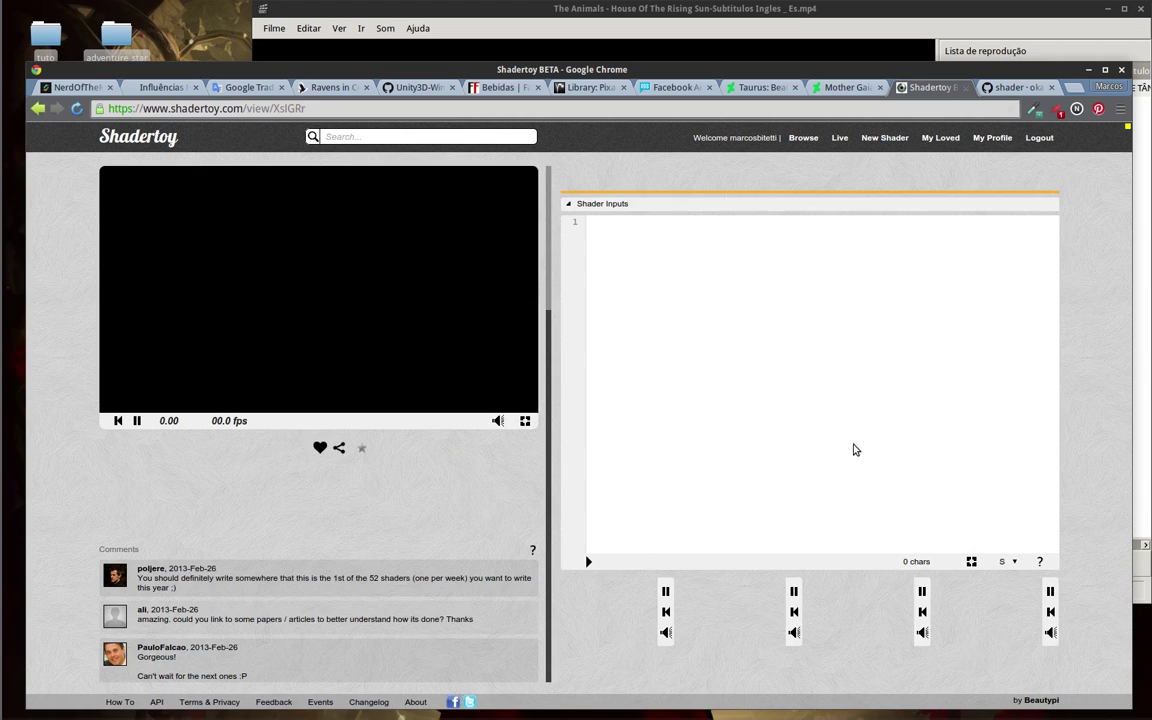
mouse_move(522, 307)
left_mouse_down()
mouse_move(328, 284)
mouse_move(408, 290)
left_mouse_up()
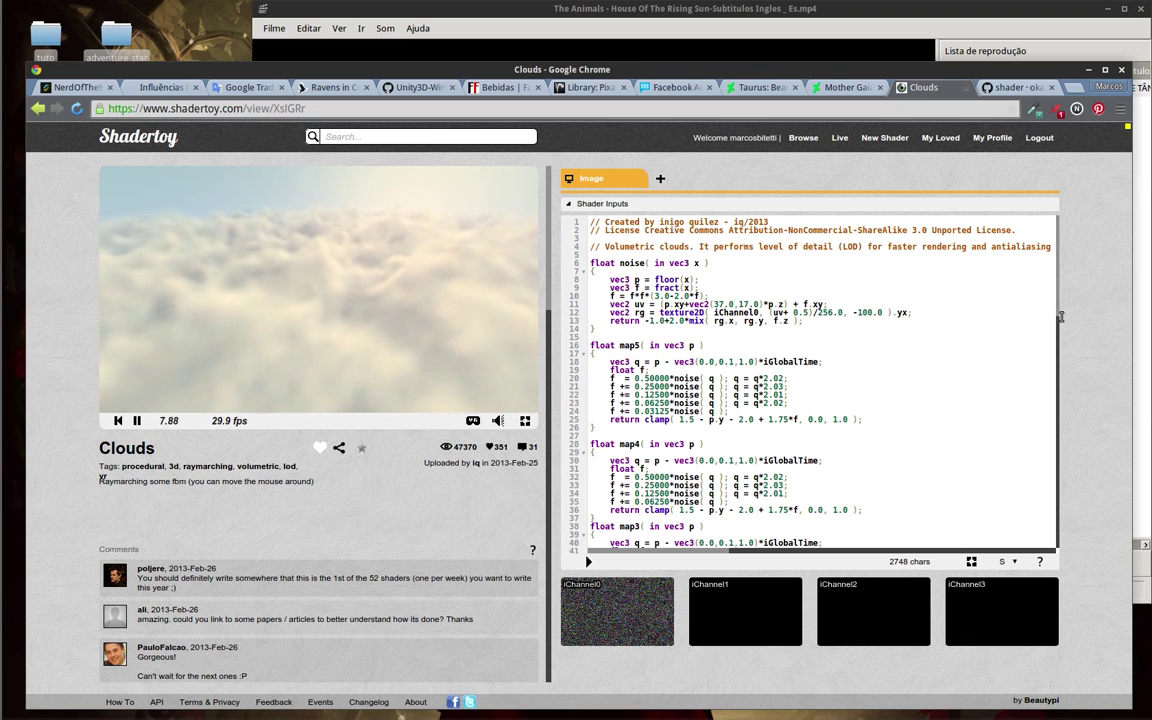
left_click(982, 378)
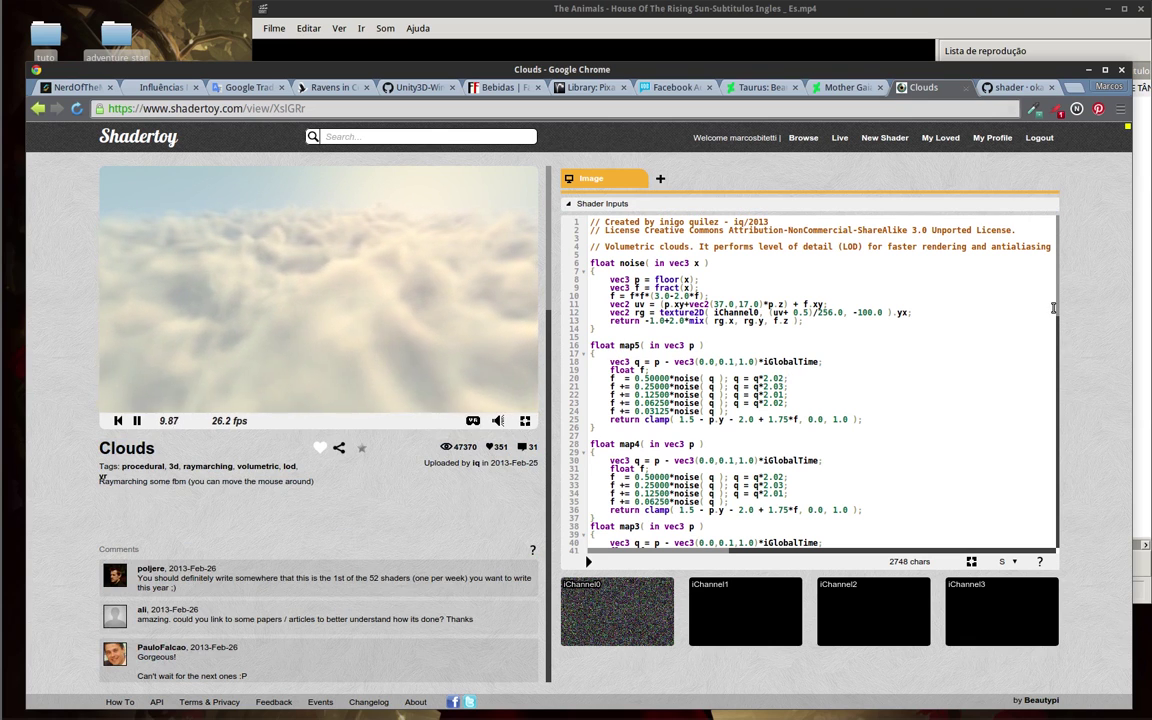
left_click_drag(1056, 308, 1057, 520)
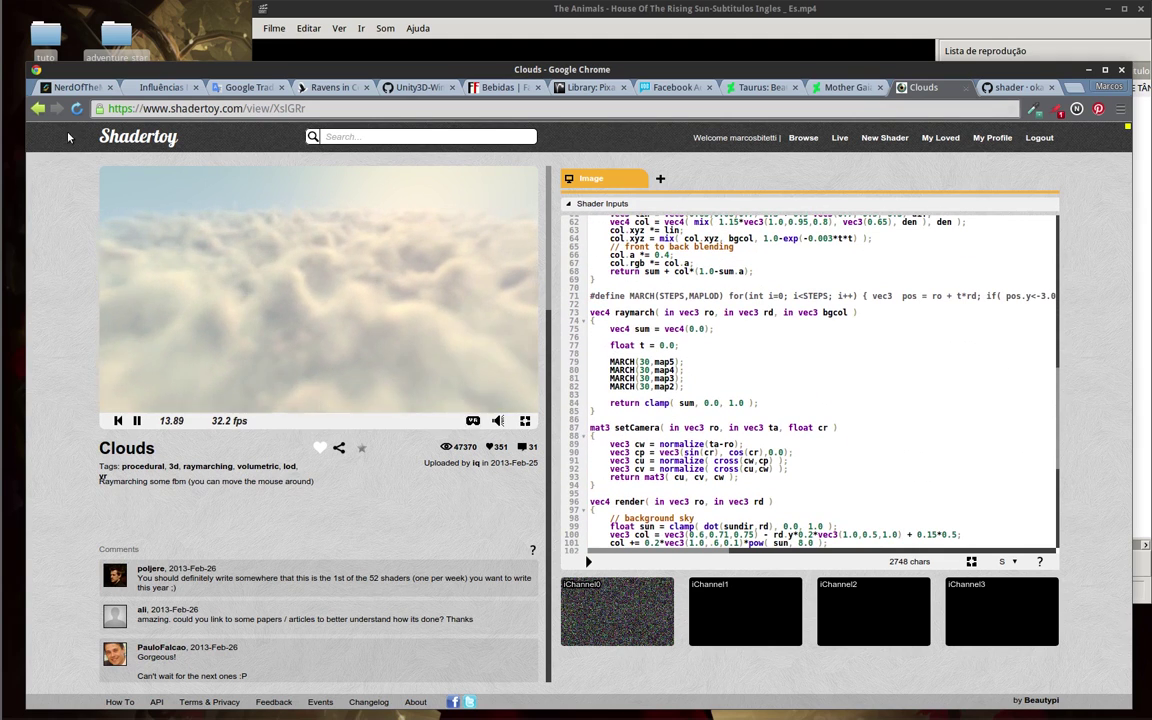
left_click(940, 137)
Return to the shader wiki and scroll down to Built-In Functions.
left_click(1019, 90)
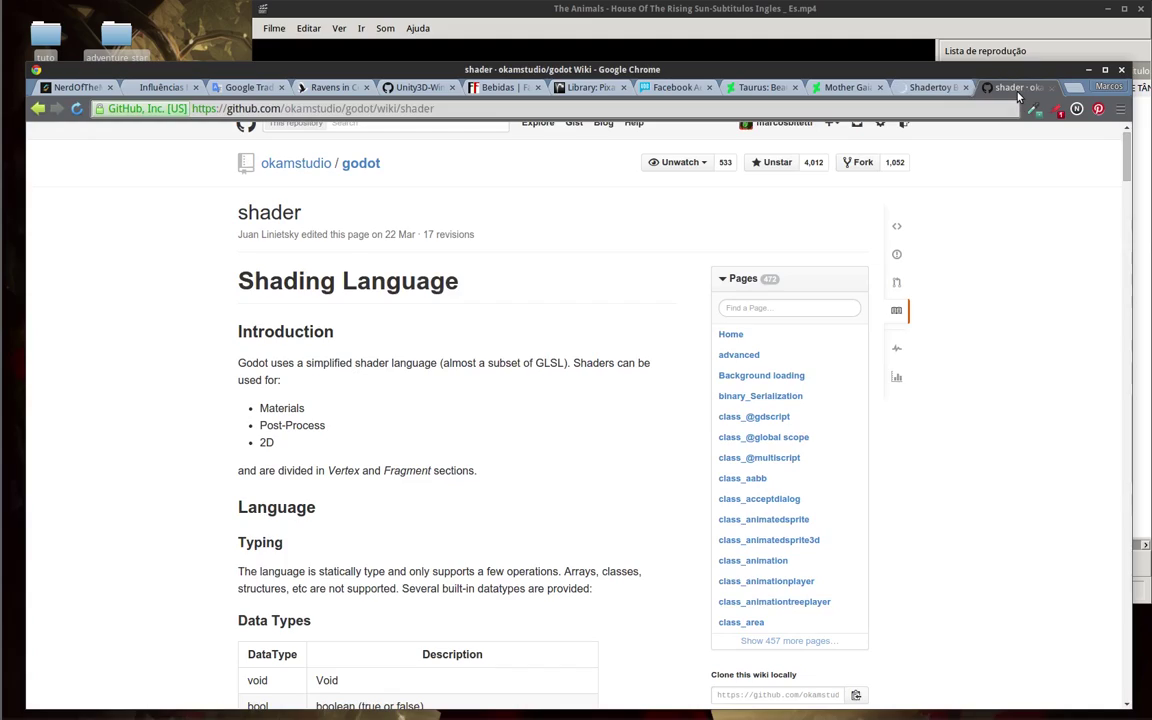
left_click_drag(1128, 172, 1133, 320)
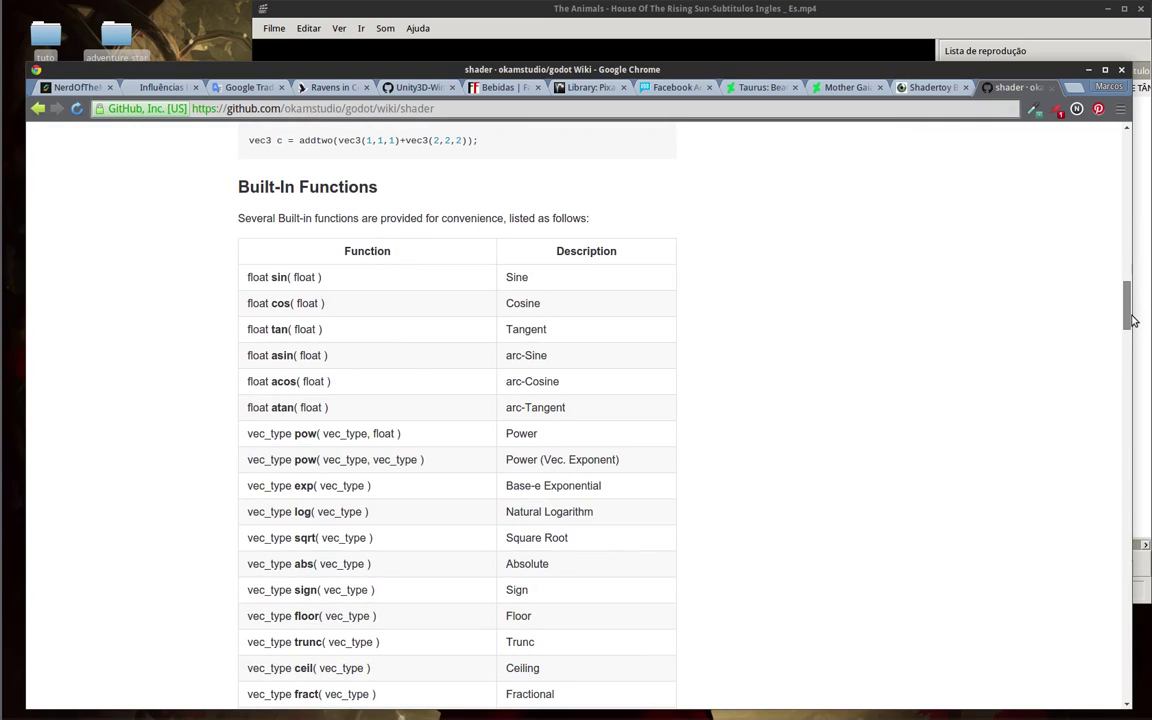
left_click_drag(1133, 320, 1133, 325)
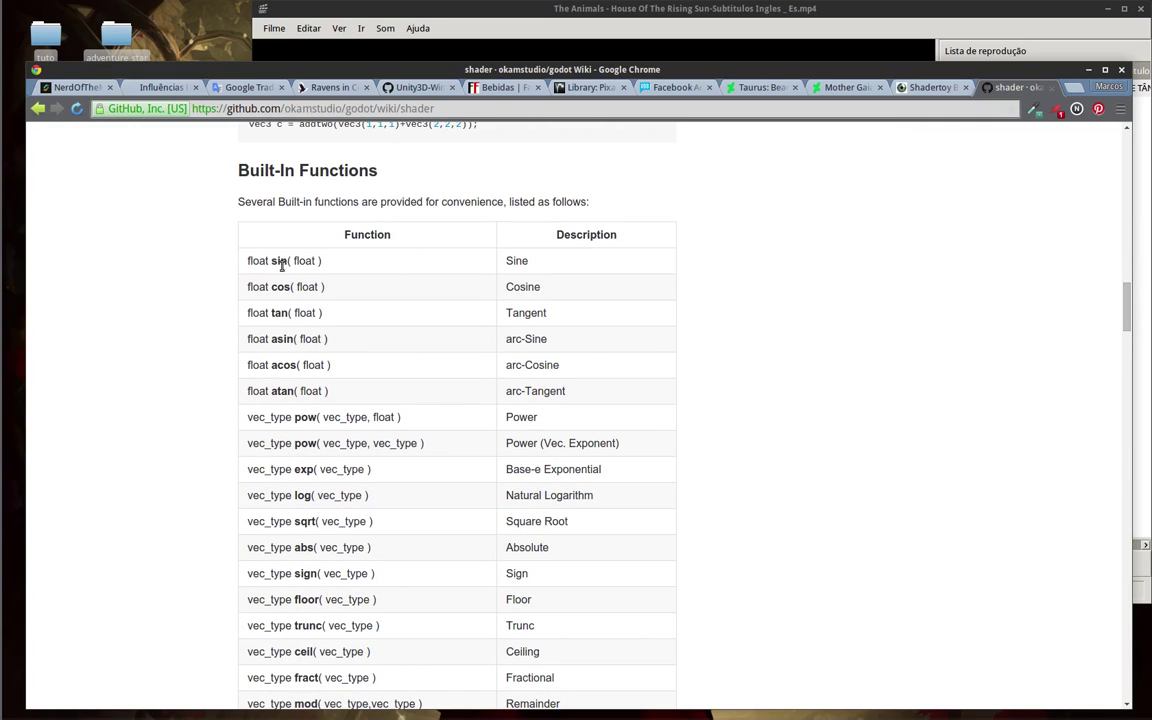
left_click_drag(1125, 298, 1115, 388)
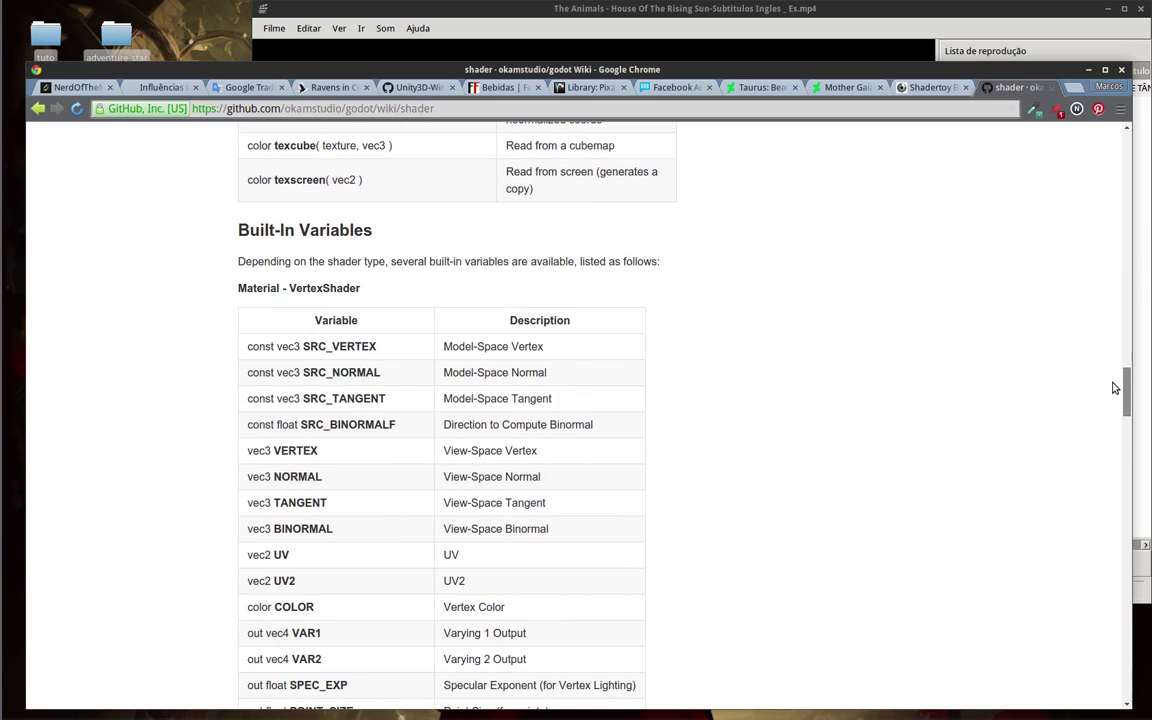
Select Built-In Variables such as SRC_VERTEX and SRC_NORMAL, then return to Godot.
left_click_drag(236, 226, 360, 230)
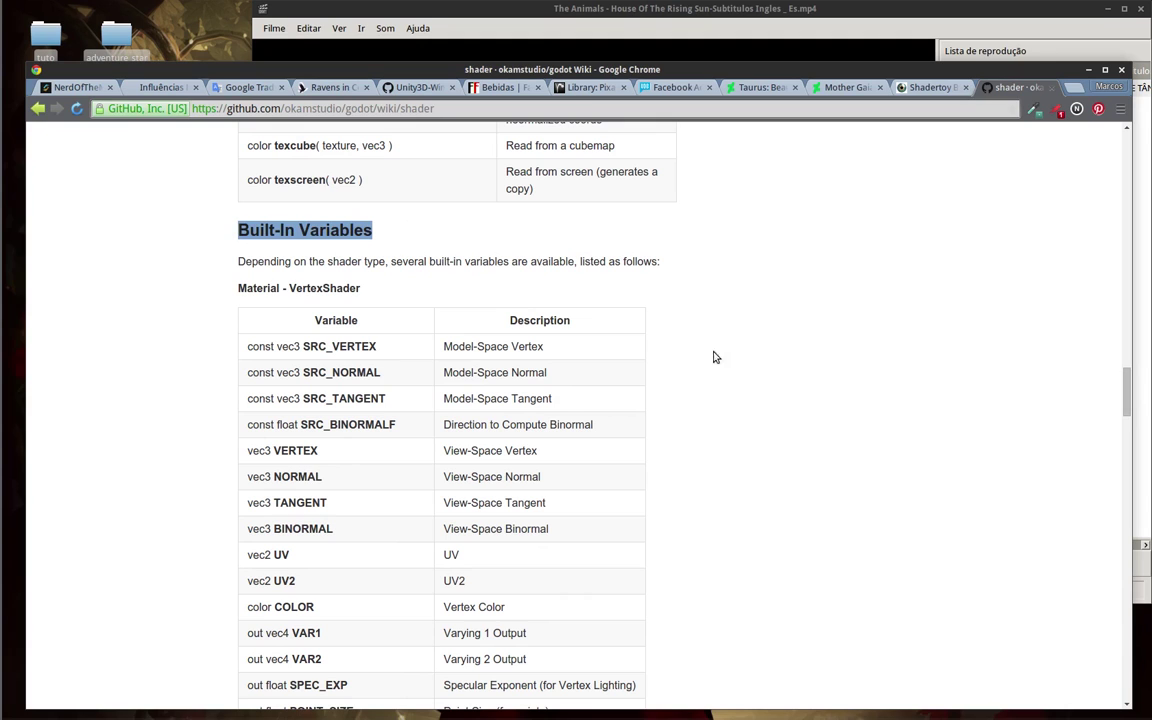
left_click_drag(1126, 398, 1125, 416)
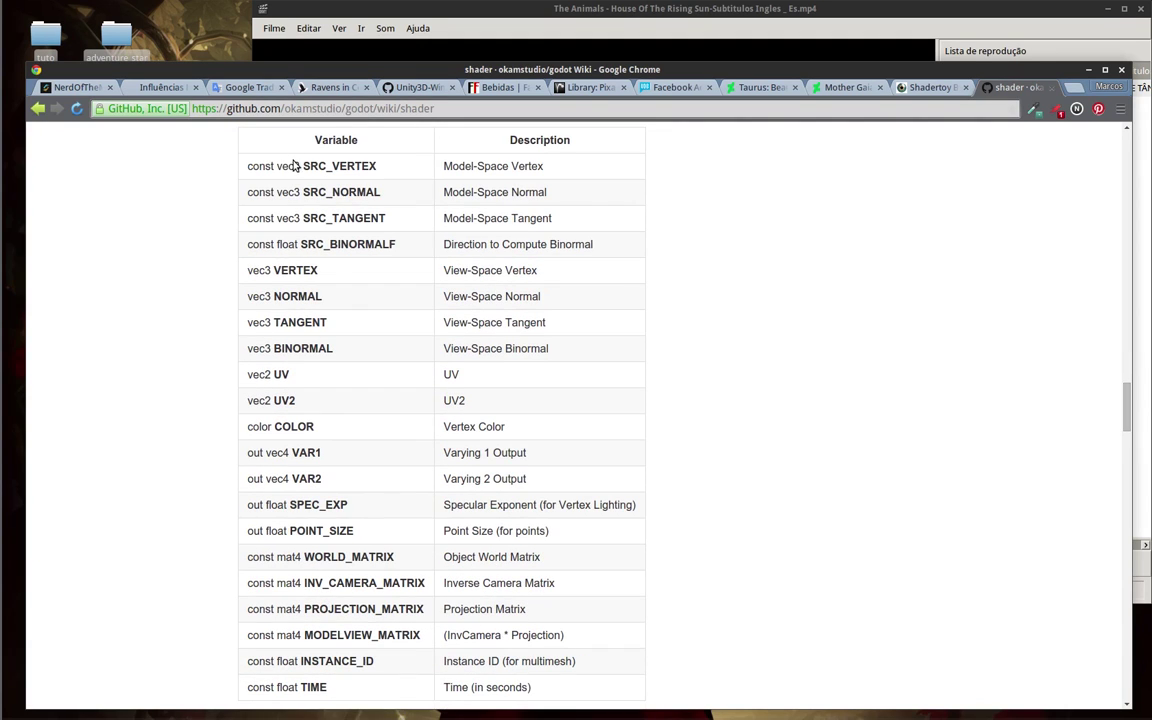
double_click(312, 166)
mouse_move(301, 193)
left_mouse_down()
mouse_move(393, 200)
mouse_move(380, 244)
left_mouse_up()
left_click(393, 309)
mouse_move(1127, 407)
left_mouse_down()
mouse_move(1143, 466)
mouse_move(1138, 538)
left_mouse_up()
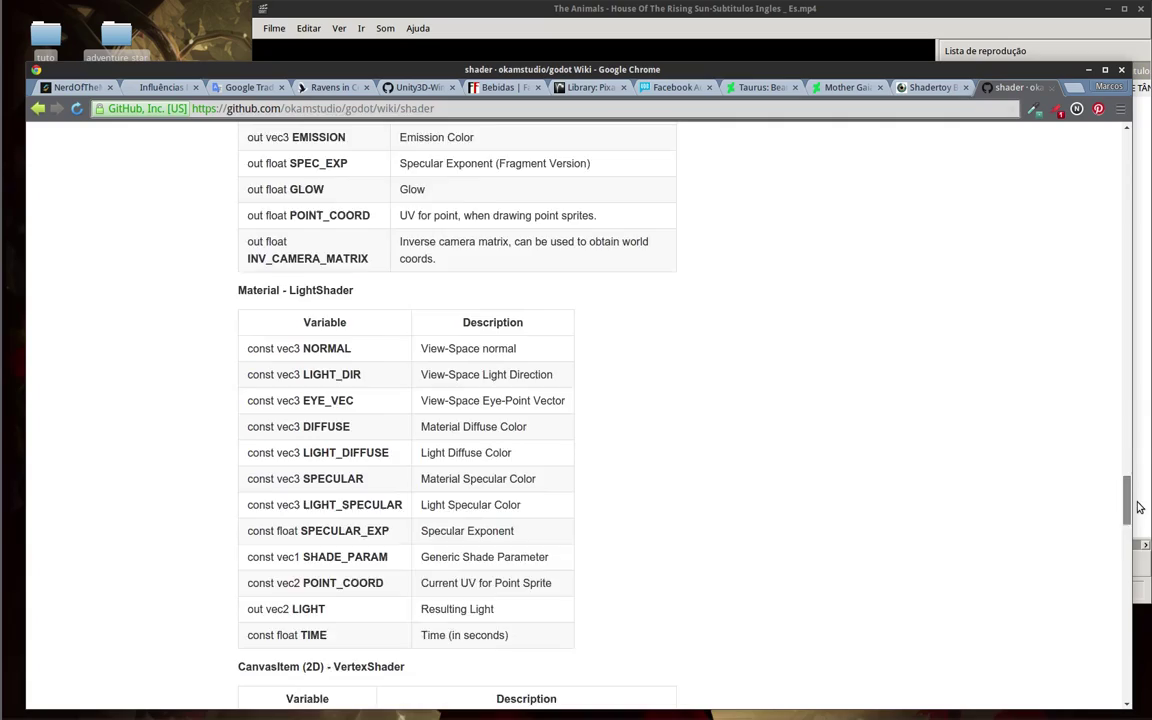
mouse_move(1138, 538)
left_mouse_down()
mouse_move(1108, 206)
mouse_move(1122, 228)
left_mouse_up()
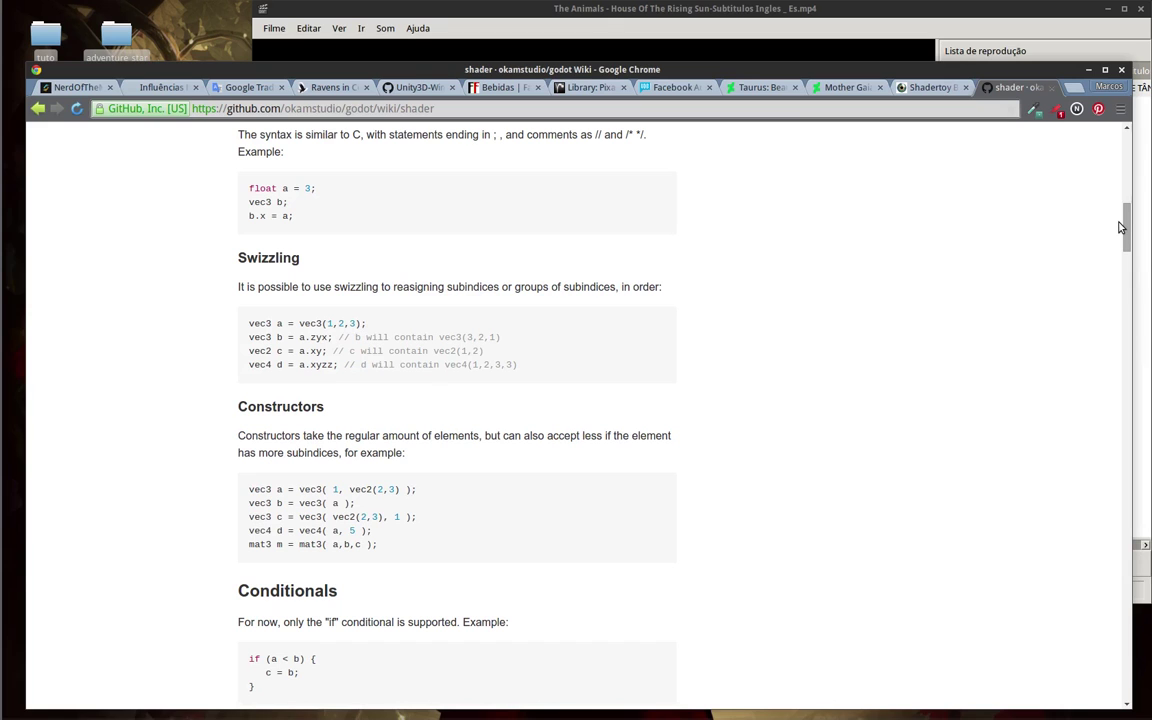
key("alt+Tab")
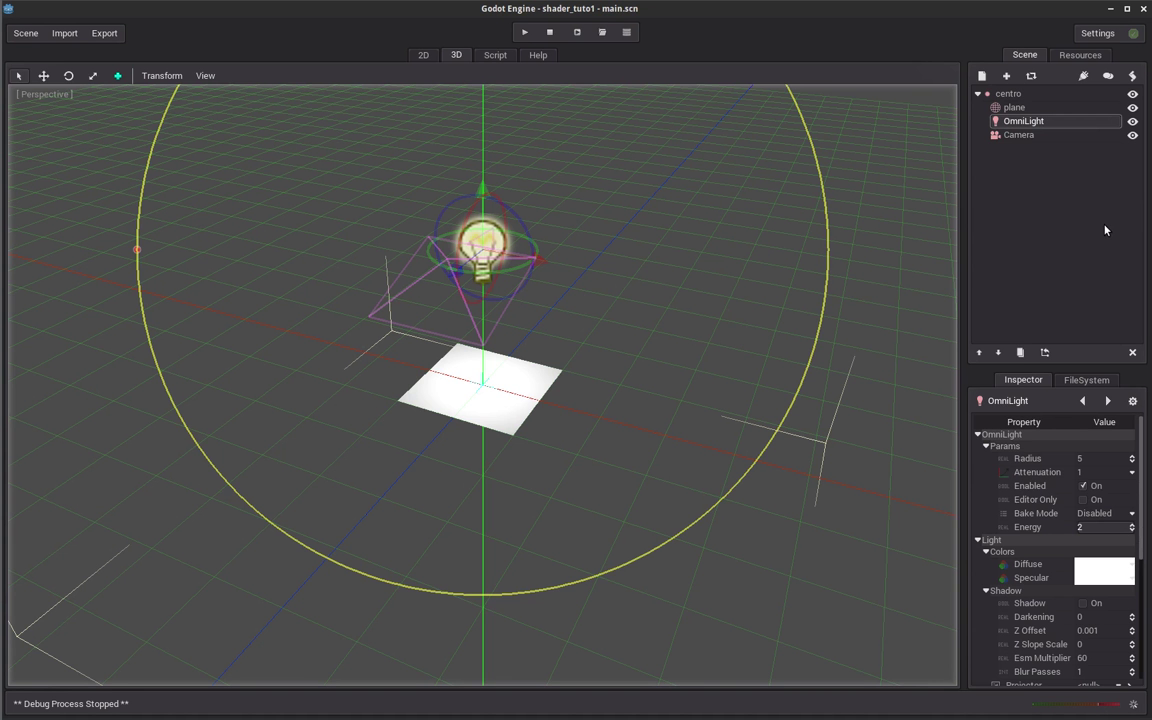
Select the plane node in main.scn and open the shader_tuto1 project folder.
left_click(1012, 110)
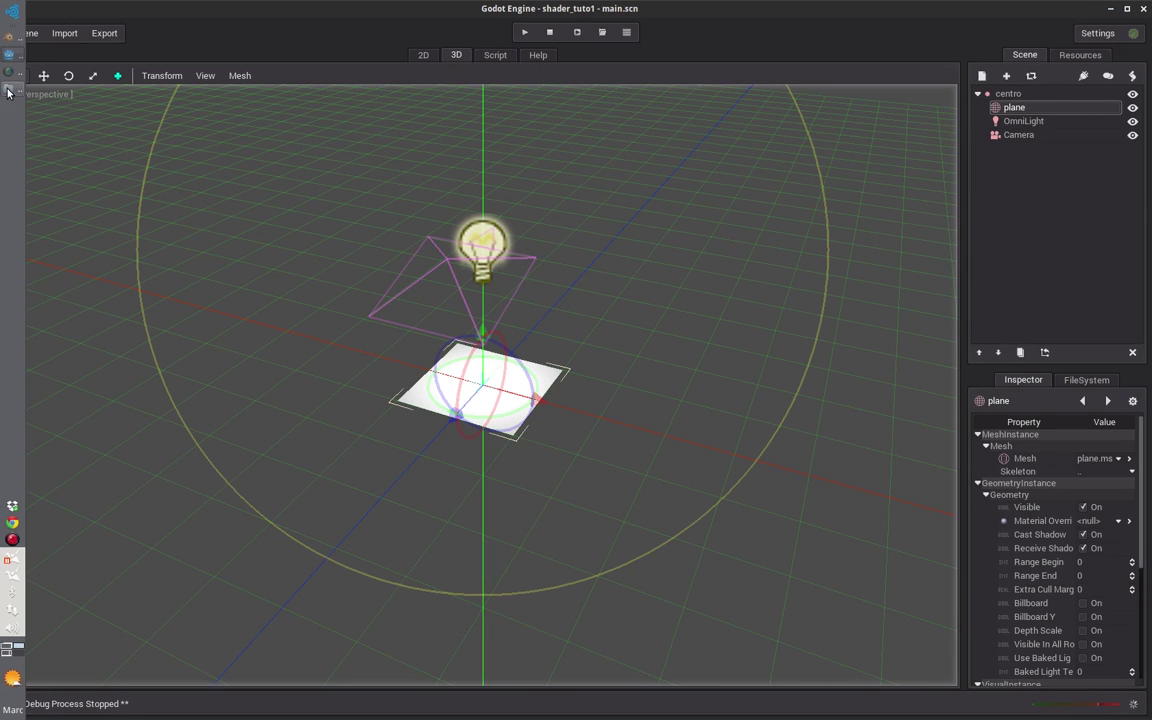
left_click(12, 84)
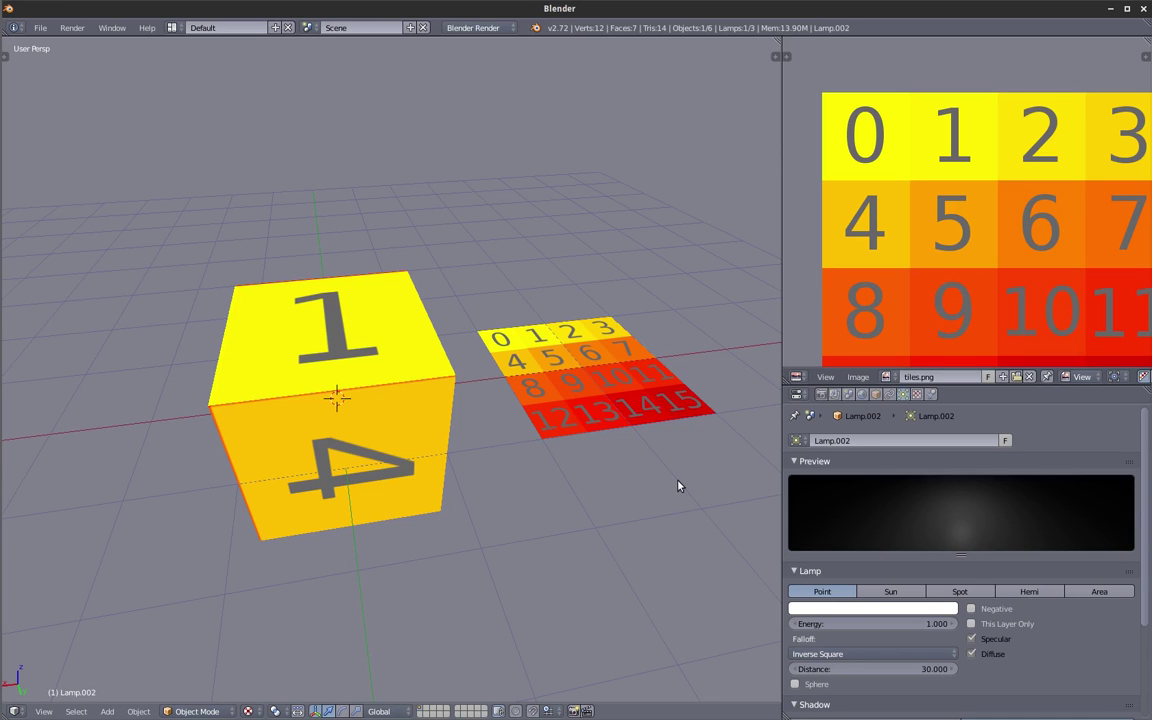
Glance at the shader wiki, then return to Blender and orbit around the cube.
key("alt+Tab")
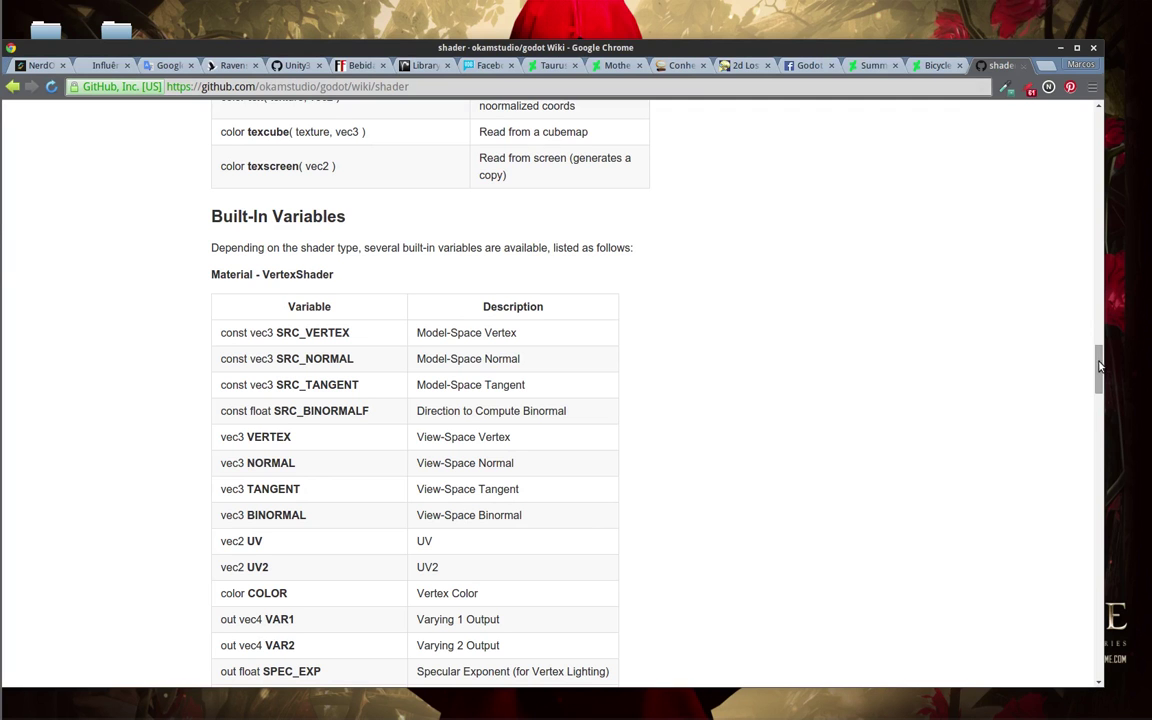
scroll(1098, 372, "down", 1)
mouse_move(1098, 372)
left_mouse_down()
mouse_move(1079, 493)
mouse_move(1068, 431)
left_mouse_up()
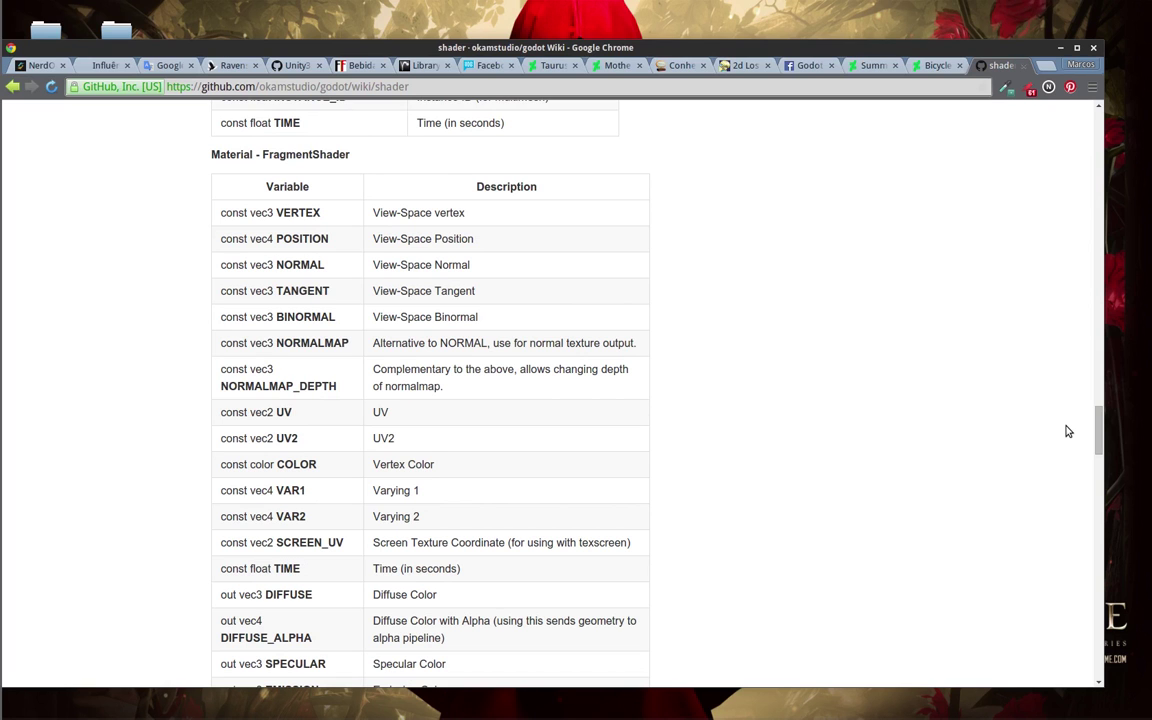
key("alt+Tab")
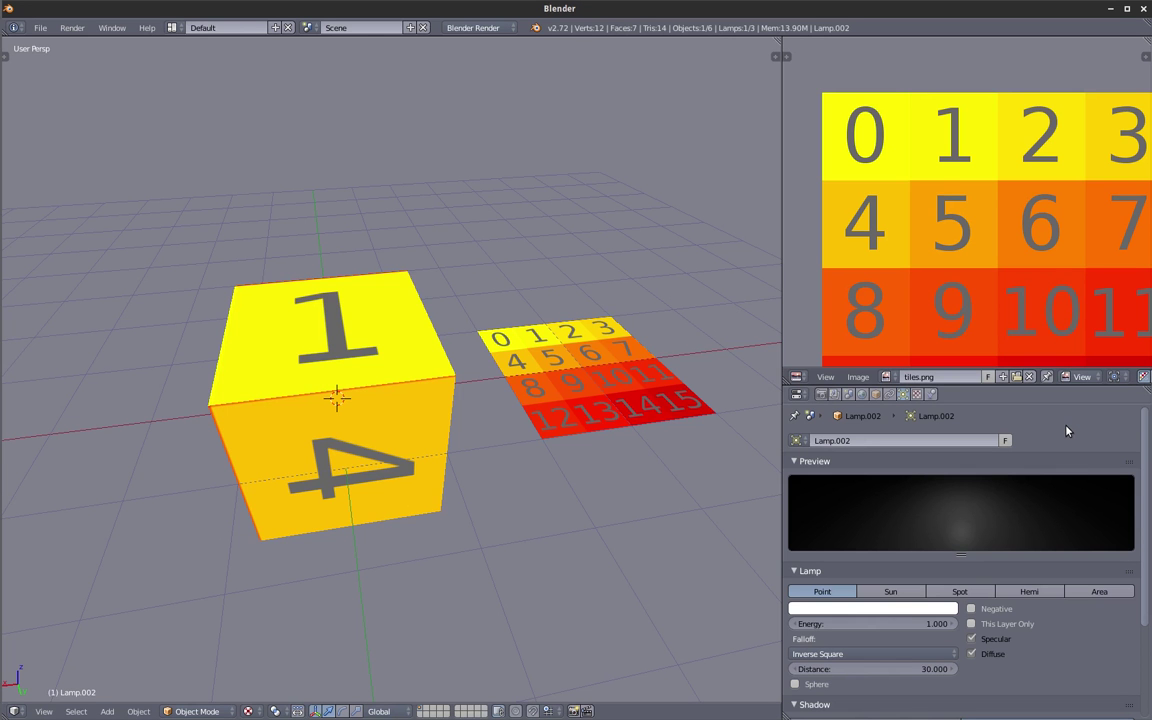
mouse_move(489, 393)
middle_mouse_down()
mouse_move(494, 384)
mouse_move(477, 395)
middle_mouse_up()
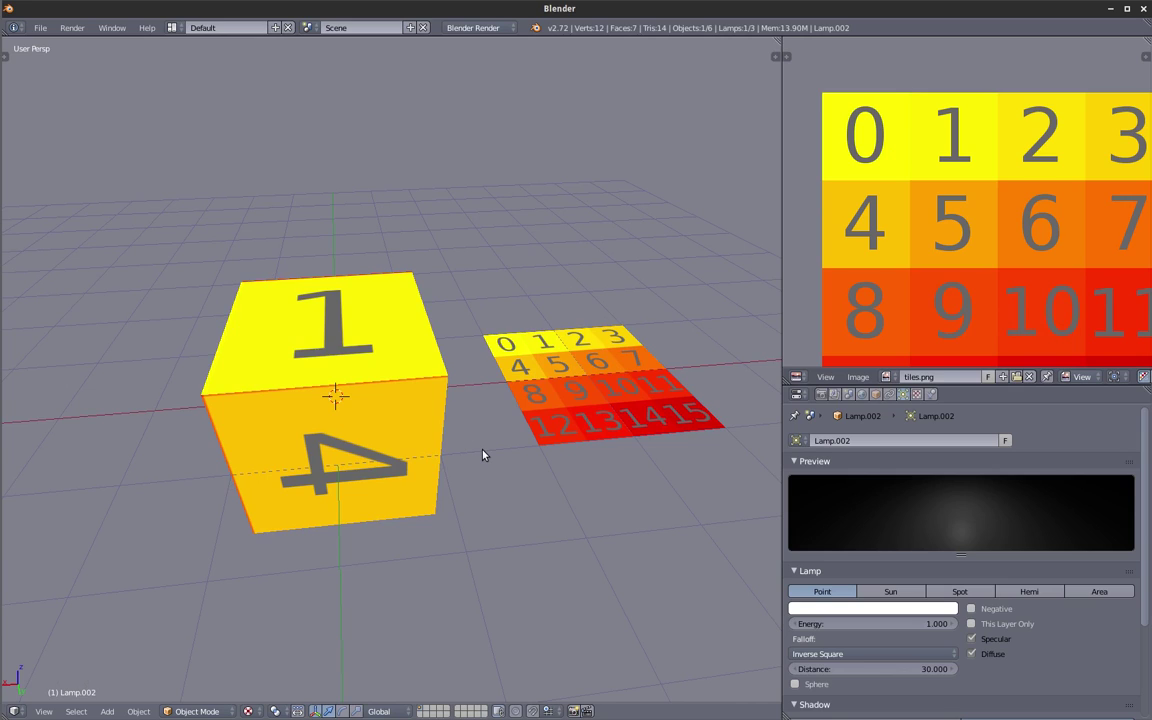
Check INV_CAMERA_MATRIX on the wiki, then orbit Blender to the cube's front and right side.
key("alt+Tab")
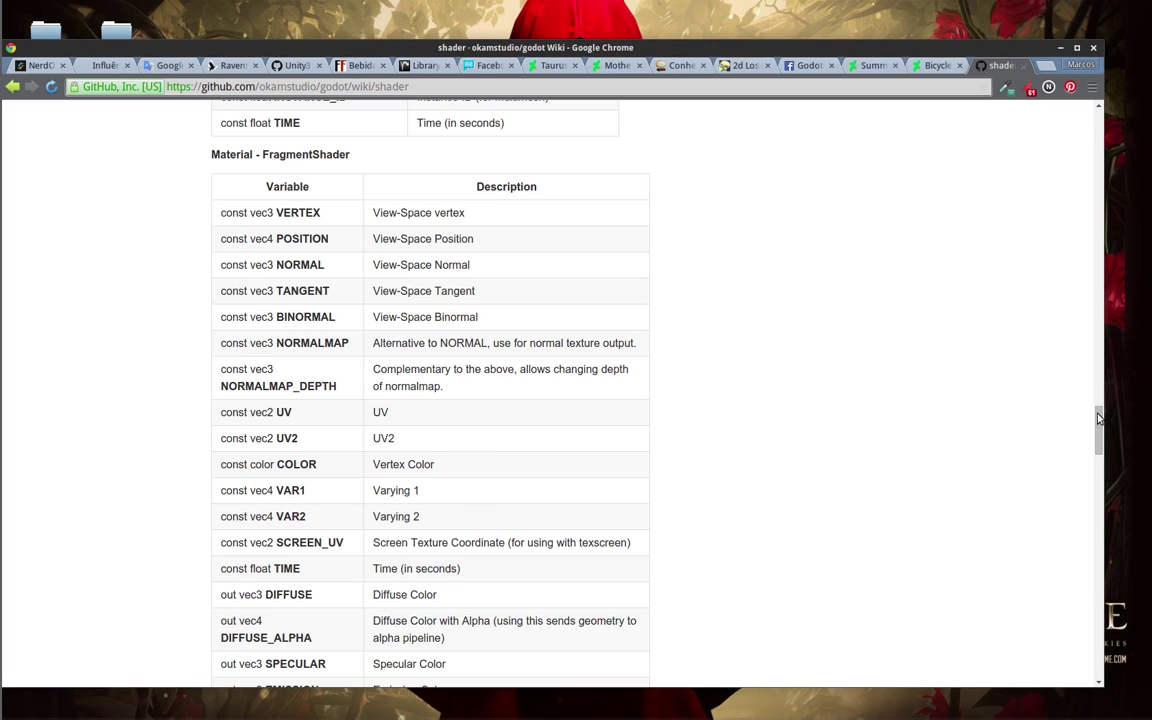
scroll(986, 390, "down", 4)
scroll(1098, 450, "down", 1)
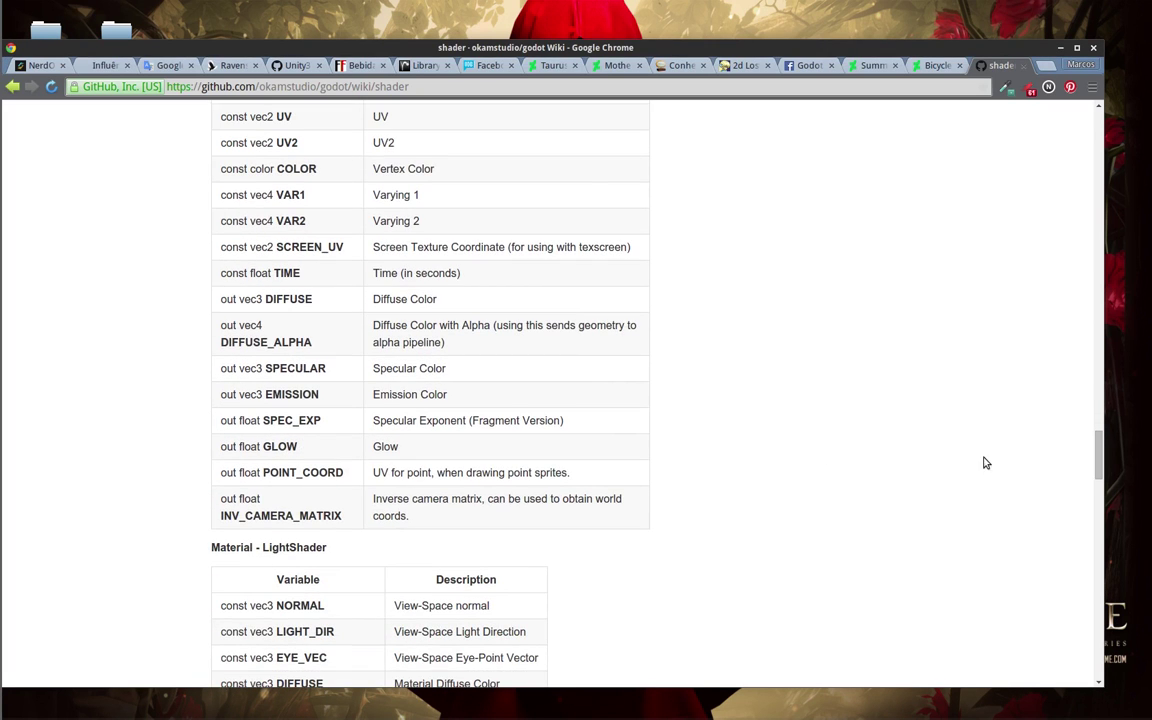
left_click_drag(232, 515, 318, 517)
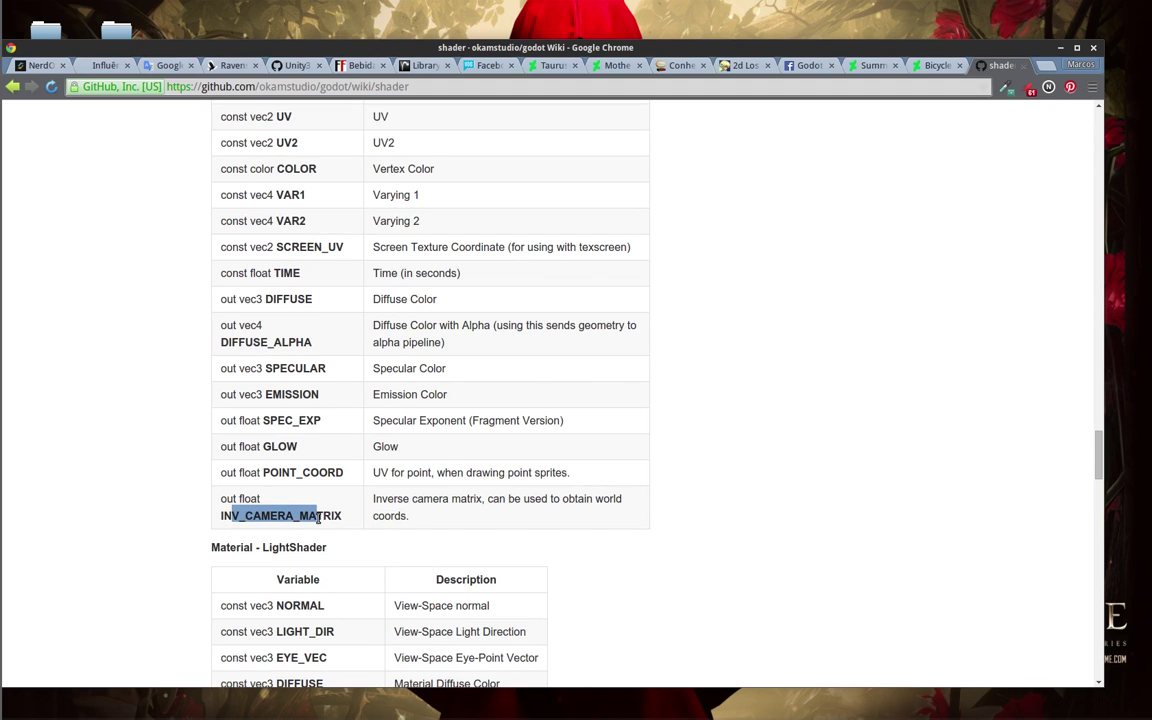
key("alt+Tab")
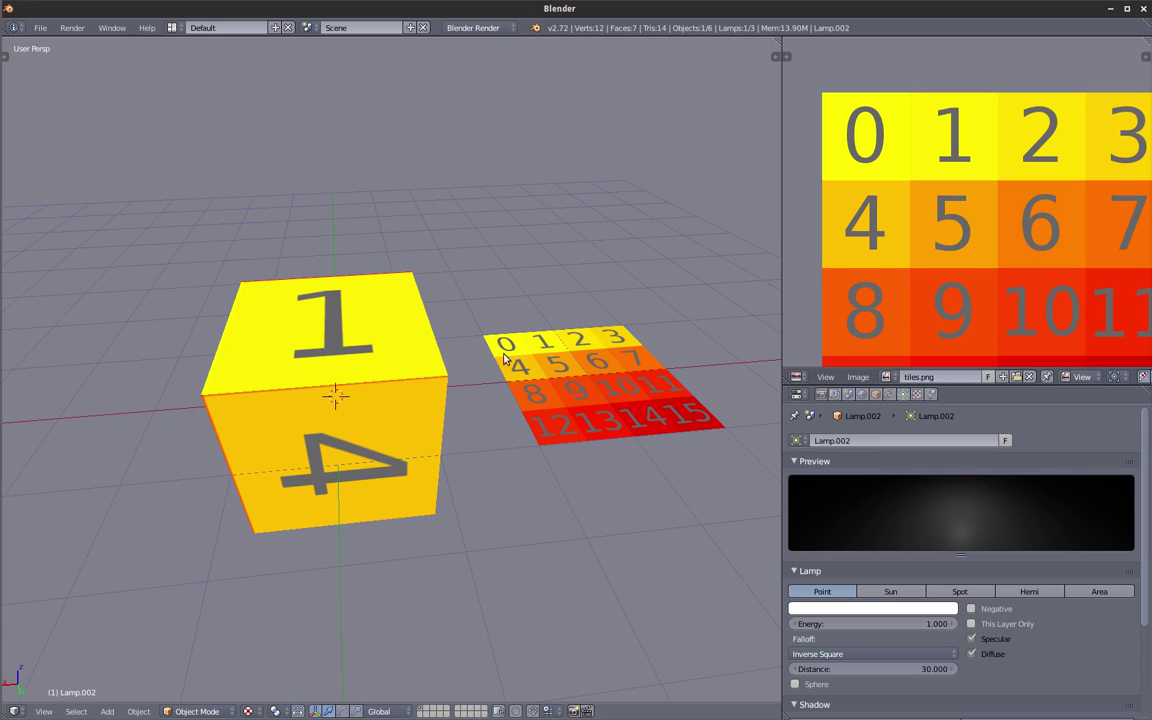
mouse_move(487, 440)
middle_mouse_down()
mouse_move(505, 479)
mouse_move(509, 398)
mouse_move(465, 437)
mouse_move(483, 445)
mouse_move(458, 481)
mouse_move(440, 468)
mouse_move(504, 448)
mouse_move(496, 470)
middle_mouse_up()
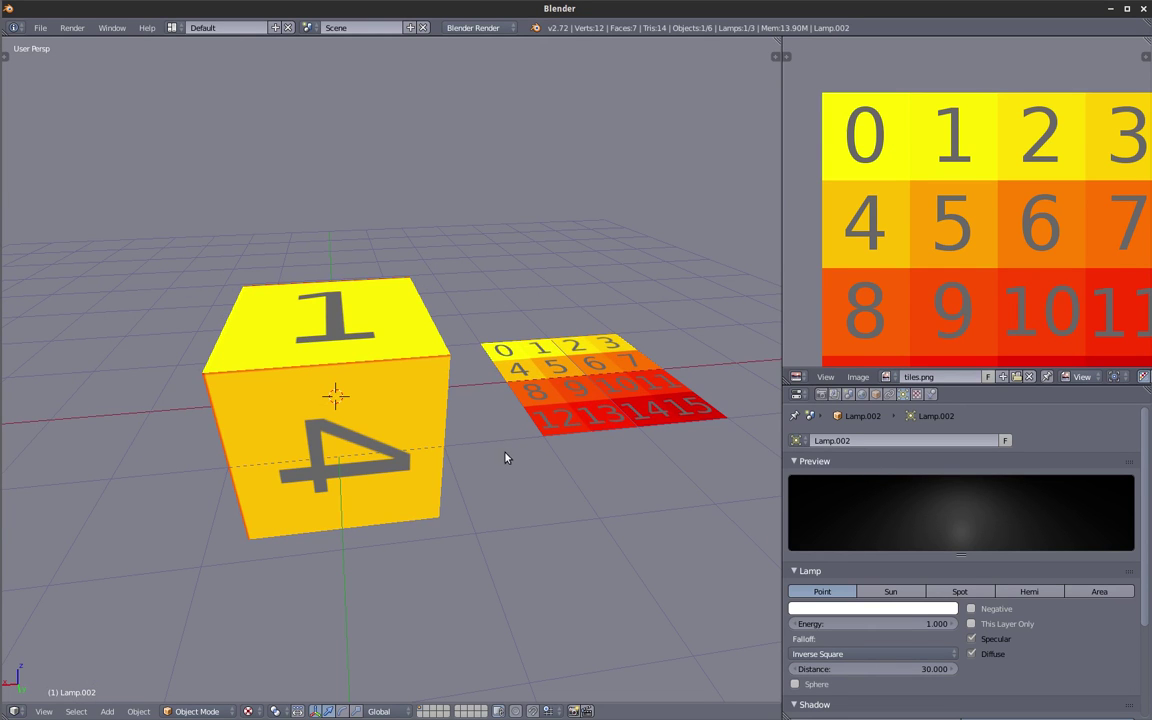
middle_click_drag(489, 473, 475, 480)
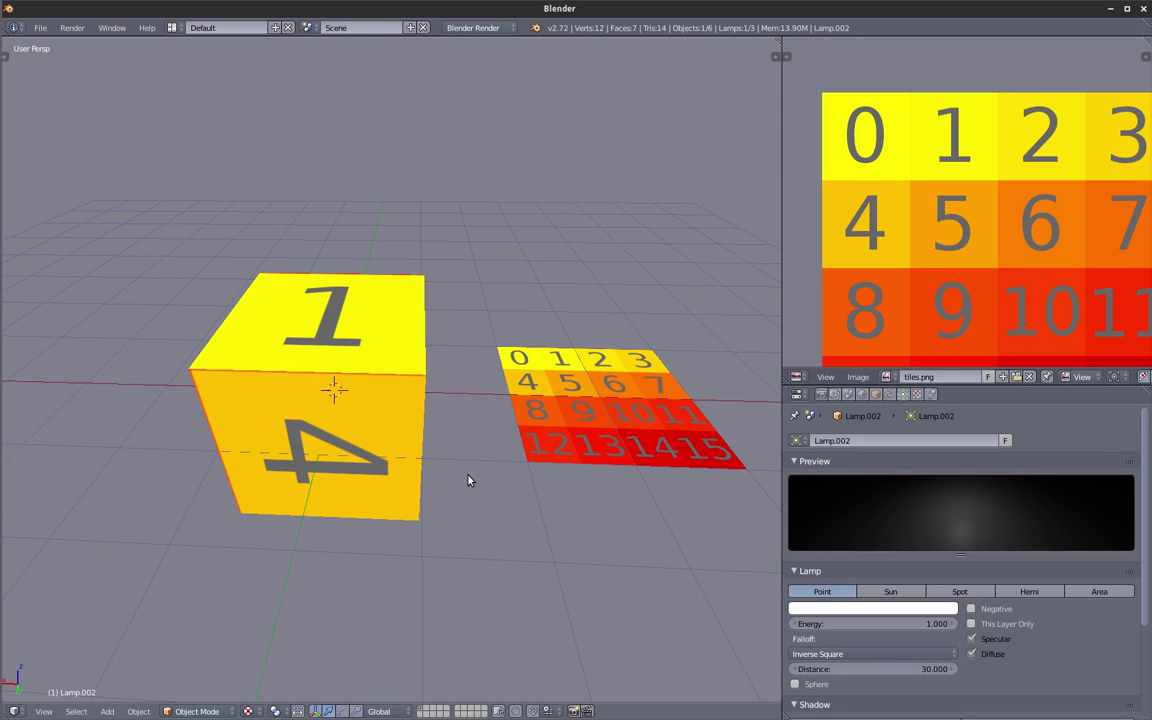
mouse_move(472, 427)
middle_mouse_down()
mouse_move(442, 417)
mouse_move(448, 407)
middle_mouse_up()
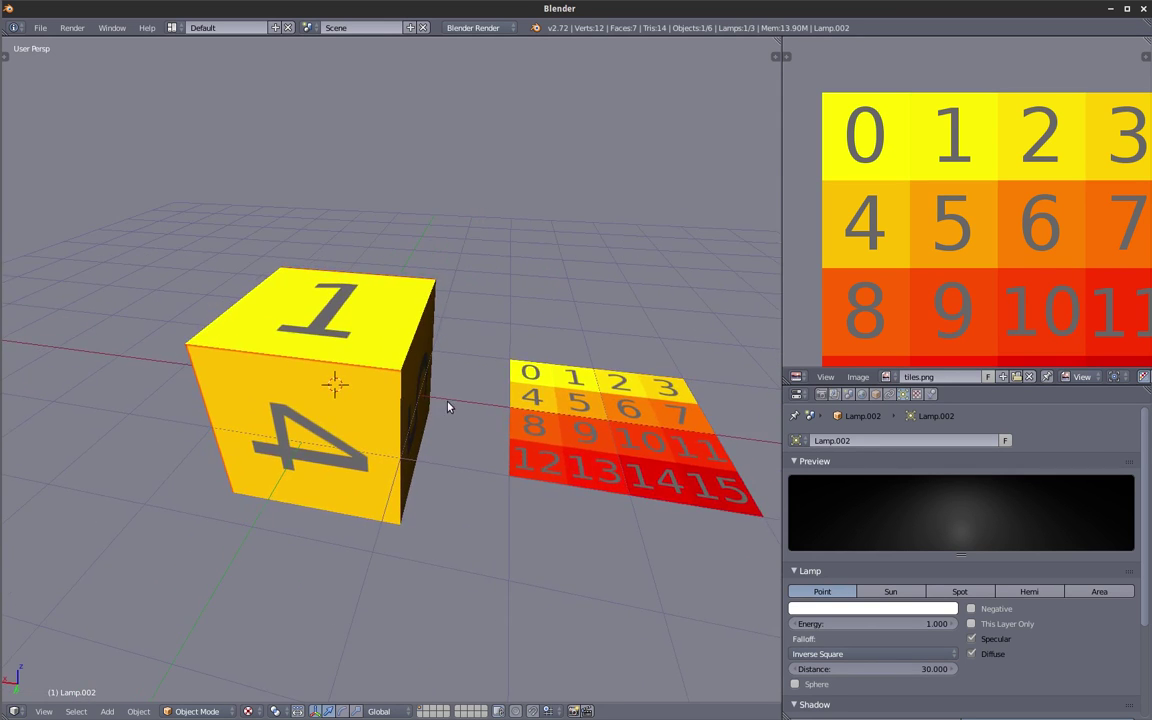
Glance at the wiki again and orbit the view around the tiled cube.
key("alt+Tab")
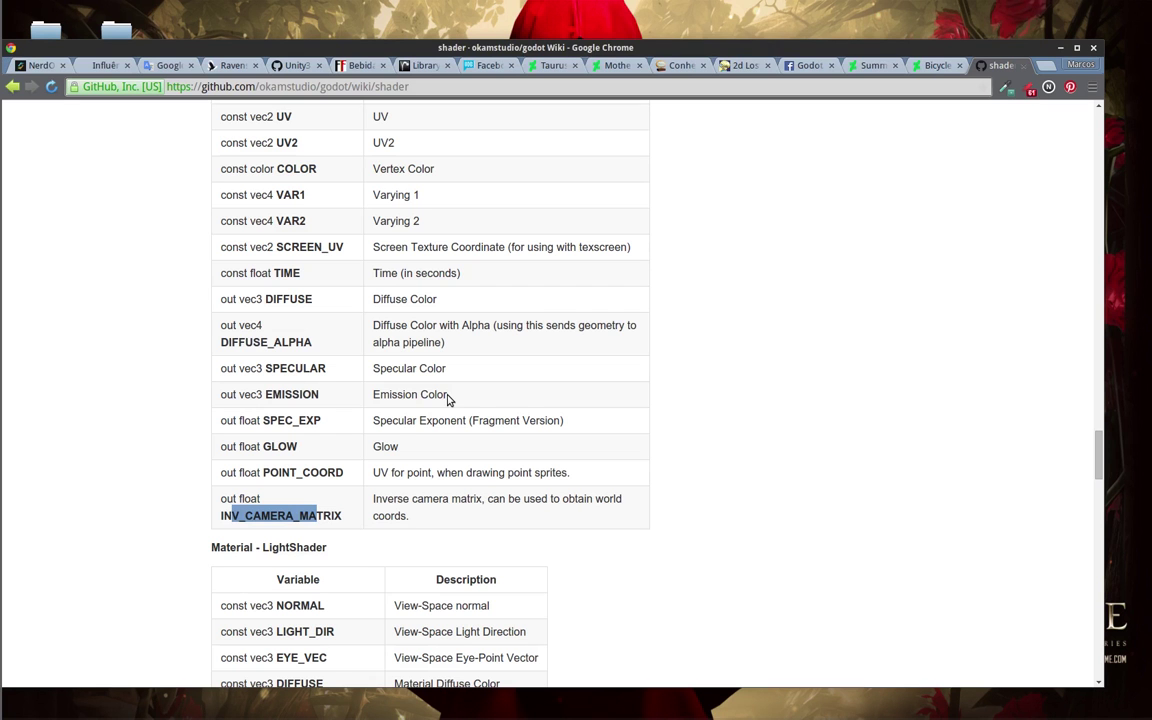
left_click_drag(1099, 455, 1099, 431)
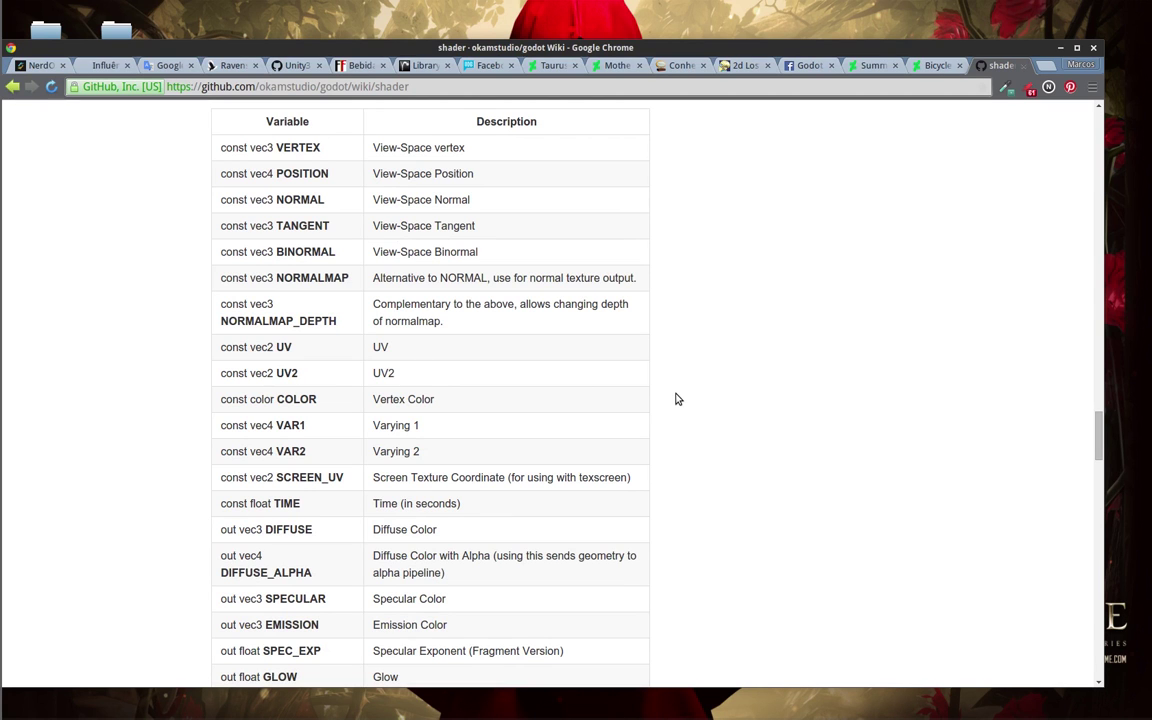
key("alt+Tab")
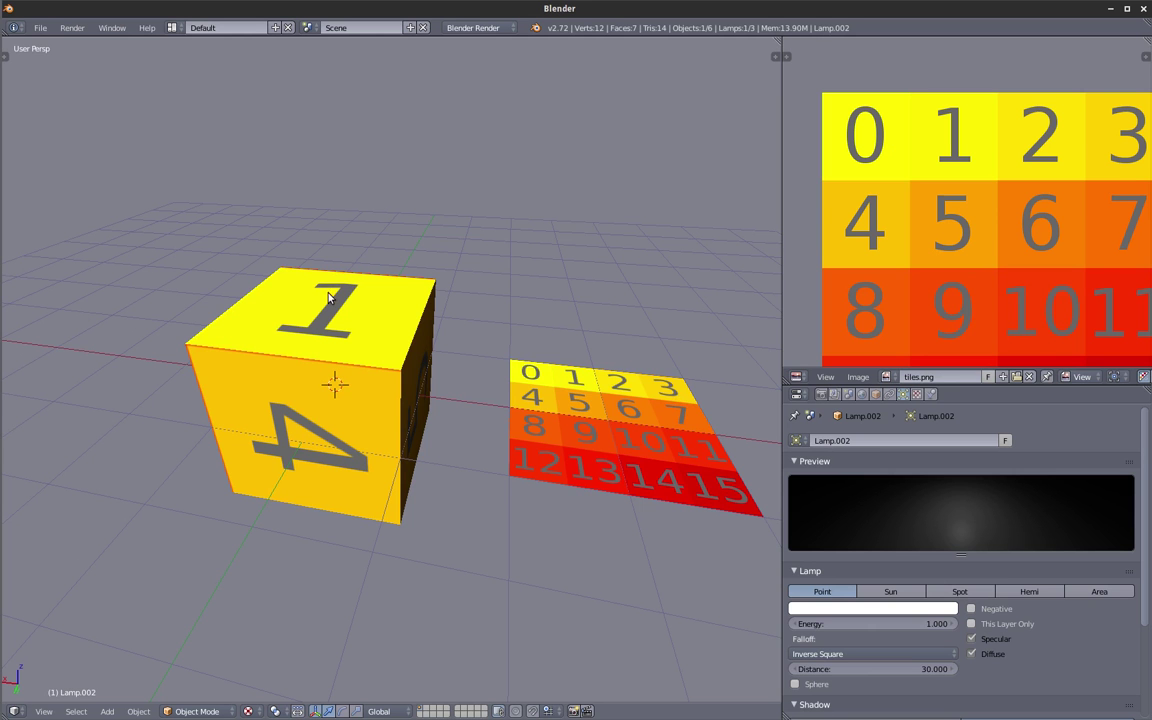
middle_click_drag(300, 400, 345, 413)
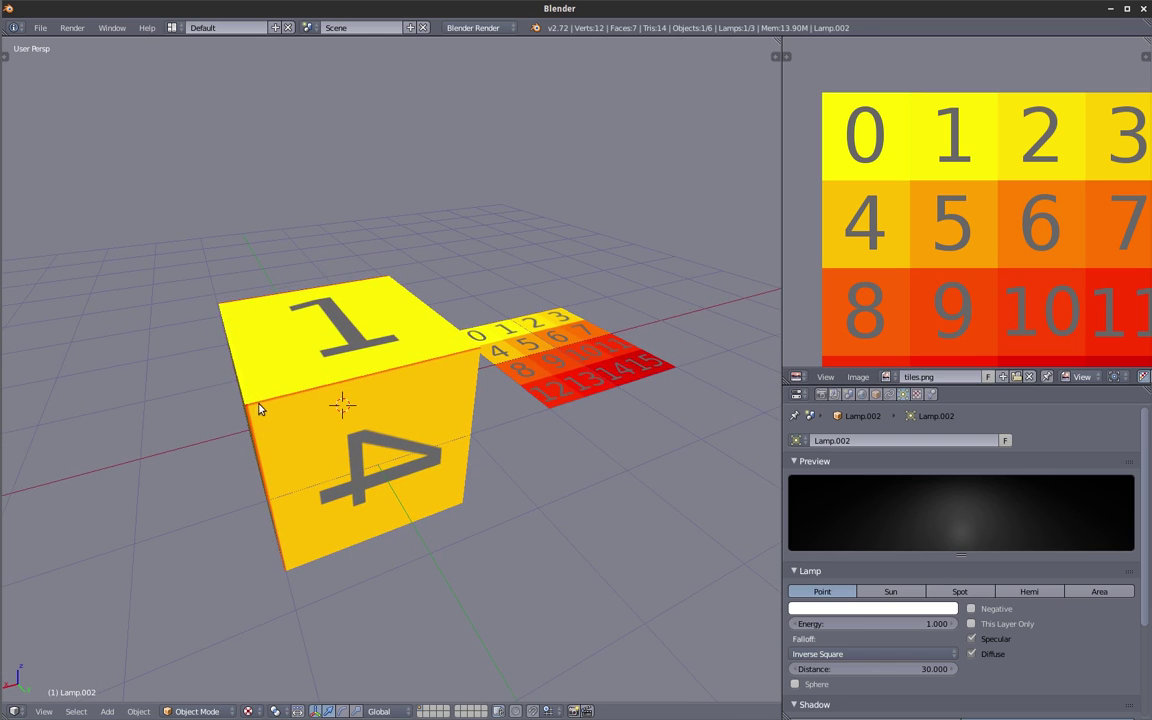
right_click(343, 410)
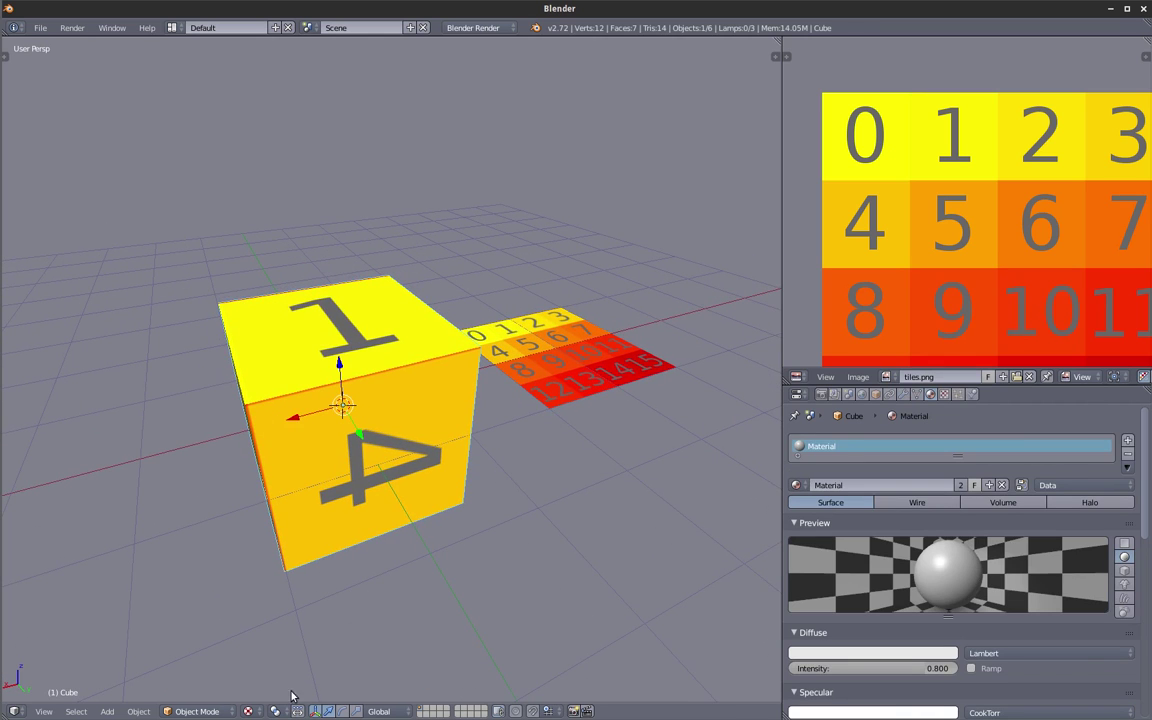
key("Tab")
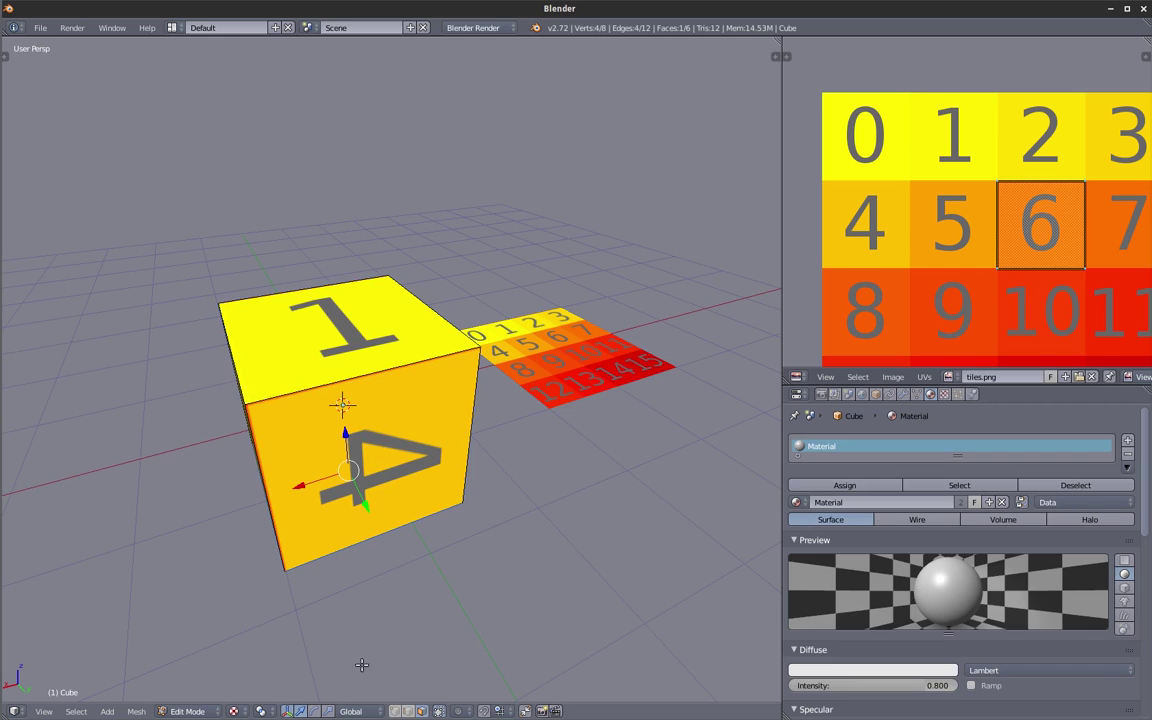
middle_click_drag(399, 444, 303, 438)
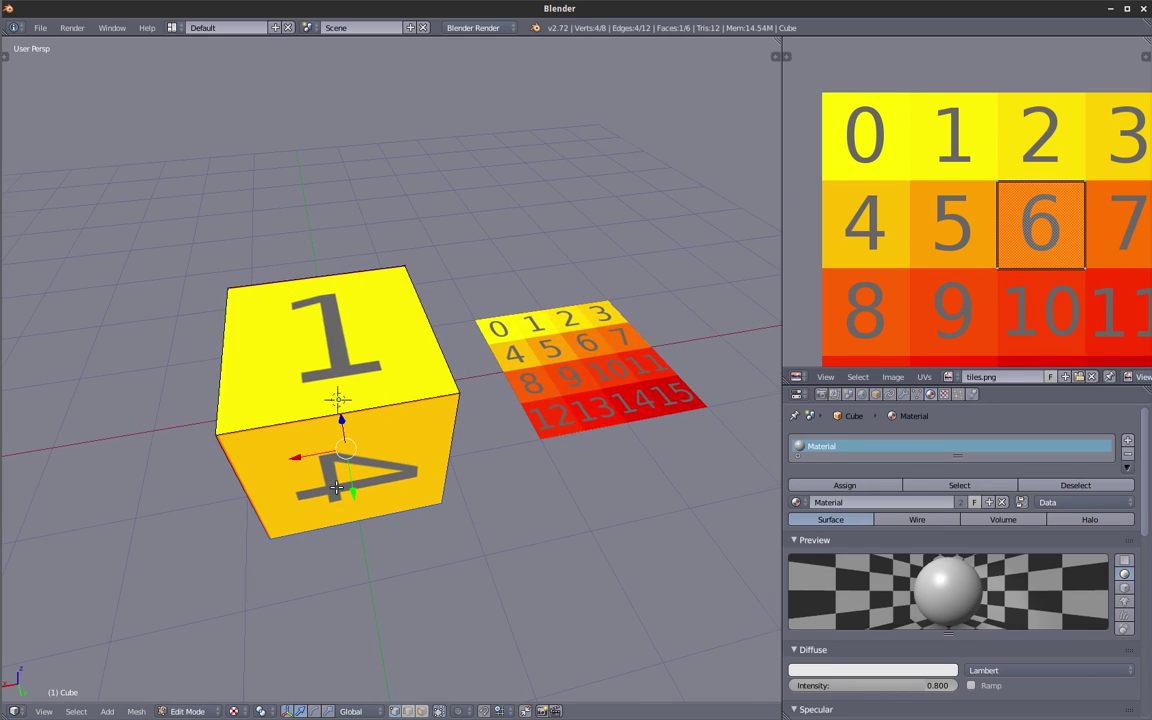
right_click(190, 402)
right_click(447, 392)
right_click(356, 249)
right_click(209, 272)
key("Tab")
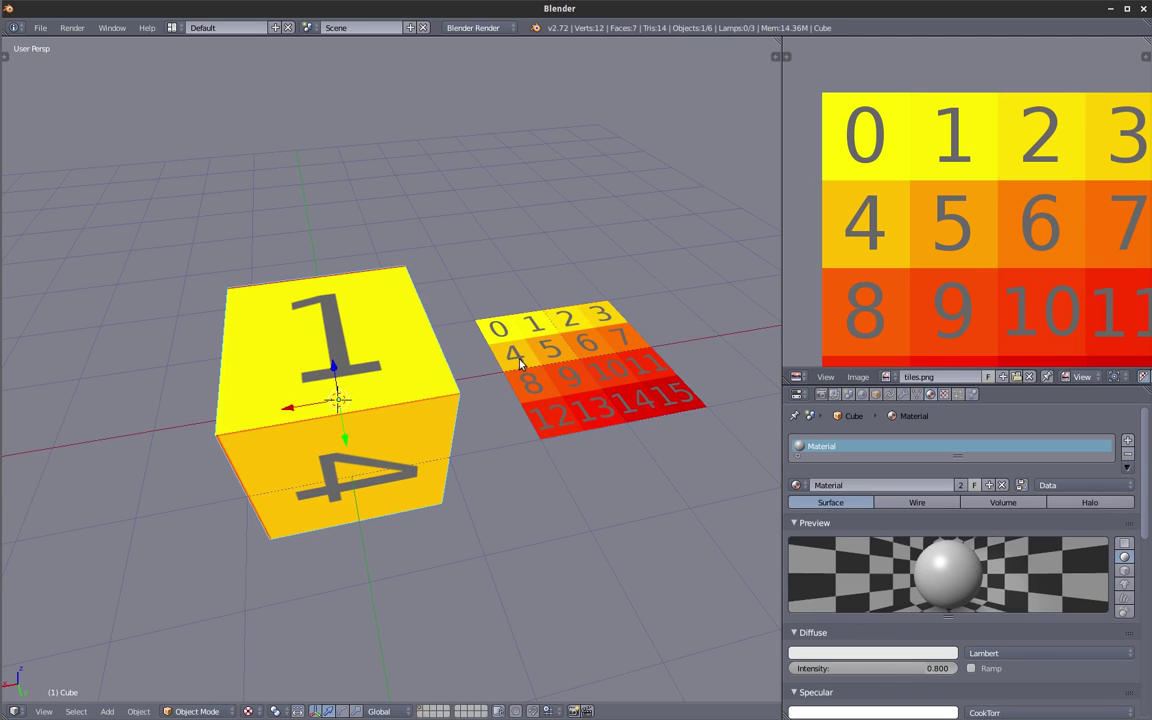
right_click(471, 325)
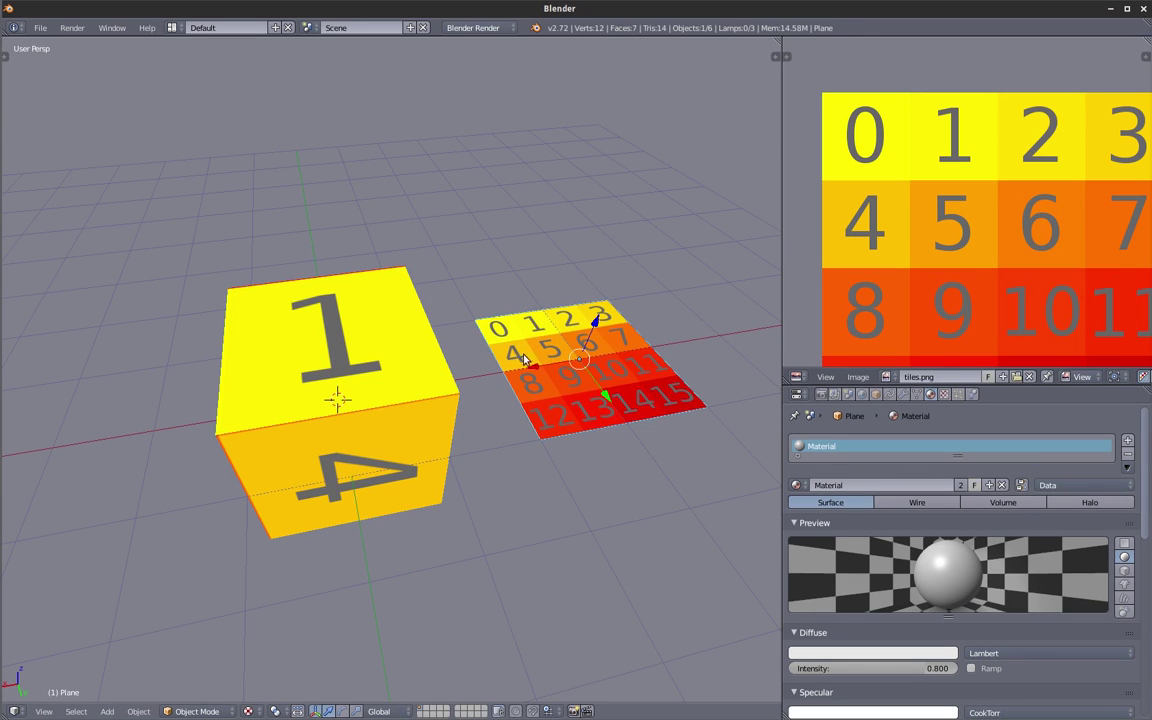
key("Tab")
middle_click_drag(503, 327, 440, 302)
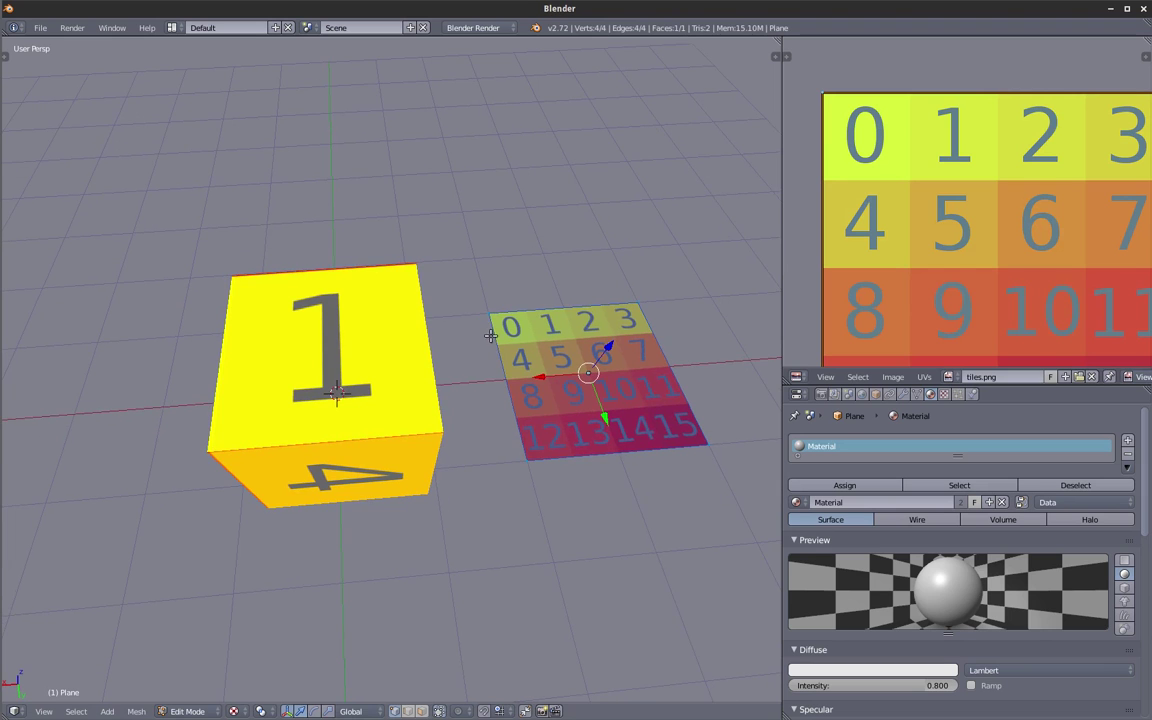
right_click(434, 278)
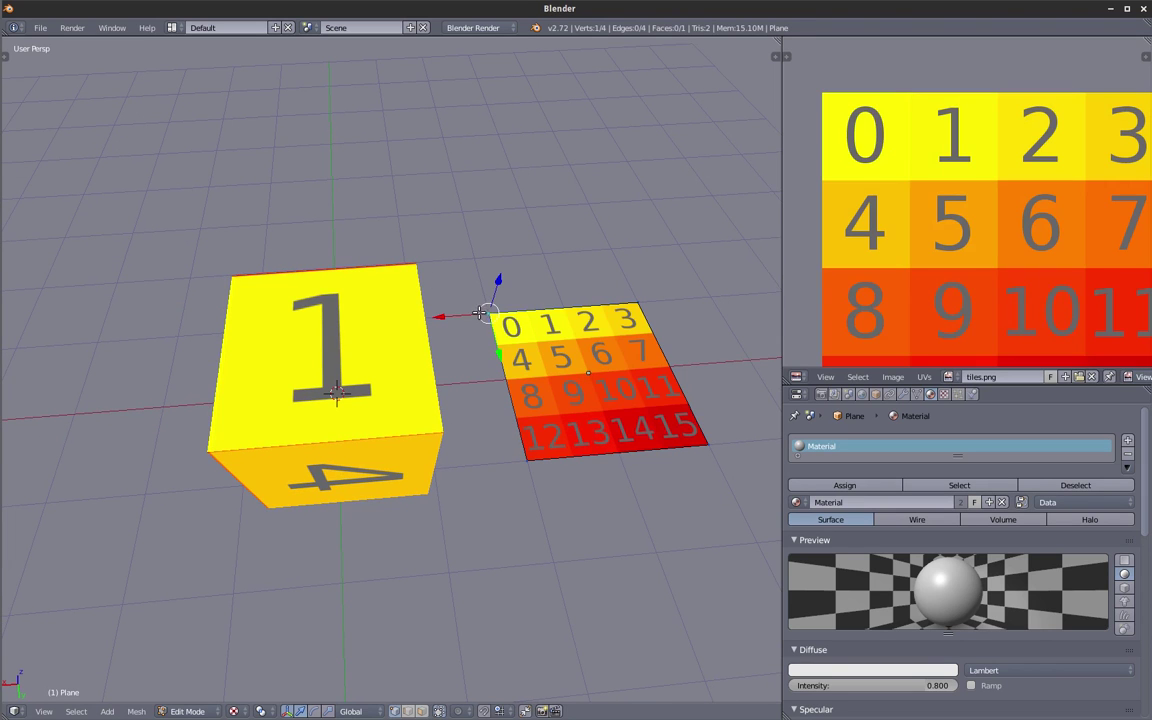
mouse_move(525, 274)
middle_mouse_down()
mouse_move(551, 363)
mouse_move(573, 344)
middle_mouse_up()
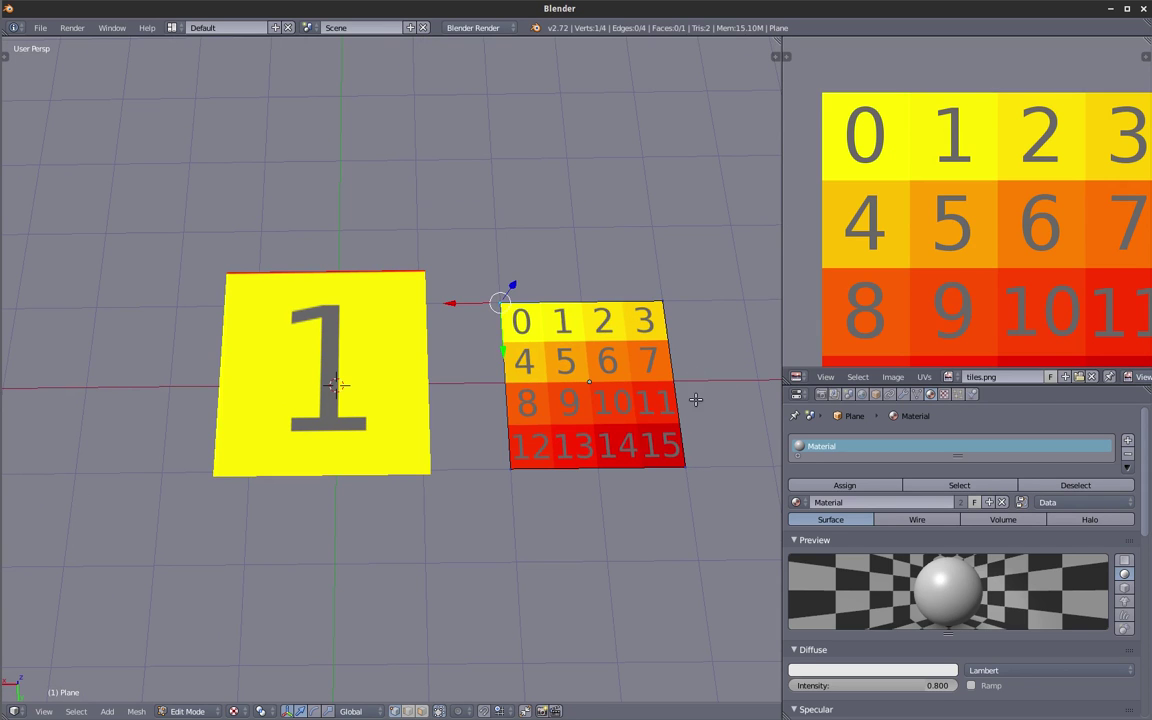
key("Tab")
mouse_move(625, 418)
middle_mouse_down()
mouse_move(519, 350)
mouse_move(503, 423)
middle_mouse_up()
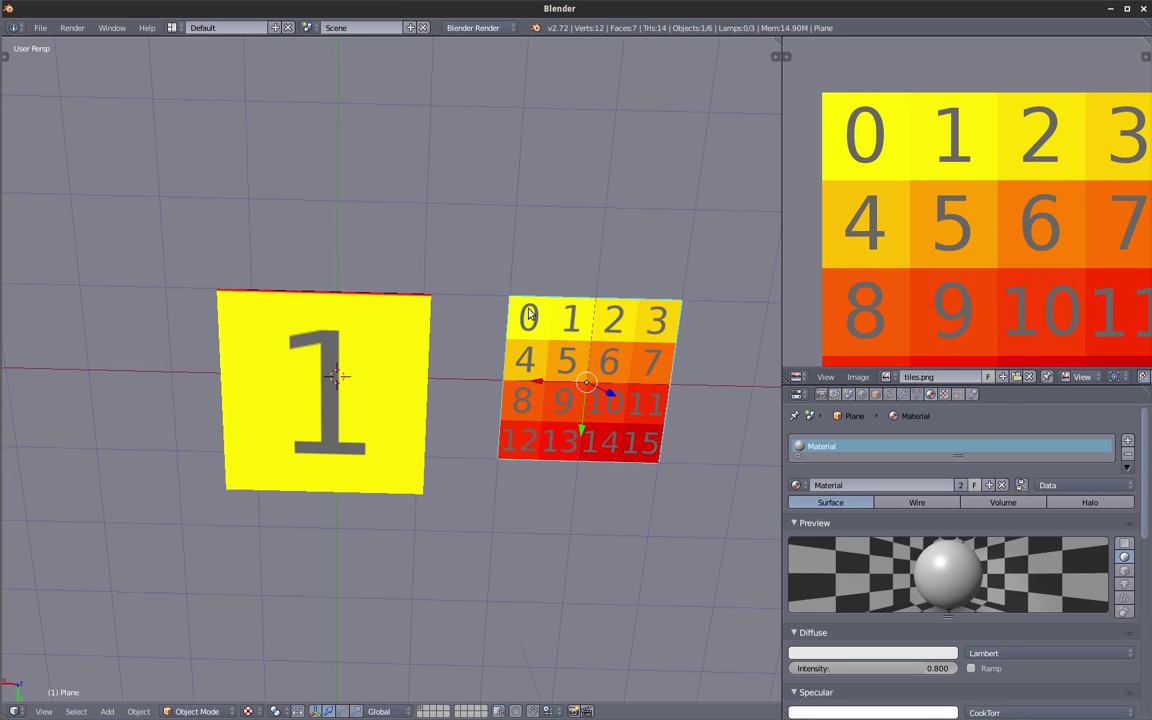
middle_click_drag(520, 477, 558, 416)
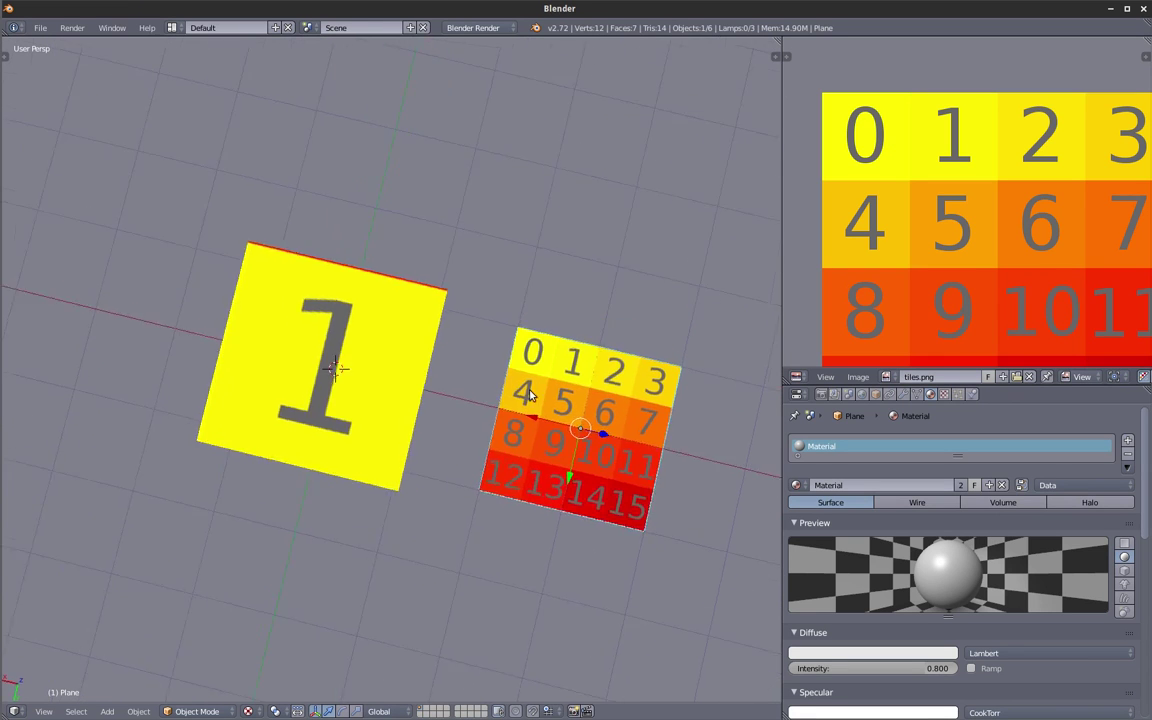
right_click(376, 346)
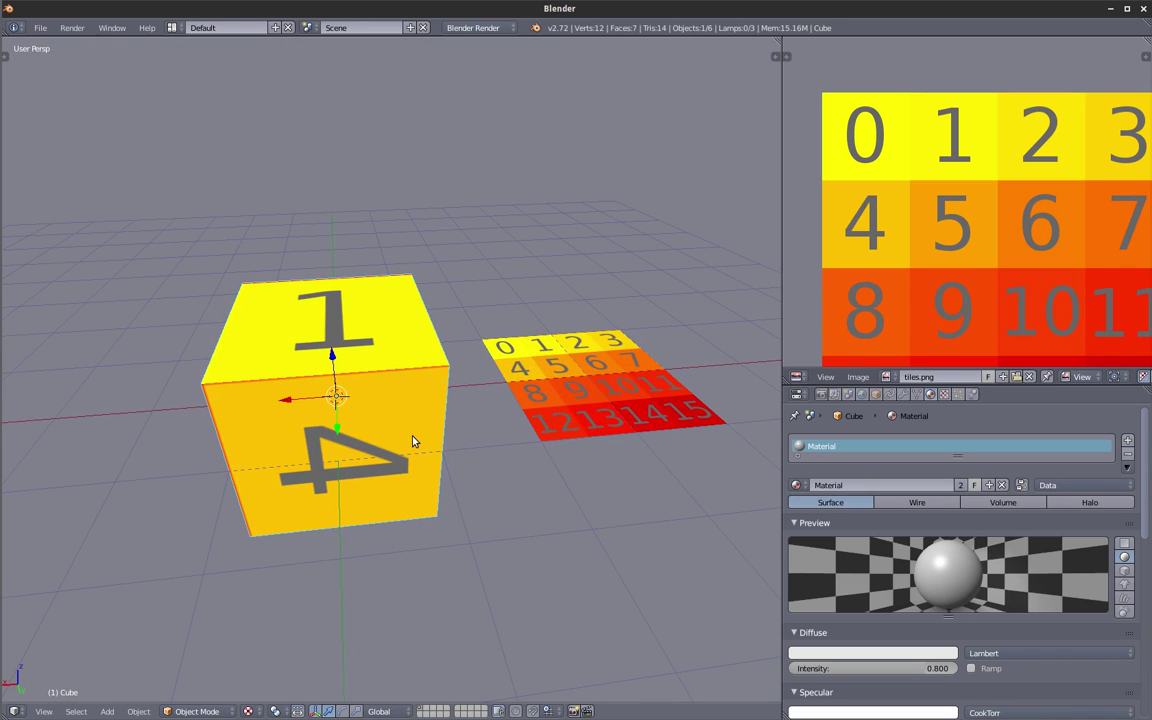
key("alt+Tab")
double_click(380, 346)
double_click(384, 373)
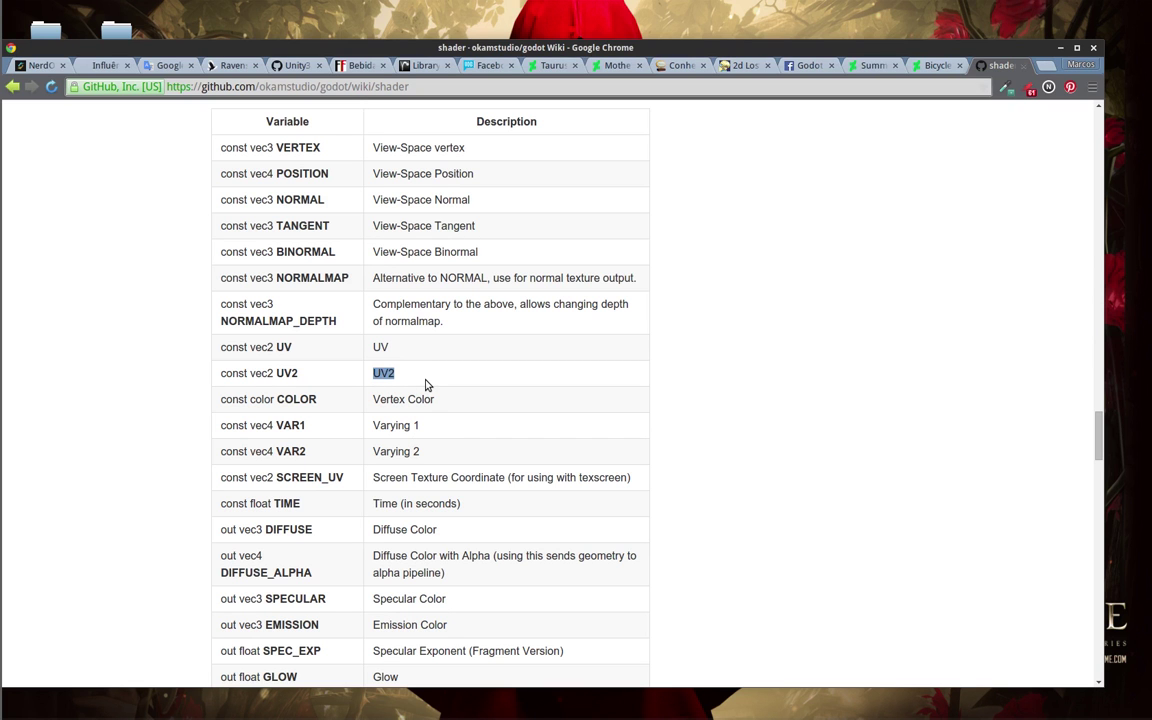
key("alt+Tab")
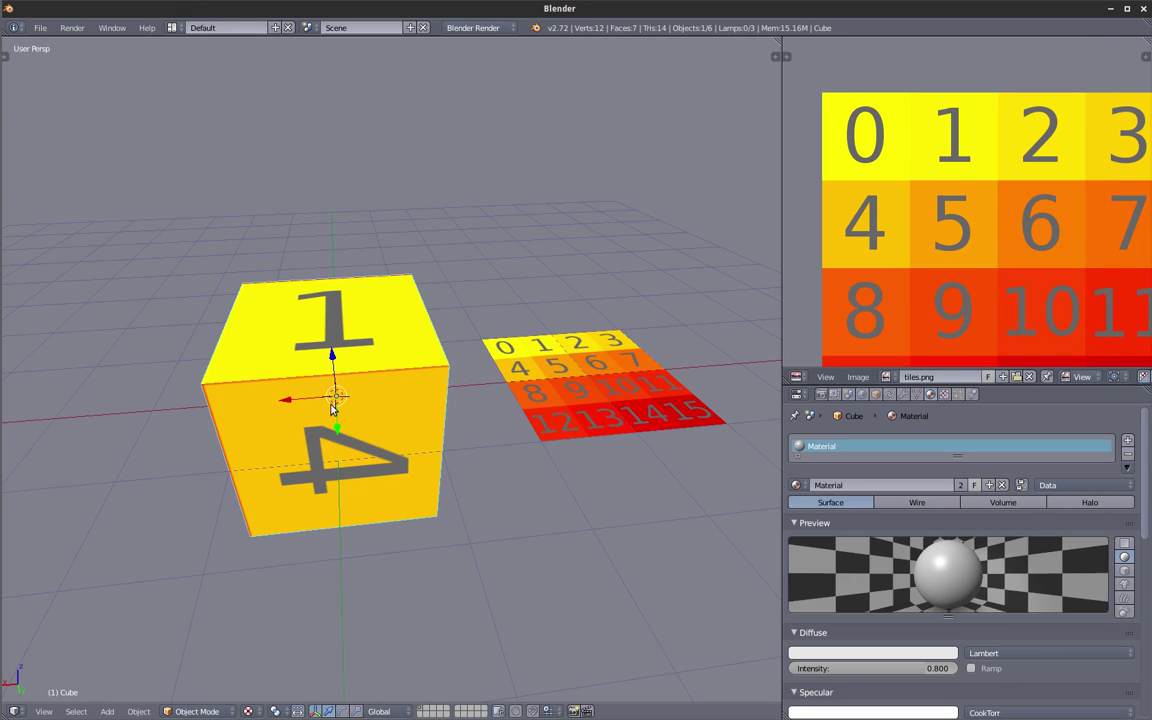
mouse_move(311, 360)
middle_mouse_down()
mouse_move(326, 398)
mouse_move(306, 340)
middle_mouse_up()
key("Tab")
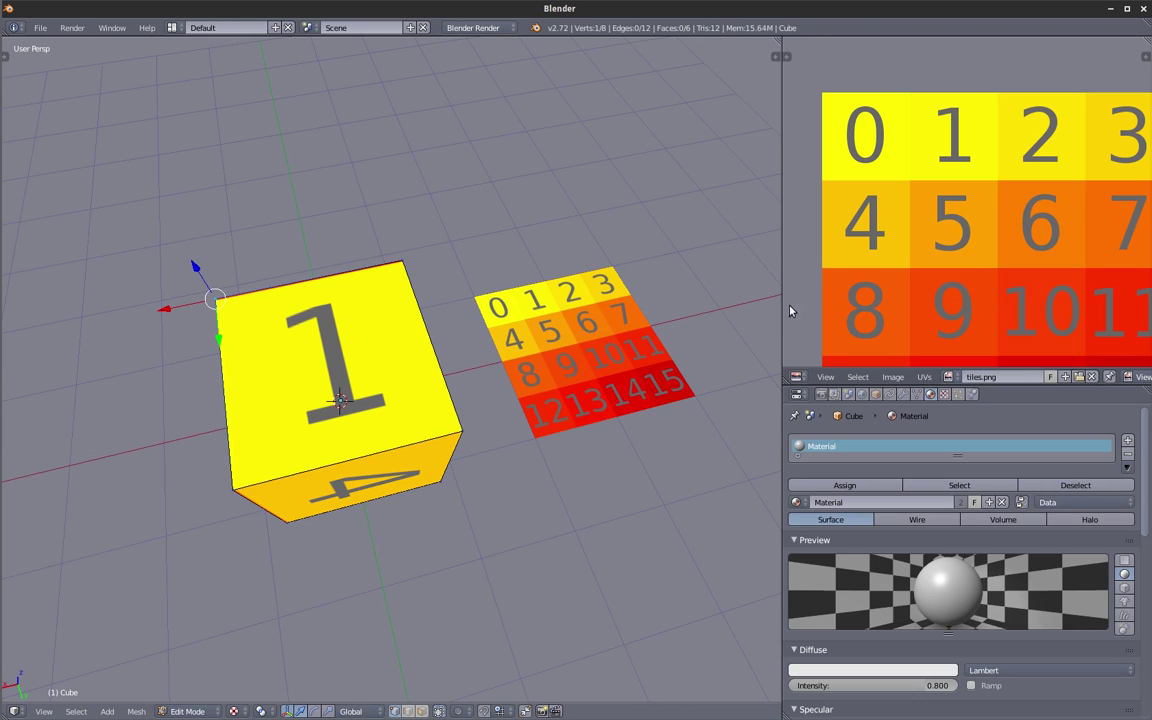
Orbit around the cube and select its face showing tile 1.
middle_click_drag(376, 404, 452, 375)
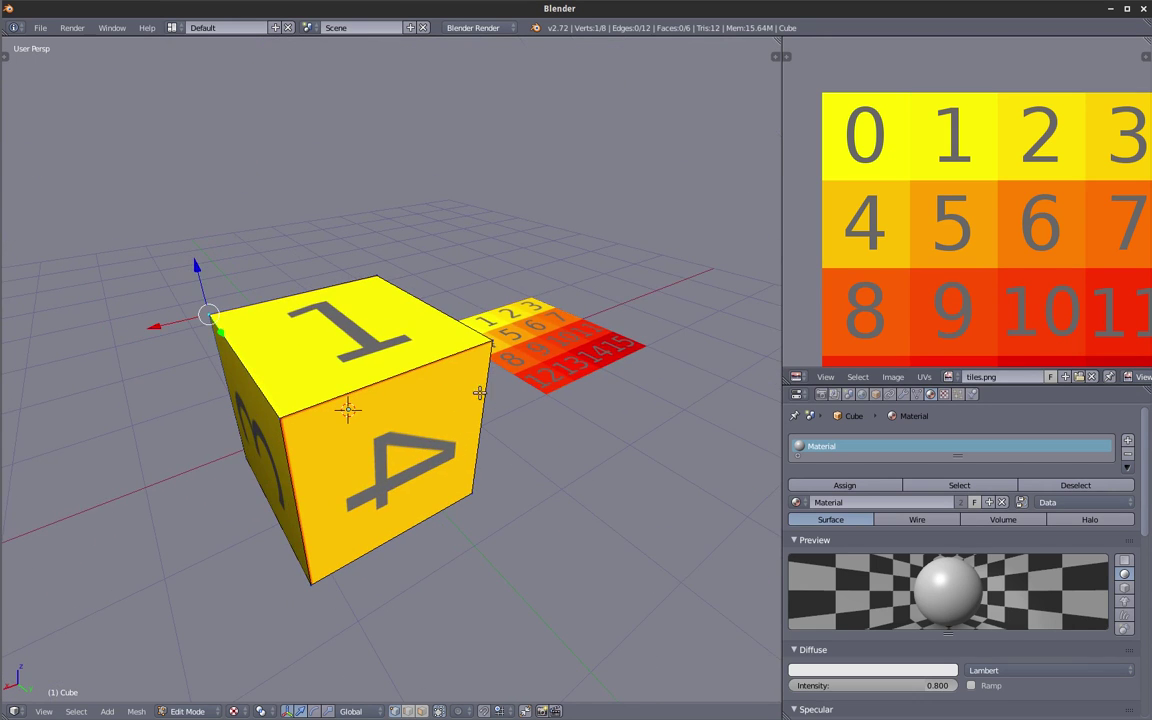
middle_click_drag(345, 341, 378, 387)
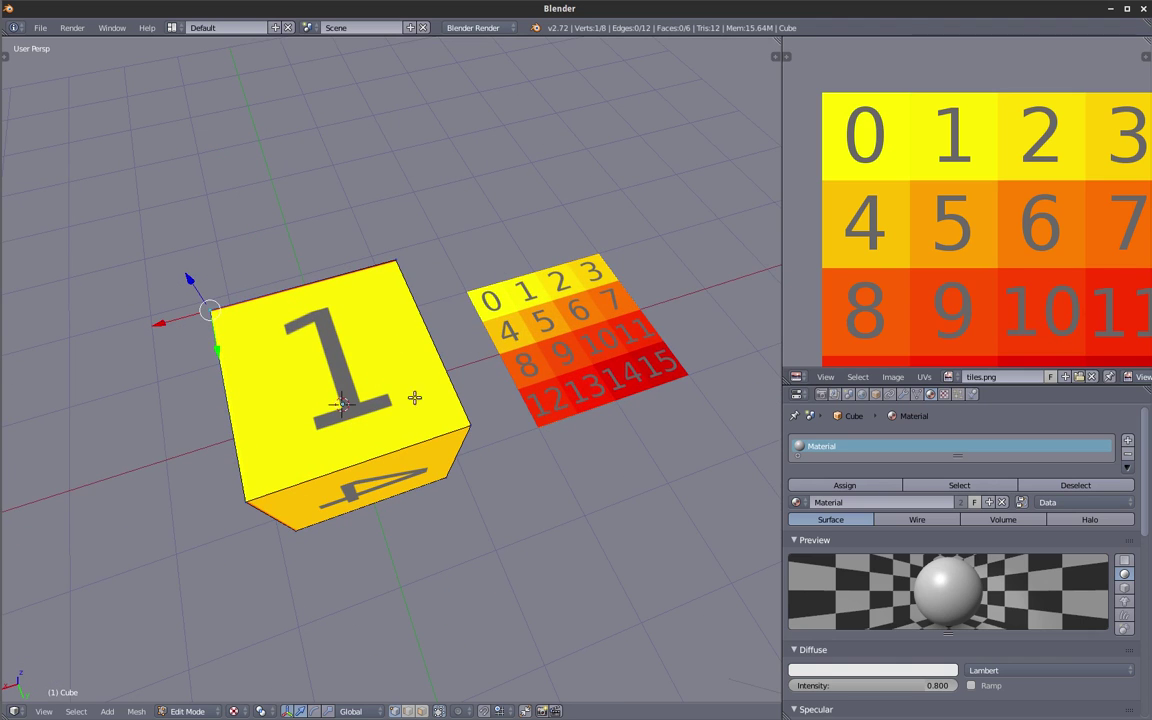
middle_click_drag(389, 391, 405, 332)
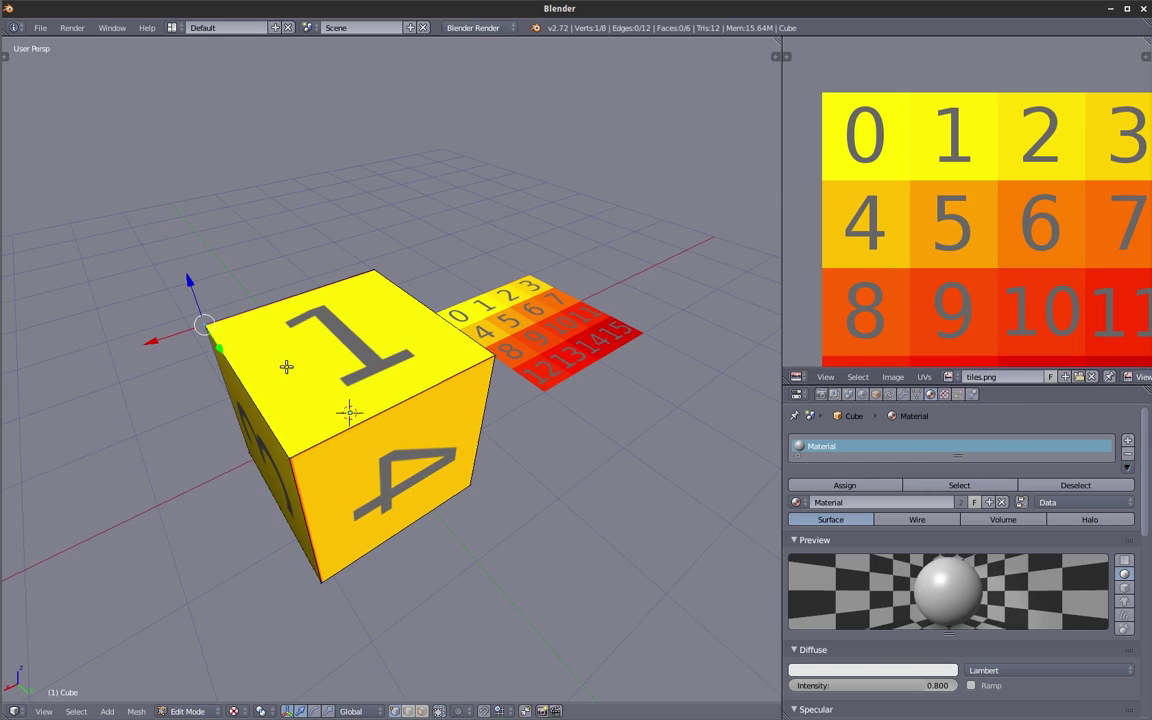
middle_click_drag(286, 367, 323, 331)
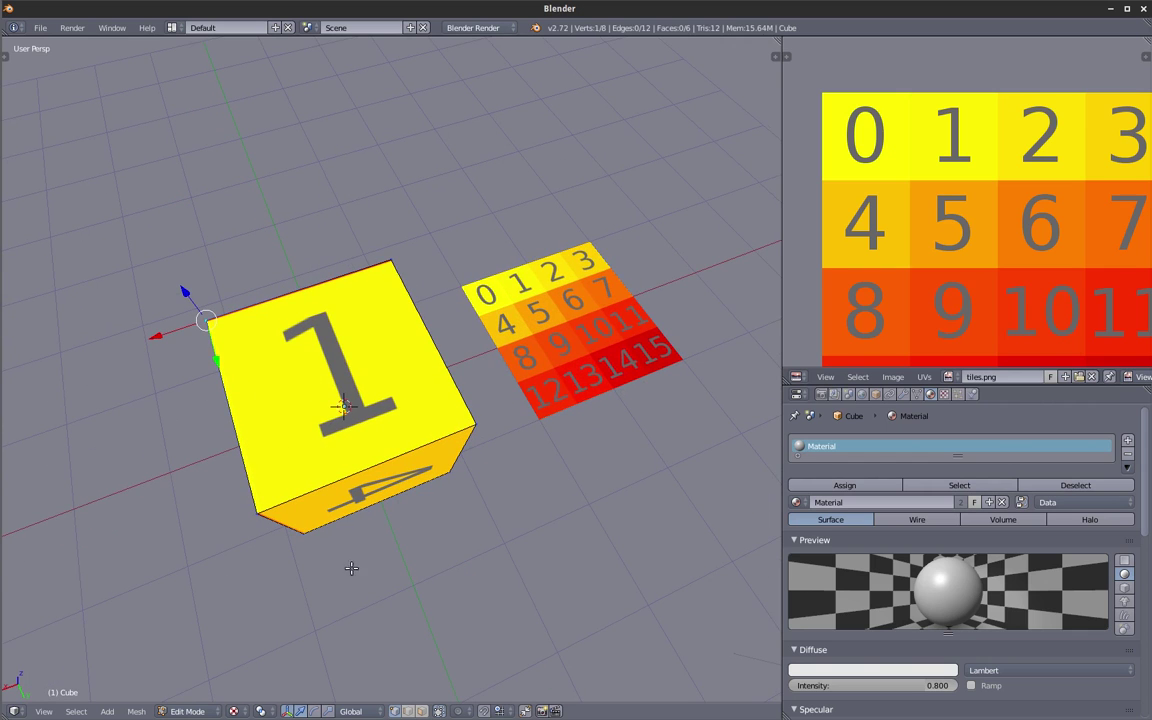
right_click(288, 380)
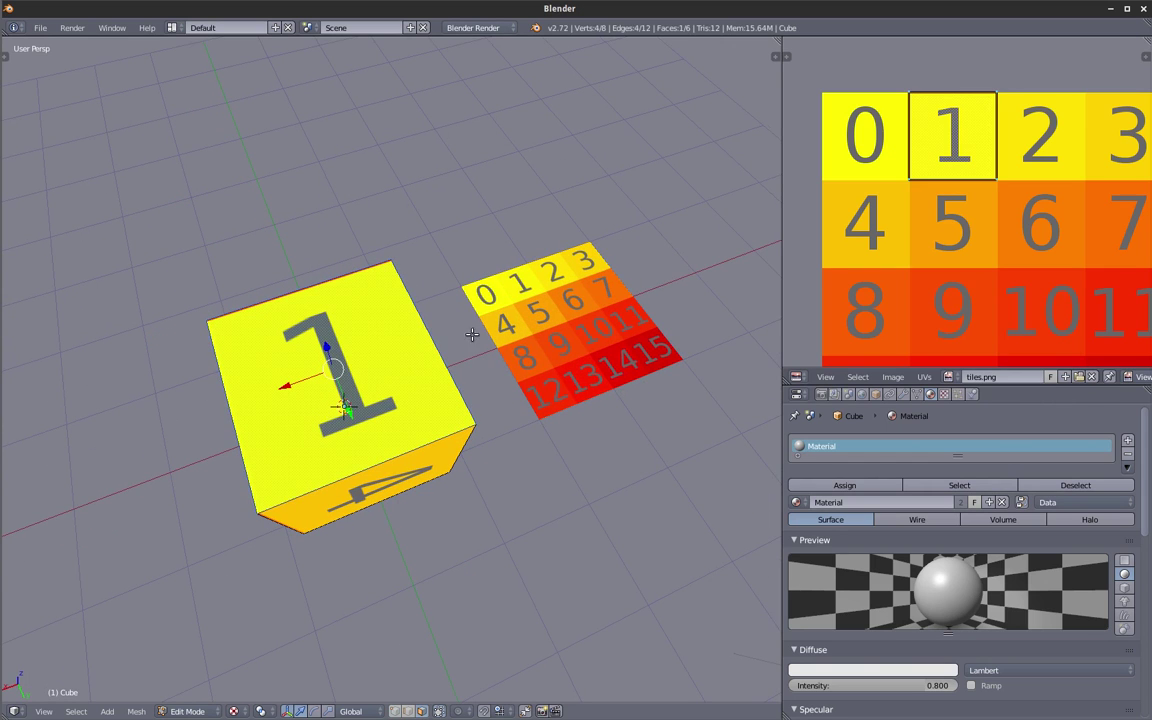
scroll(900, 249, "up", 1)
scroll(905, 220, "up", 1)
scroll(895, 250, "up", 2)
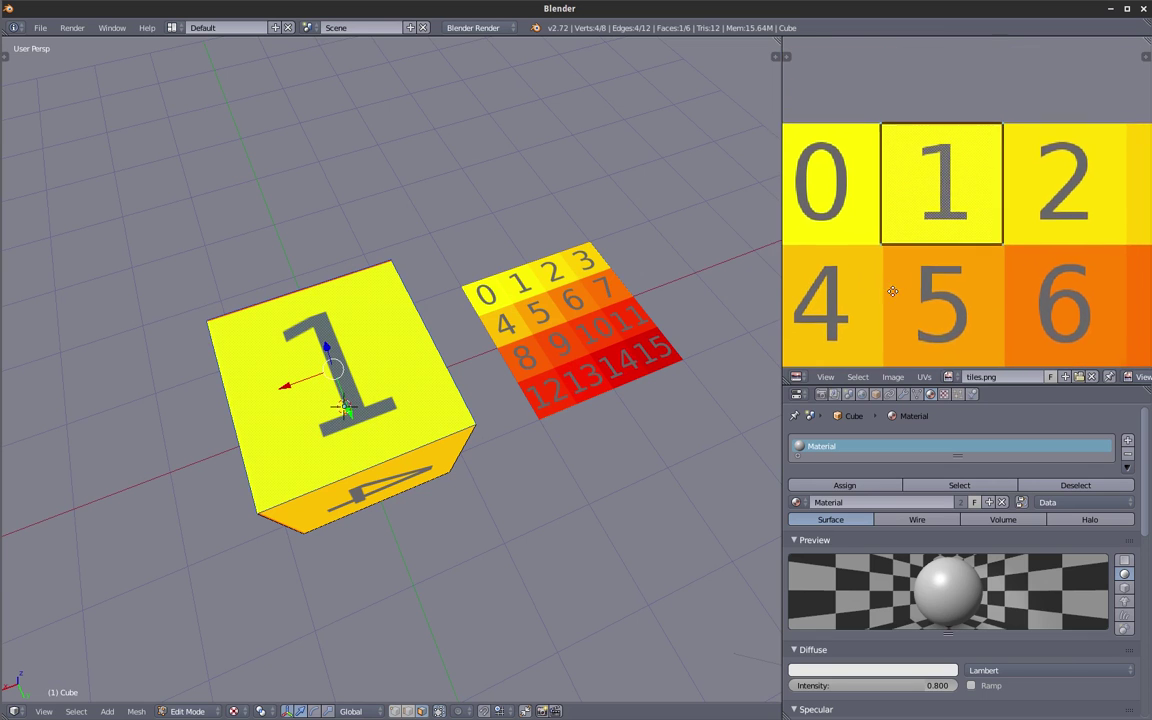
mouse_move(375, 410)
middle_mouse_down()
mouse_move(548, 335)
mouse_move(385, 411)
mouse_move(212, 290)
middle_mouse_up()
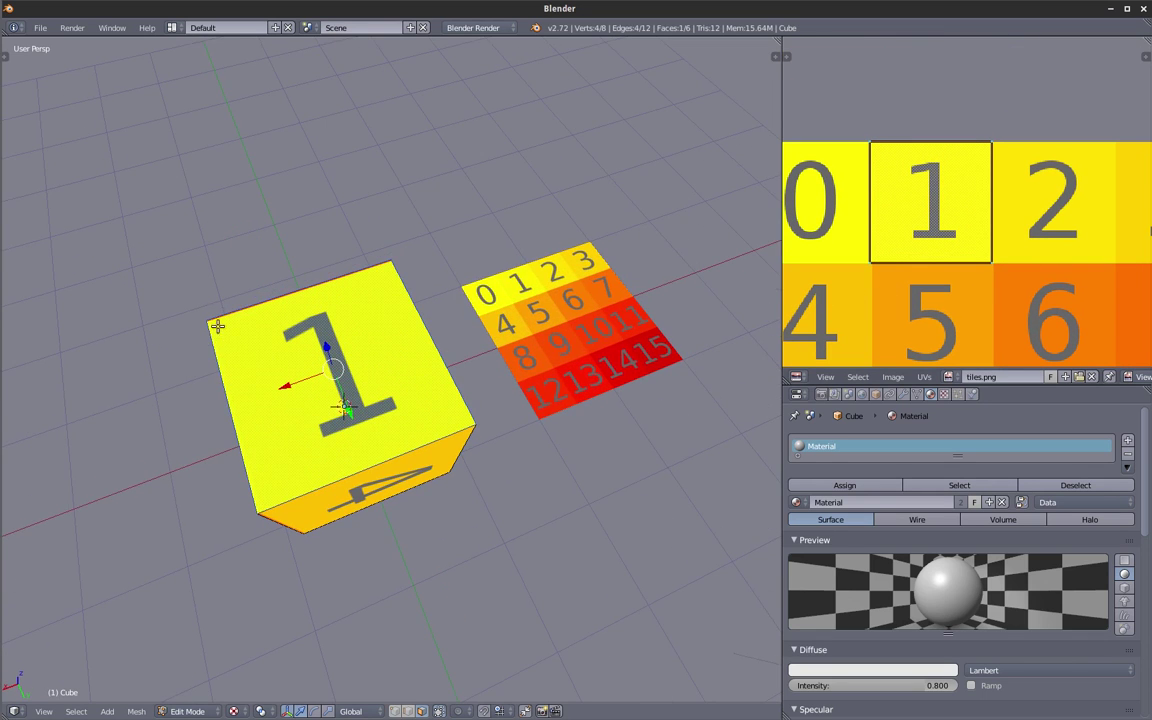
scroll(1004, 197, "down", 3)
scroll(1000, 200, "down", 7)
scroll(941, 265, "up", 2)
scroll(960, 249, "up", 2)
scroll(960, 249, "up", 2)
mouse_move(327, 375)
middle_mouse_down()
mouse_move(300, 380)
mouse_move(357, 323)
mouse_move(382, 396)
mouse_move(324, 373)
middle_mouse_up()
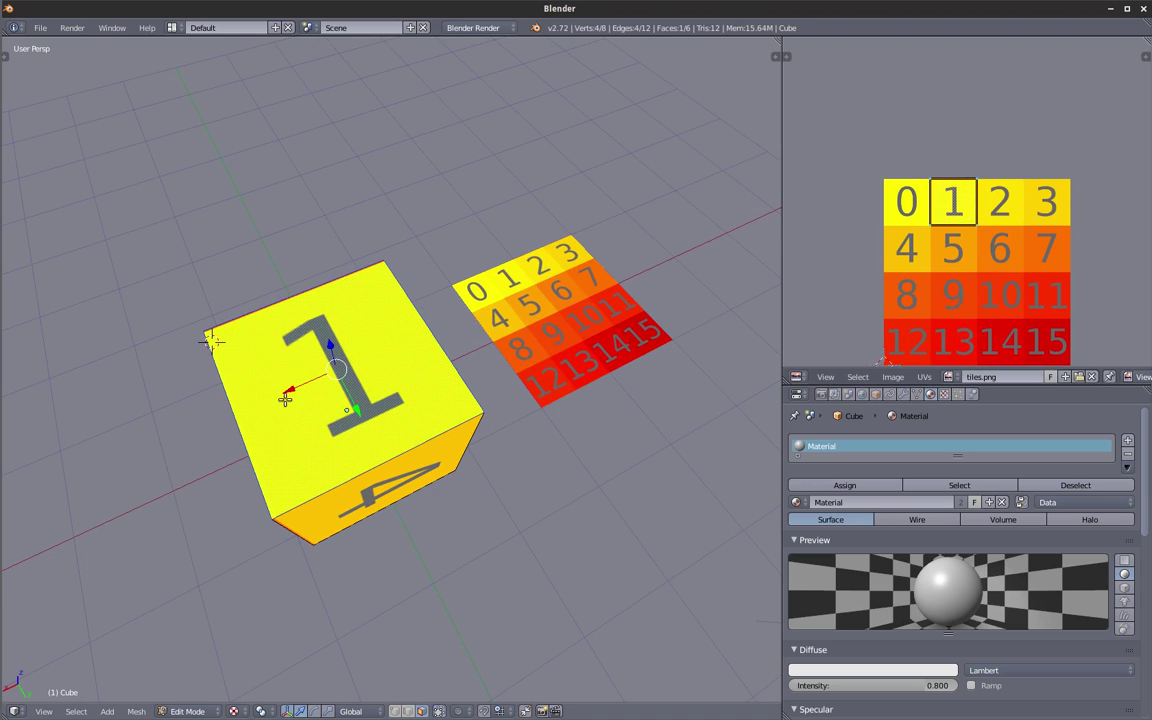
mouse_move(336, 416)
middle_mouse_down()
mouse_move(437, 339)
mouse_move(303, 367)
middle_mouse_up()
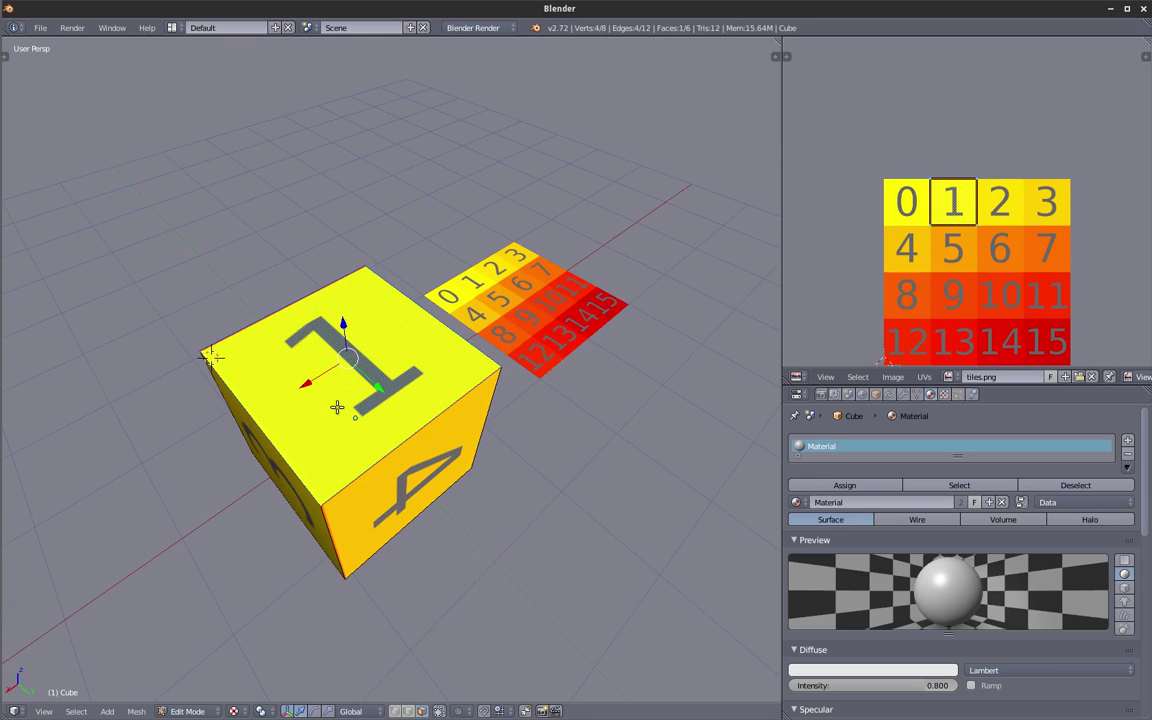
Select the four corner vertices of the cube's tile-1 top face.
key("shift+h")
key("KP_Decimal")
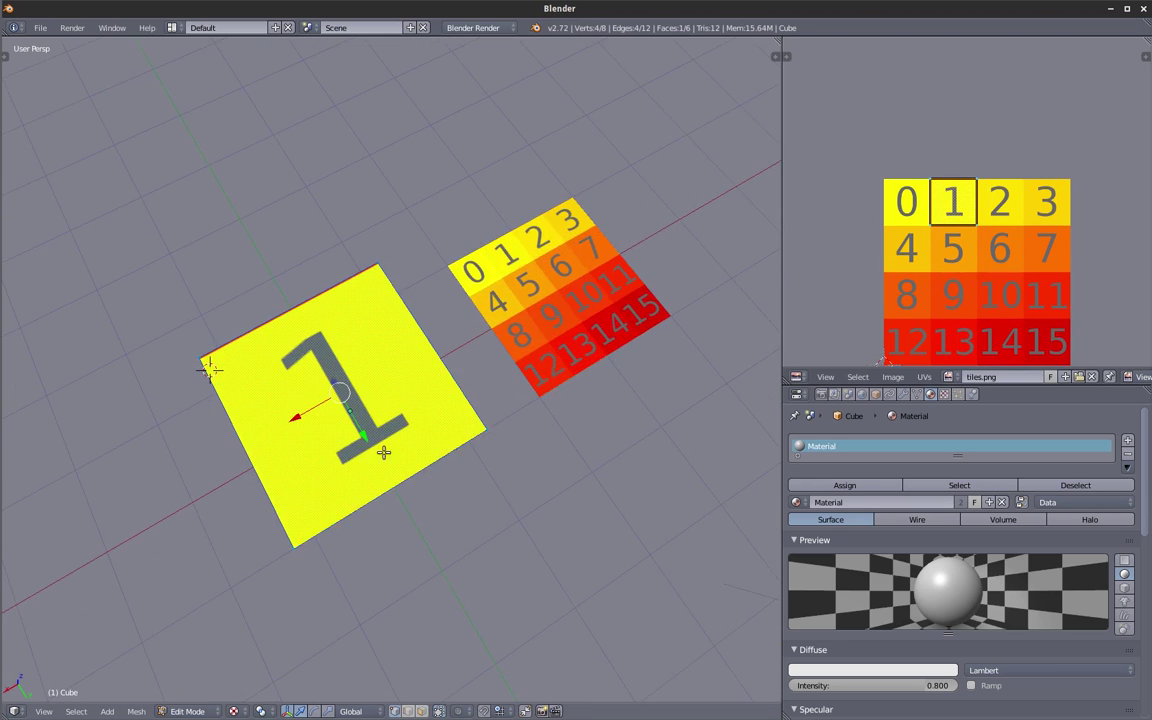
right_click(203, 364)
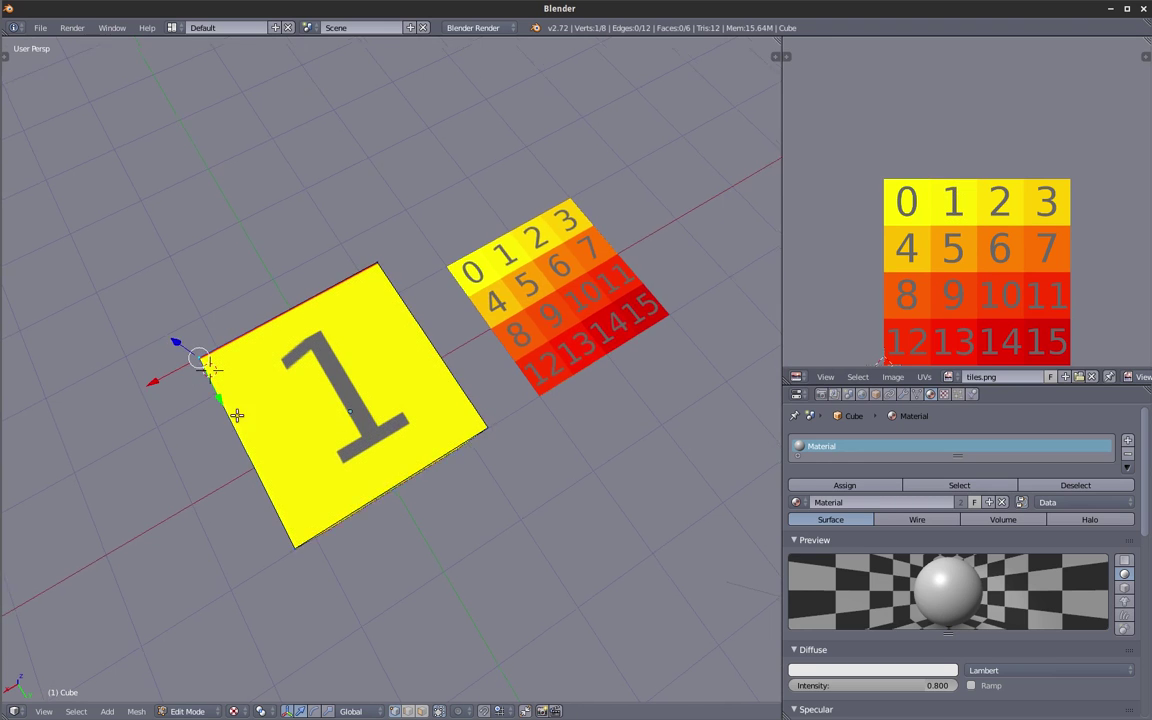
key("alt+h")
right_click(300, 262)
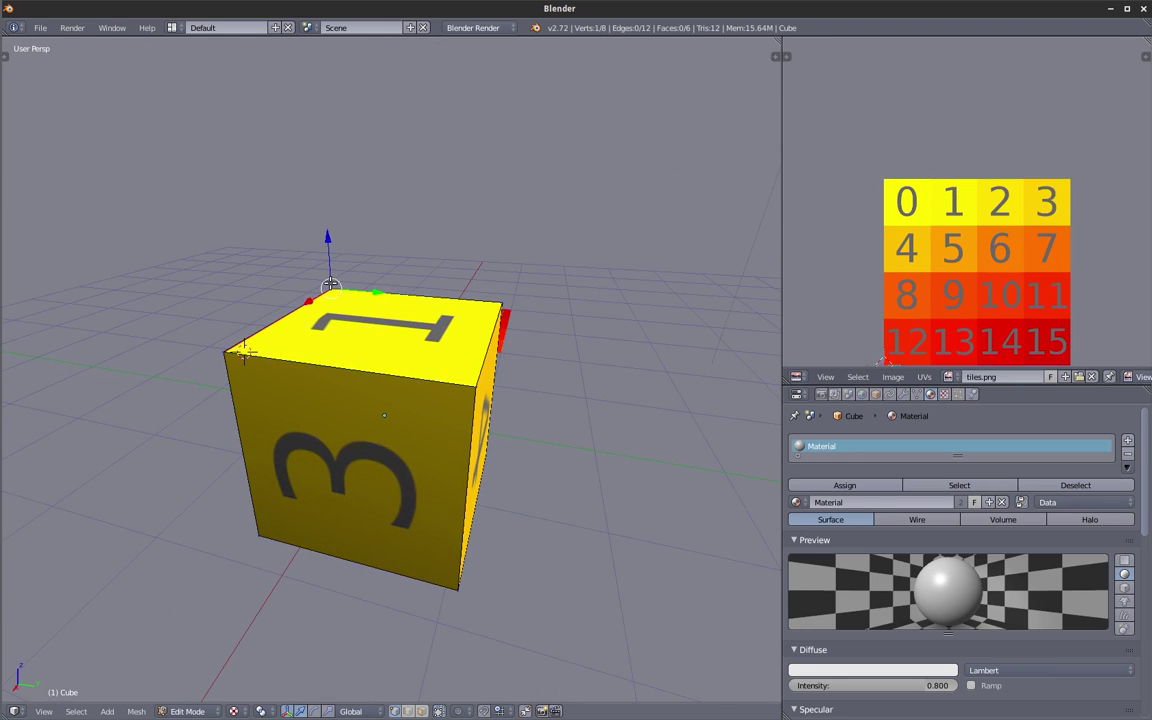
right_click(497, 300)
right_click(476, 386)
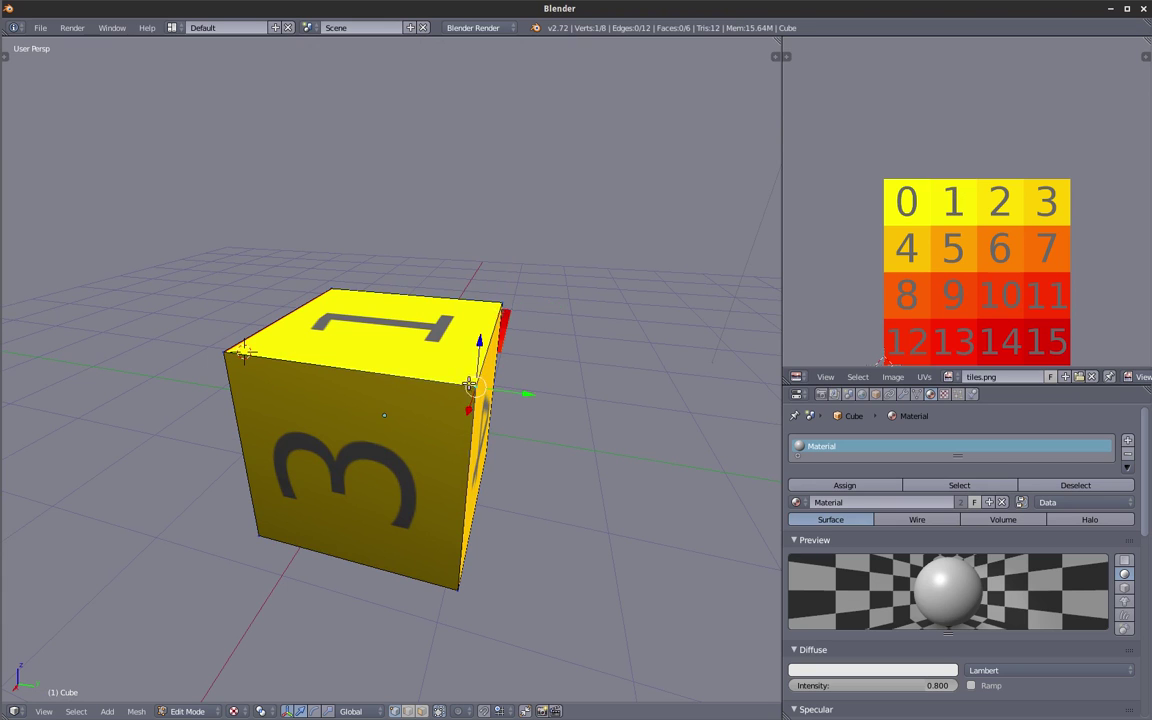
middle_click_drag(476, 386, 222, 370)
right_click(204, 362)
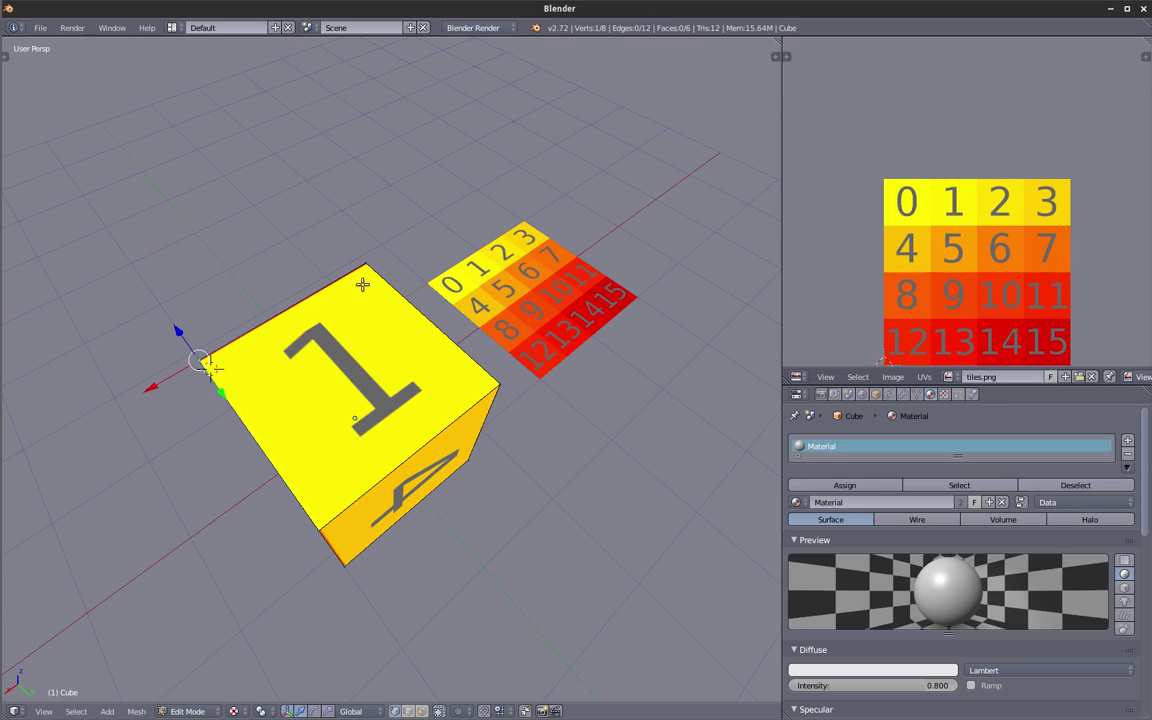
right_click(341, 236, "shift")
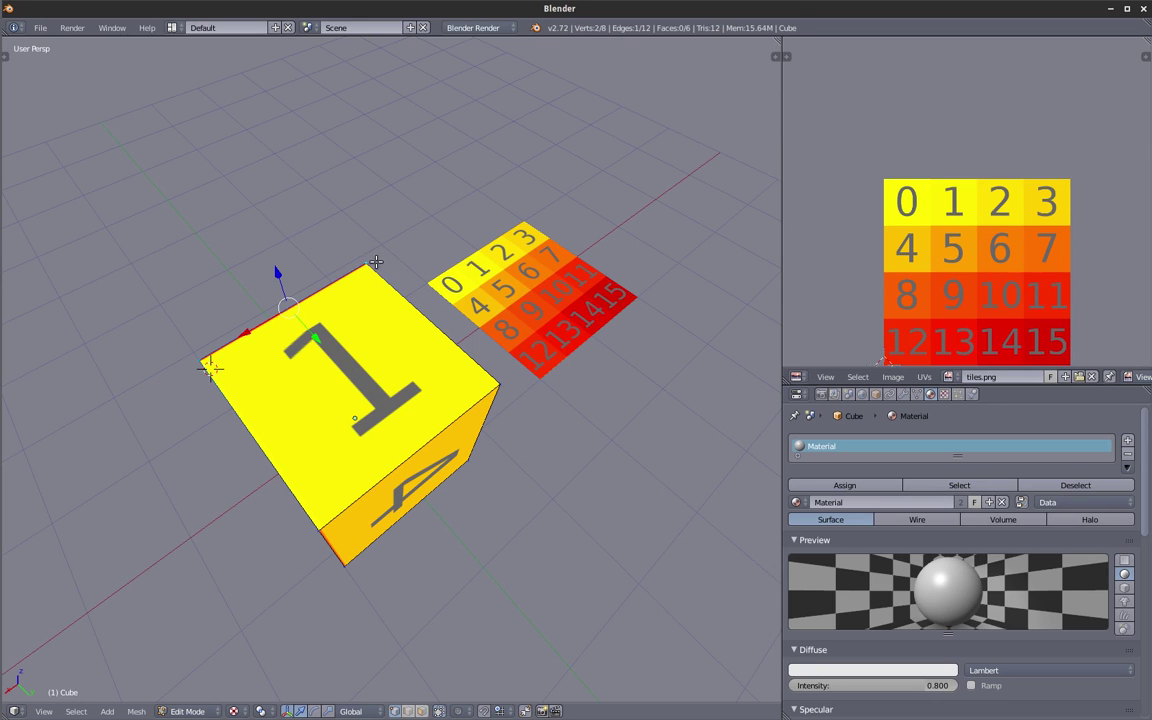
right_click(432, 332, "shift")
right_click(294, 471, "shift")
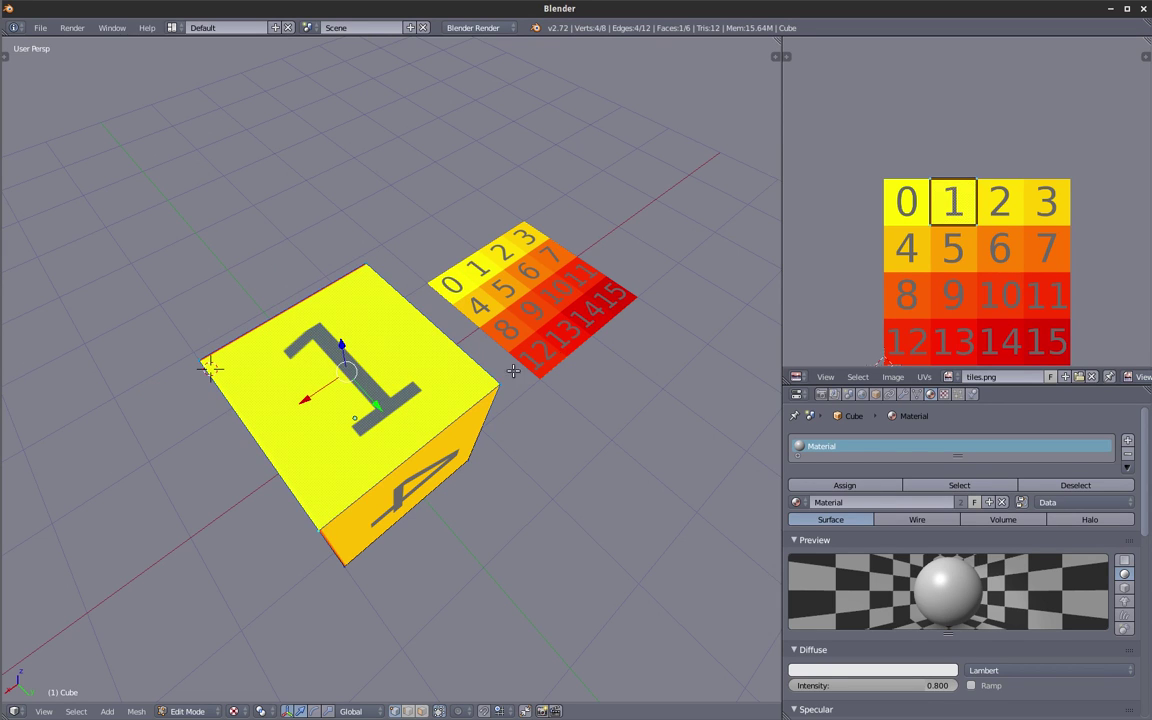
scroll(981, 215, "up", 1)
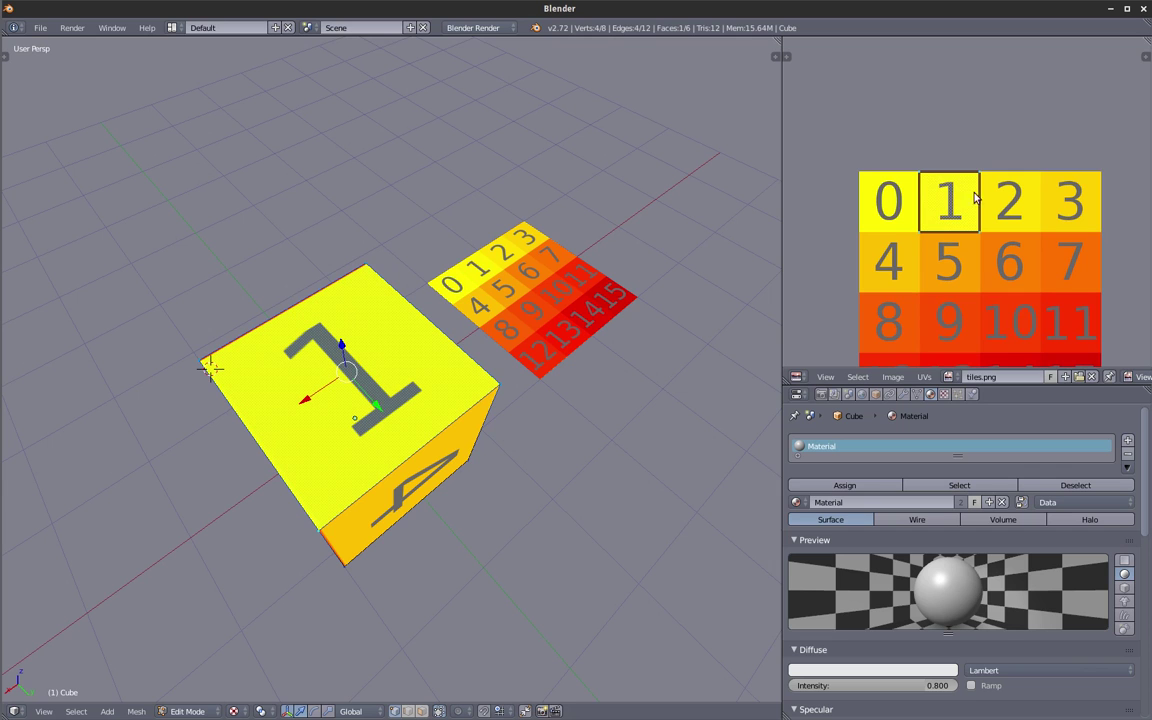
Start moving the face's UVs toward tile 5, then cancel so it keeps showing 1.
key("g")
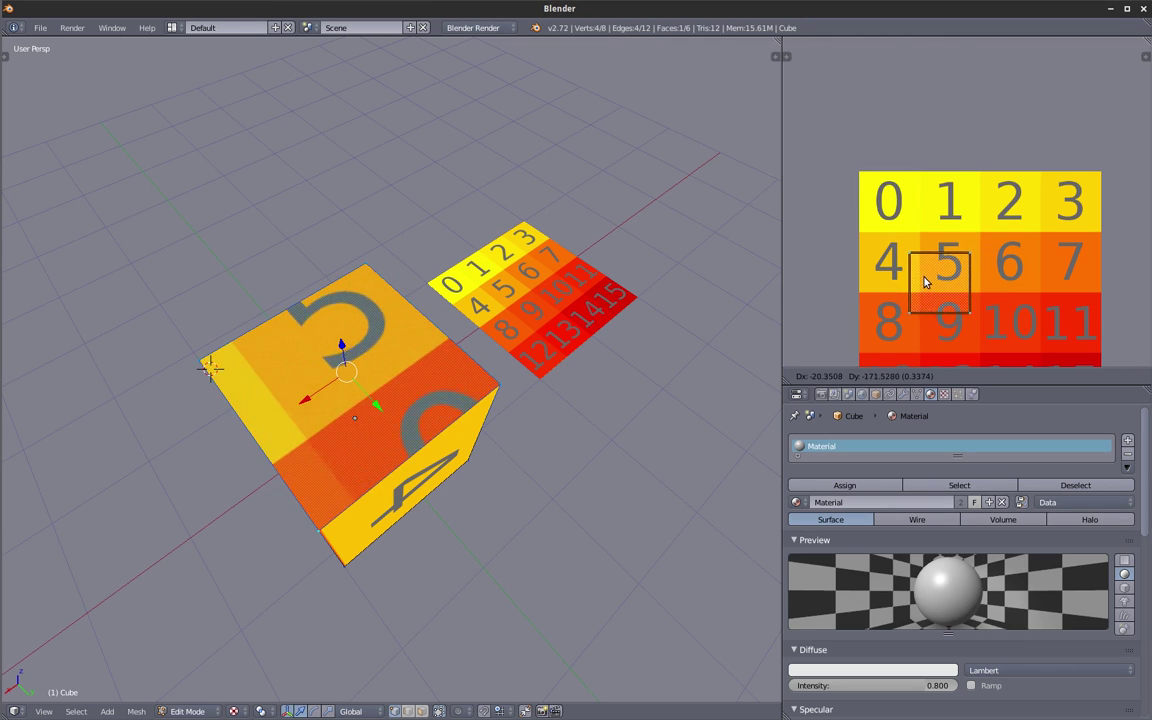
key("Escape")
middle_click_drag(557, 370, 475, 296)
In Object Mode, draw annotation arrows from the cube's corner to tiles 0, 1 and 2.
key("Tab")
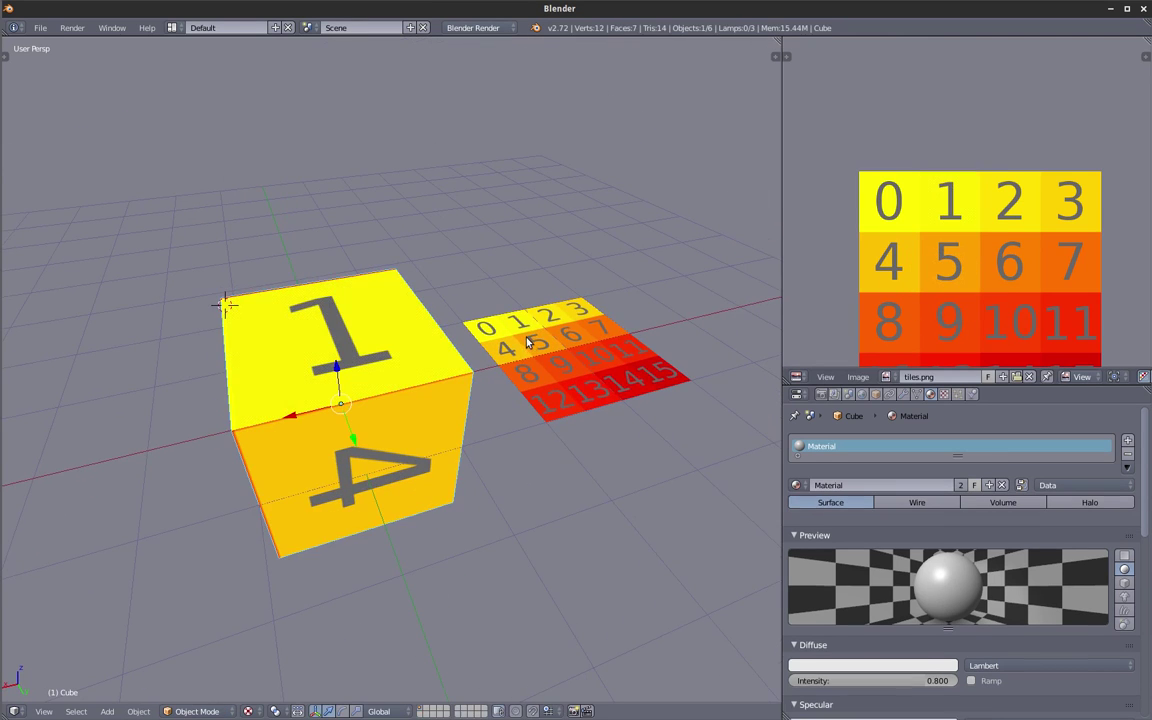
mouse_move(394, 378)
middle_mouse_down()
mouse_move(508, 343)
mouse_move(470, 391)
mouse_move(473, 485)
middle_mouse_up()
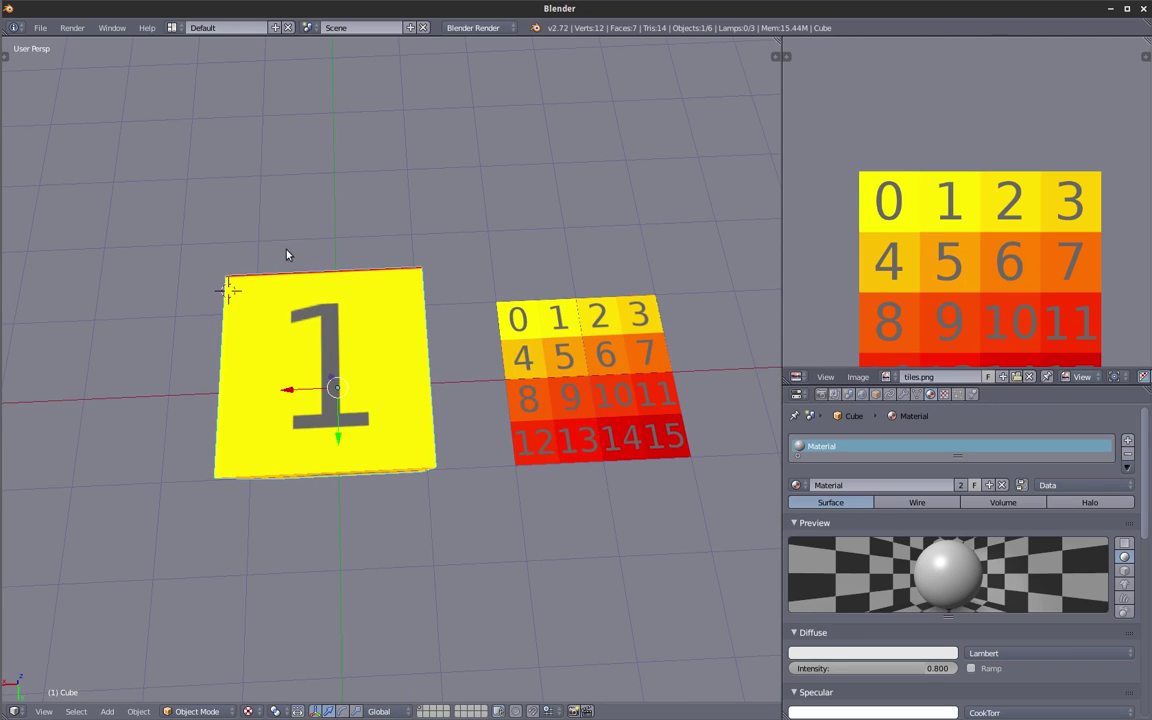
mouse_move(229, 268)
left_mouse_down()
mouse_move(494, 265)
mouse_move(541, 297)
left_mouse_up()
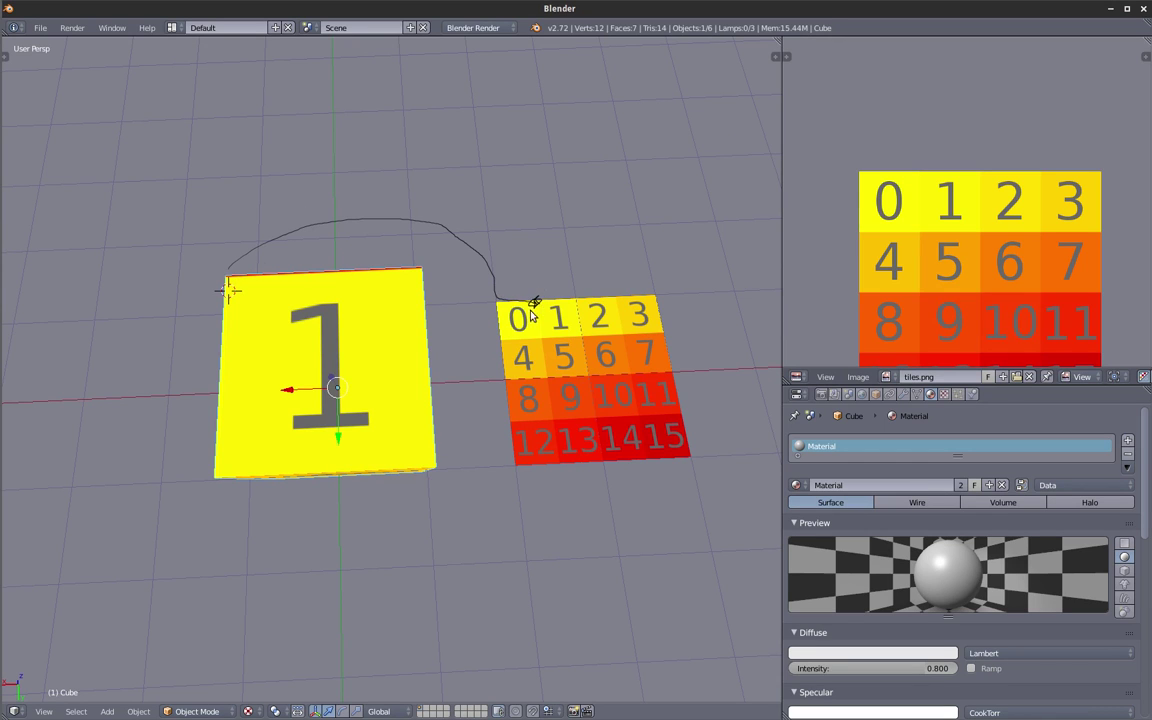
left_click_drag(430, 250, 578, 296)
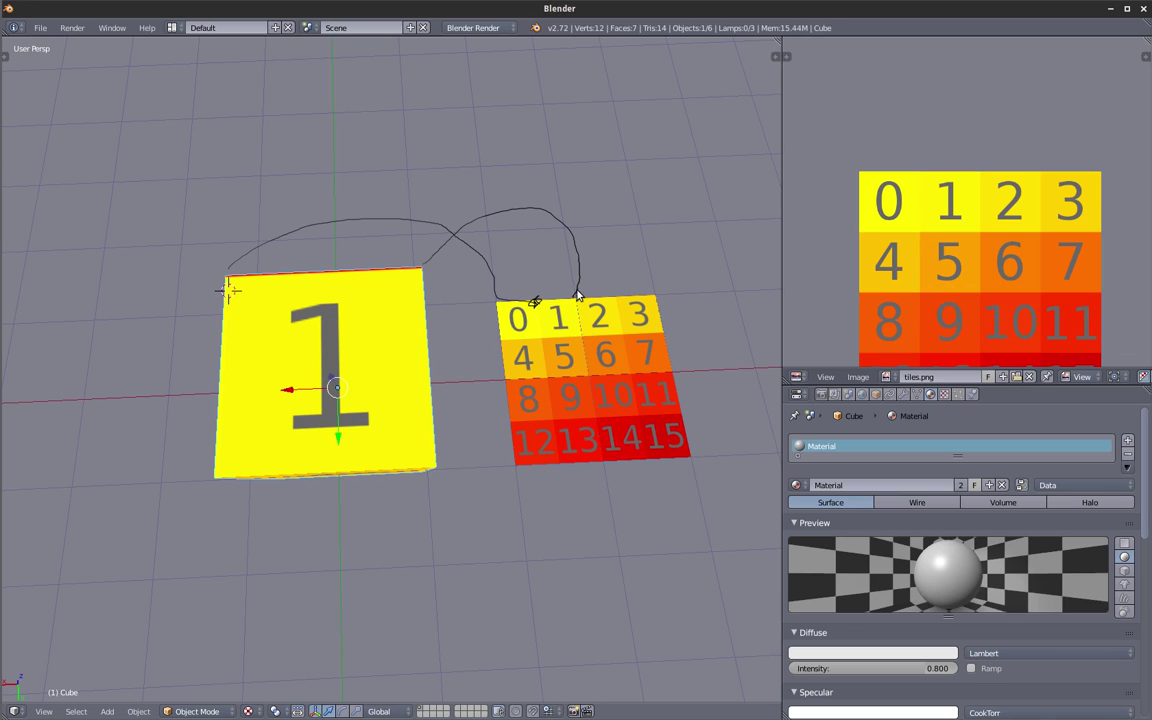
left_click_drag(438, 473, 578, 338)
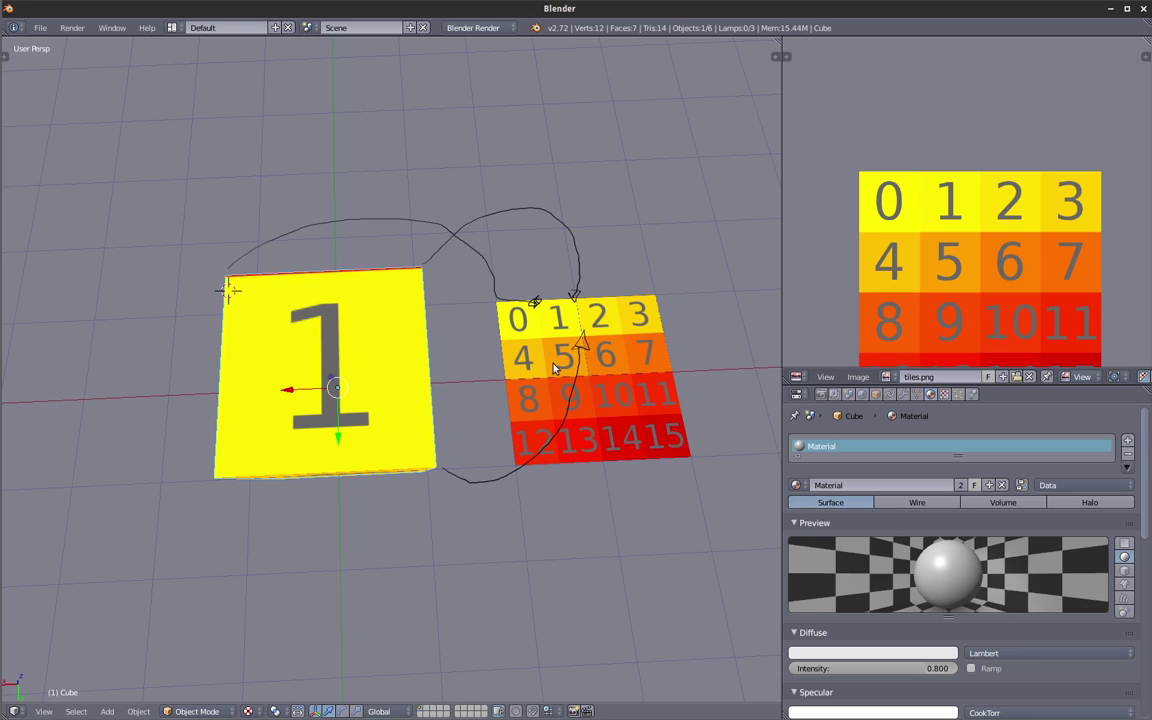
left_click_drag(222, 482, 537, 333)
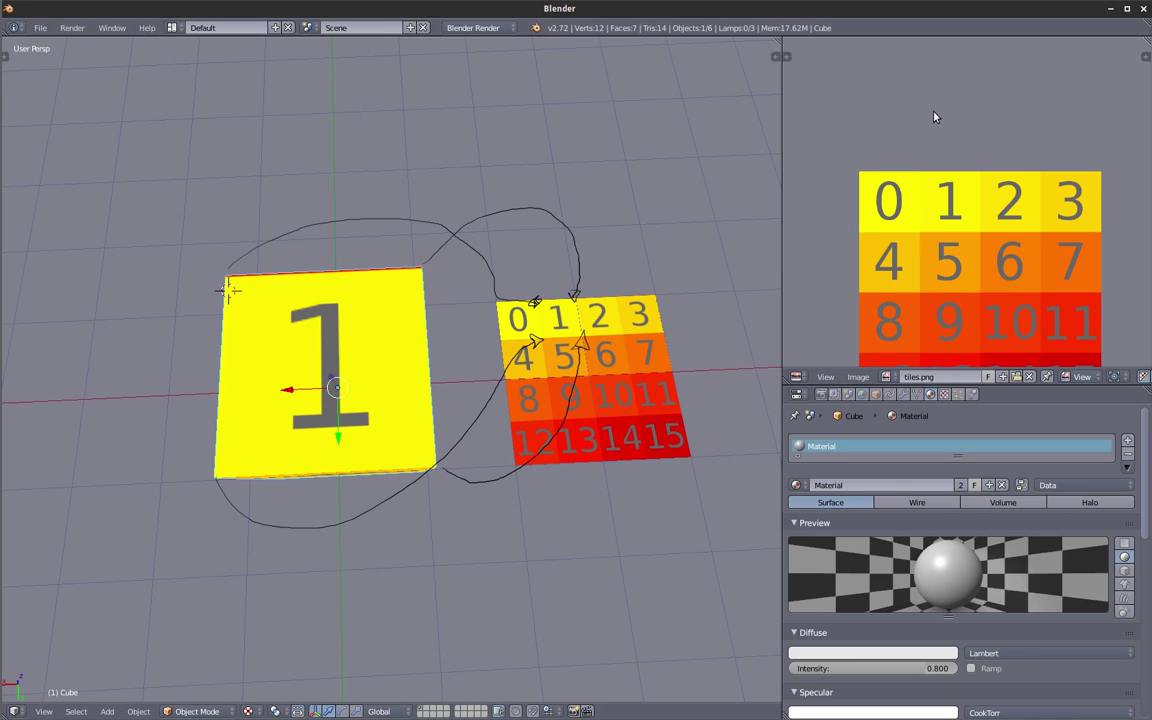
Look over the shader_tuto1 project folder in the file manager, then return to the Godot editor.
left_click(1144, 13)
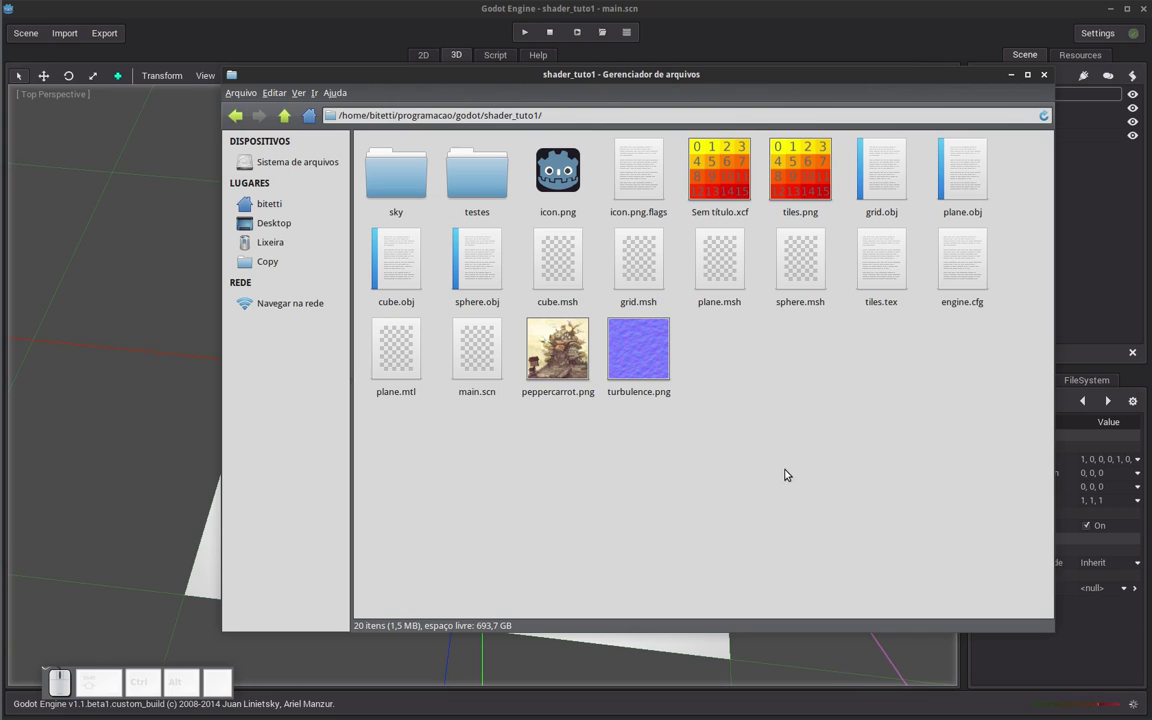
left_click(727, 39)
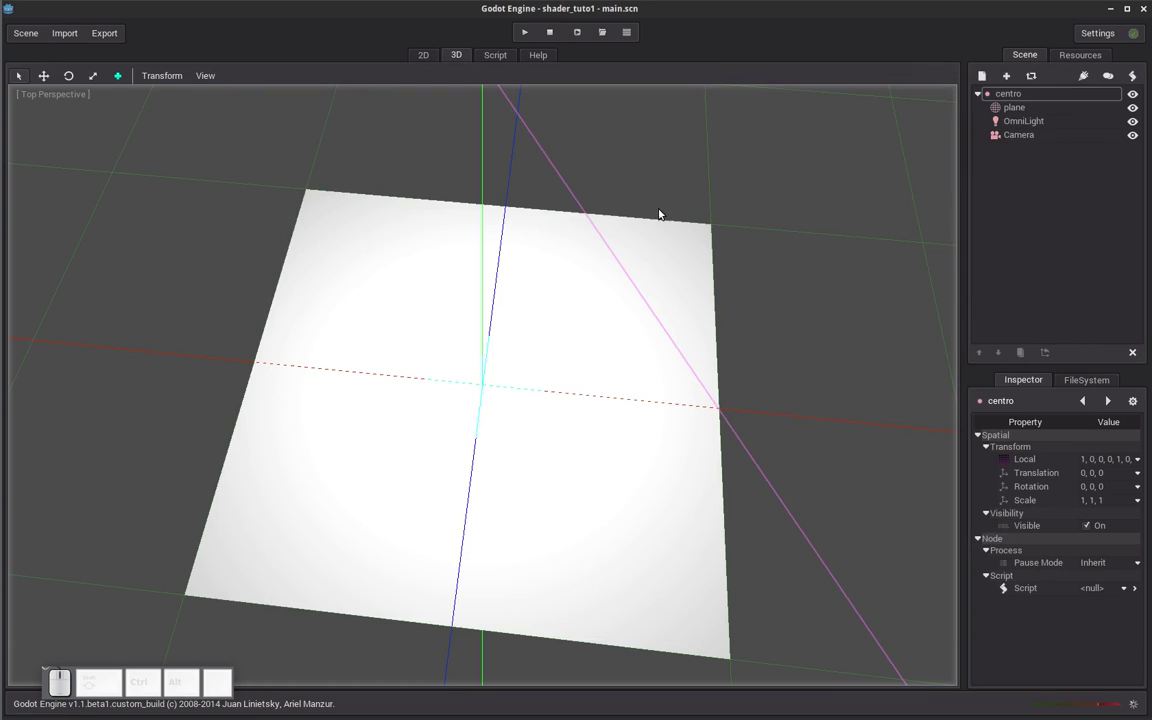
Select the plane node to show its properties, viewing it from an angled perspective.
scroll(507, 301, "down", 2, "ctrl")
scroll(516, 302, "down", 3, "ctrl")
scroll(516, 302, "up", 3, "ctrl")
middle_click_drag(530, 334, 600, 290)
left_click(586, 352)
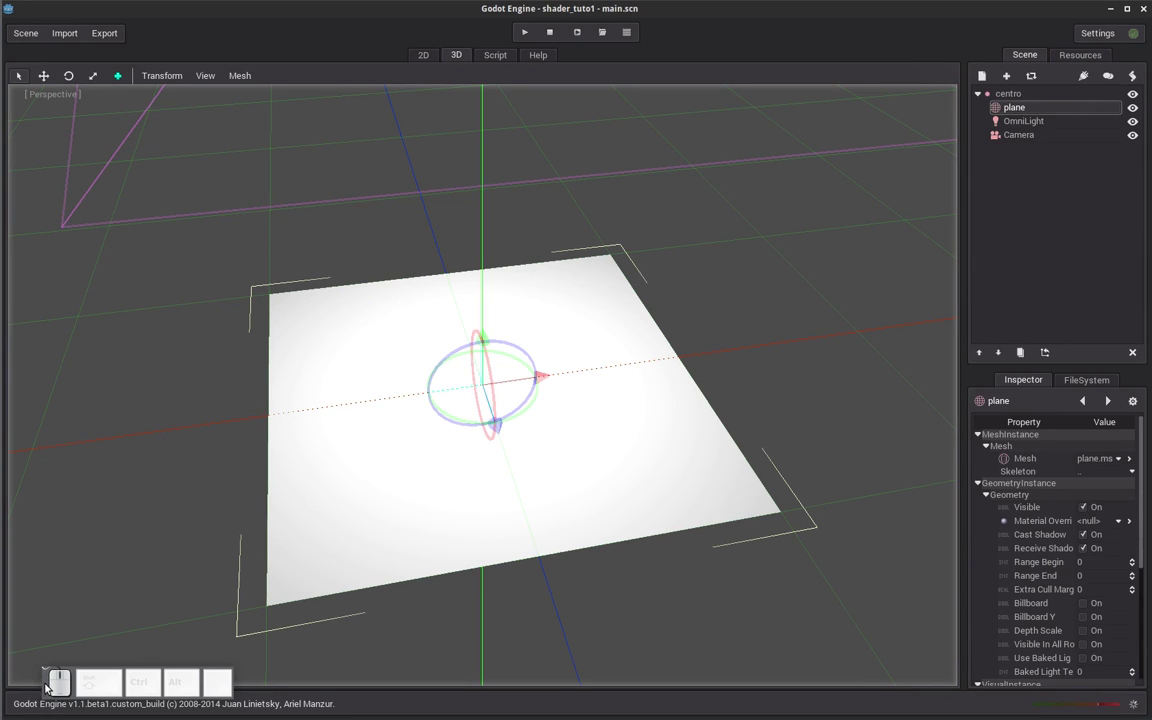
left_click_drag(45, 688, 155, 32)
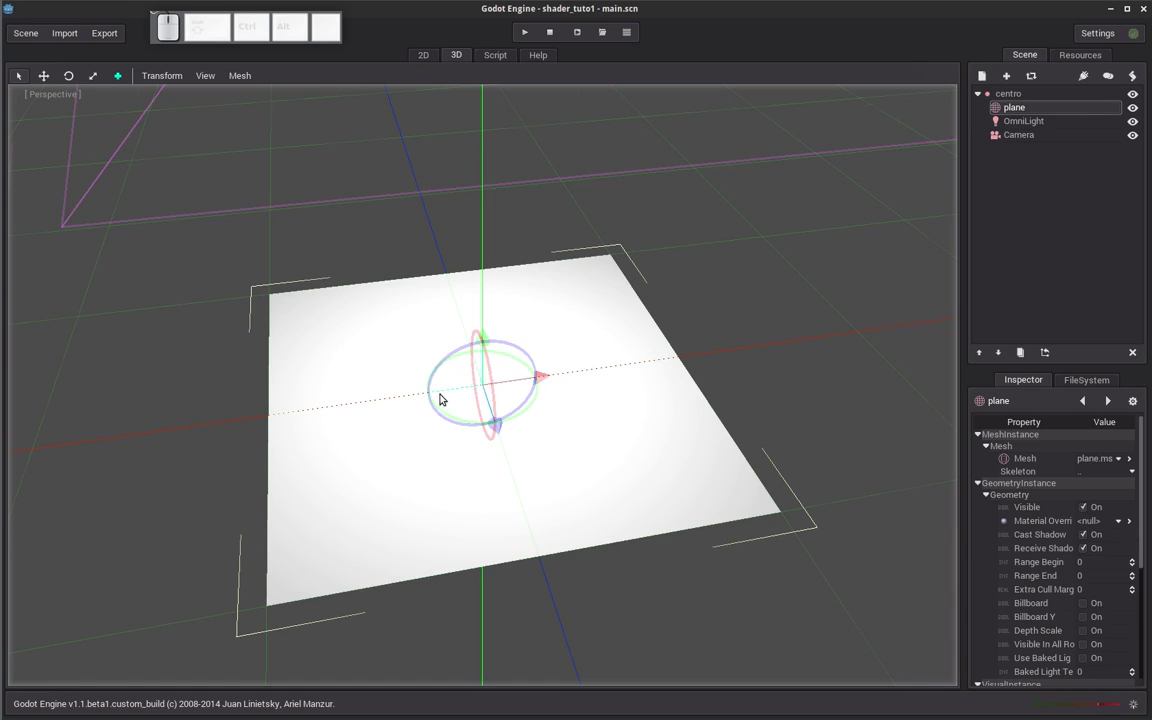
middle_click_drag(442, 398, 468, 424)
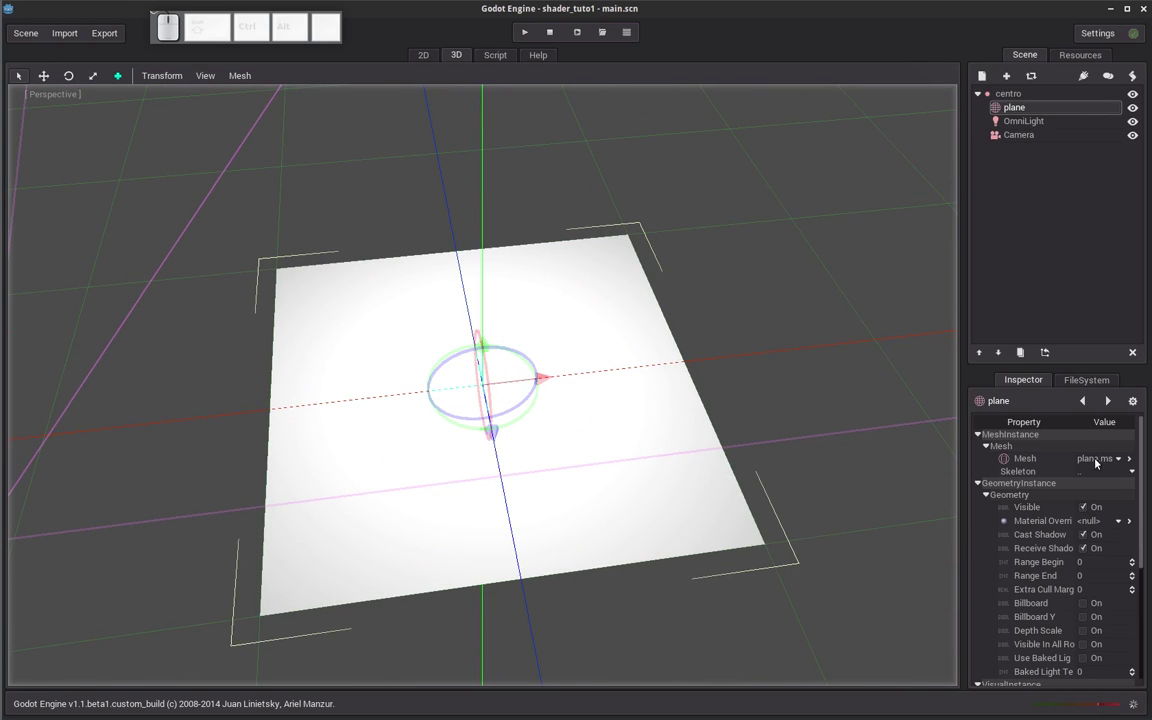
Give the plane a new ShaderMaterial as its Material Override and edit it.
left_click(1118, 521)
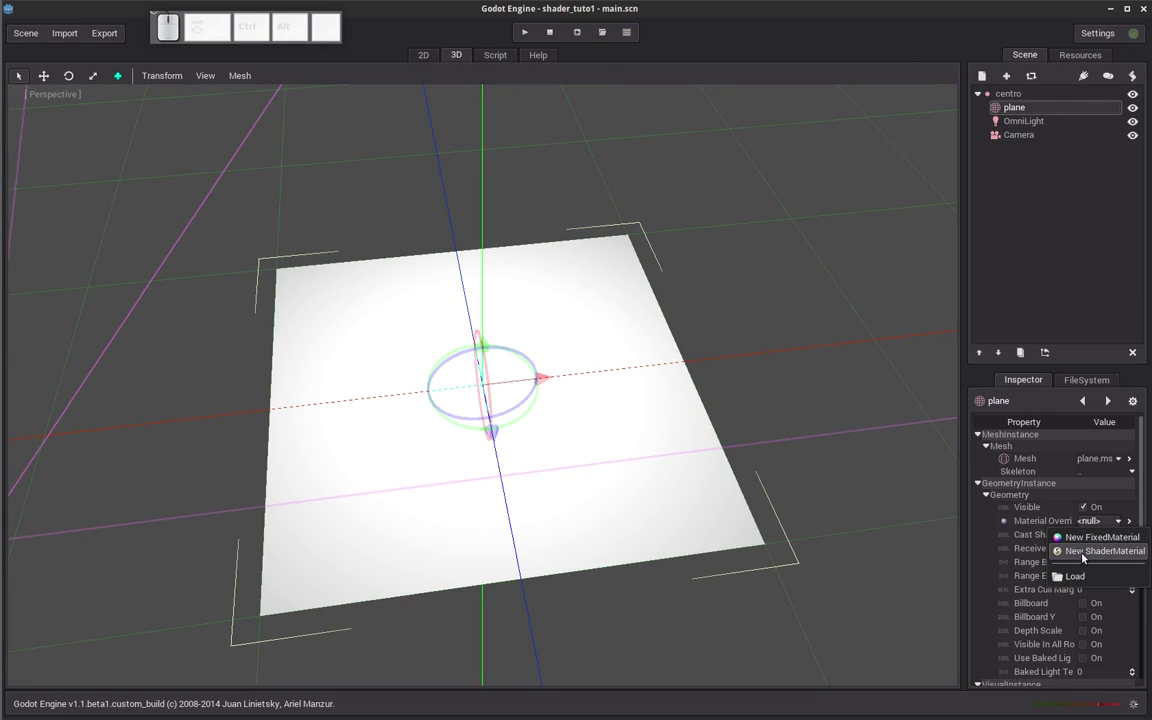
left_click(1078, 552)
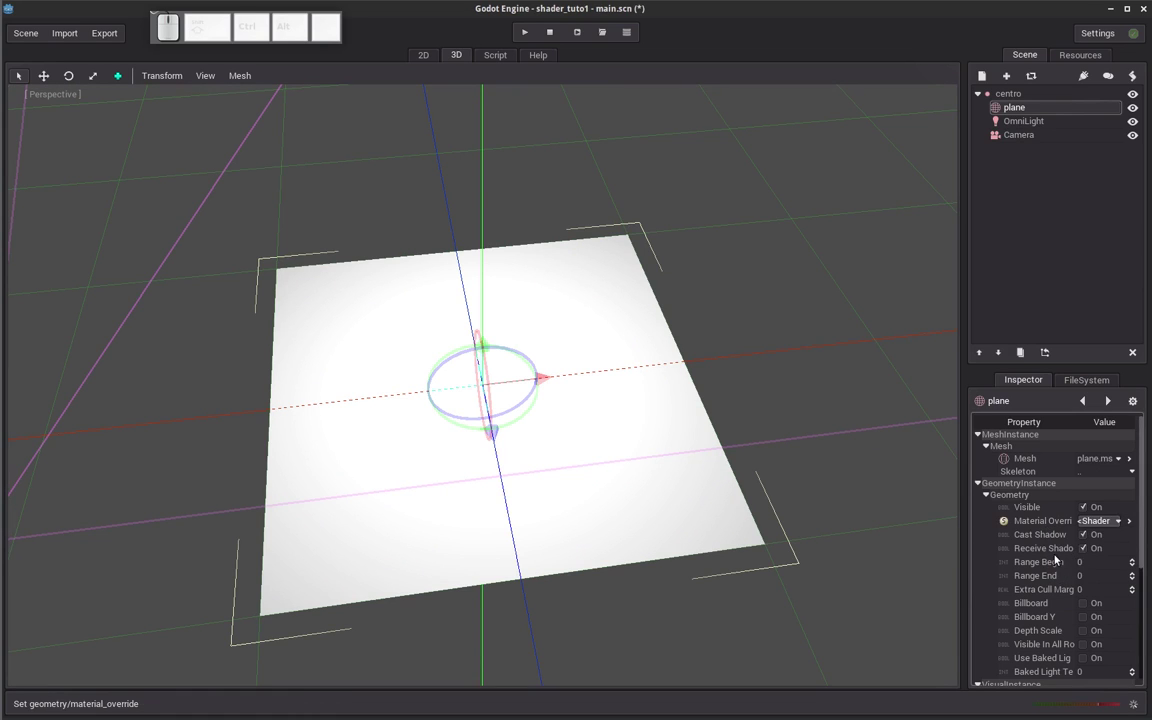
left_click(1118, 521)
left_click(990, 527)
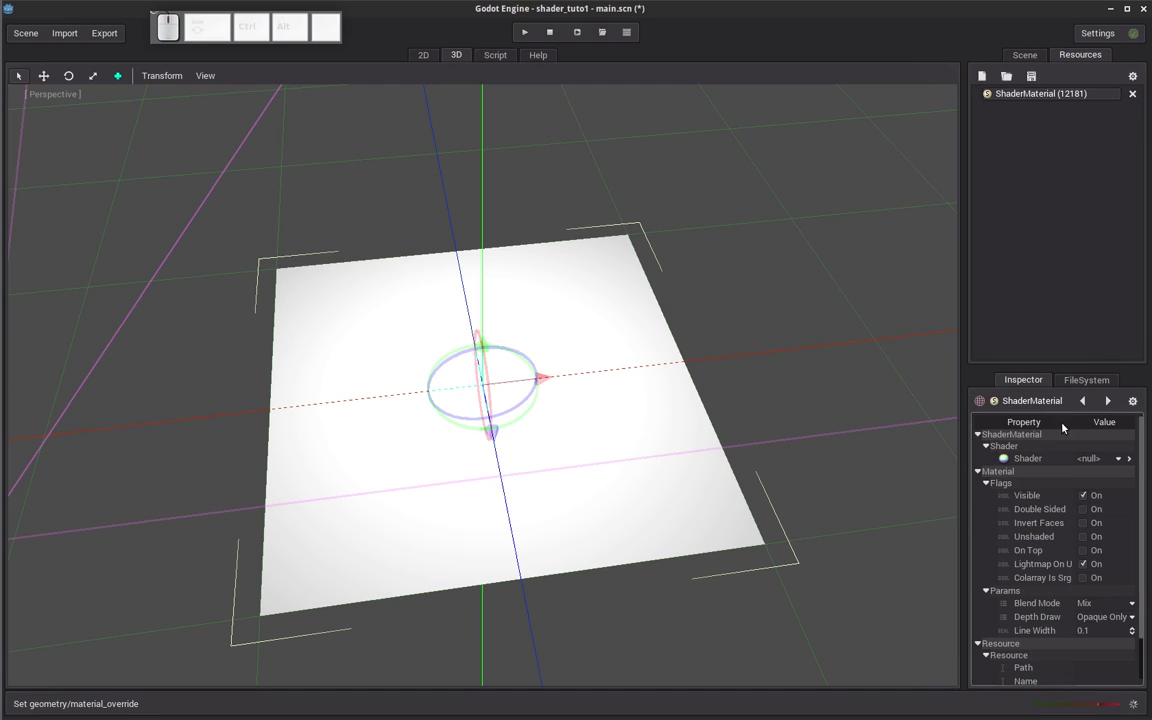
Save the ShaderMaterial as plane1.mtl in the testes folder.
left_click(1031, 76)
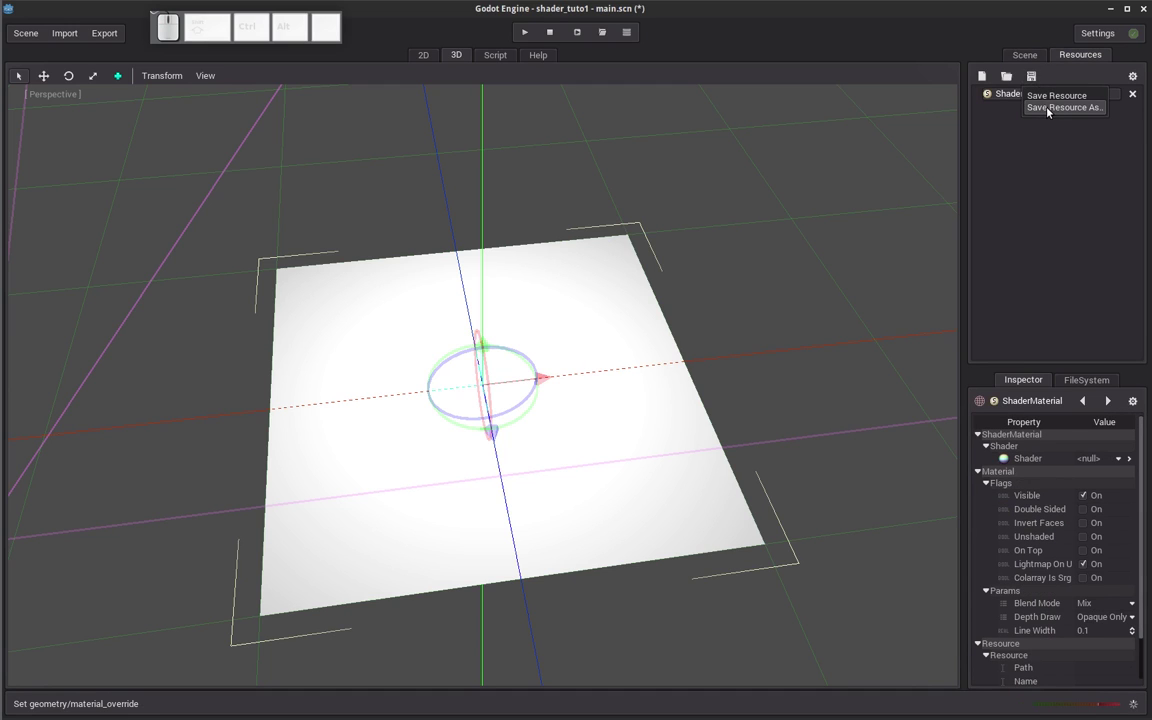
left_click(1048, 107)
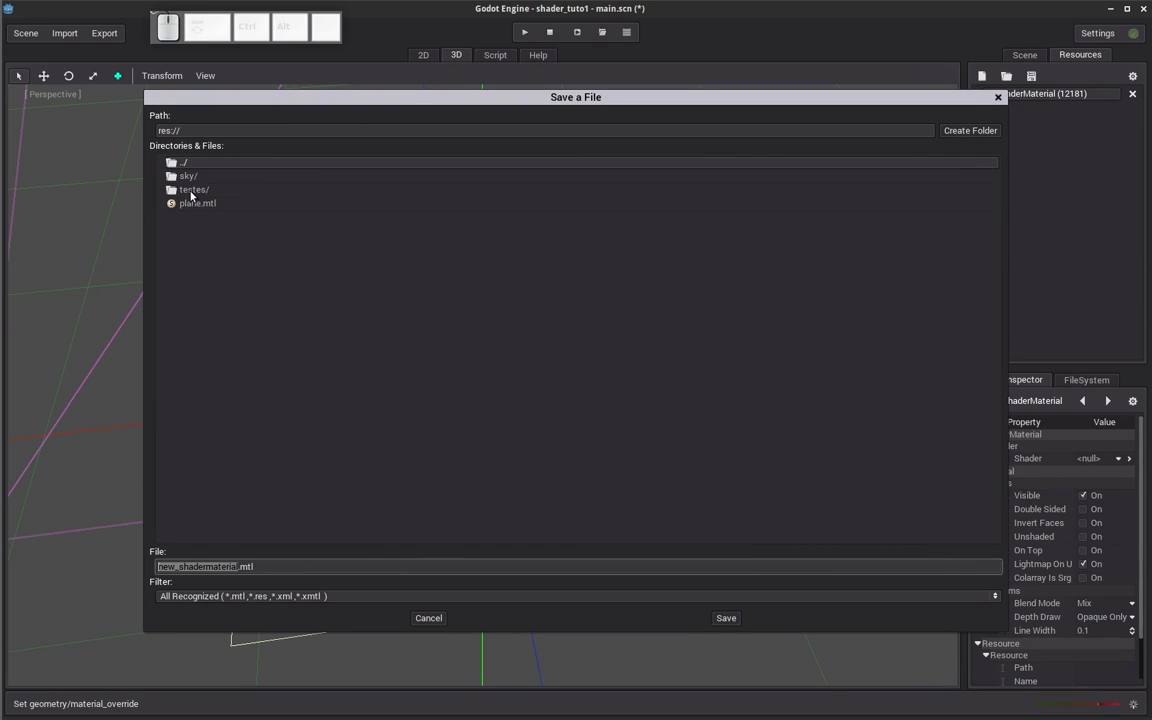
double_click(191, 190)
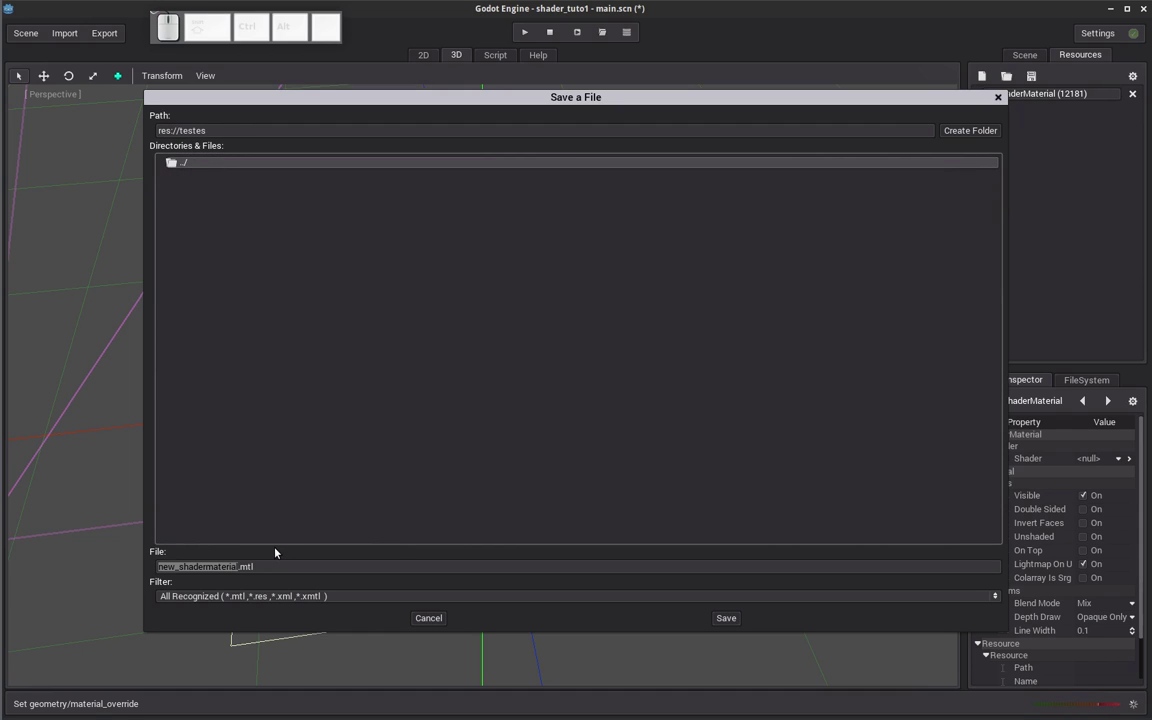
key("p")
left_click_drag(238, 566, 43, 558)
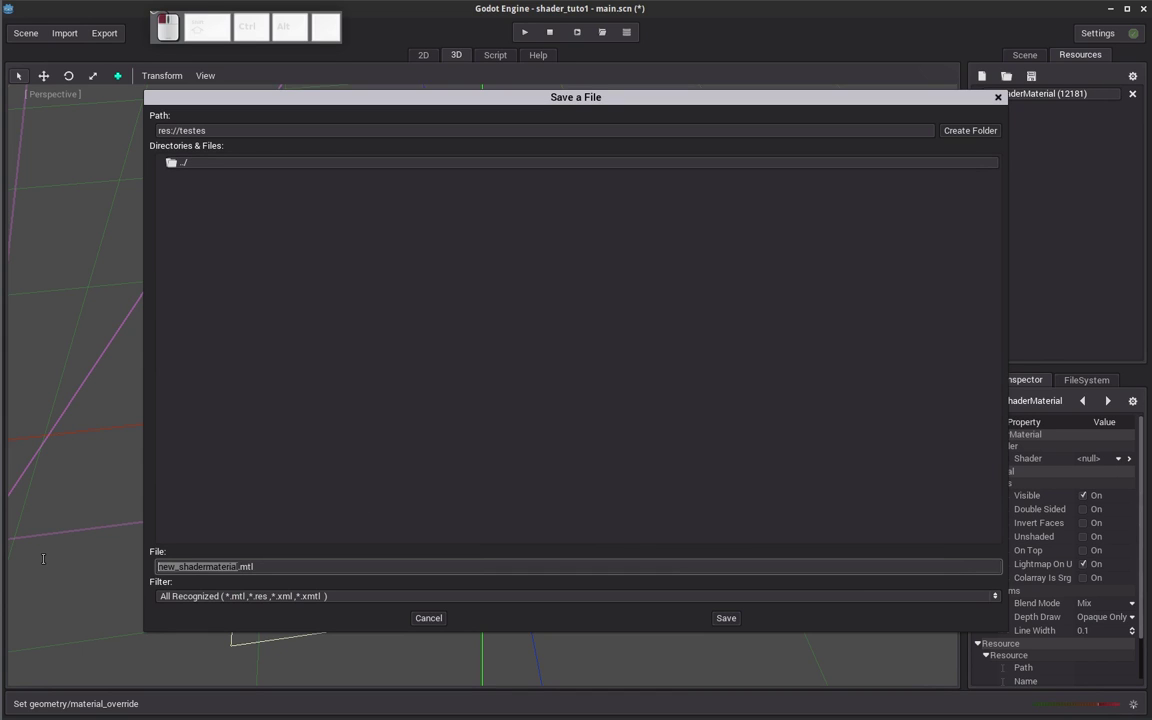
type("plane1")
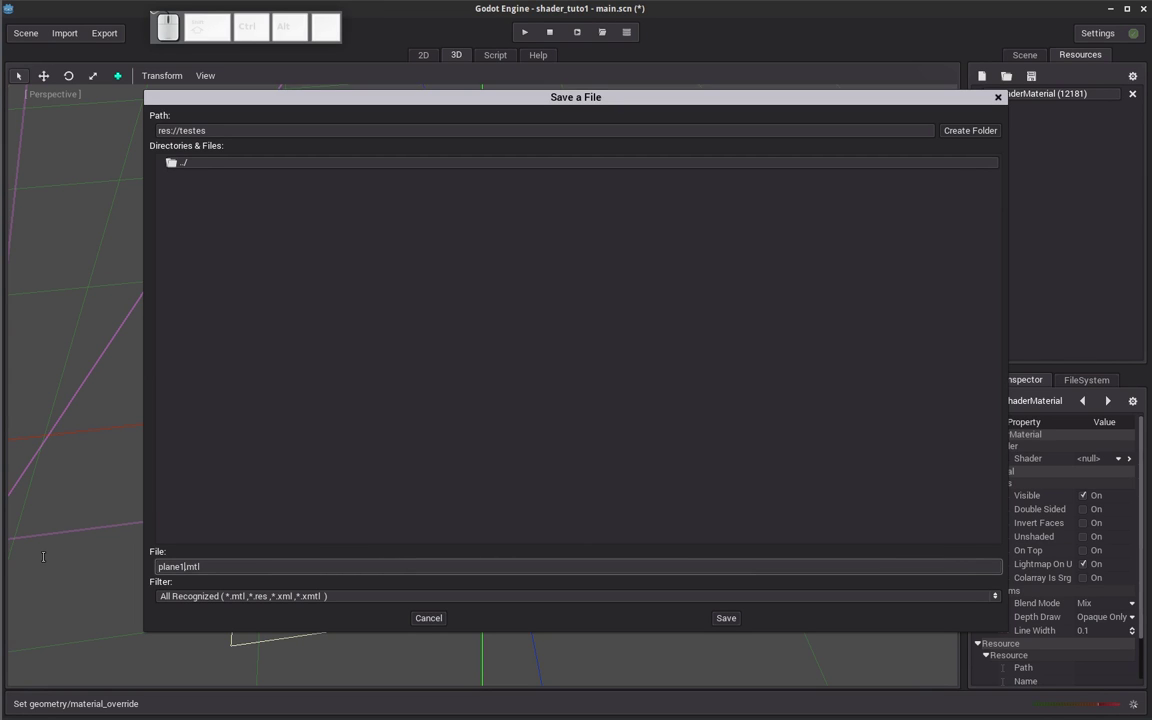
key("Return")
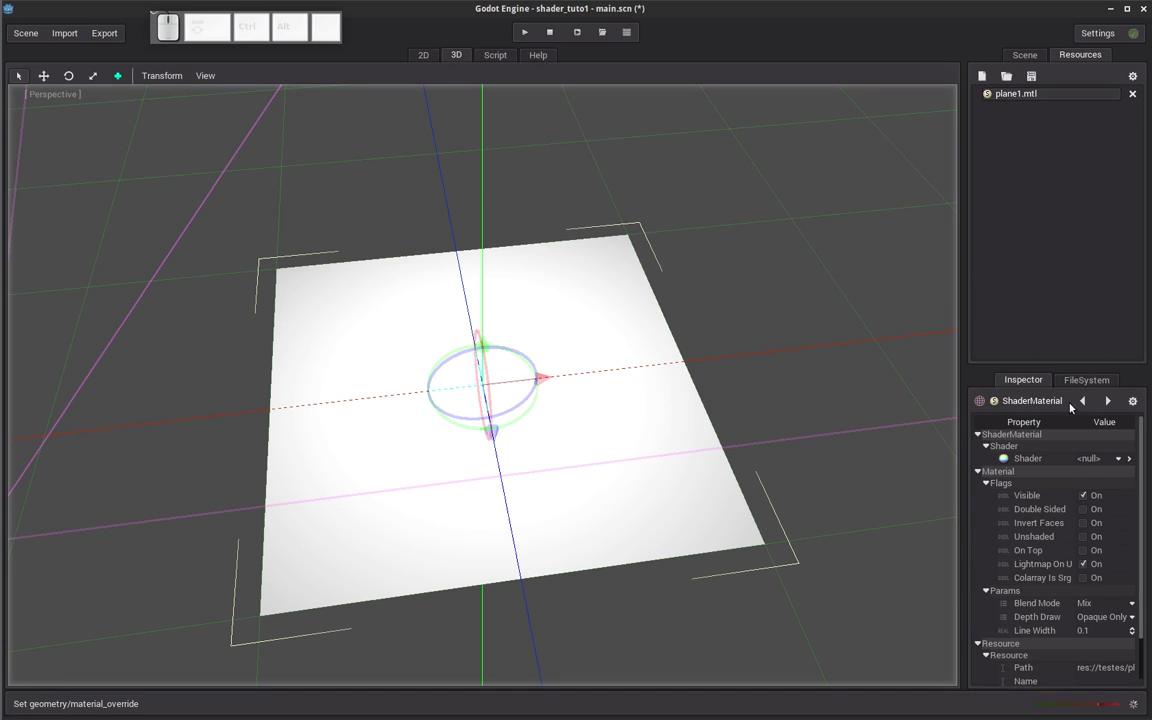
Create a new MaterialShaderGraph as the material's shader and open it for editing.
left_click(1095, 460)
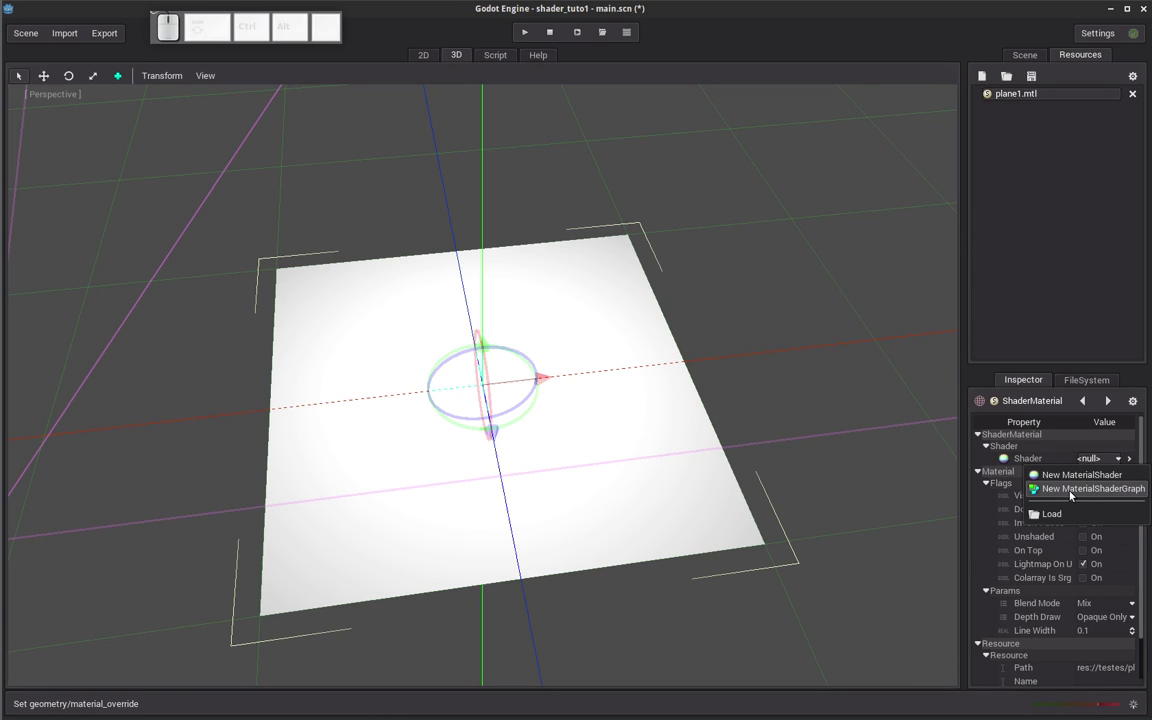
left_click(1070, 490)
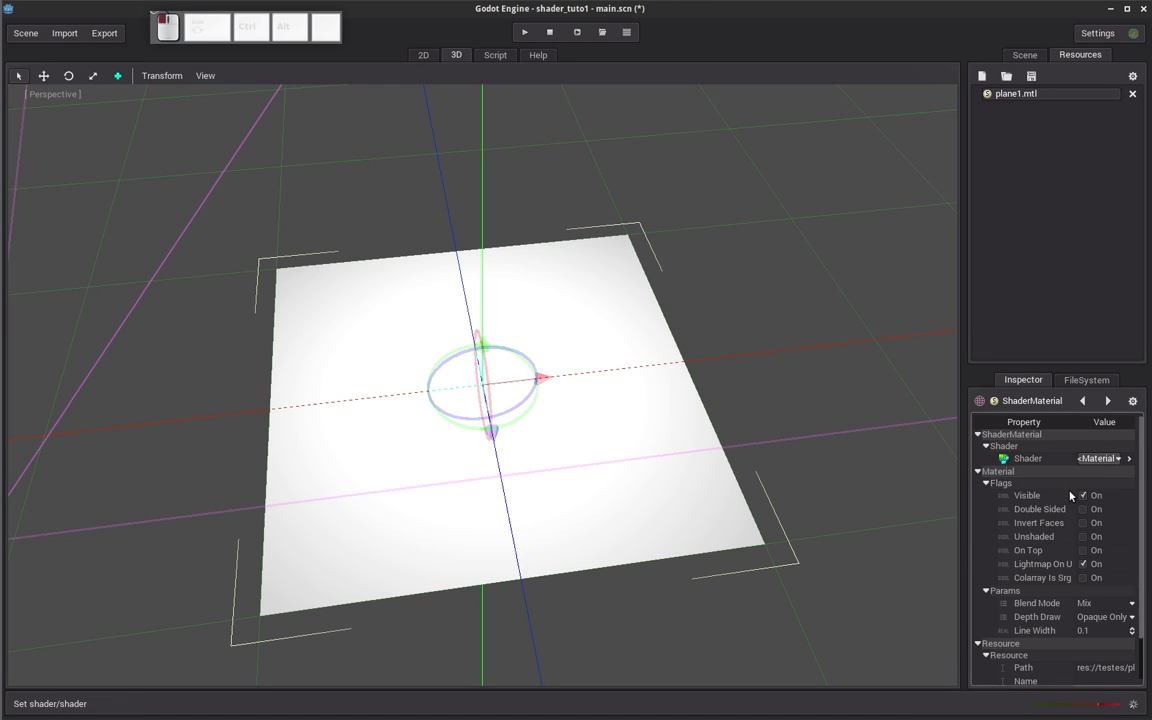
left_click(1116, 460)
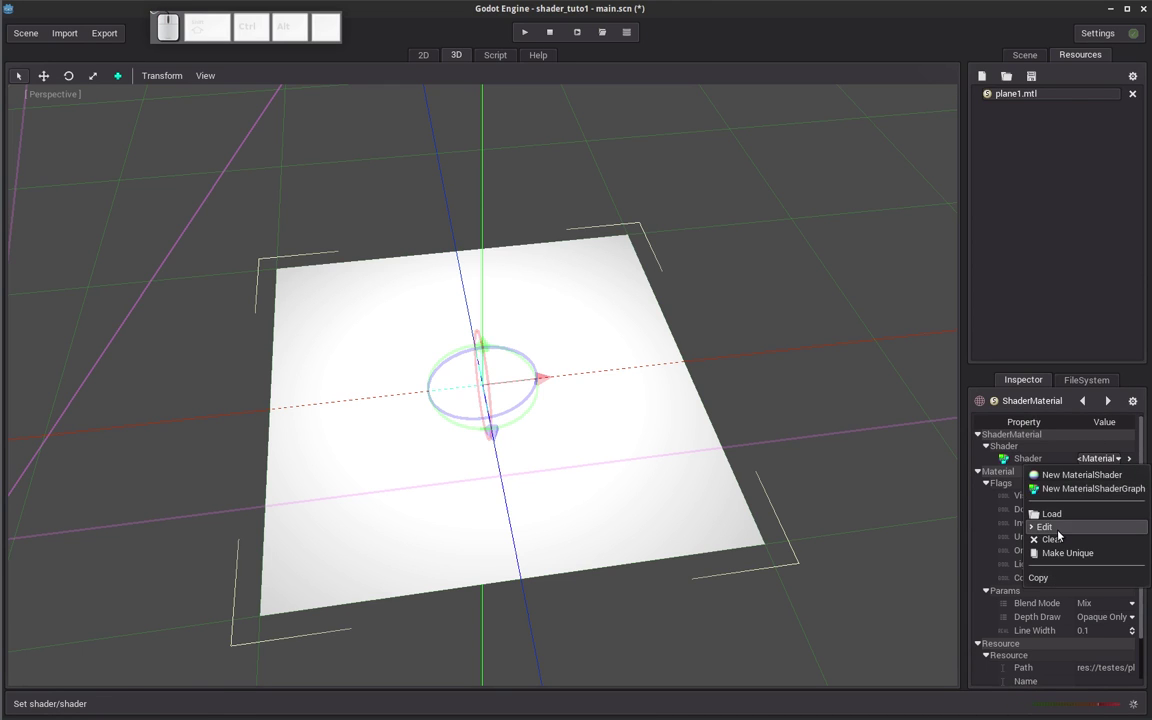
left_click(1044, 526)
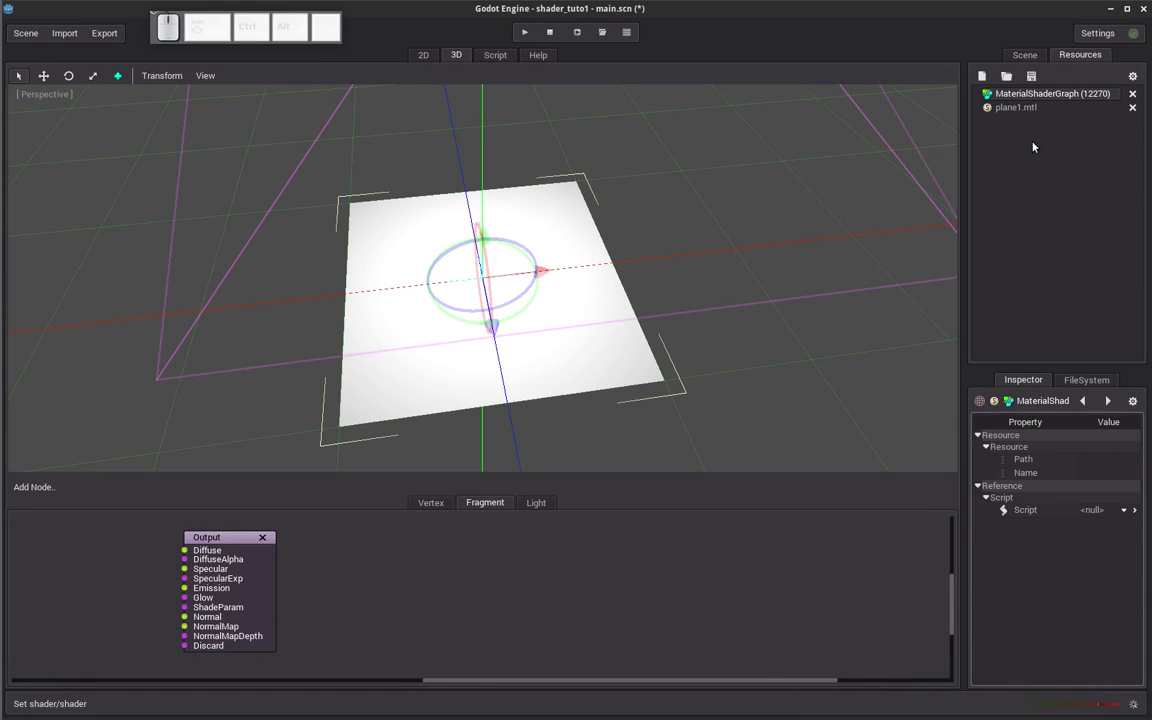
Save the shader graph as plane_shader1.sgp.
left_click(1031, 77)
left_click(1028, 107)
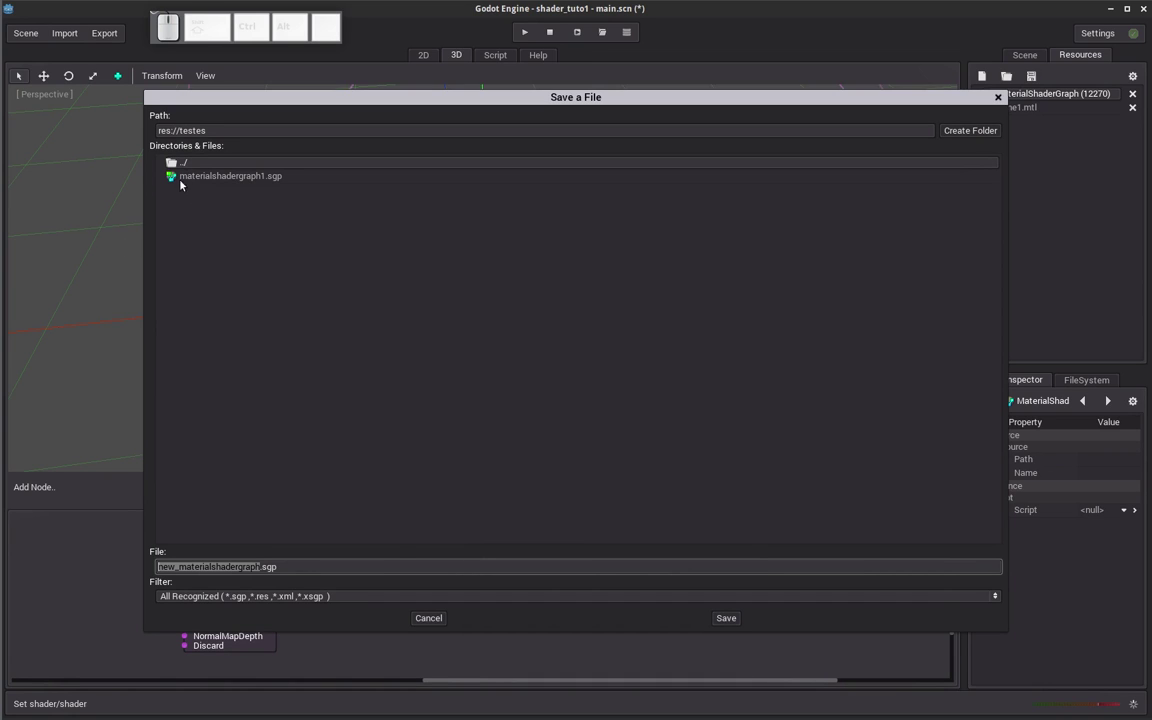
type("plane")
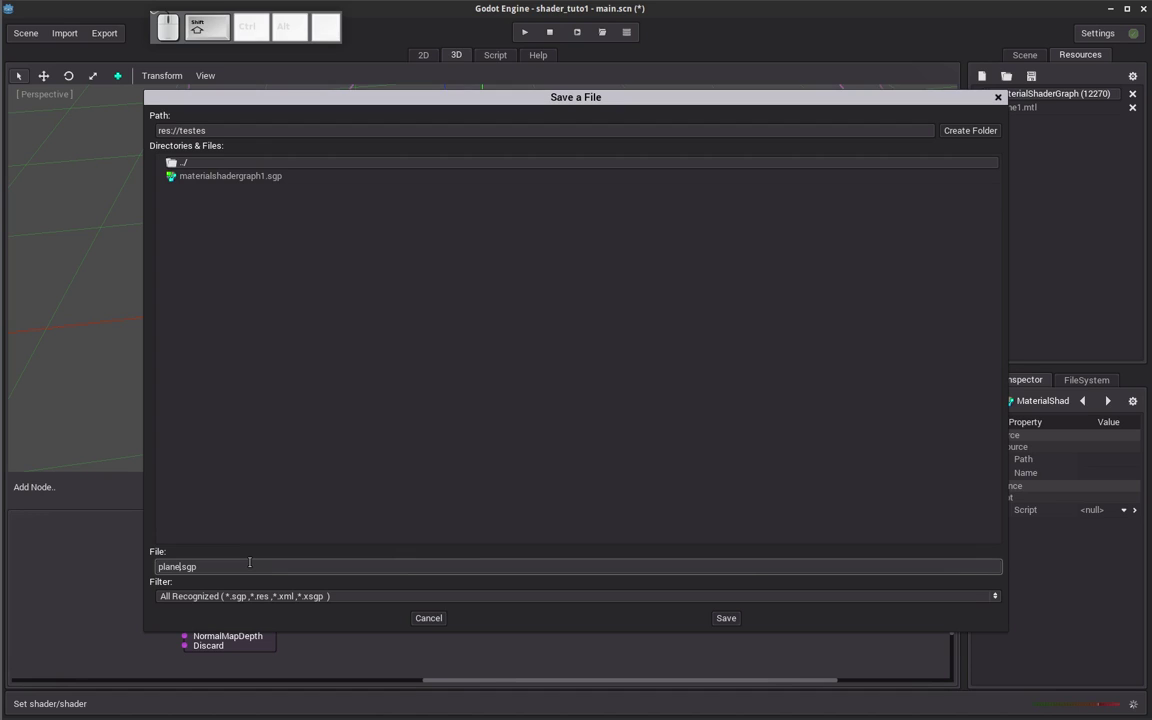
type("_shader1")
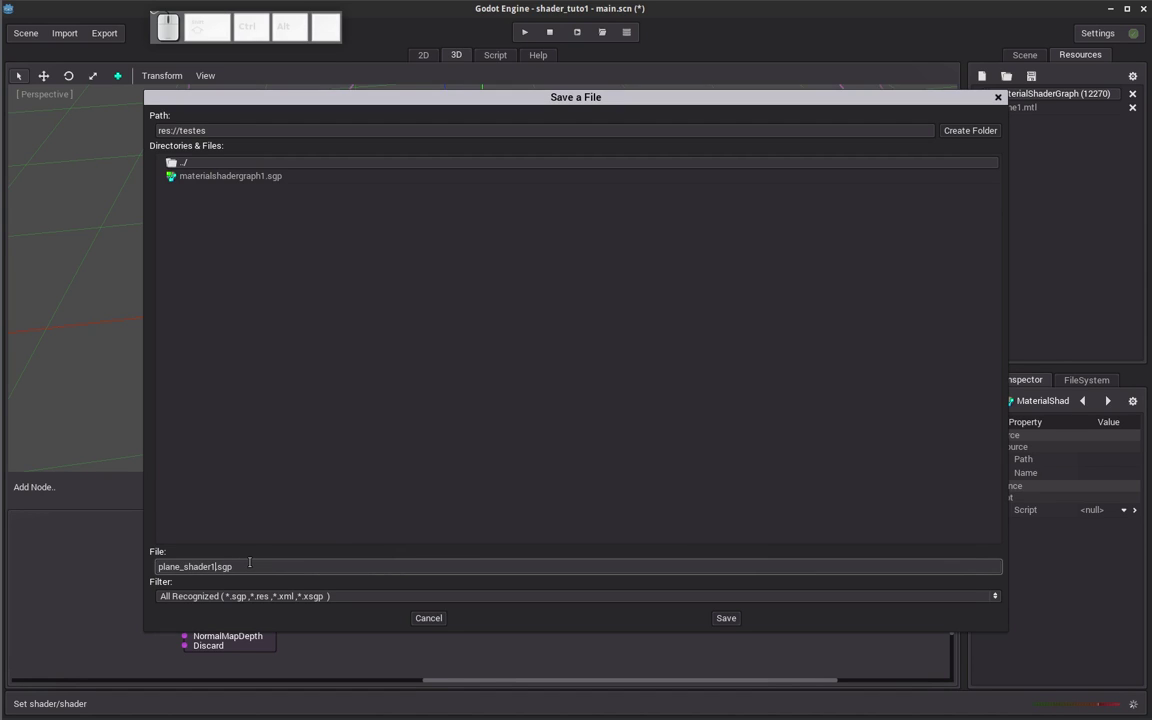
key("Return")
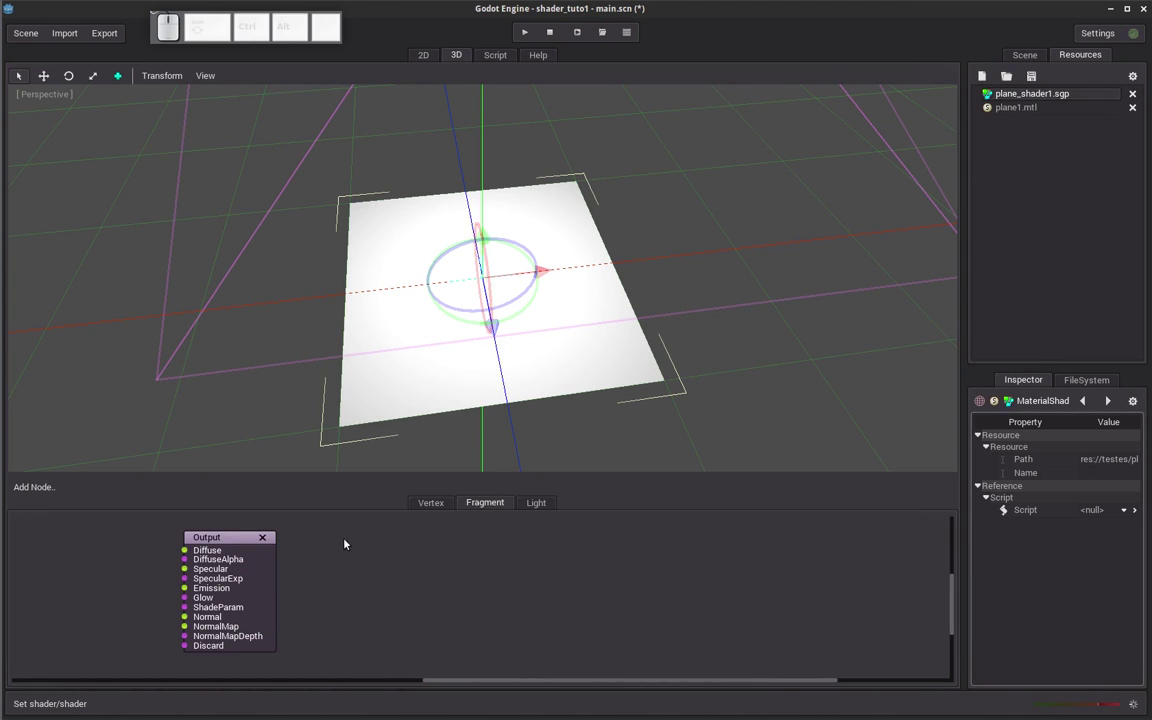
Enlarge the shader graph panel, centre the Output node, and open the Add Node list.
left_click_drag(399, 476, 416, 429)
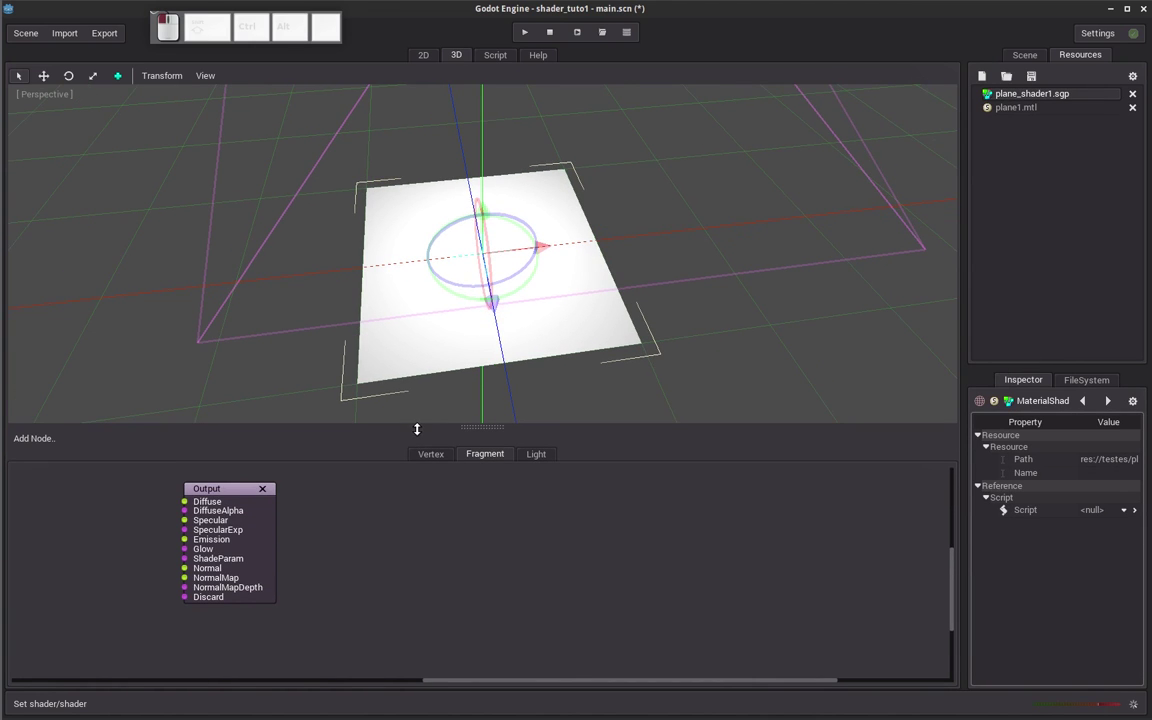
mouse_move(208, 493)
left_mouse_down()
mouse_move(513, 500)
mouse_move(510, 511)
left_mouse_up()
middle_click_drag(581, 257, 573, 261)
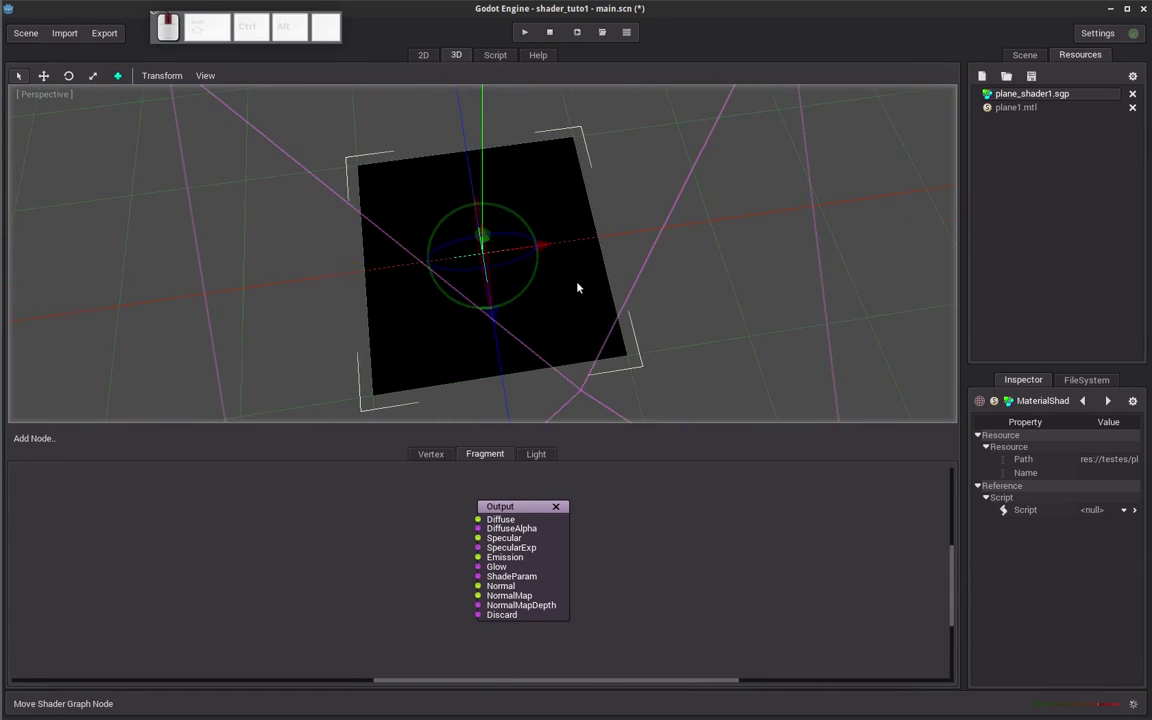
left_click_drag(509, 510, 463, 512)
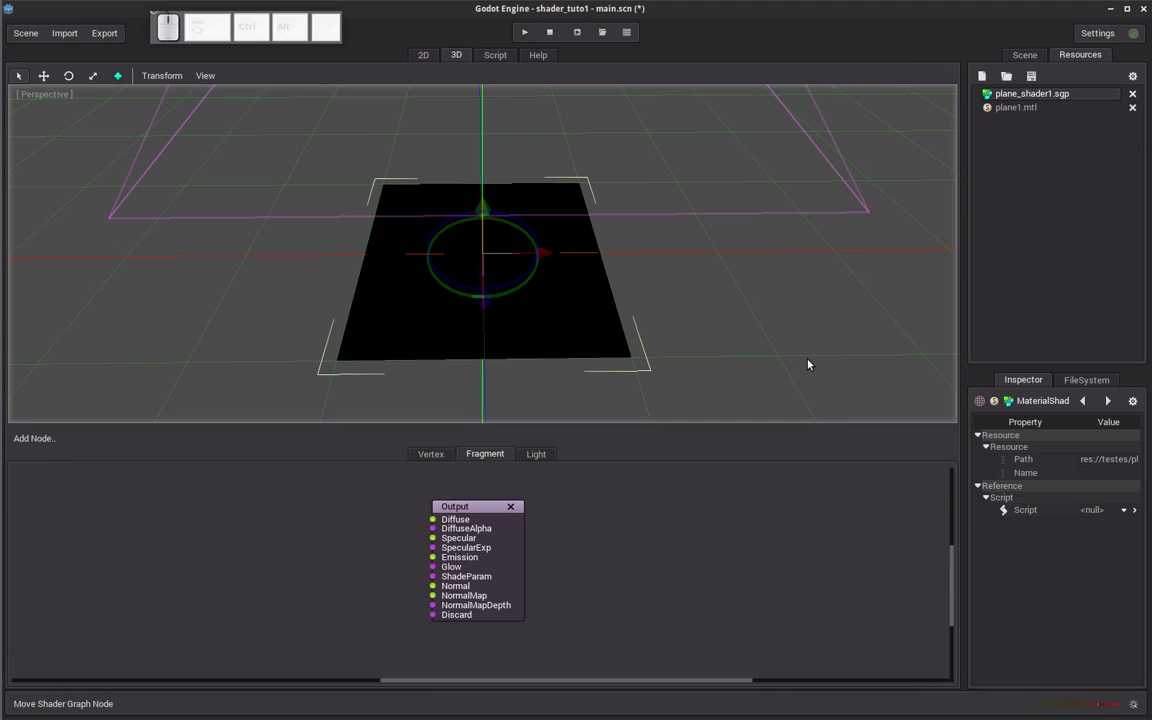
middle_click_drag(575, 312, 472, 372)
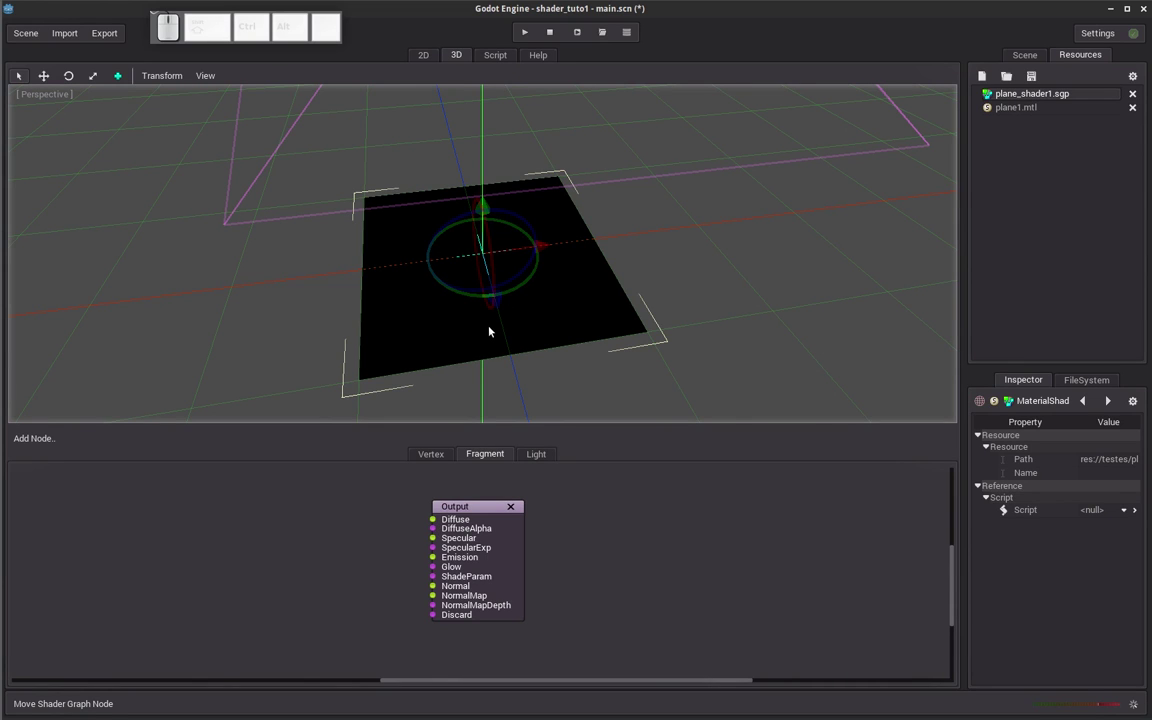
left_click(42, 444)
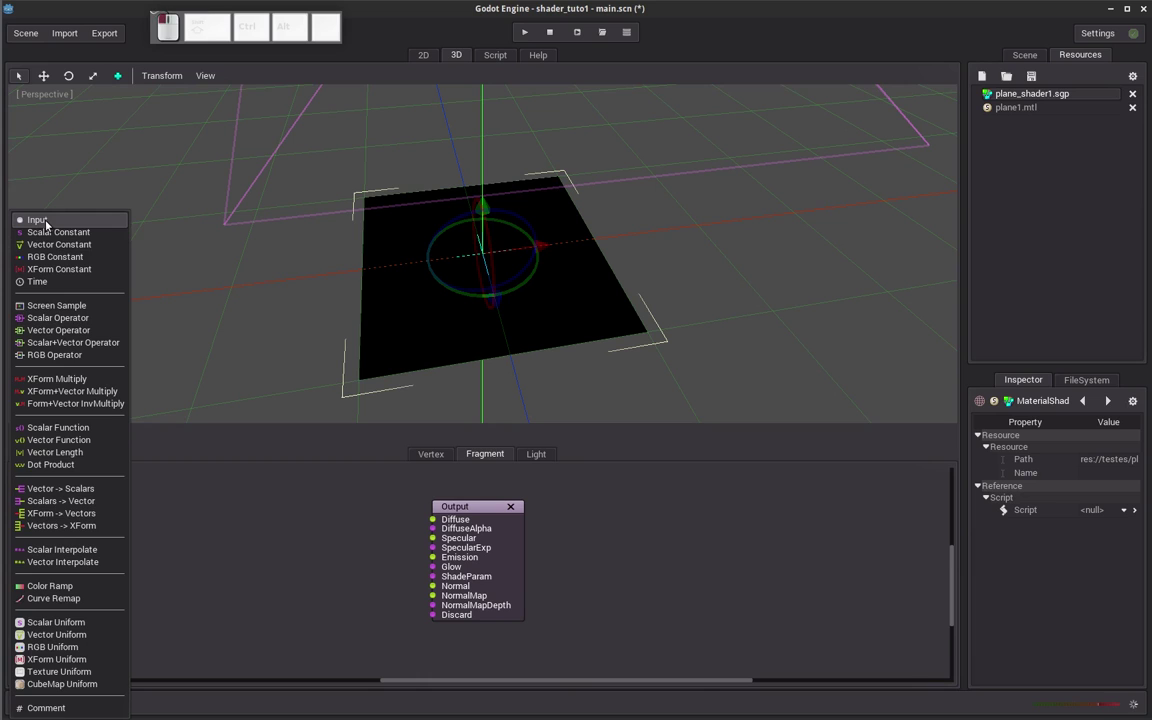
Add an Input node beside Output and link its UV port to Output's Diffuse.
left_click(45, 221)
left_click_drag(75, 489, 129, 482)
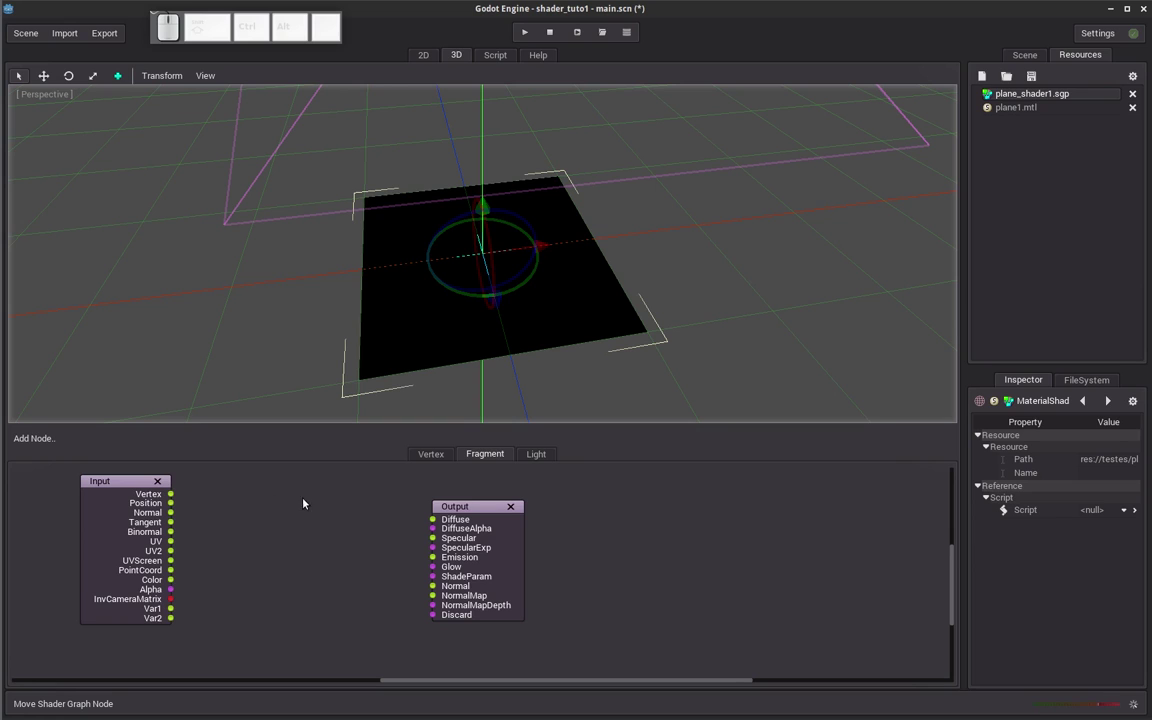
left_click_drag(470, 507, 502, 497)
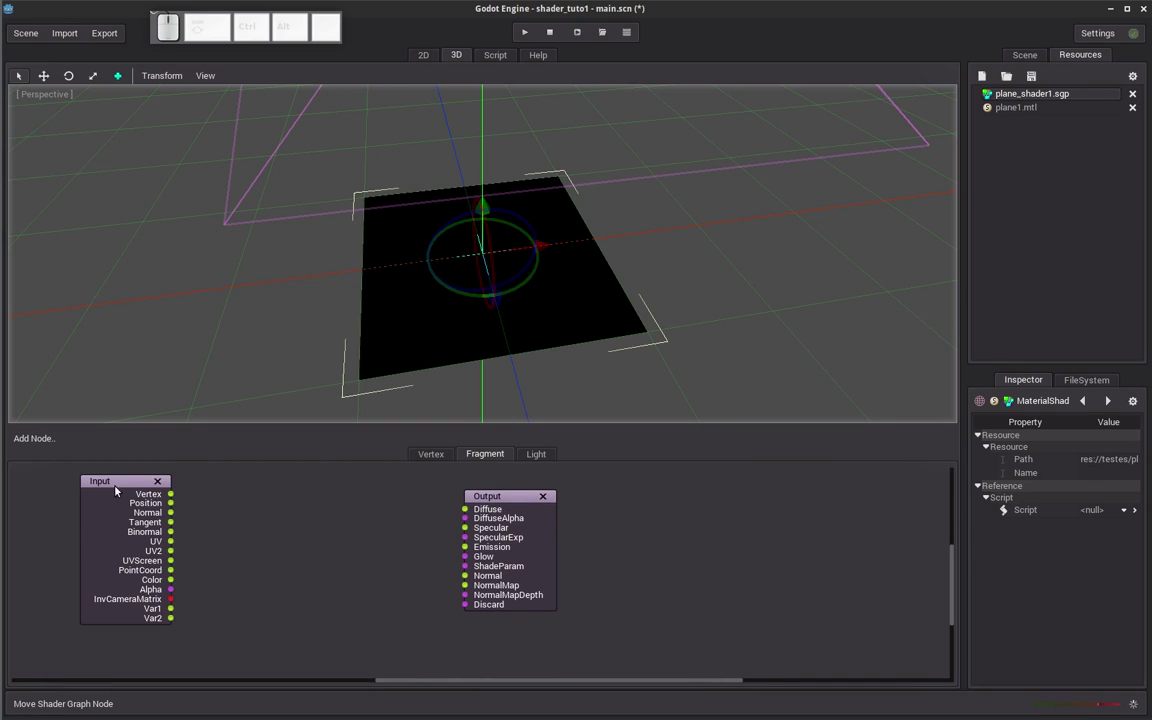
mouse_move(121, 483)
left_mouse_down()
mouse_move(100, 485)
mouse_move(114, 489)
left_mouse_up()
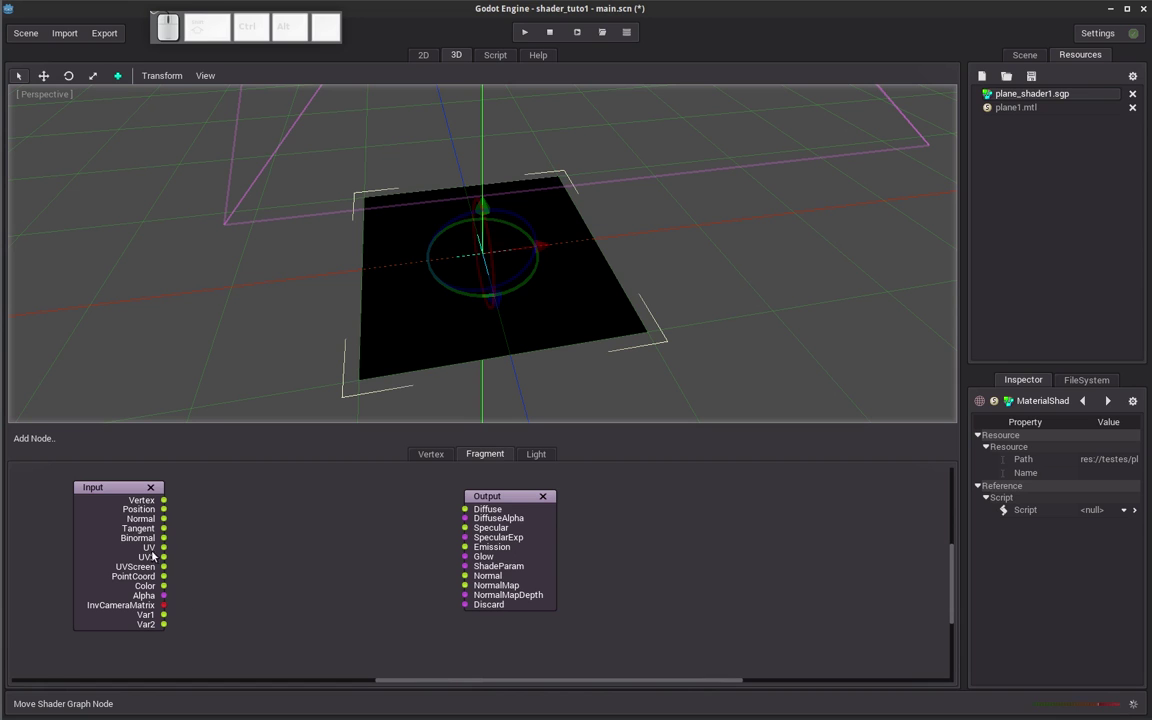
left_click_drag(163, 547, 464, 509)
Inspect the red-green UV gradient on the plane, then shift the Output node right.
mouse_move(600, 270)
middle_mouse_down()
mouse_move(594, 290)
mouse_move(581, 273)
middle_mouse_up()
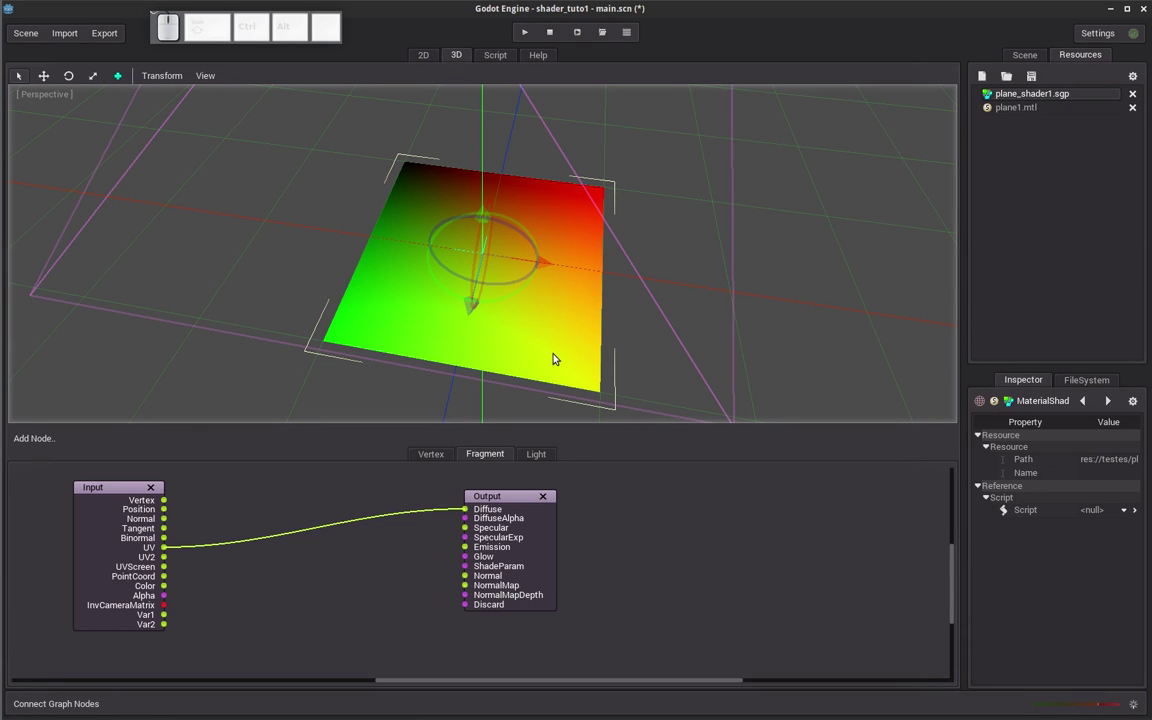
mouse_move(542, 344)
middle_mouse_down()
mouse_move(399, 307)
mouse_move(383, 292)
middle_mouse_up()
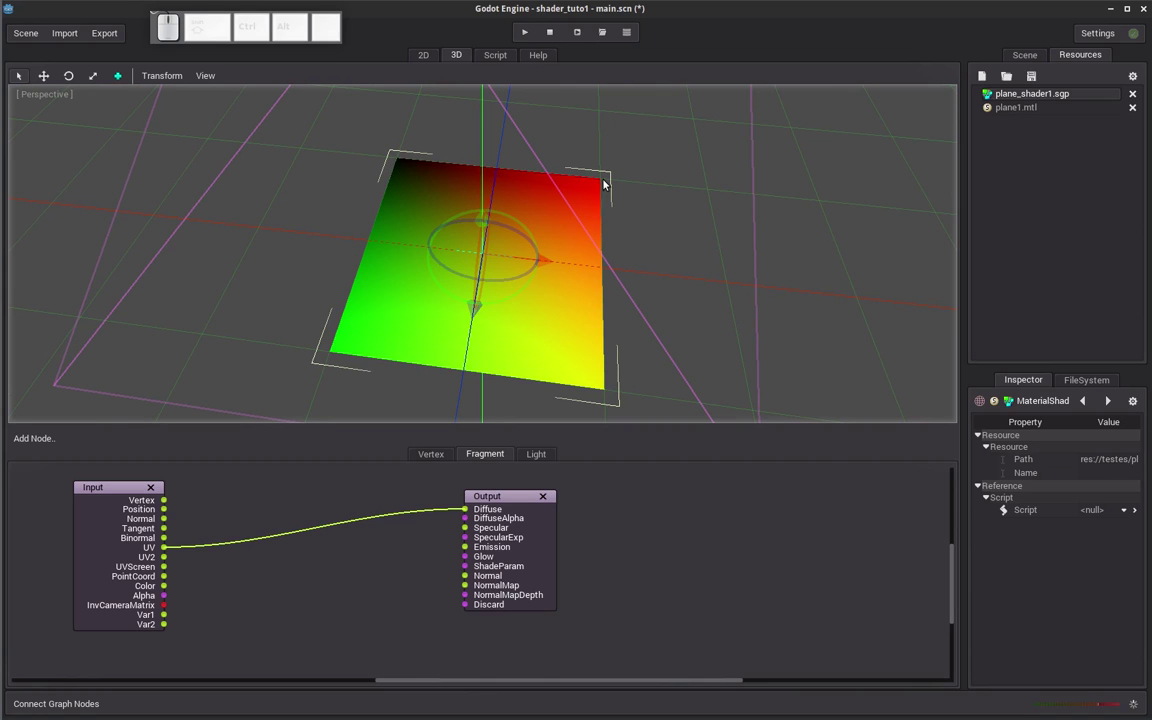
mouse_move(550, 185)
middle_mouse_down()
mouse_move(442, 206)
mouse_move(460, 206)
middle_mouse_up()
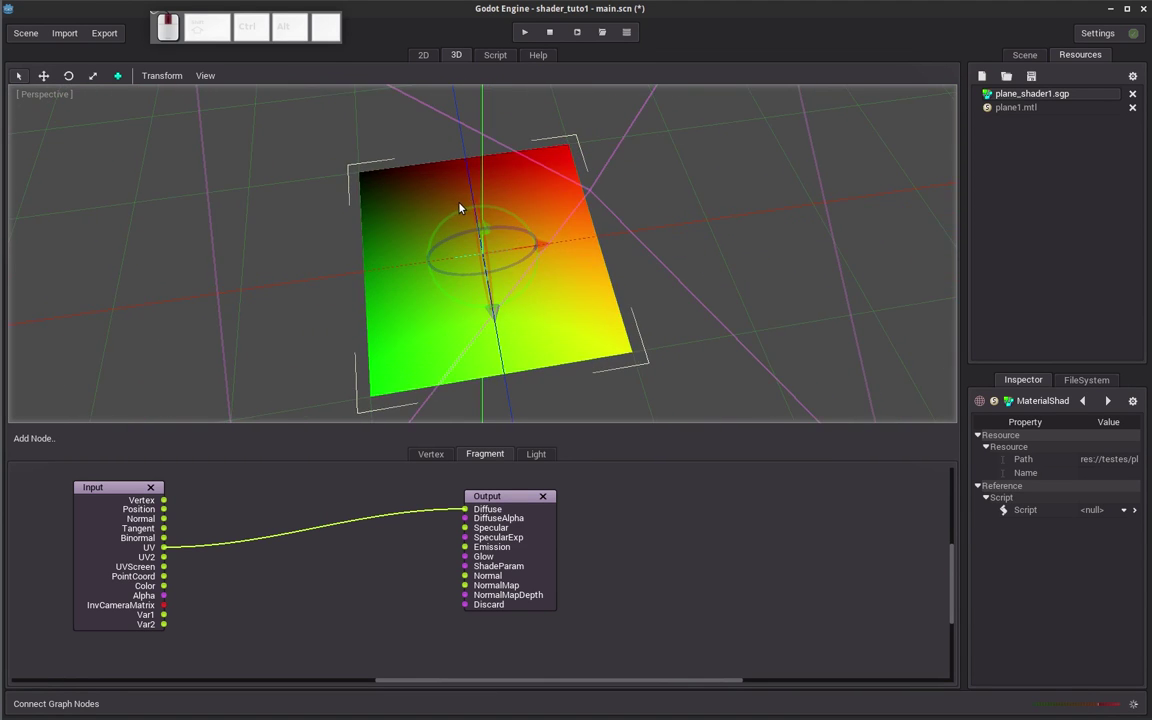
mouse_move(437, 278)
middle_mouse_down()
mouse_move(530, 237)
mouse_move(532, 195)
mouse_move(522, 254)
middle_mouse_up()
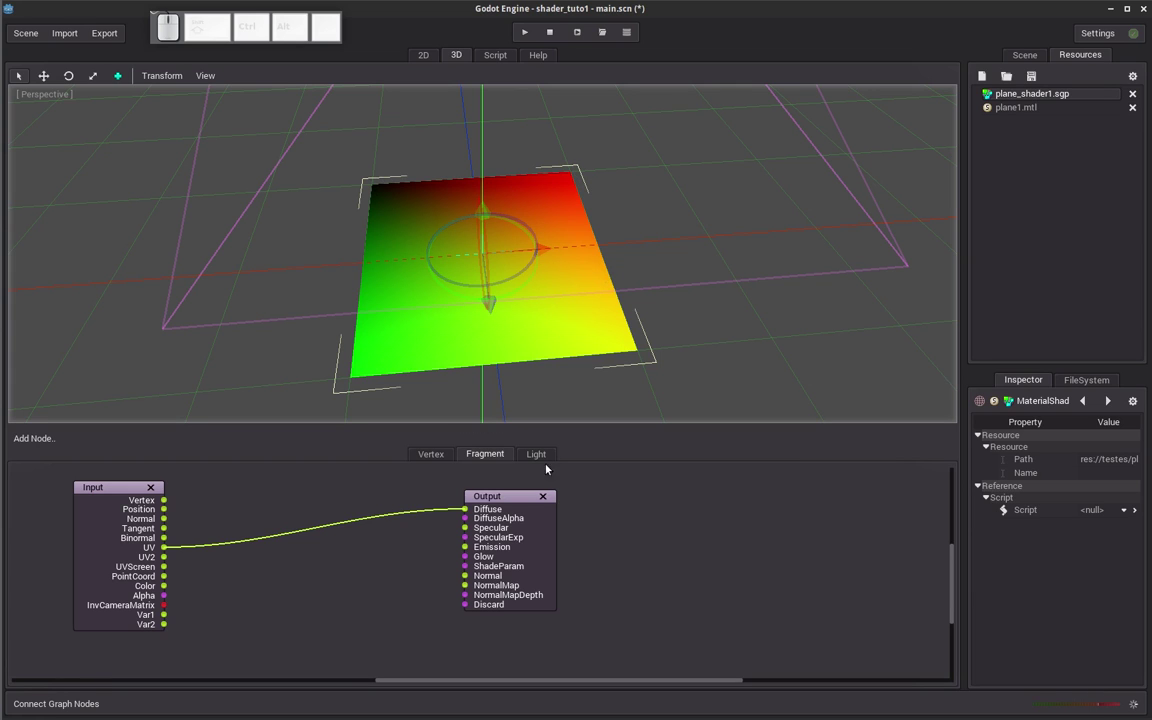
left_click_drag(511, 497, 661, 513)
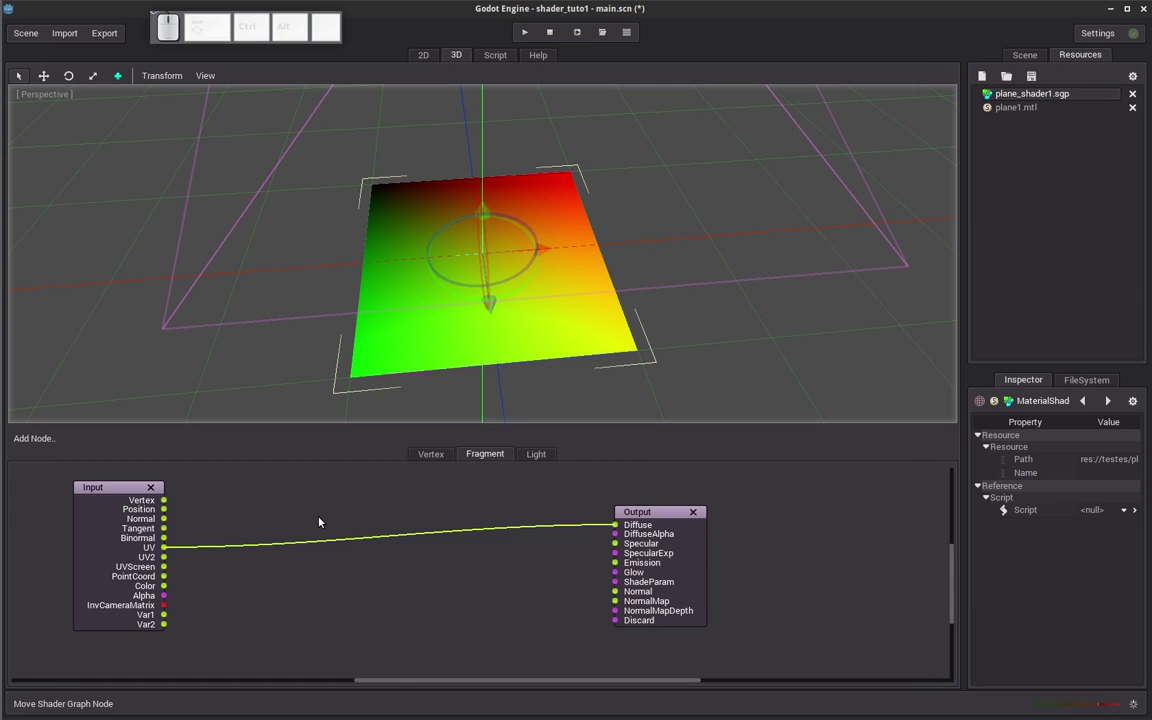
Add a Texture Uniform node beside the Input node and load tiles.tex into it.
left_click(41, 438)
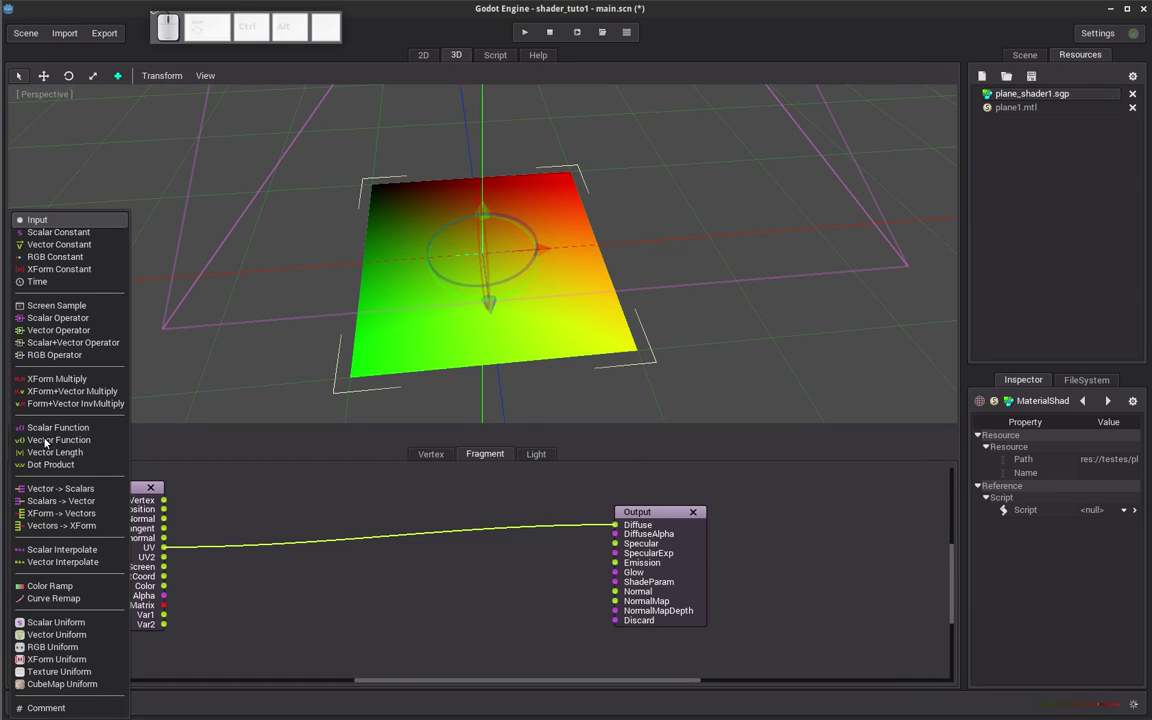
left_click(75, 672)
left_click_drag(57, 482, 387, 490)
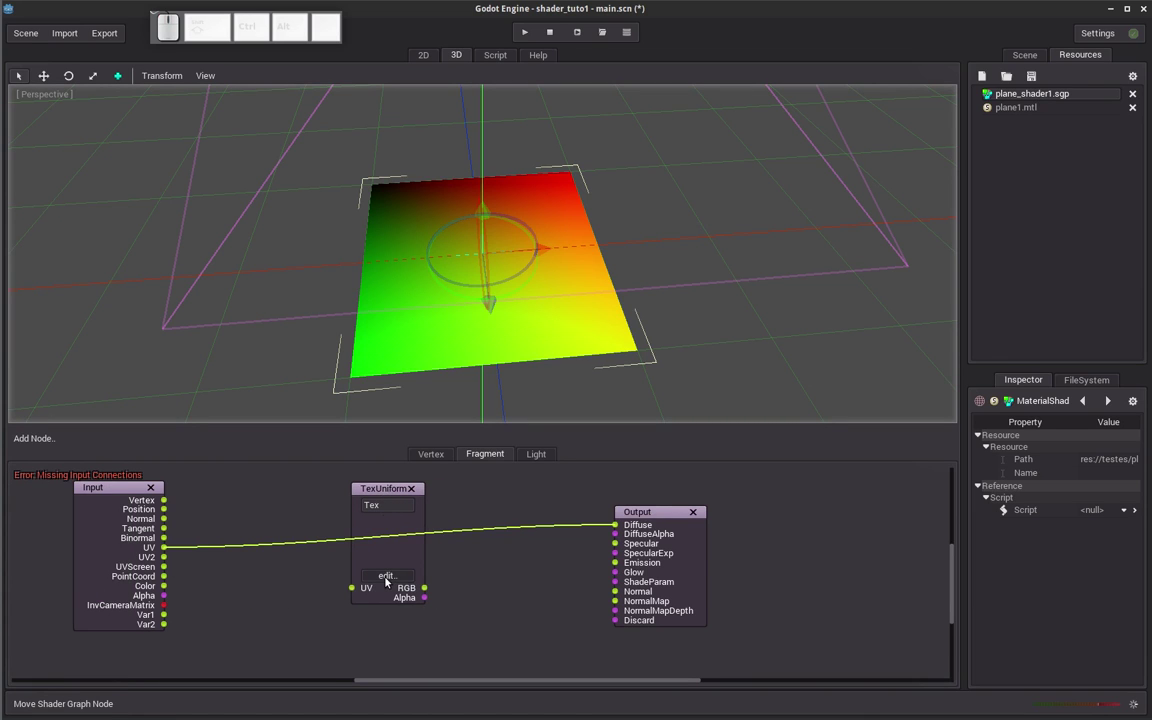
left_click(386, 578)
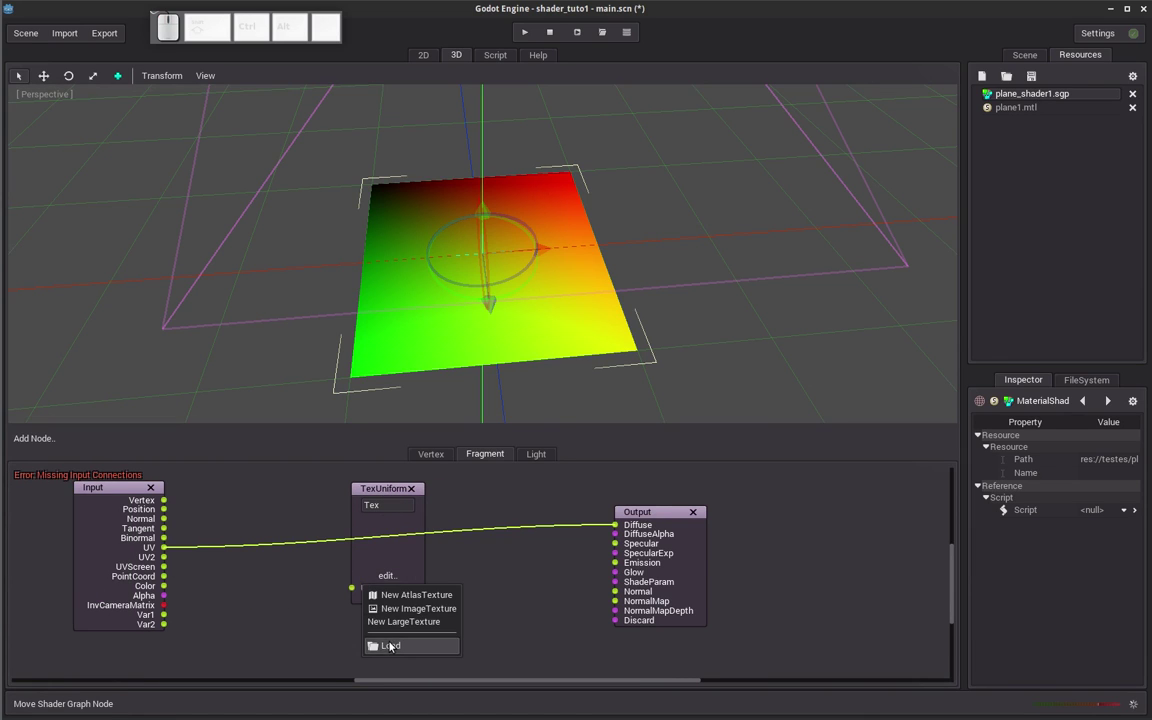
left_click(400, 638)
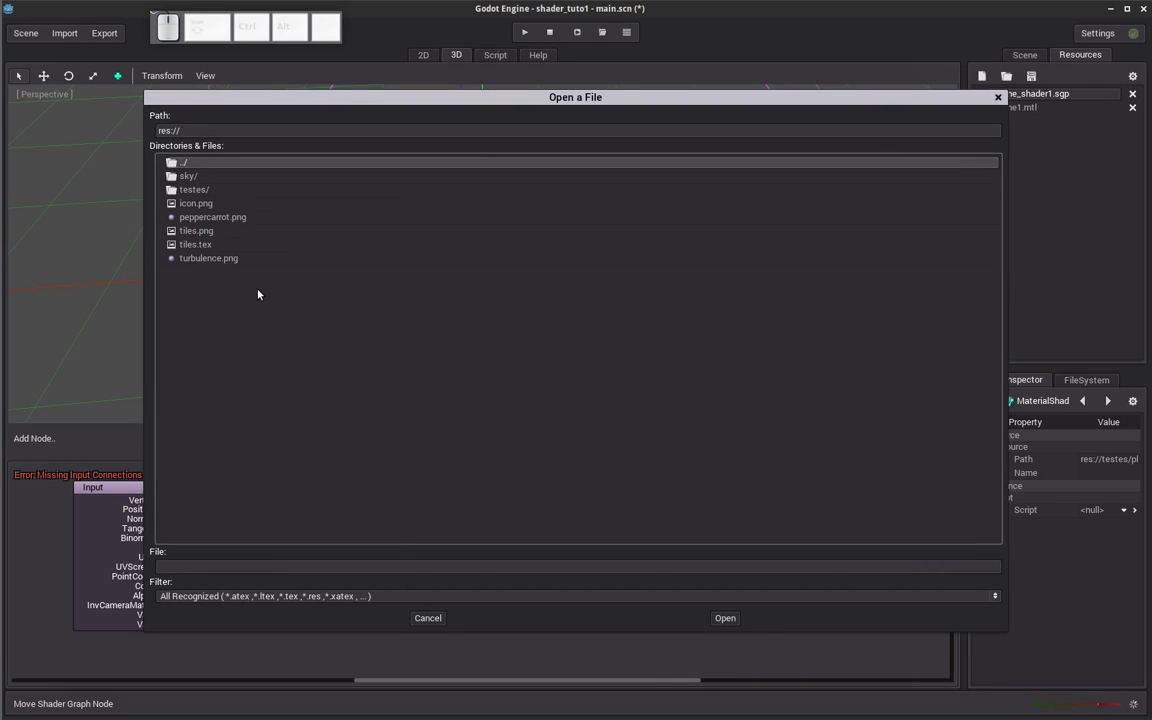
left_click(190, 245)
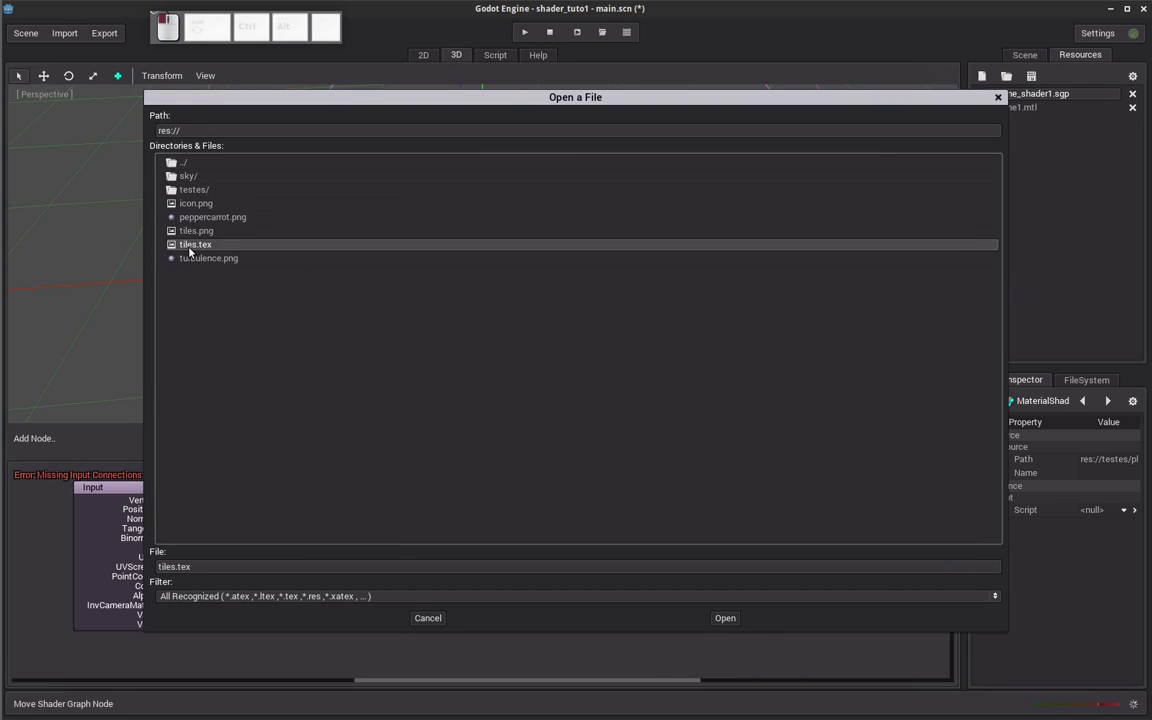
left_click(727, 618)
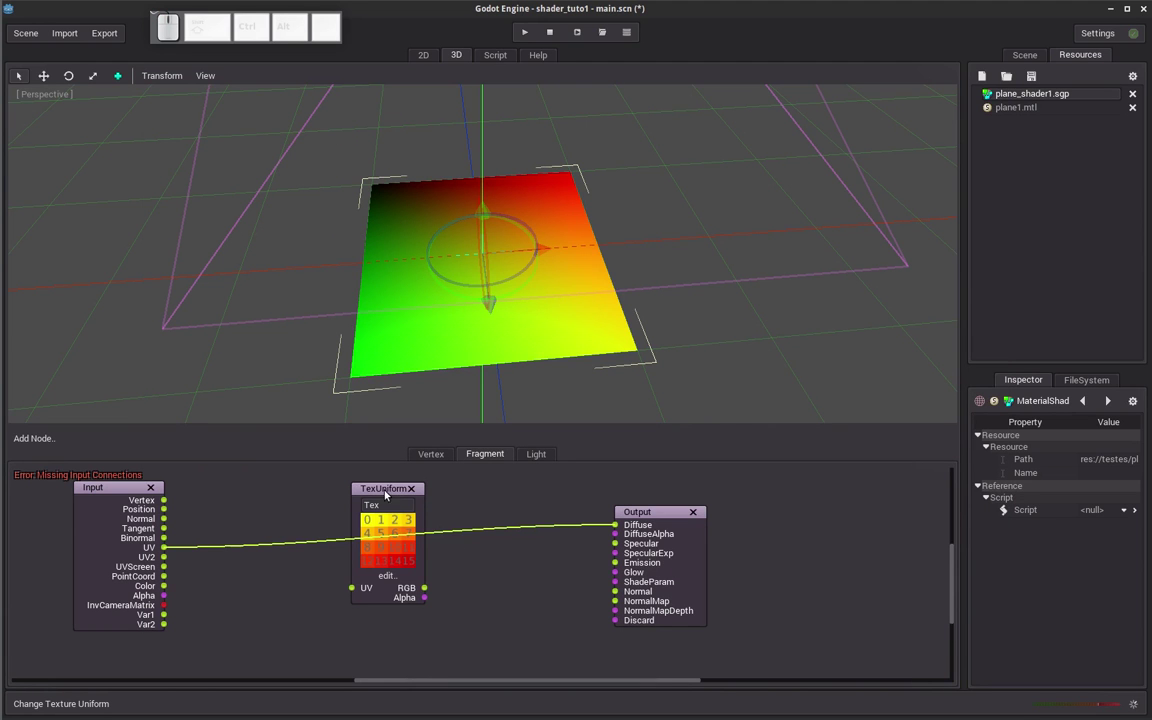
Link the tiles texture node's RGB output to Output's Diffuse.
left_click_drag(385, 494, 414, 491)
left_click_drag(454, 585, 616, 530)
mouse_move(527, 275)
middle_mouse_down()
mouse_move(568, 261)
mouse_move(522, 321)
middle_mouse_up()
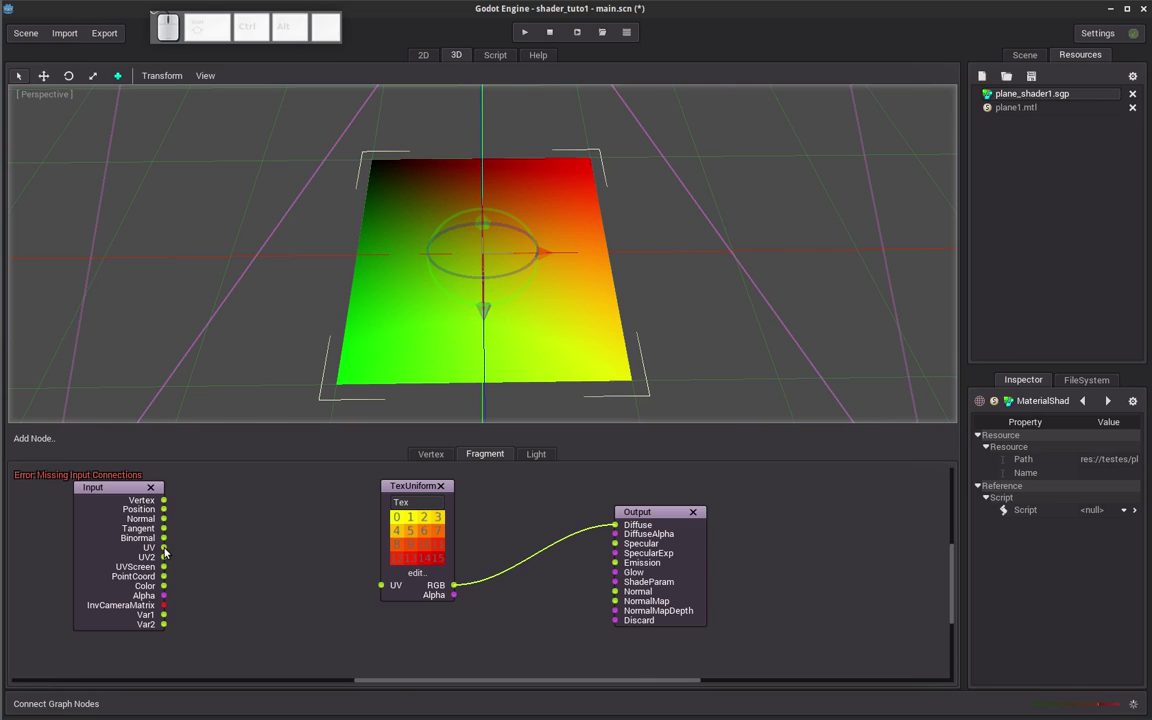
Feed Input's UV into the texture's UV after briefly trying UV2, then tidy the layout.
left_click_drag(163, 547, 381, 585)
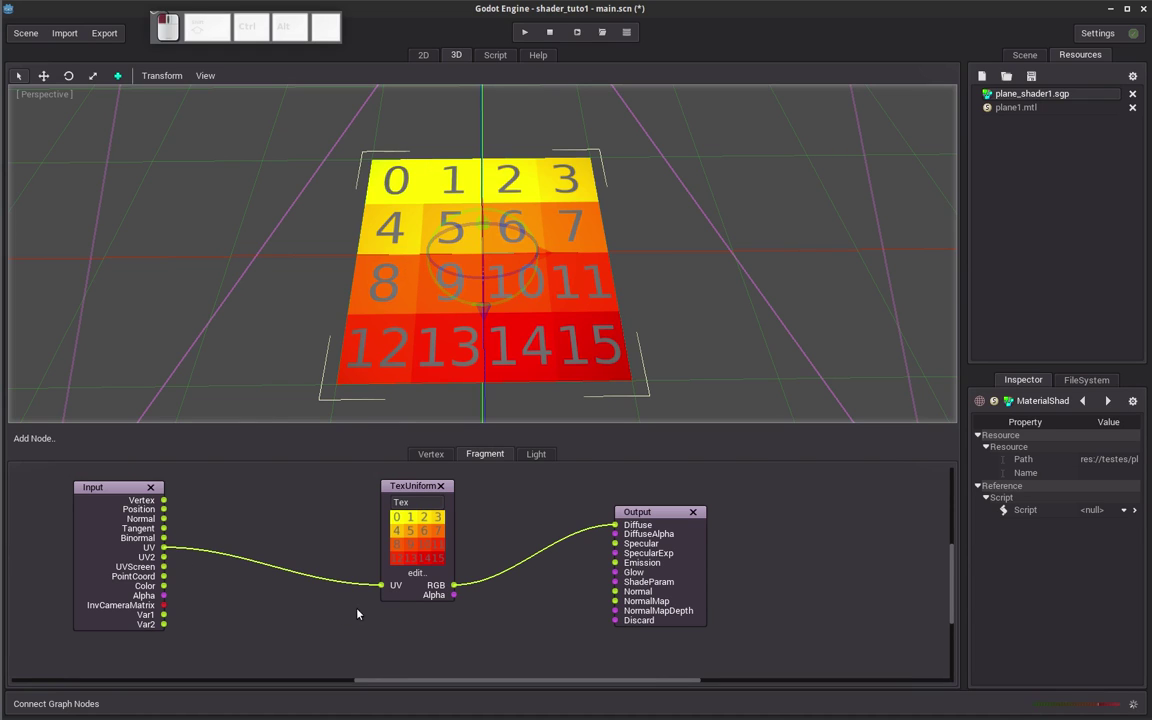
left_click_drag(163, 557, 380, 591)
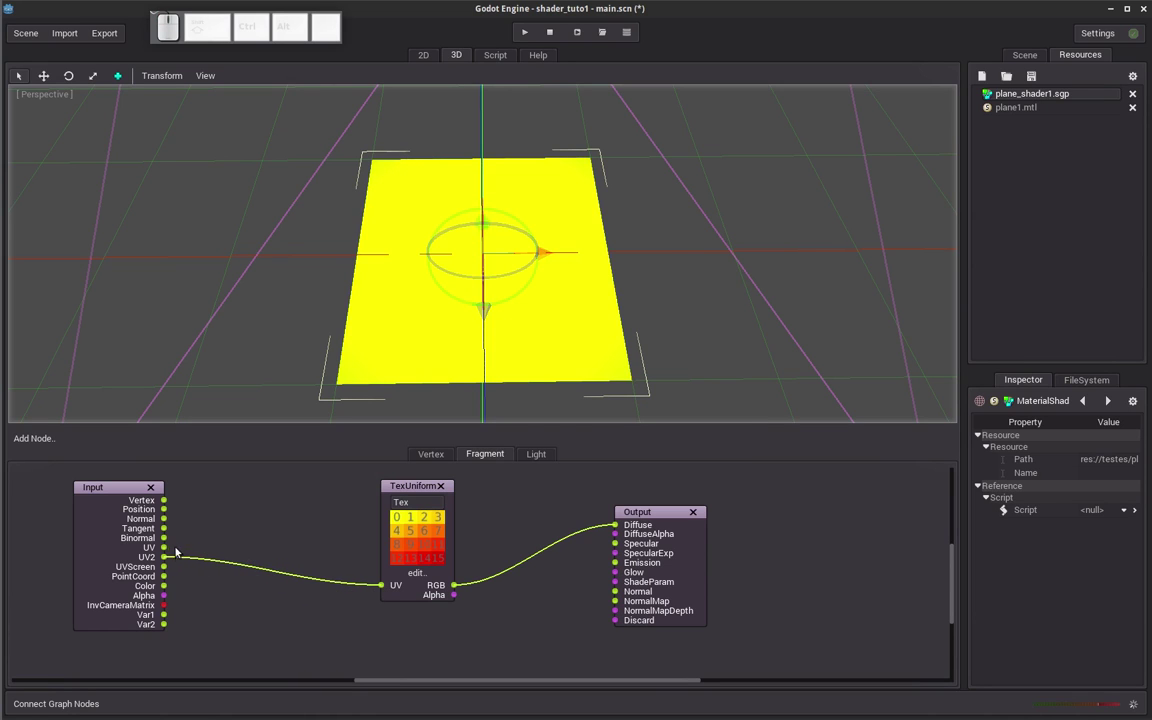
left_click_drag(163, 547, 382, 590)
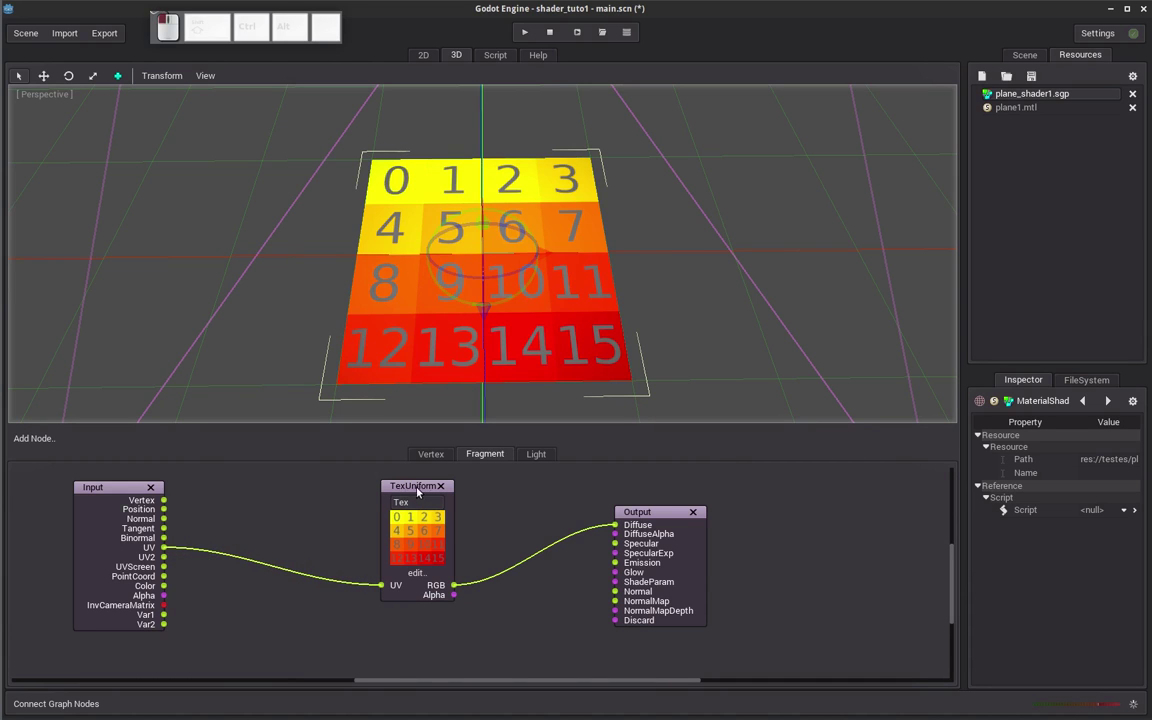
left_click_drag(392, 489, 427, 485)
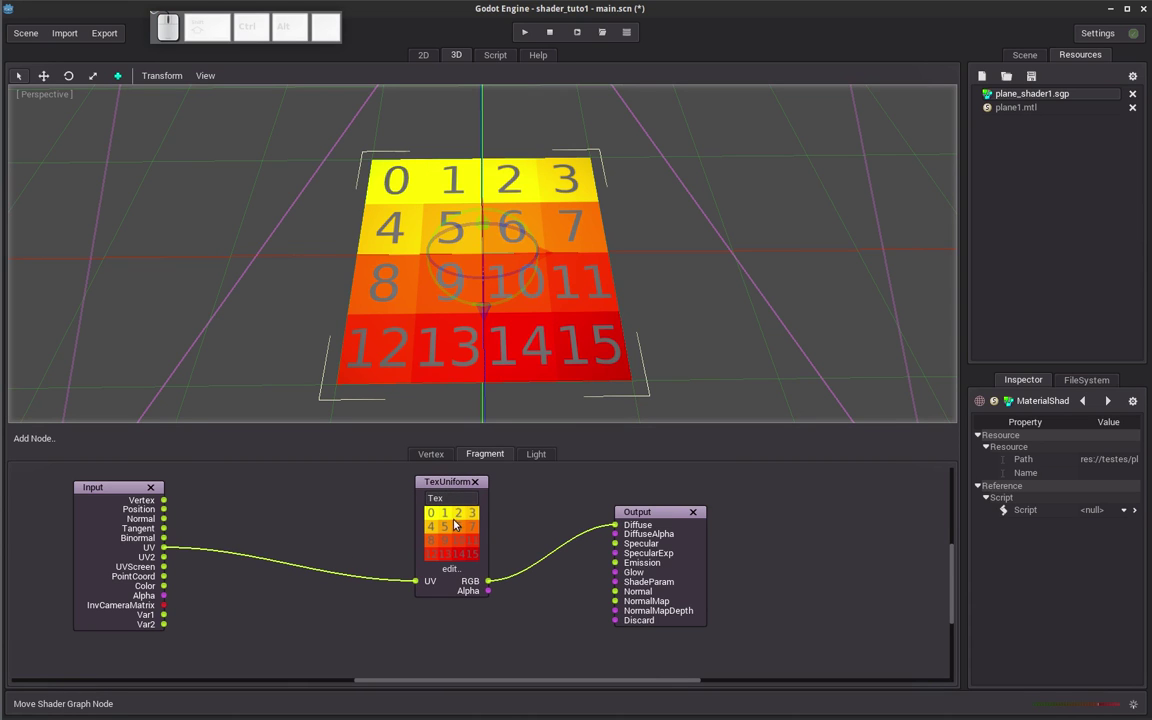
left_click_drag(569, 436, 576, 360)
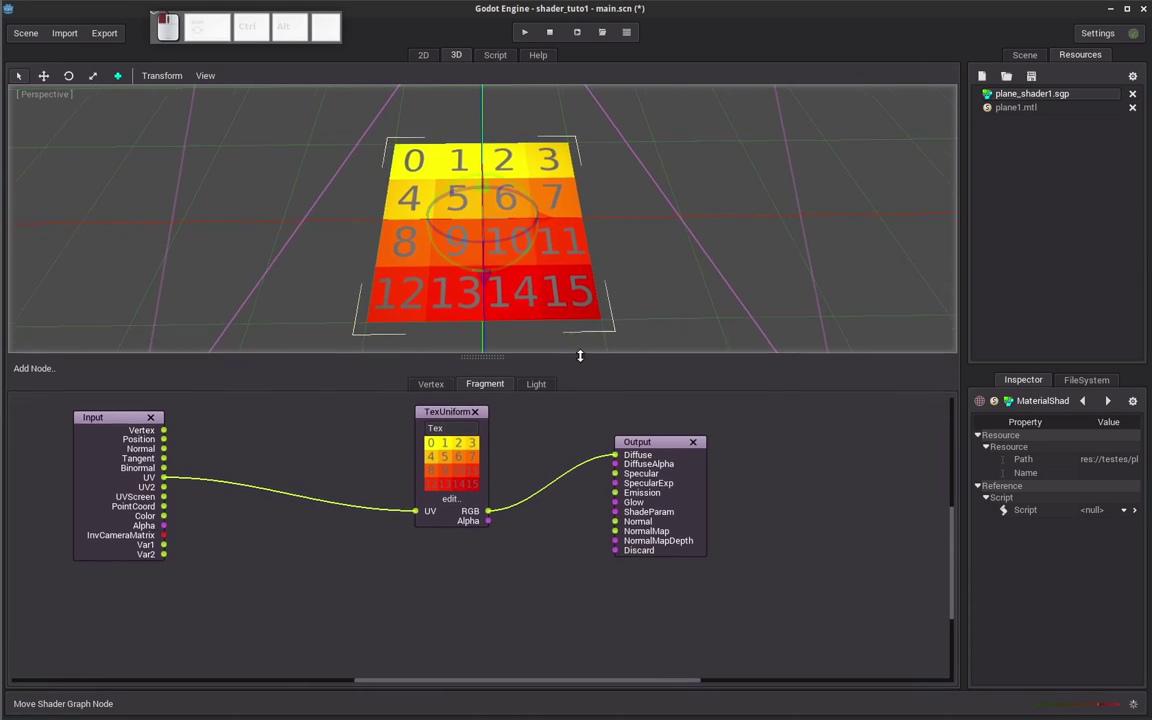
left_click_drag(107, 415, 96, 437)
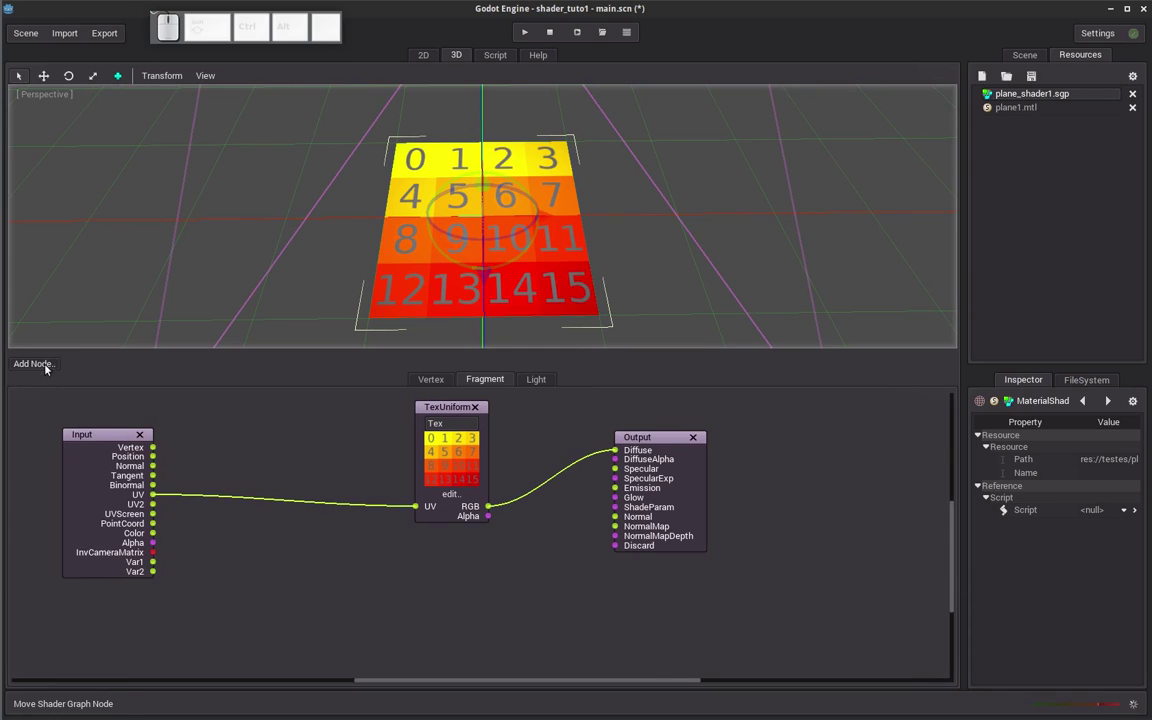
Add a second Texture Uniform node, Tex_2, and load peppercarrot.tex into it.
left_click(36, 363)
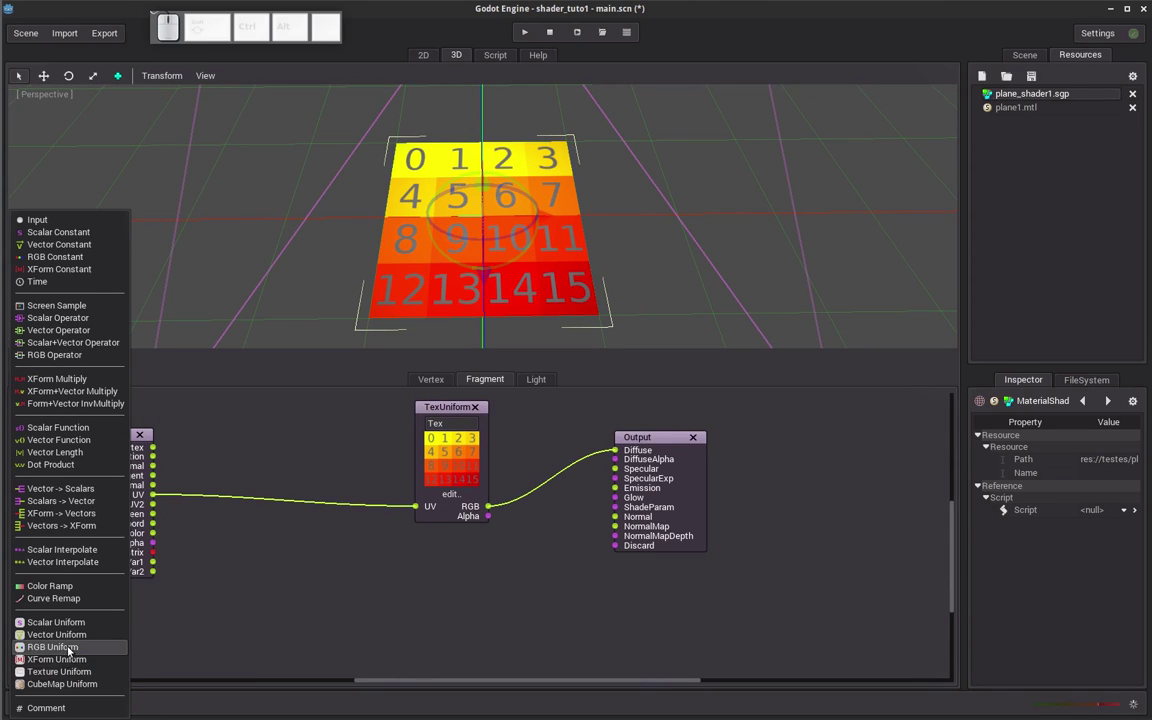
left_click(78, 673)
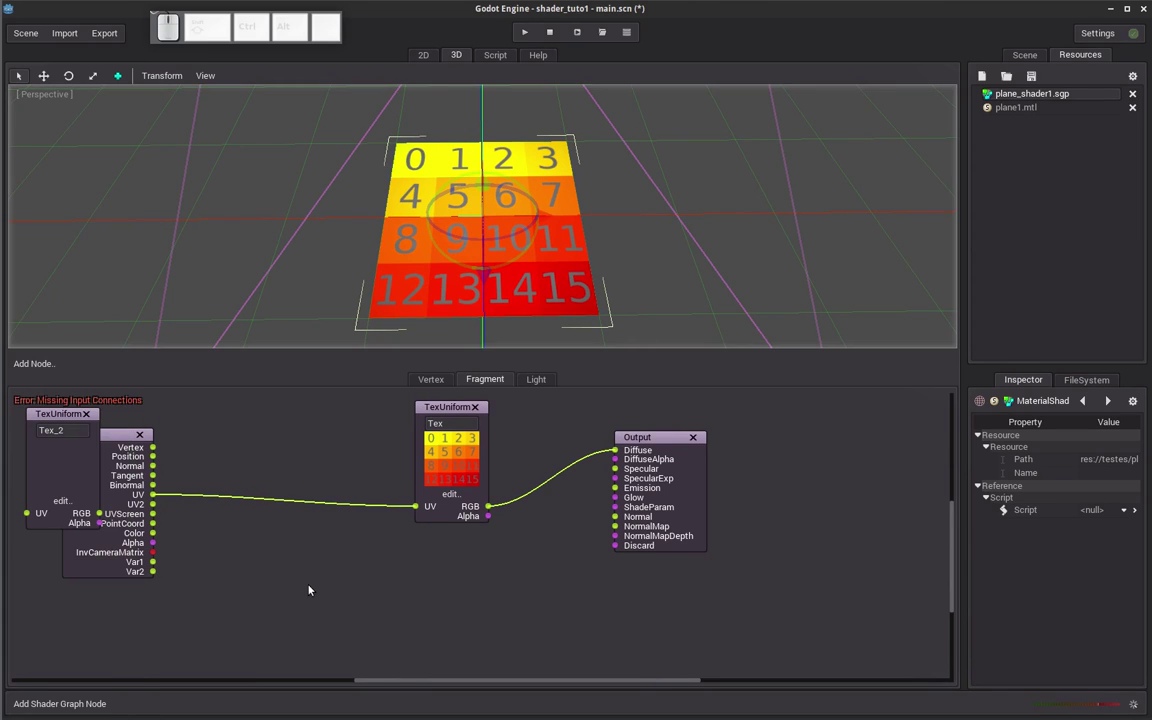
left_click_drag(60, 425, 334, 544)
left_click(336, 620)
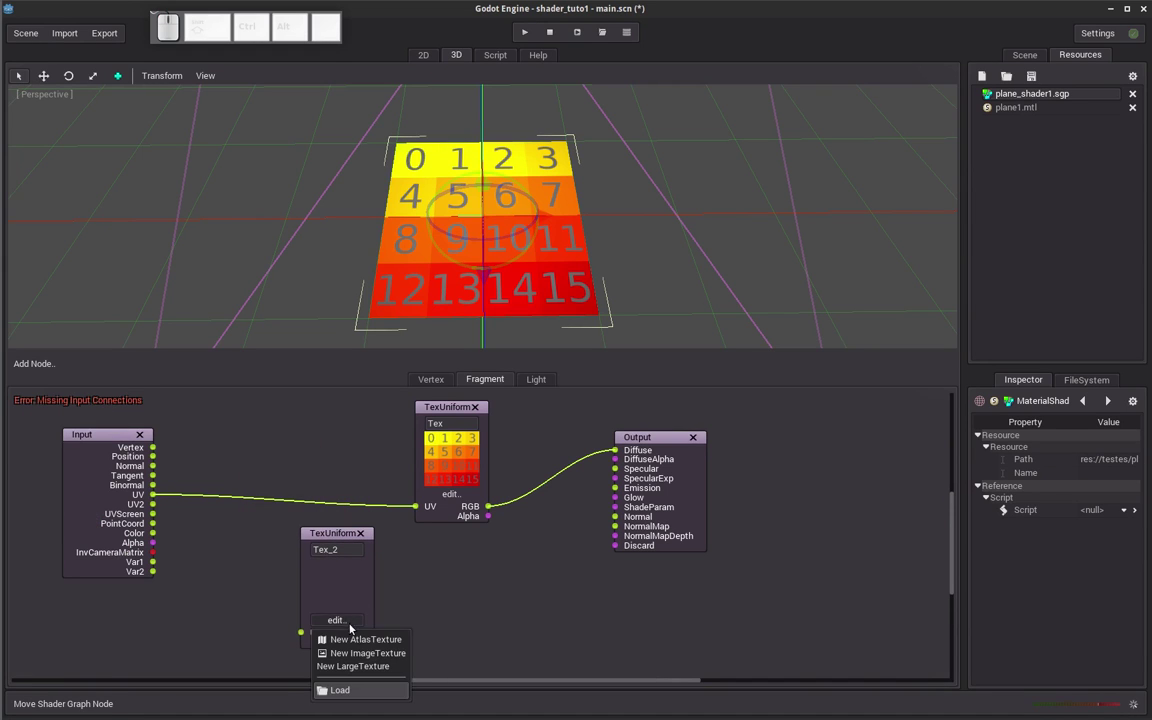
left_click(333, 690)
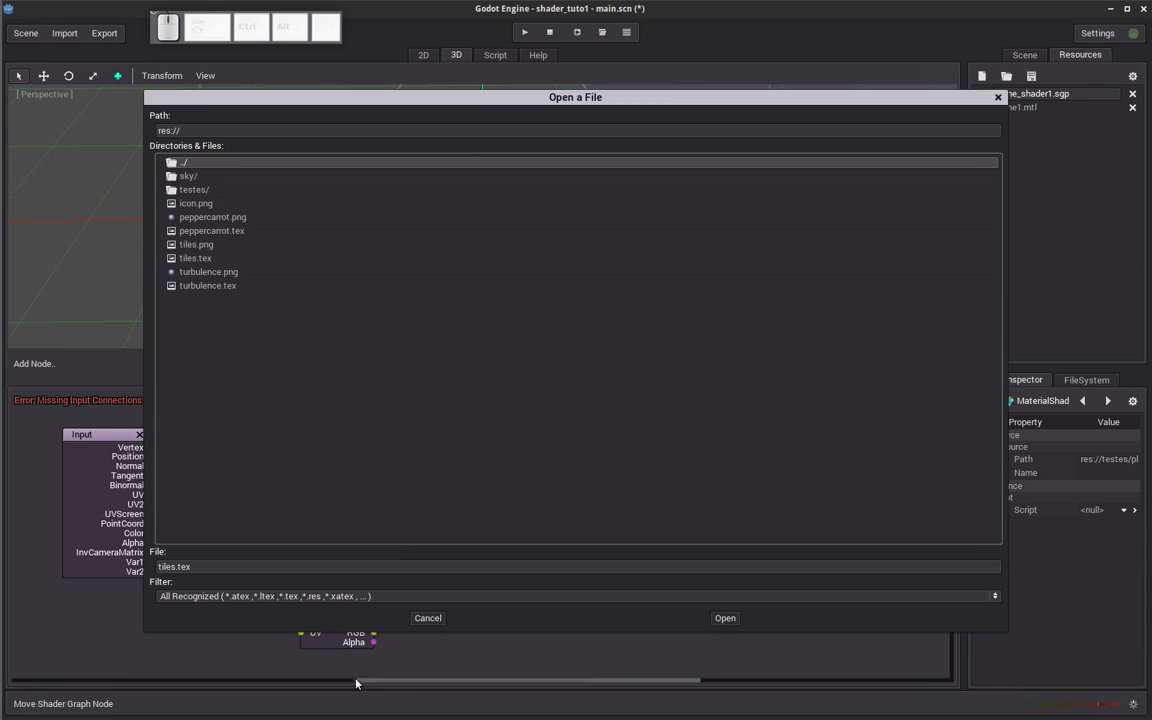
left_click(220, 231)
left_click(723, 617)
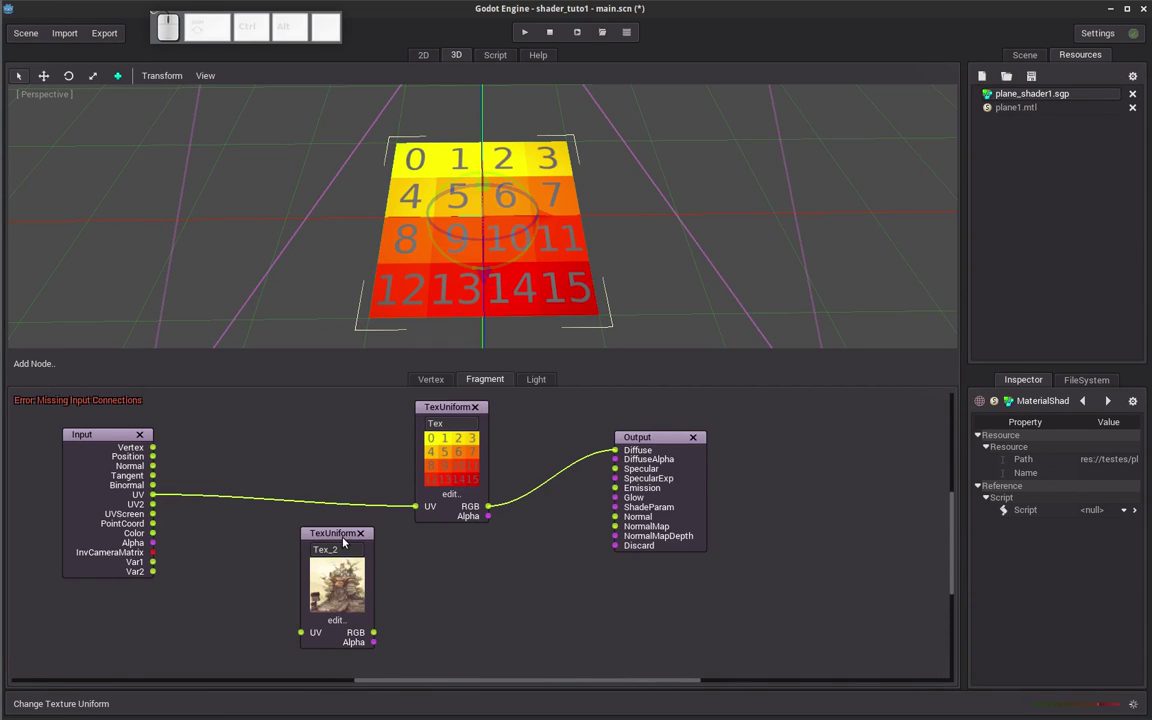
Feed Input's UV into Tex_2's UV and spread the Tex_2 and Output nodes apart.
left_click_drag(343, 541, 359, 542)
left_click_drag(153, 495, 316, 633)
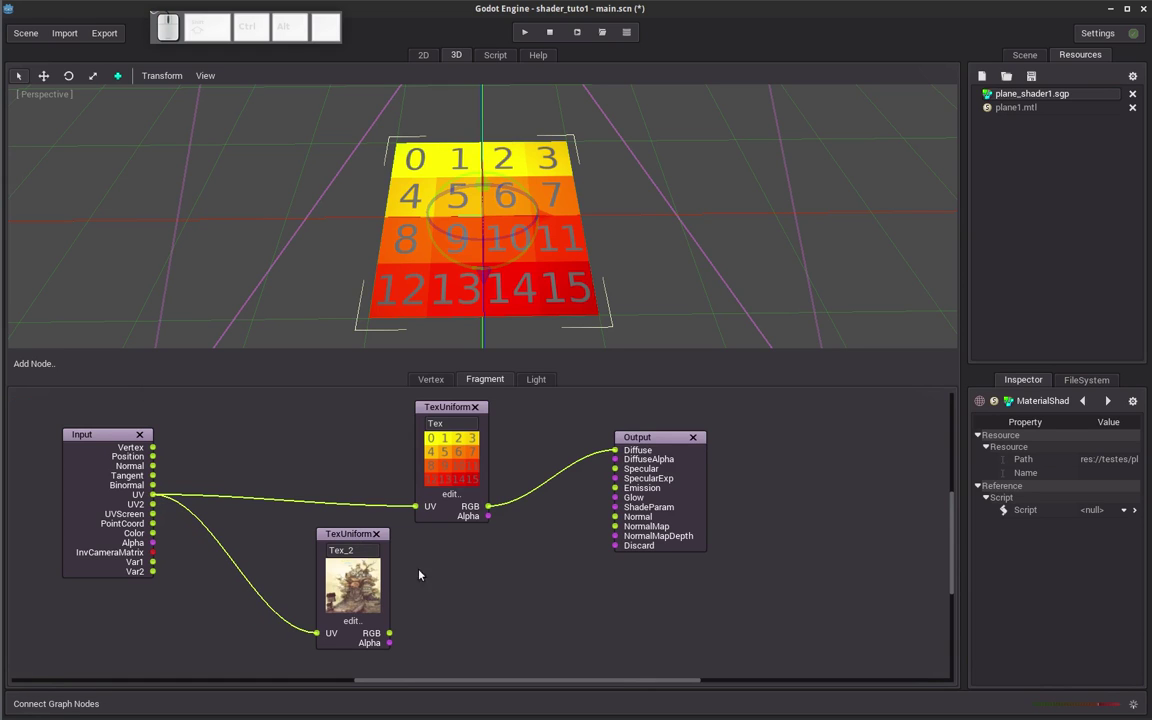
mouse_move(353, 537)
left_mouse_down()
mouse_move(335, 538)
mouse_move(433, 538)
left_mouse_up()
left_click_drag(640, 438, 721, 438)
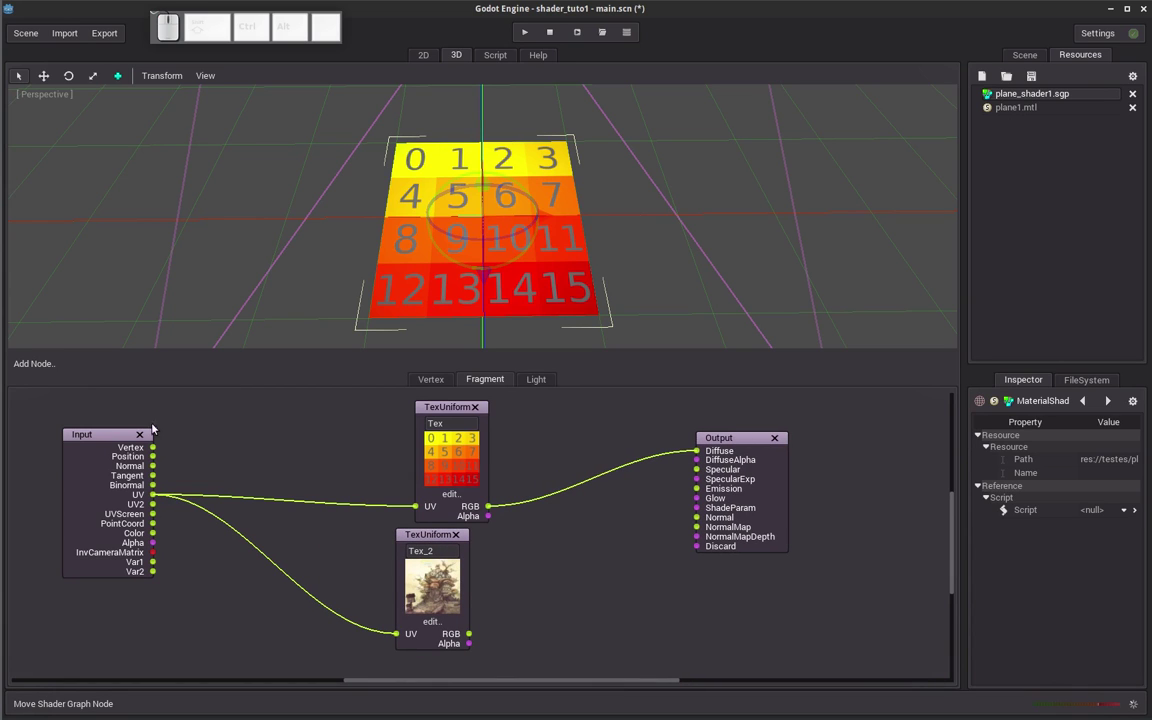
left_click(38, 364)
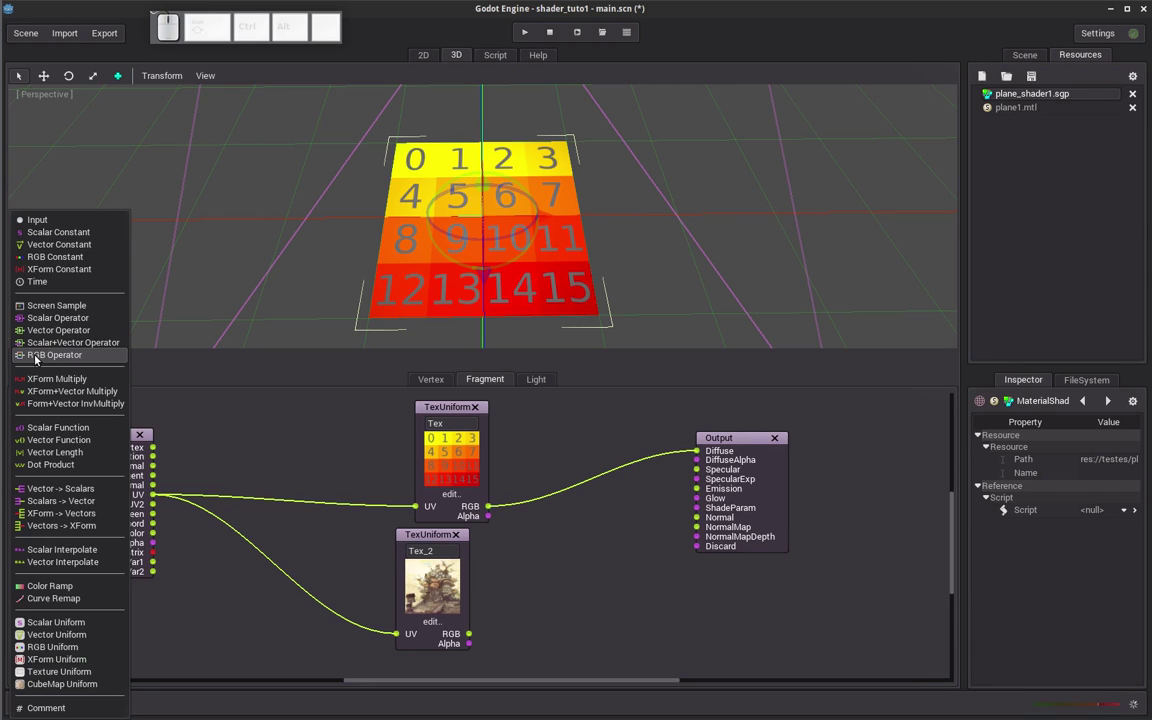
Add an RGB Op node and wire Tex RGB to a, Tex_2 RGB to b, and its output to Diffuse.
left_click(35, 355)
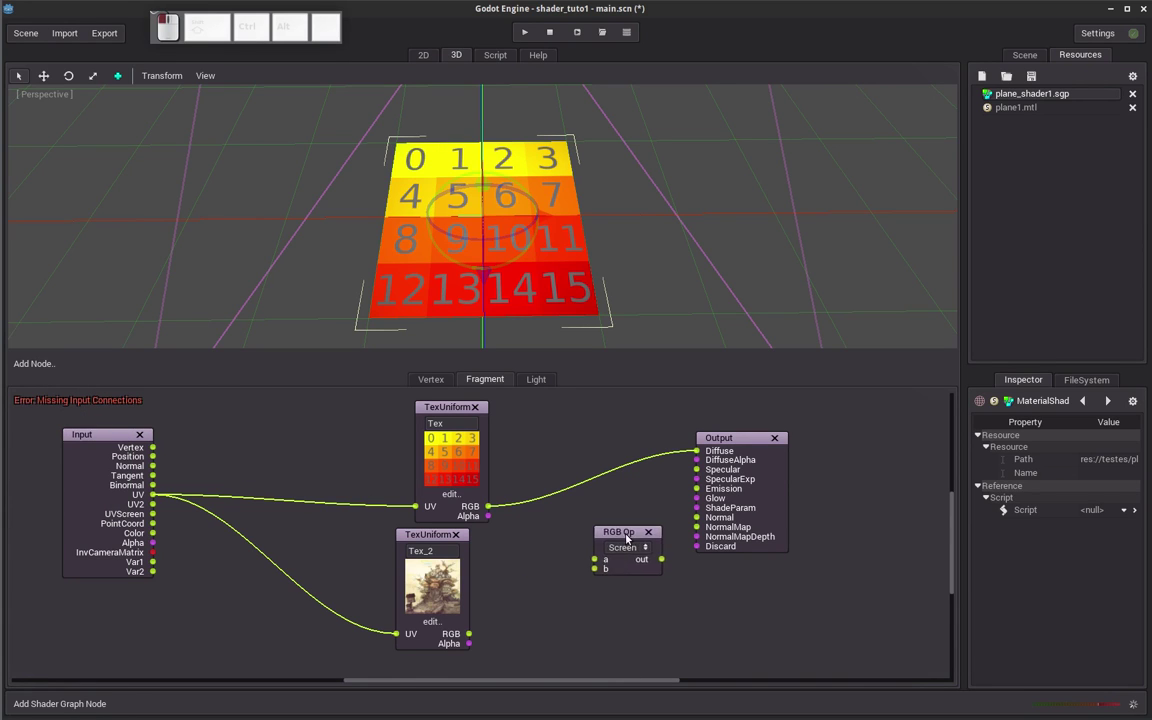
left_click_drag(627, 539, 589, 518)
left_click_drag(489, 507, 556, 538)
left_click_drag(470, 636, 557, 547)
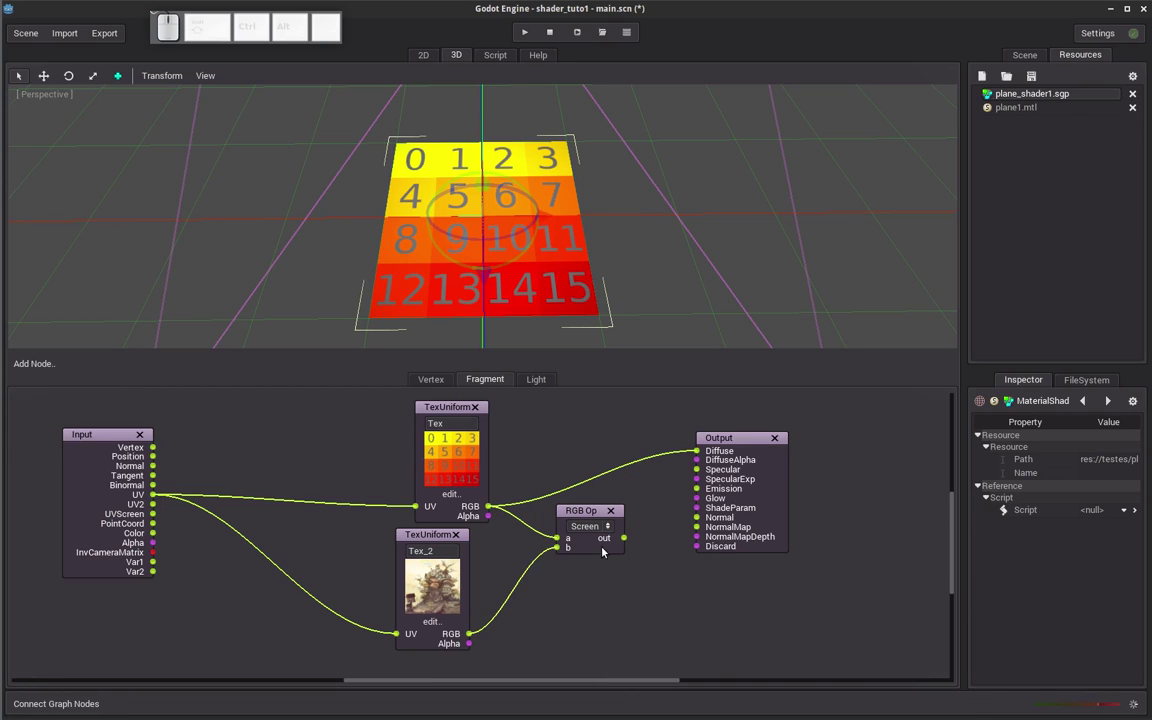
mouse_move(623, 538)
left_mouse_down()
mouse_move(694, 453)
mouse_move(673, 530)
mouse_move(697, 452)
mouse_move(789, 445)
left_mouse_up()
mouse_move(591, 215)
middle_mouse_down()
mouse_move(586, 249)
mouse_move(589, 237)
middle_mouse_up()
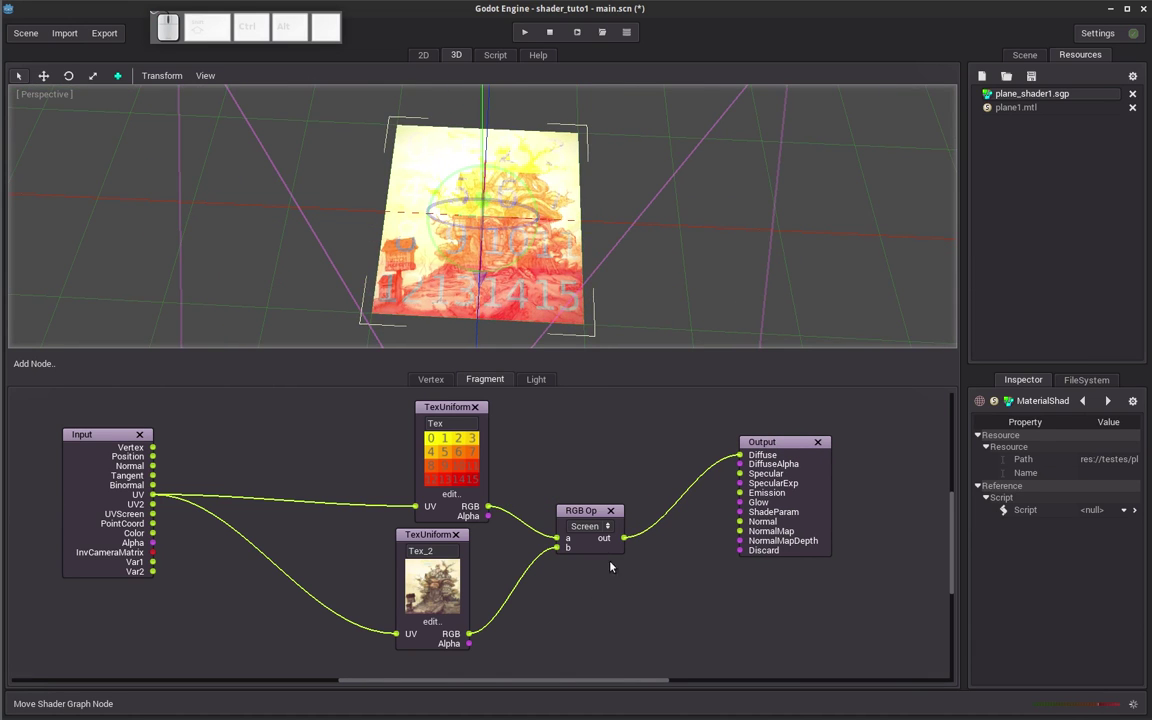
Switch the RGB Op blend mode from Screen to Darken and check the plane.
left_click(591, 526)
left_click(609, 568)
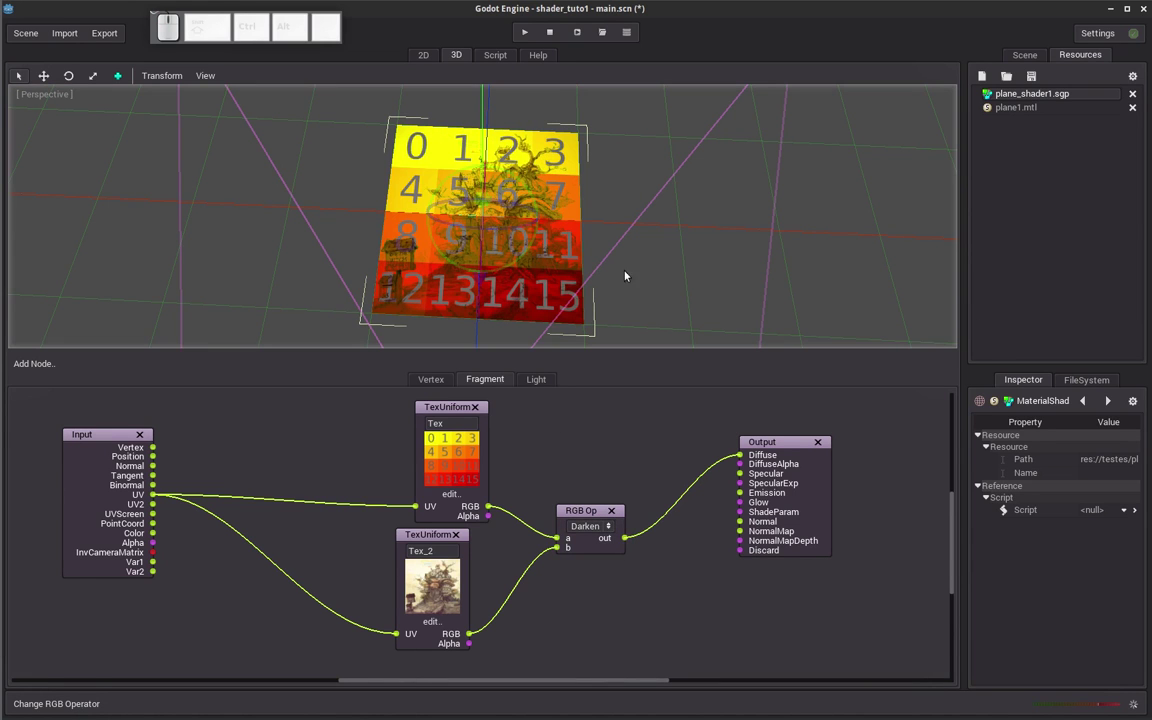
middle_click_drag(625, 275, 657, 260, "ctrl")
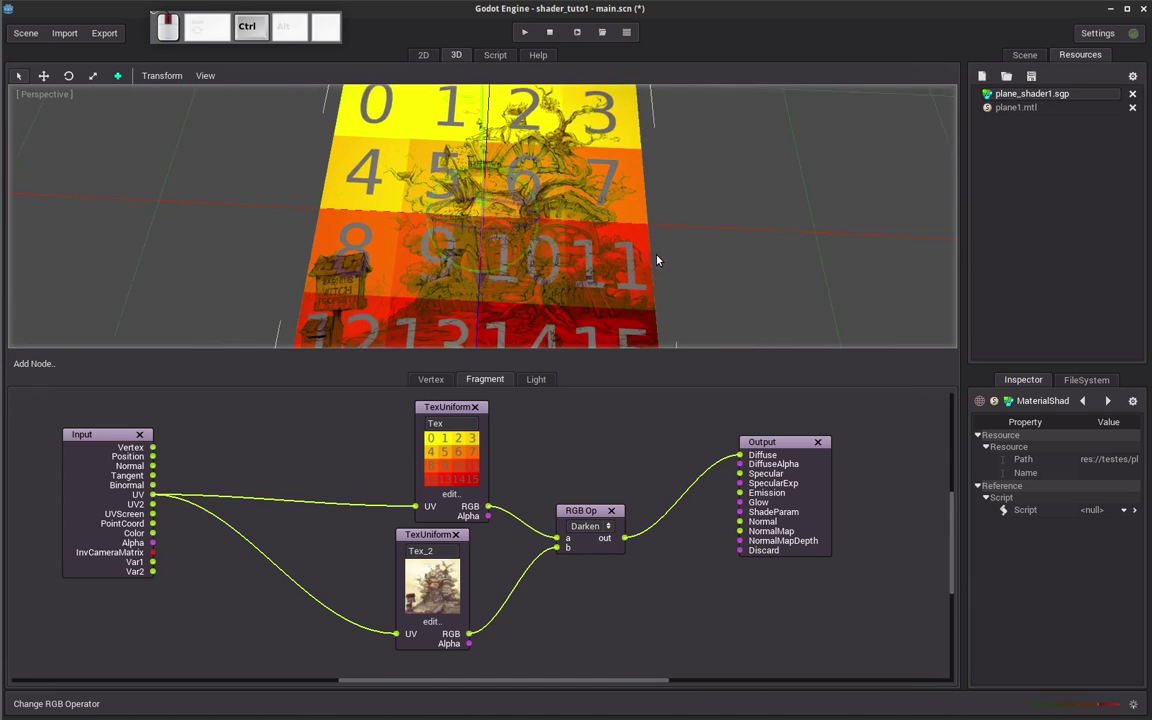
left_click_drag(617, 350, 617, 423)
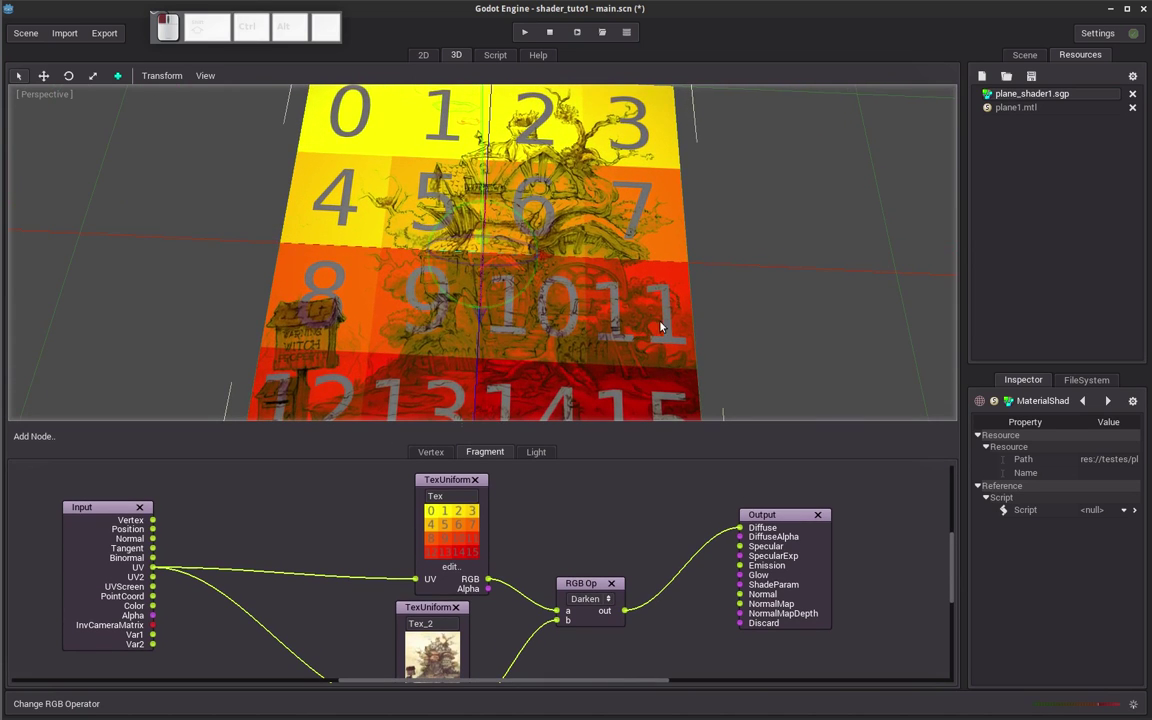
mouse_move(733, 273)
middle_mouse_down("ctrl")
mouse_move(730, 295)
mouse_move(753, 273)
mouse_move(724, 301)
middle_mouse_up("ctrl")
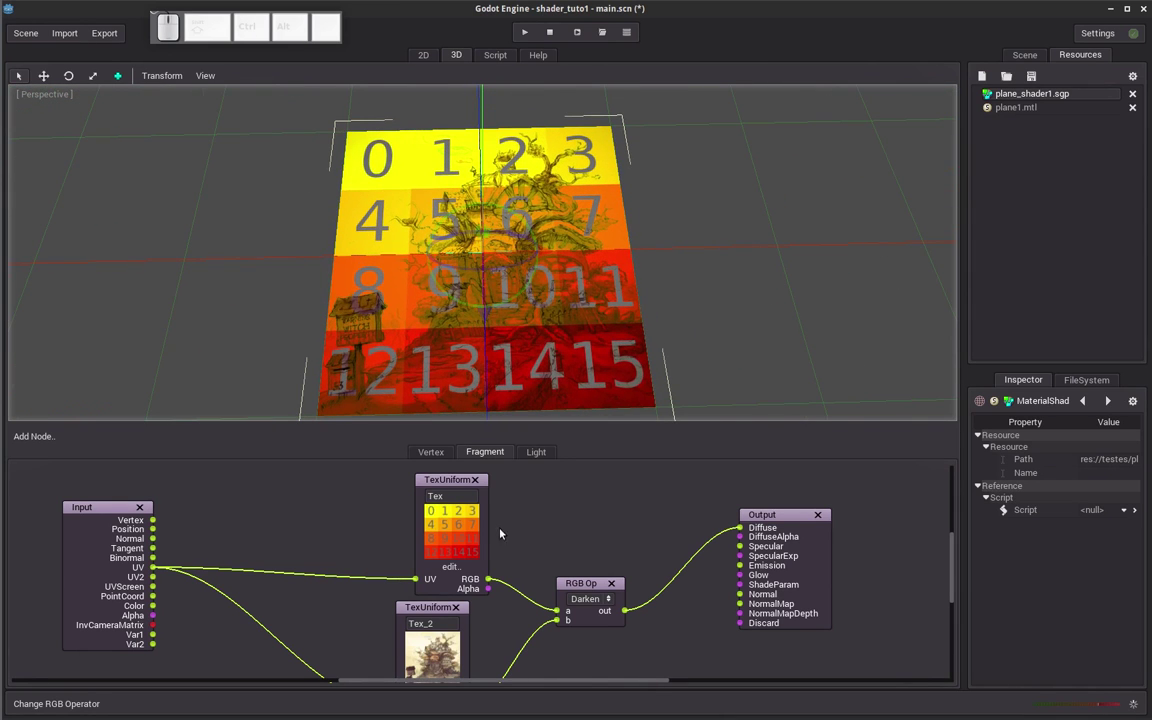
left_click_drag(502, 424, 514, 355)
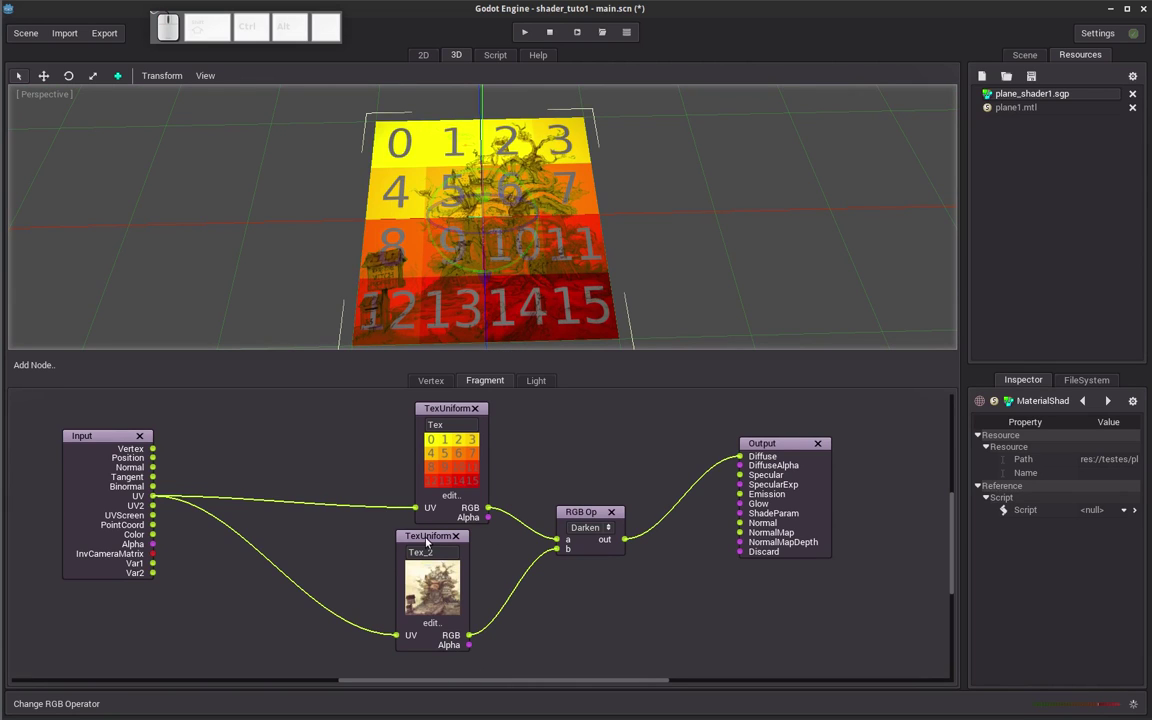
Move Tex_2 left and reconnect its UV input to the Input node's UV rather than UV2.
left_click_drag(426, 542, 365, 542)
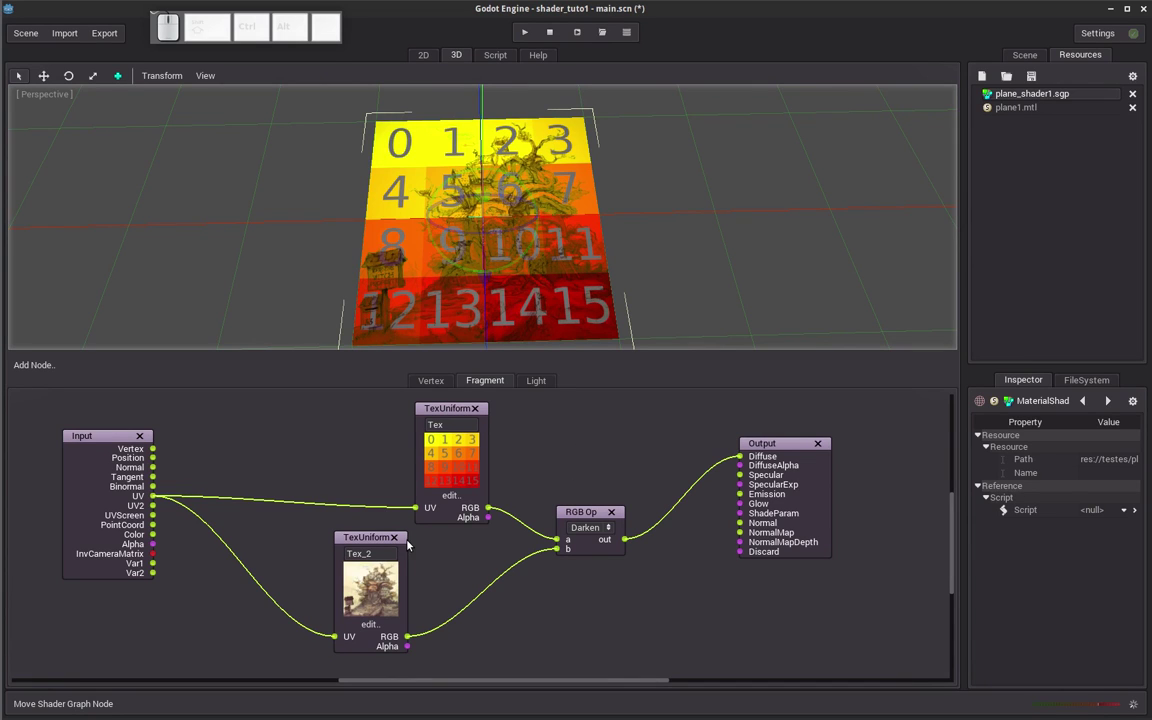
left_click_drag(371, 541, 360, 540)
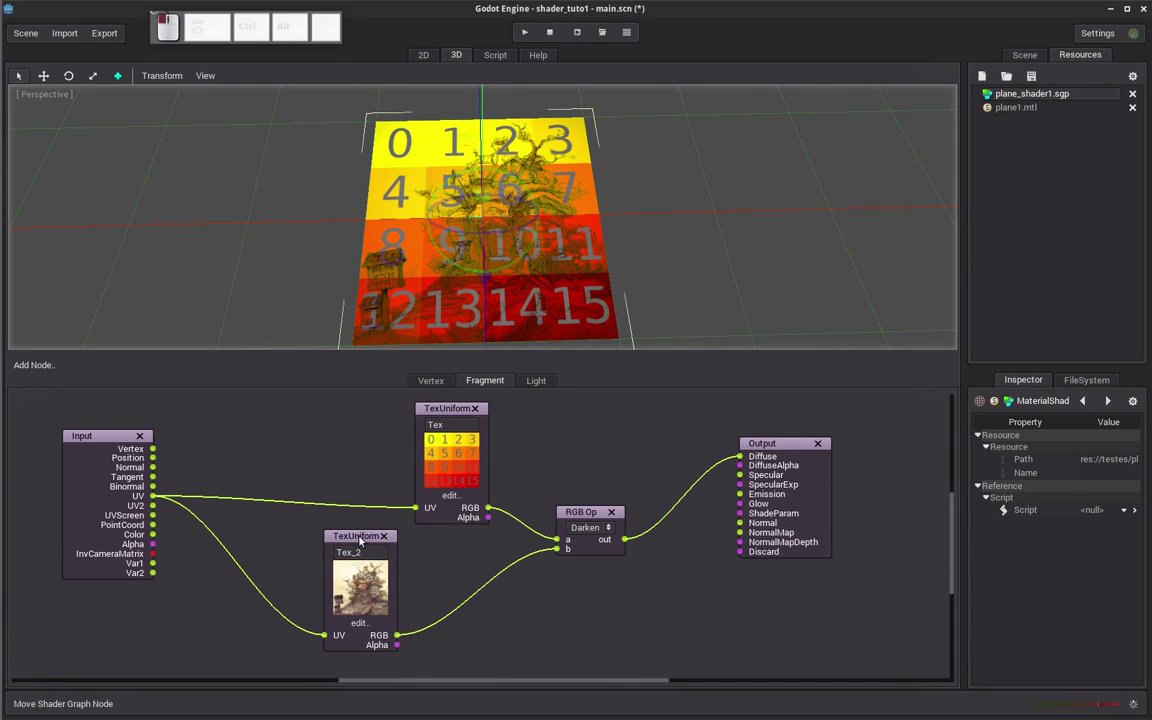
middle_click_drag(498, 192, 563, 248)
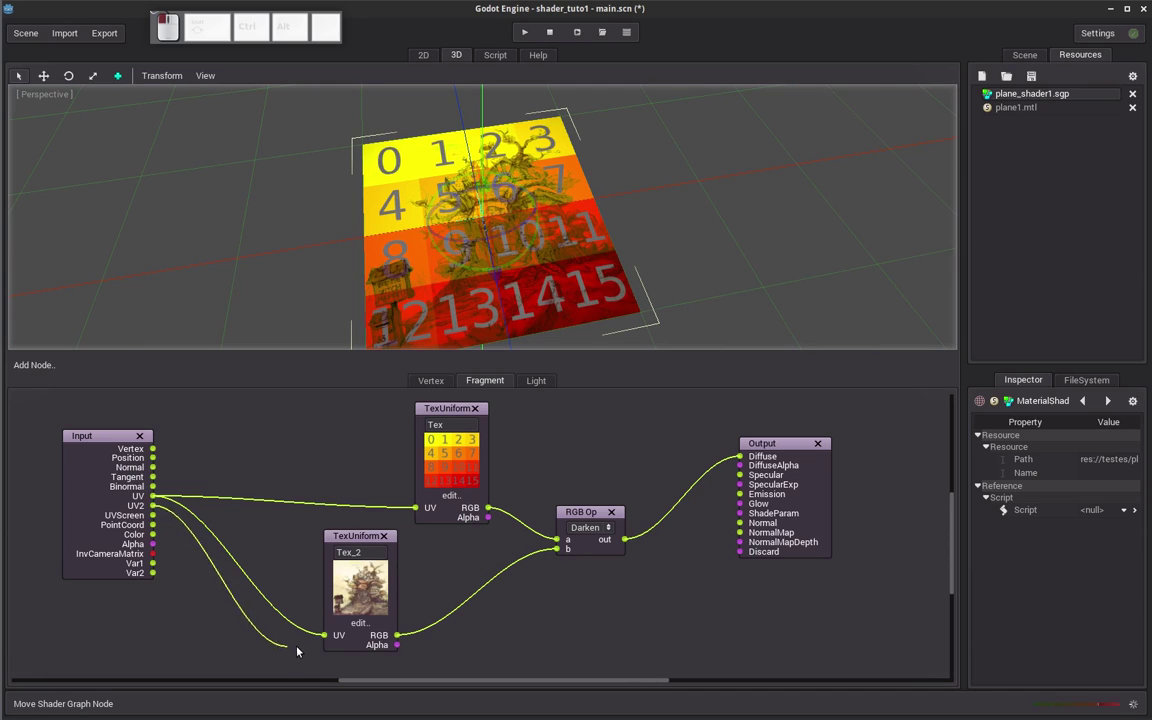
left_click_drag(200, 557, 322, 637)
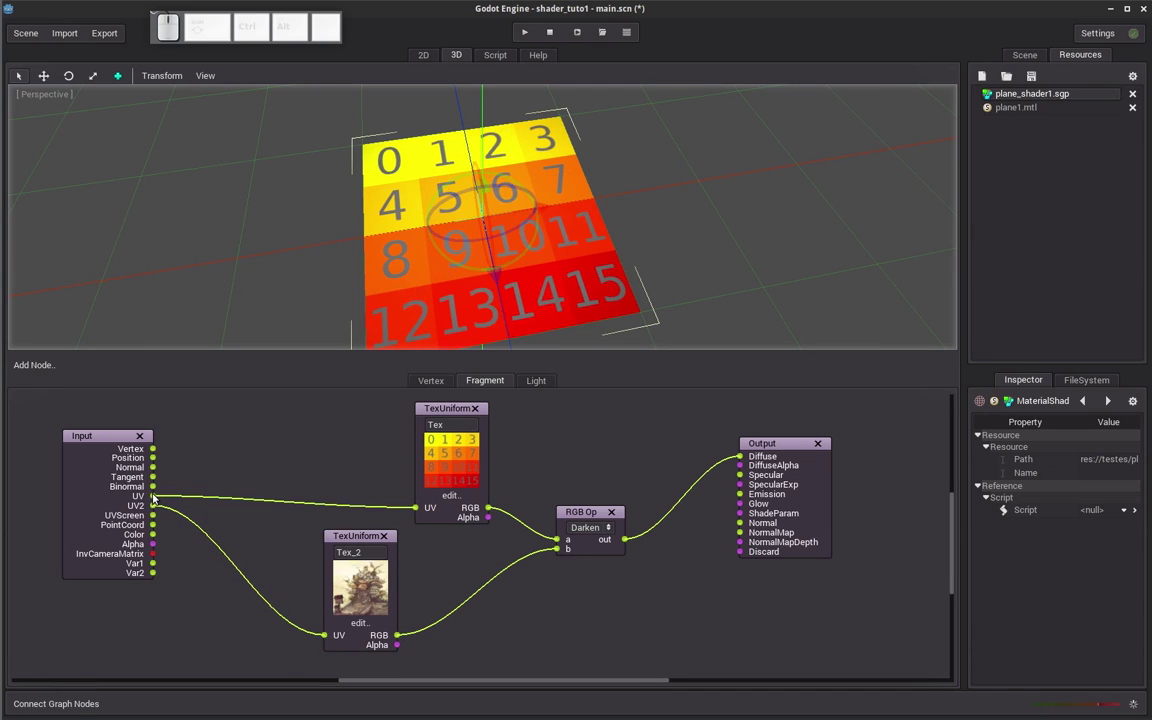
left_click_drag(152, 496, 325, 640)
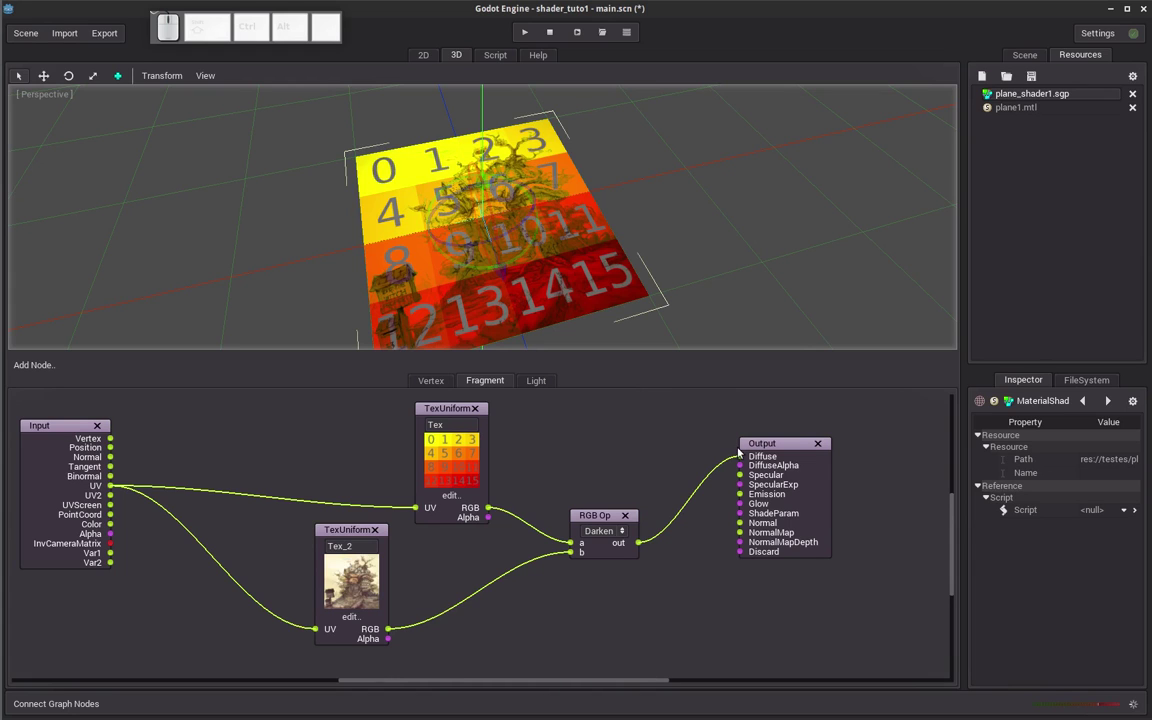
left_click(43, 367)
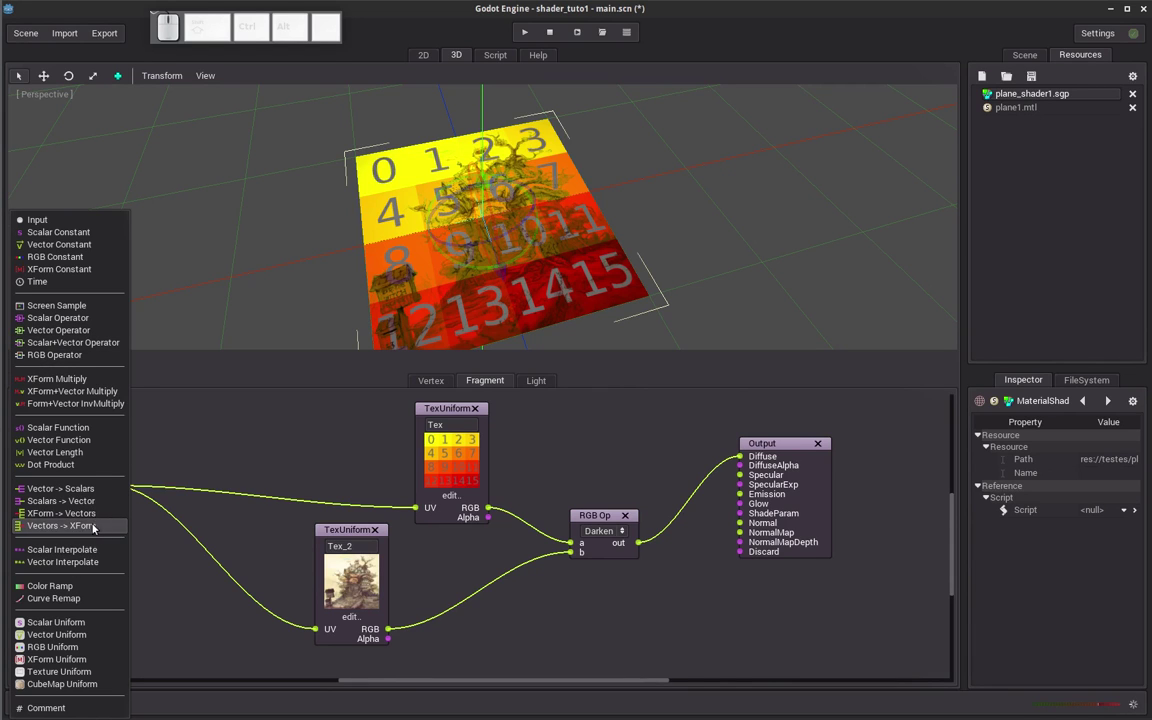
Place a Time node below Input and shift both texture nodes to the right.
left_click(38, 282)
left_click_drag(184, 593, 104, 633)
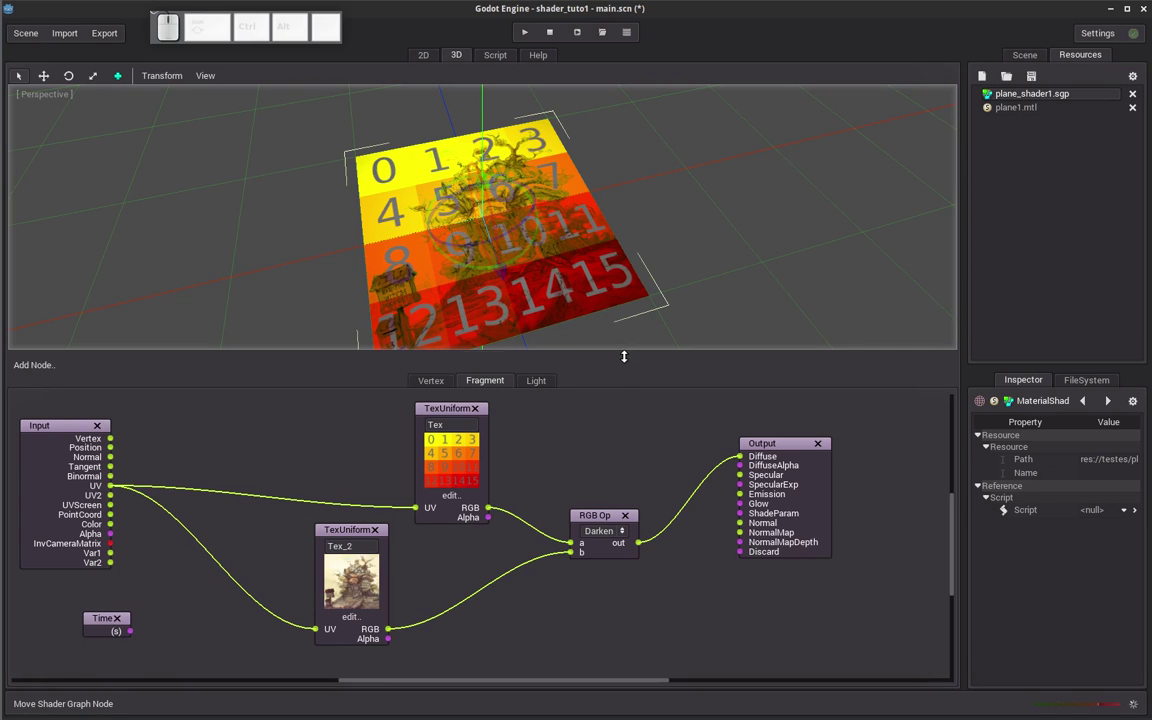
left_click_drag(623, 356, 627, 331)
left_click_drag(430, 417, 486, 417)
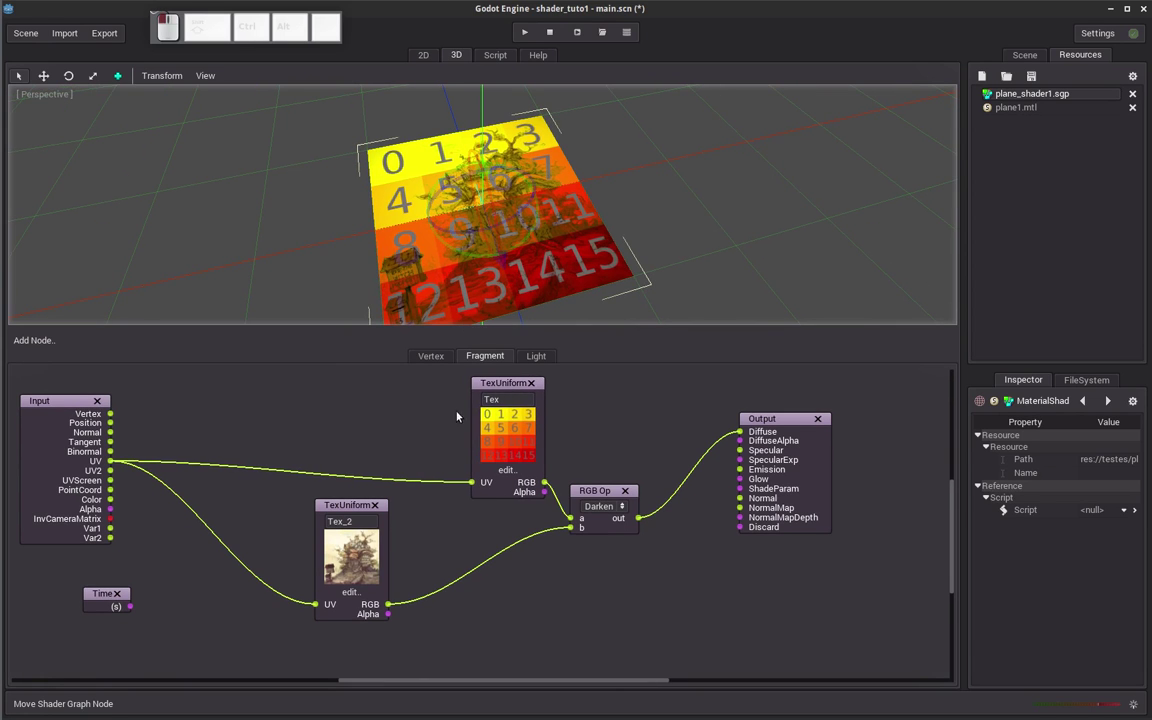
left_click_drag(353, 507, 470, 517)
left_click_drag(99, 600, 88, 590)
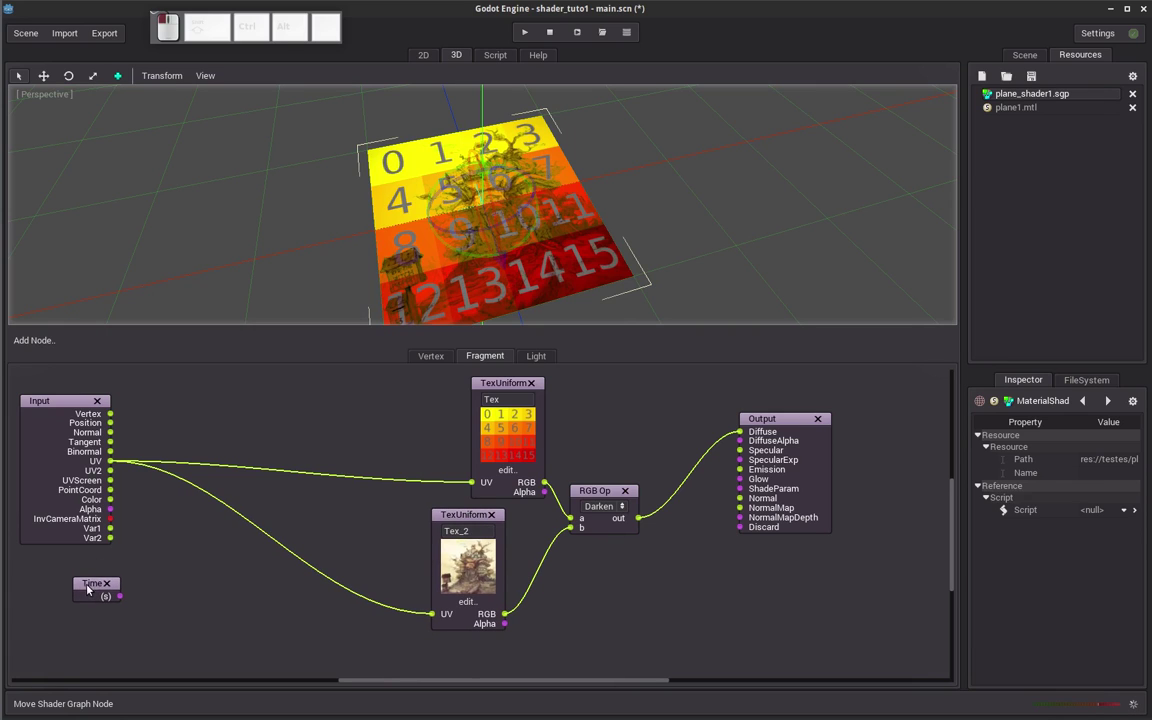
left_click(46, 346)
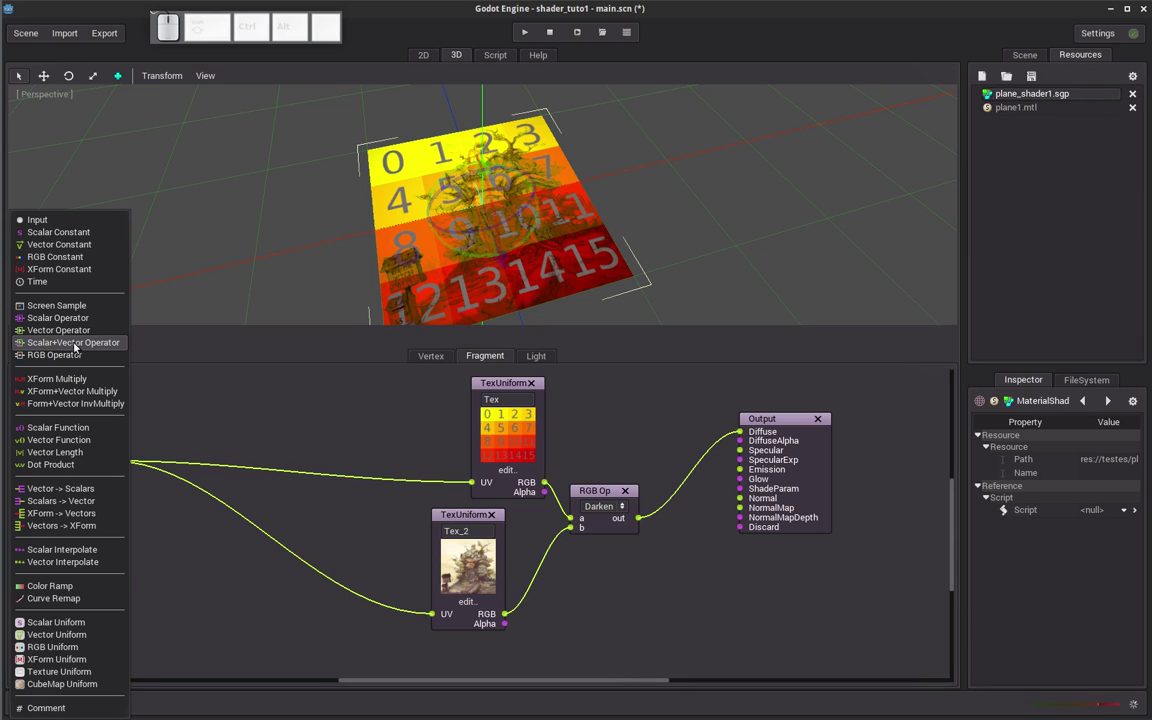
Add a VecScalarOp beside Time, feeding Input UV into a and its result into Tex_2's UV.
left_click(74, 346)
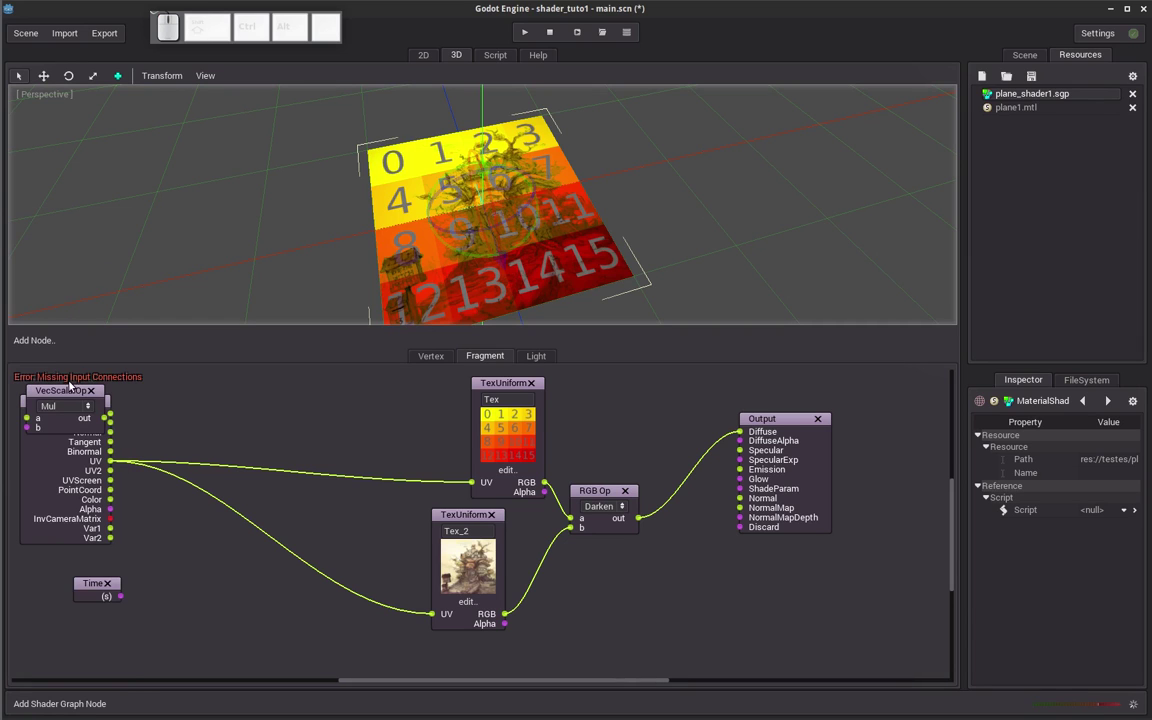
left_click_drag(55, 358, 218, 565)
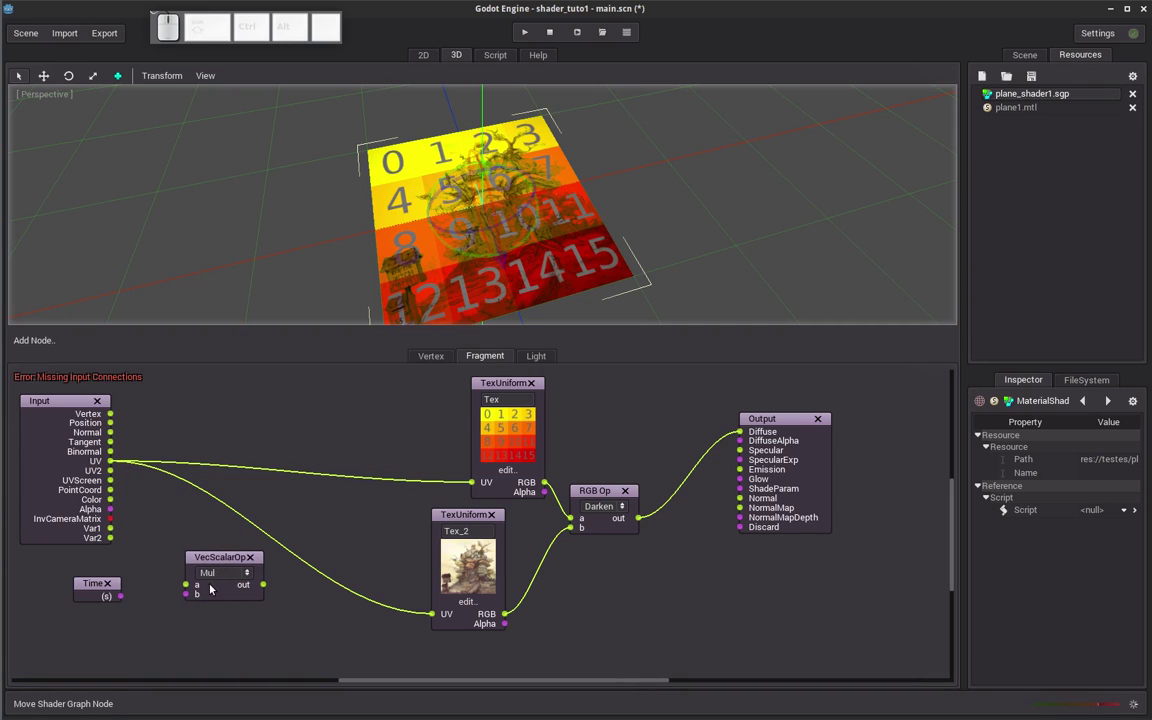
left_click_drag(110, 461, 183, 585)
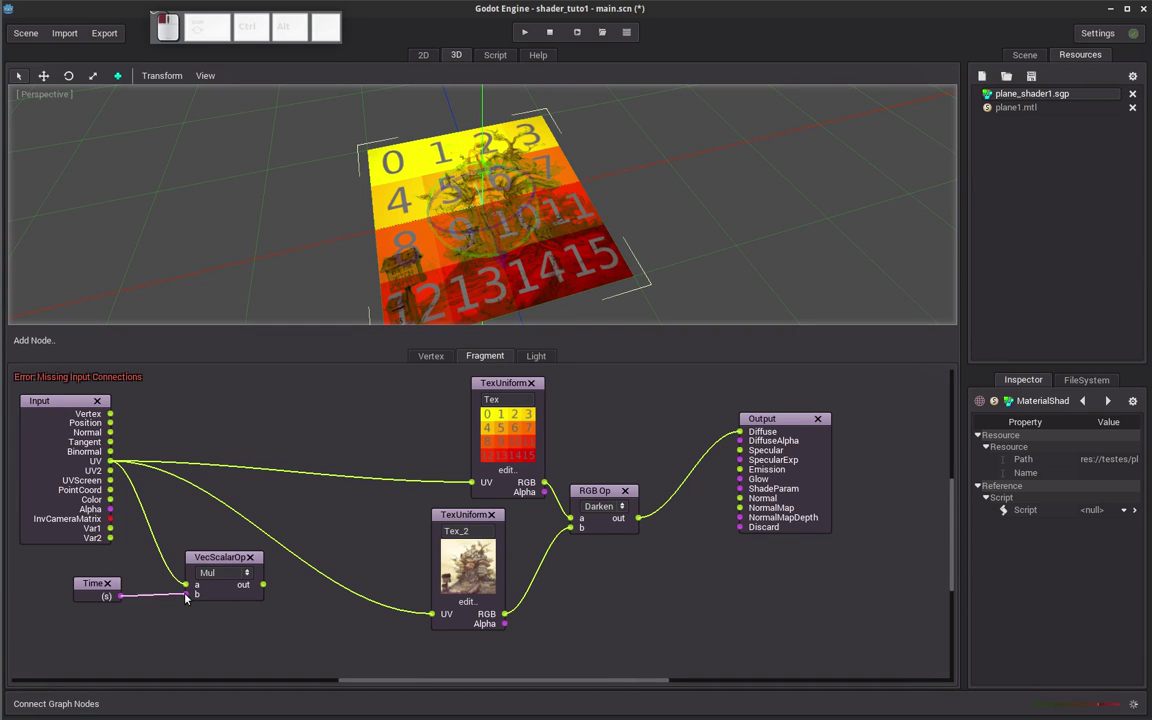
left_click_drag(263, 585, 432, 613)
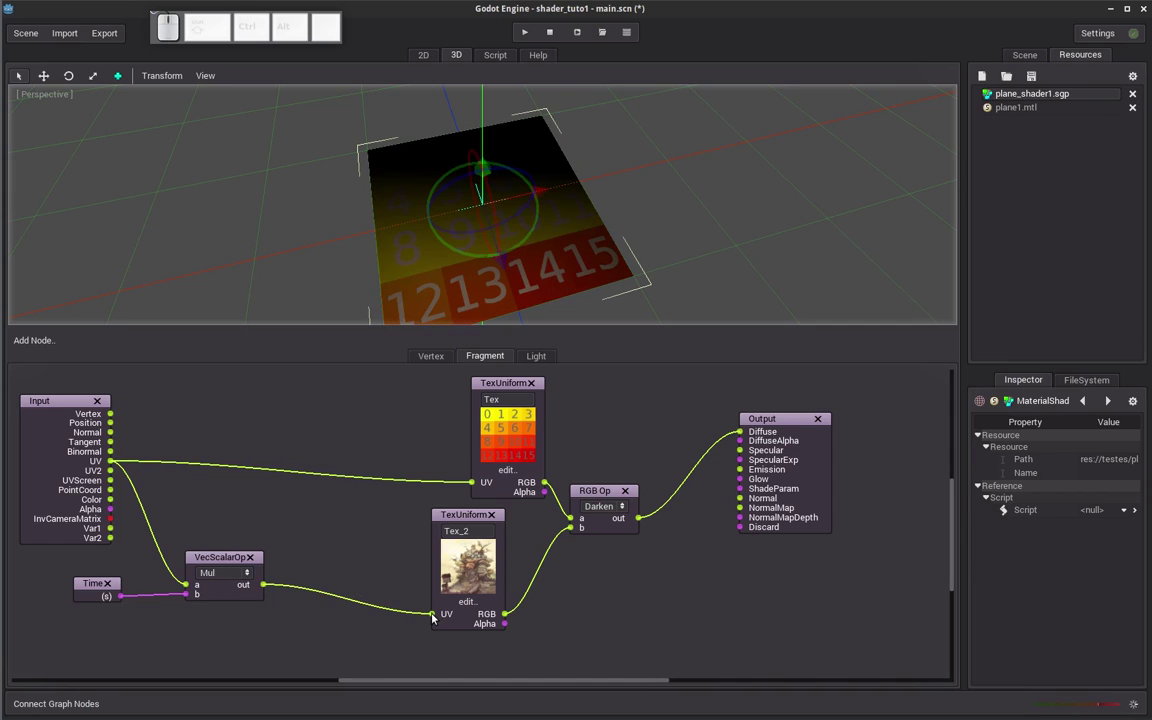
Try Div and Pow, keep Mul as the operation, and link the tiles texture's Alpha to DiffuseAlpha.
left_click(240, 573)
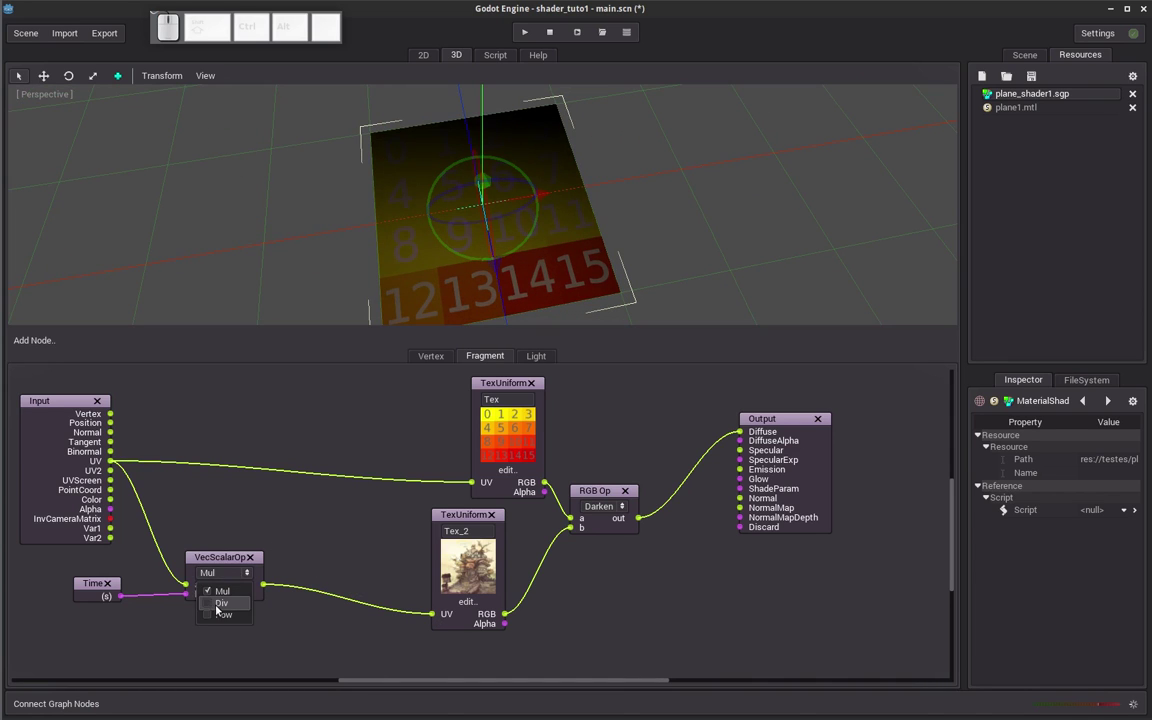
left_click(209, 604)
left_click(222, 573)
left_click(227, 614)
left_click(222, 573)
left_click(229, 594)
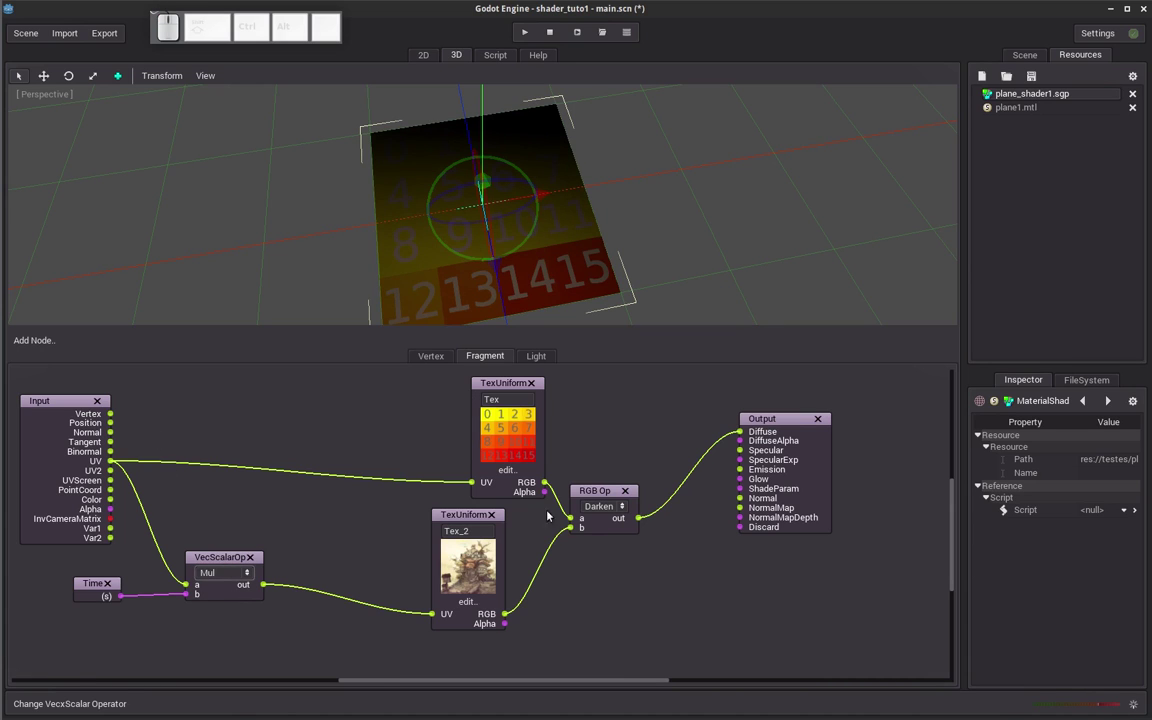
left_click_drag(545, 492, 741, 443)
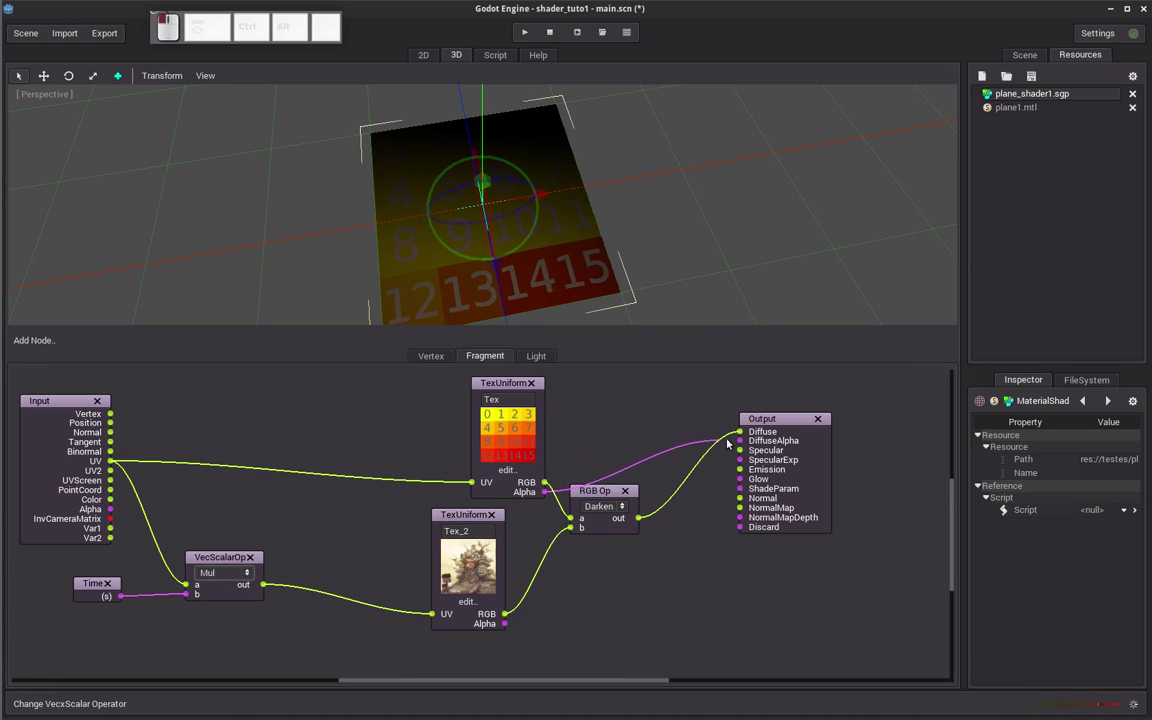
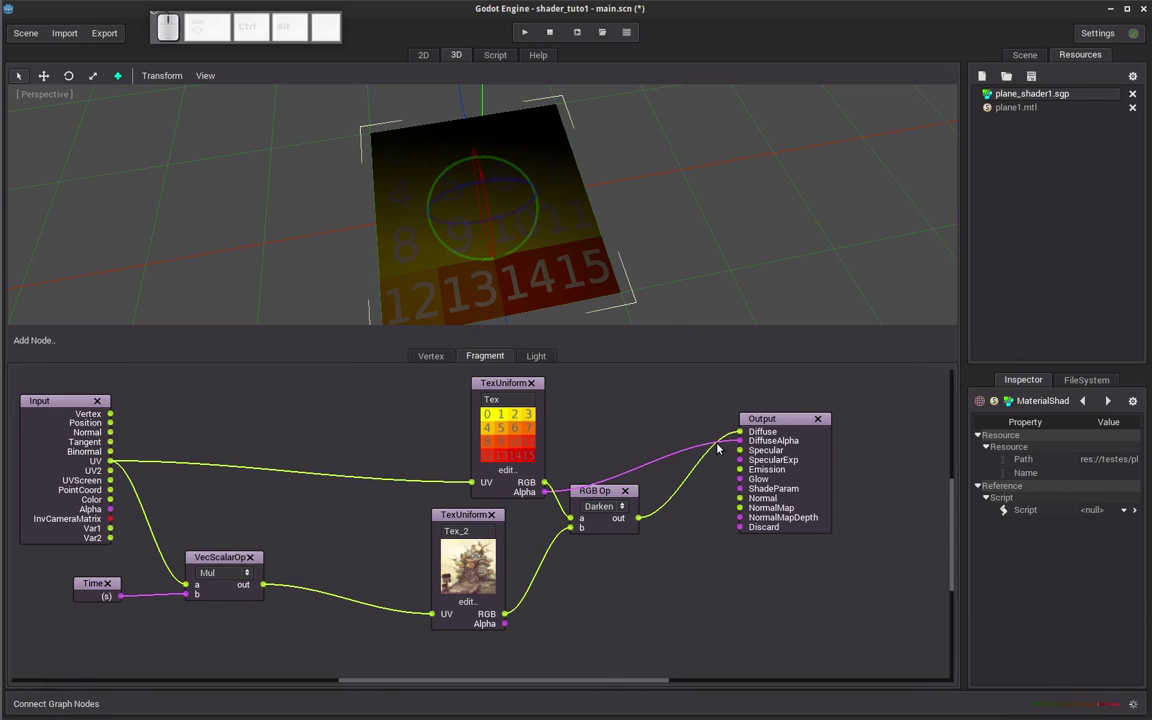
Switch the RGB Op node's blend mode from Darken to Screen.
left_click_drag(595, 497, 621, 507)
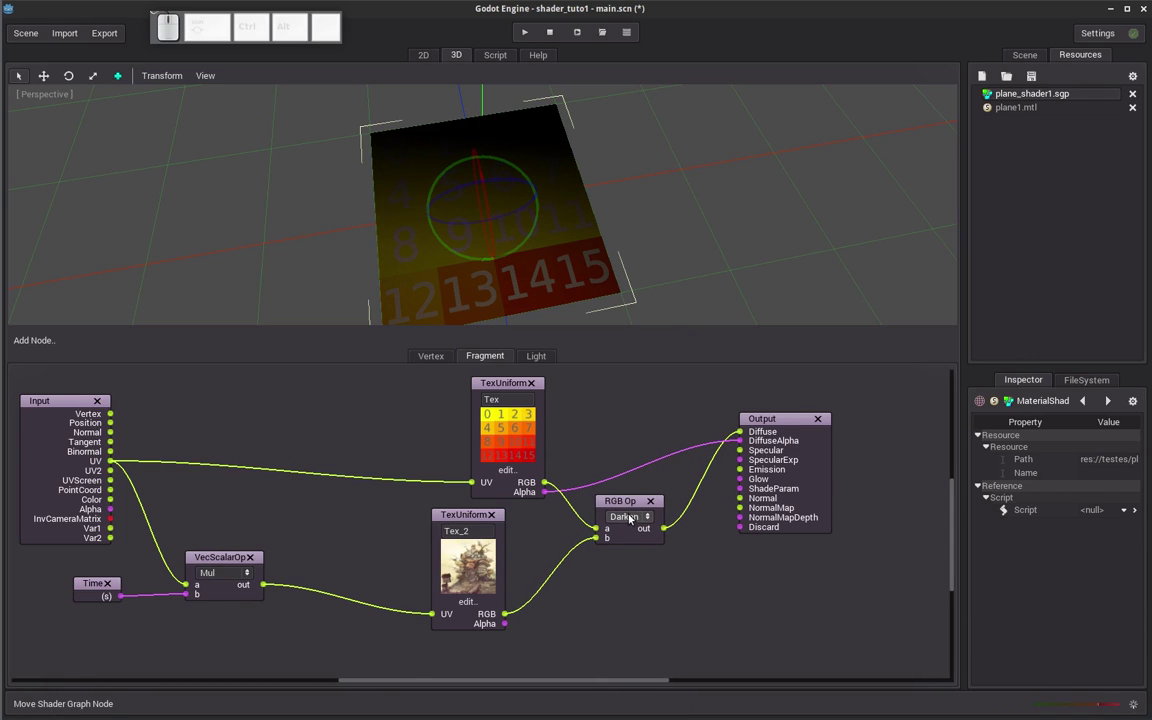
left_click(628, 516)
left_click(634, 536)
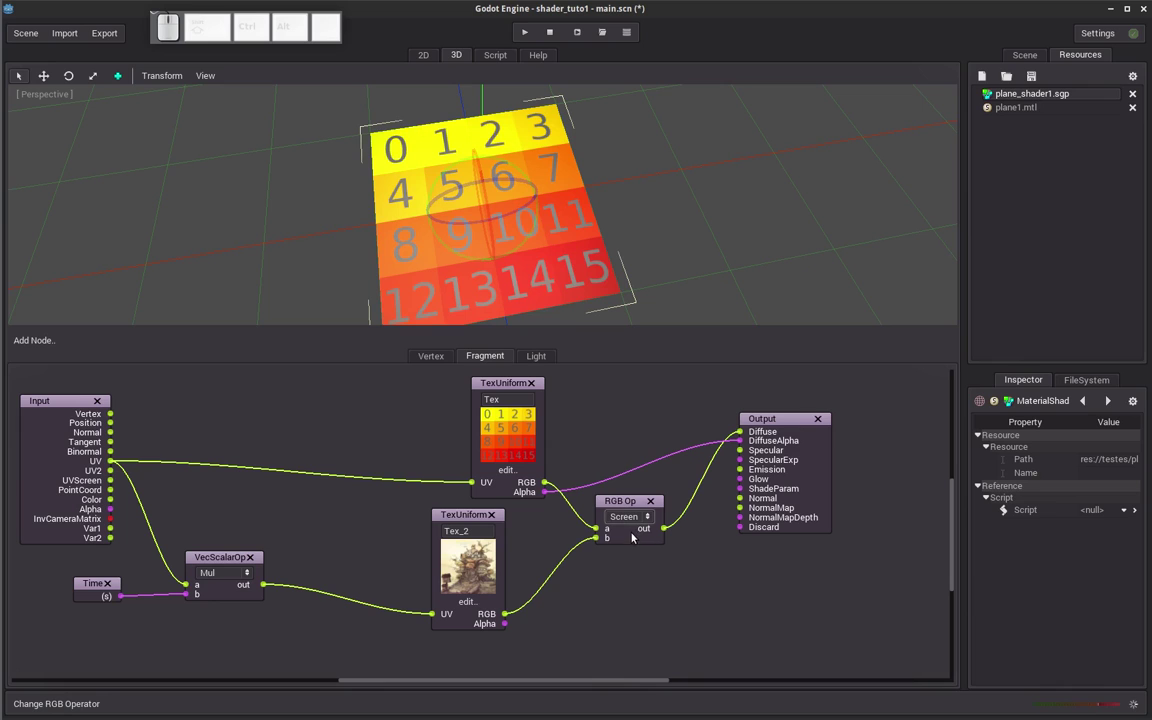
Spread out the graph by moving VecScalarOp right and Time down-left.
left_click_drag(217, 560, 318, 551)
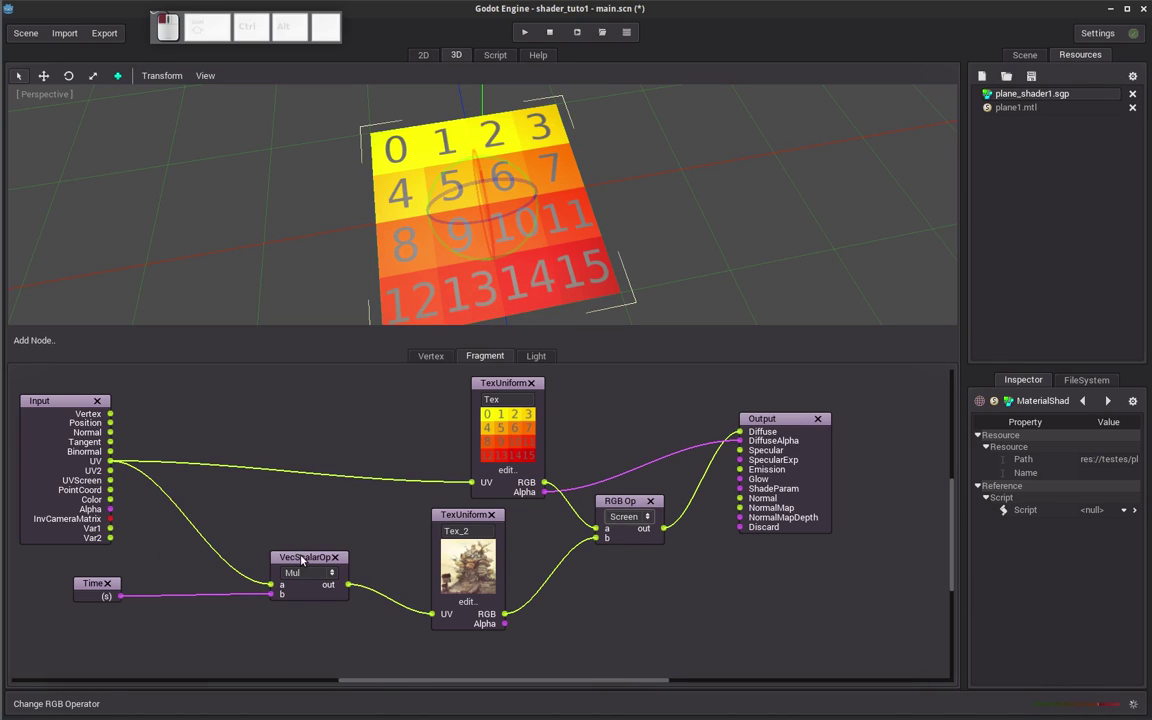
left_click_drag(97, 587, 72, 597)
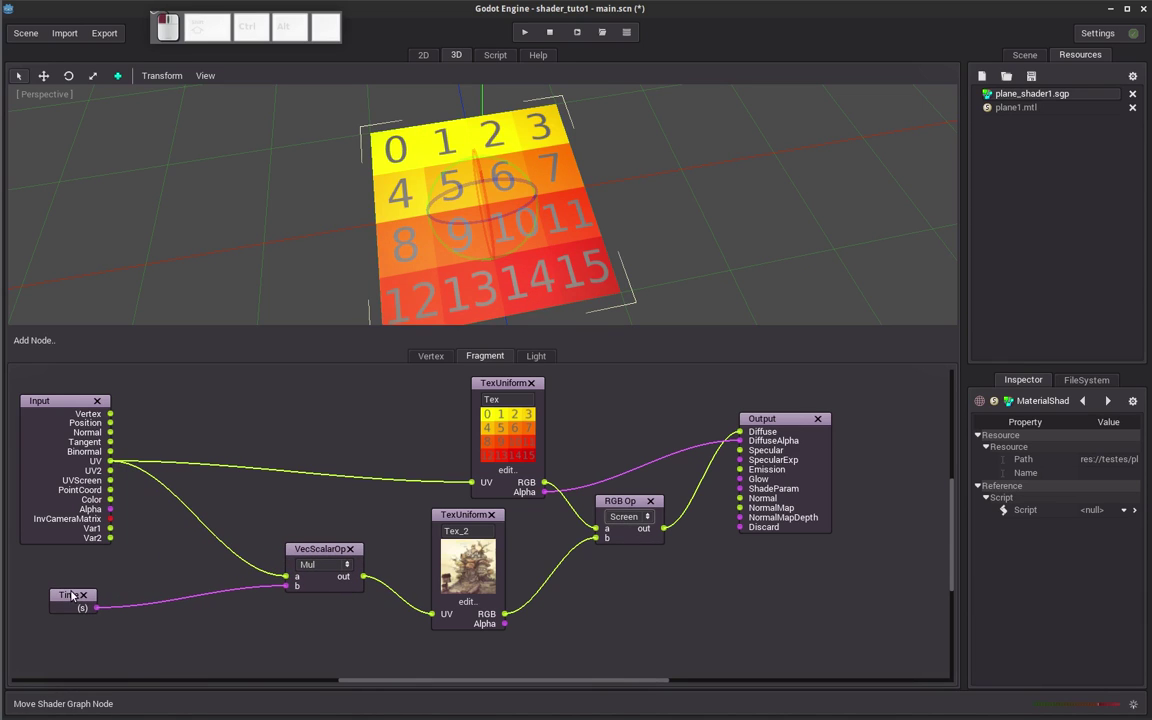
left_click(35, 341)
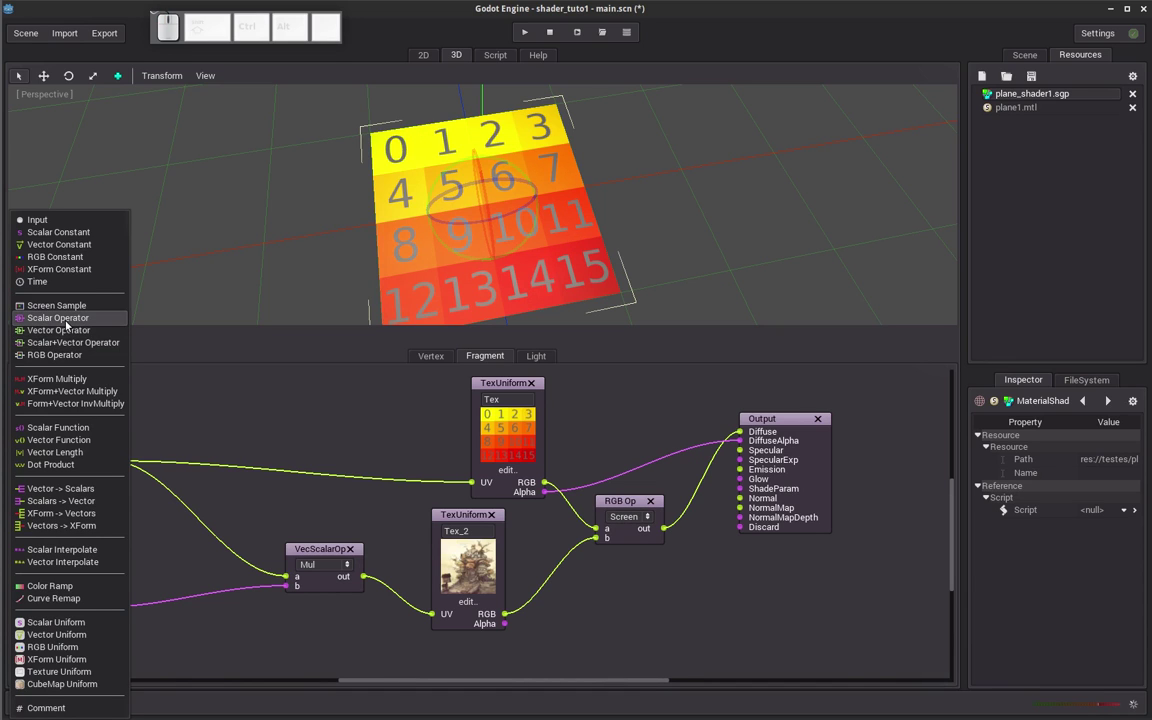
Add a Scalar Operator node and line it up beside the Time node.
left_click(65, 320)
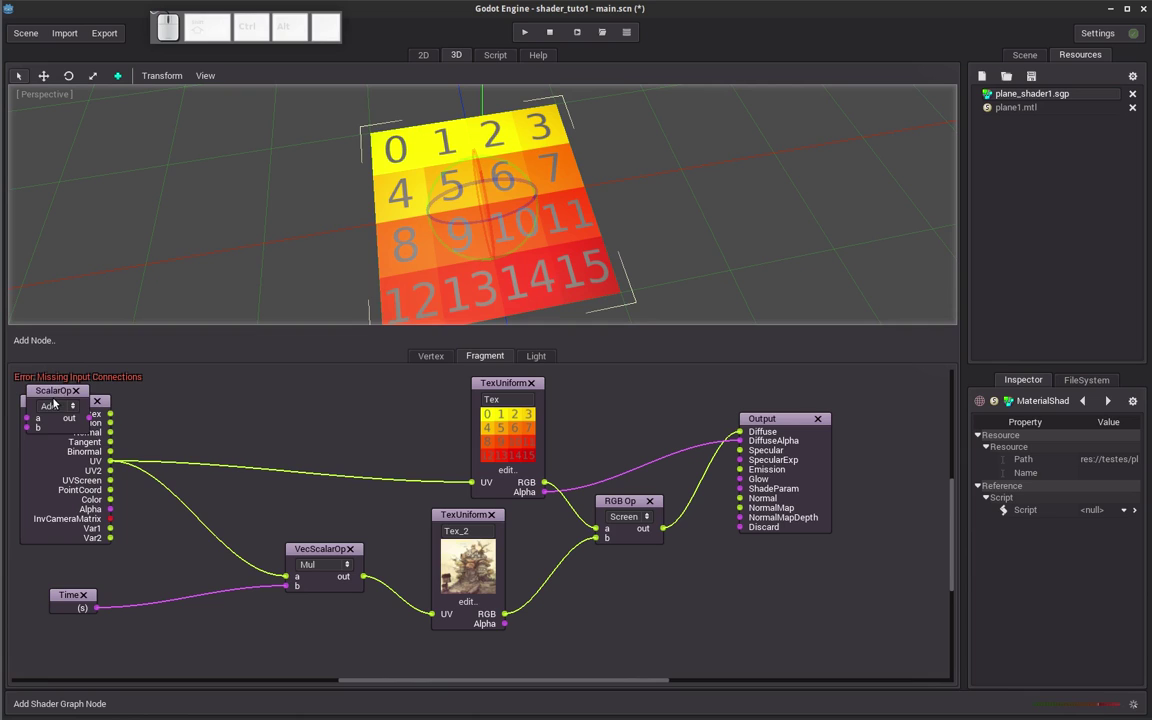
left_click_drag(53, 402, 187, 610)
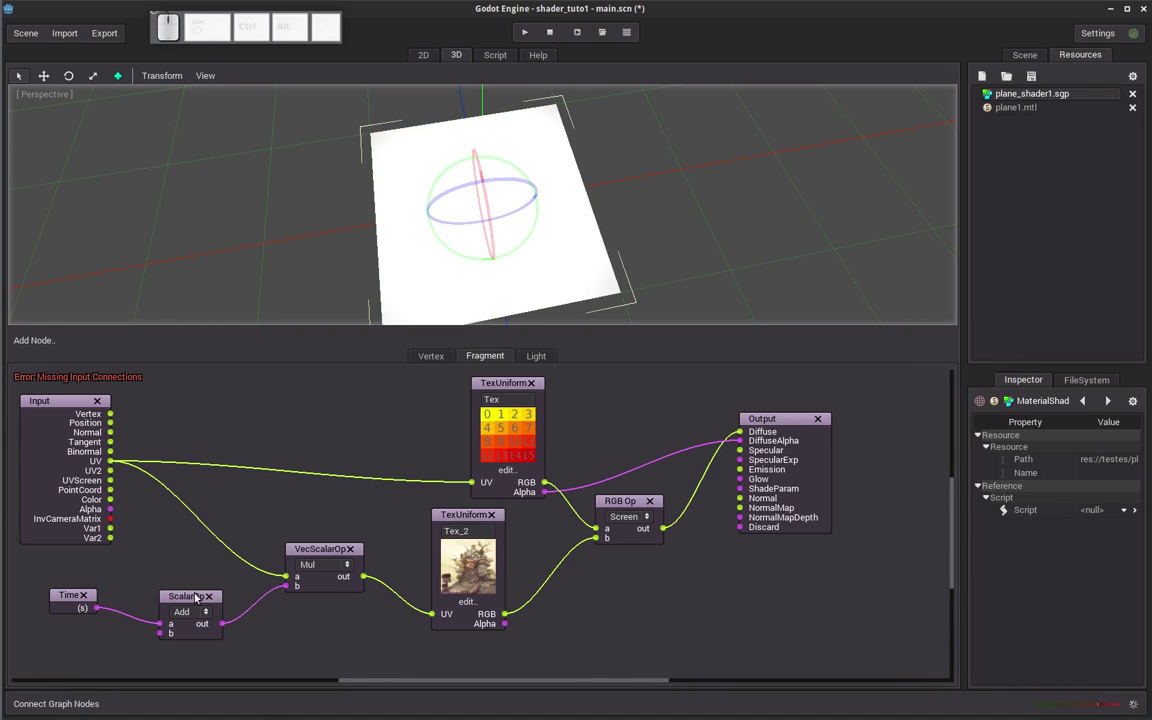
left_click_drag(212, 594, 209, 562)
left_click_drag(74, 597, 70, 570)
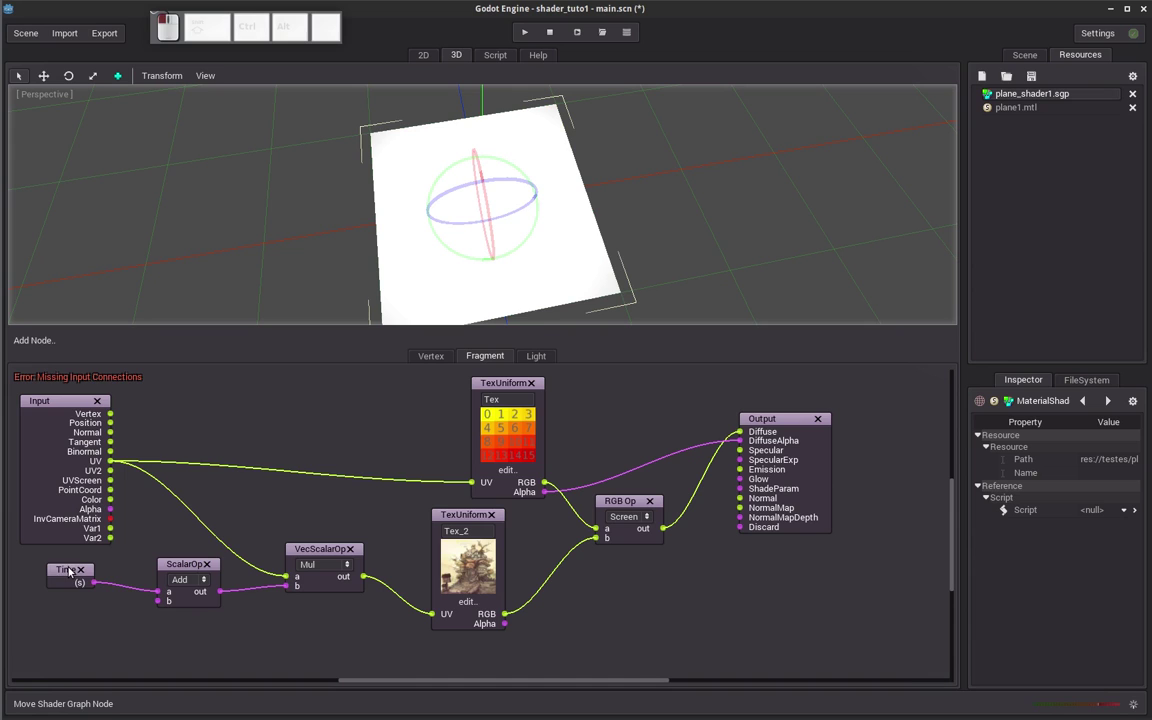
Add a Scalar Constant node below Time and connect it to ScalarOp input b.
left_click(55, 341)
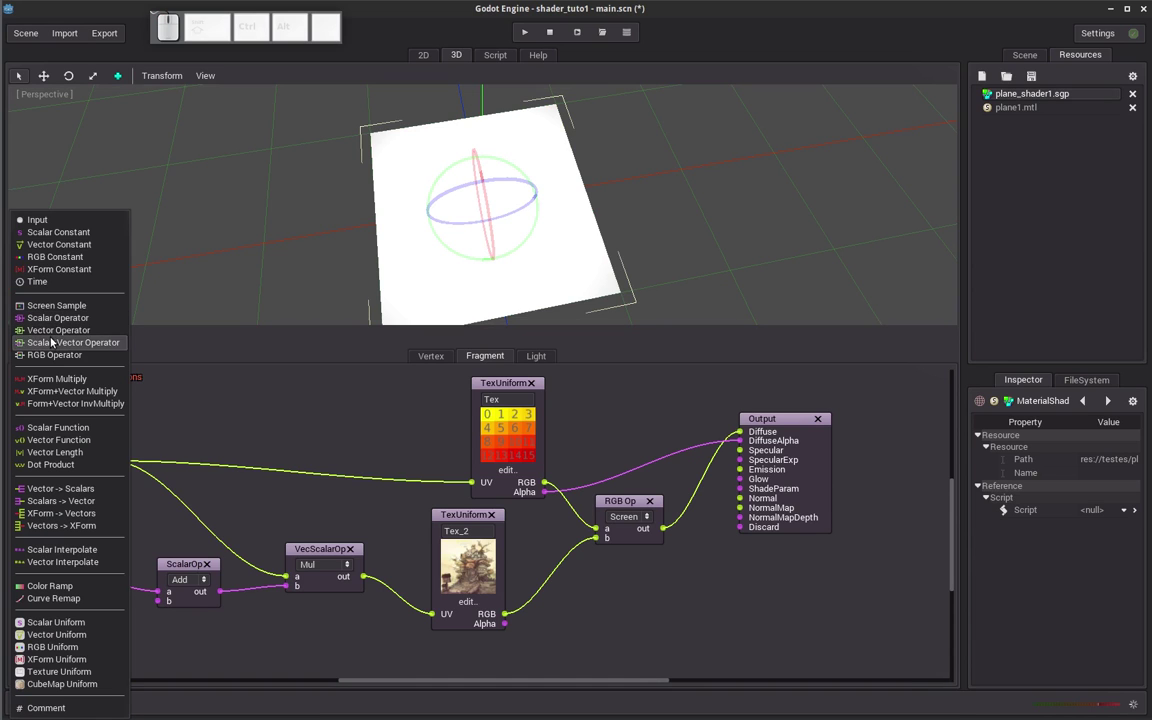
left_click(74, 234)
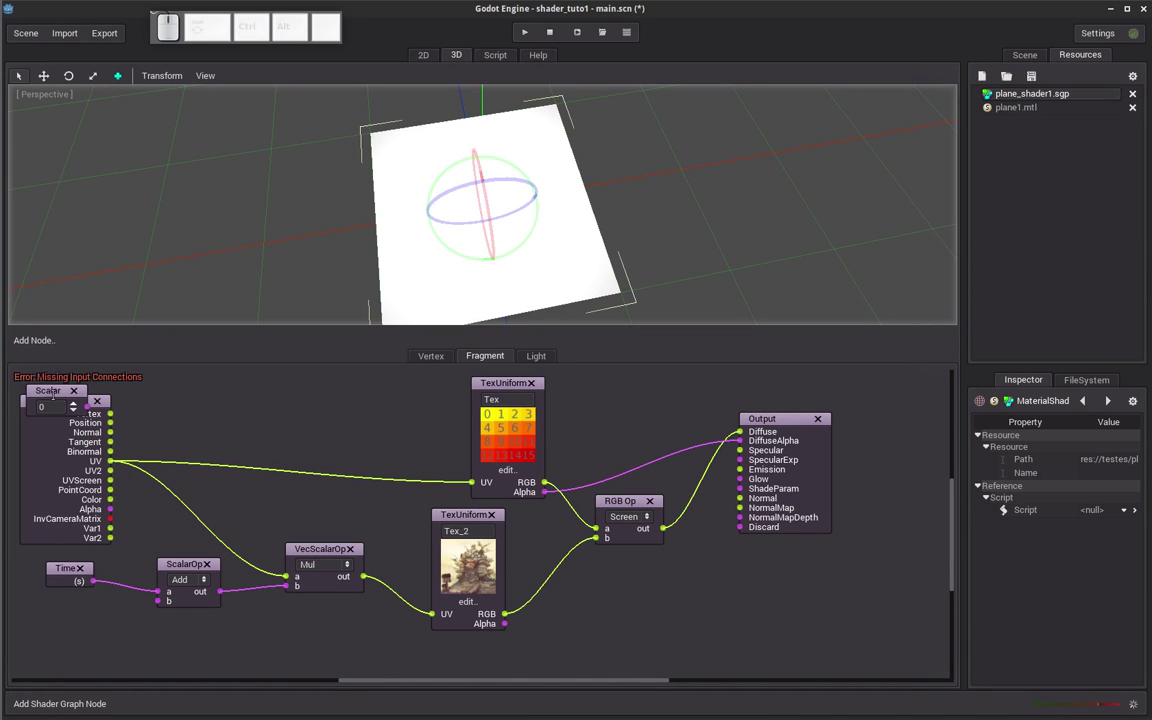
left_click_drag(51, 391, 59, 619)
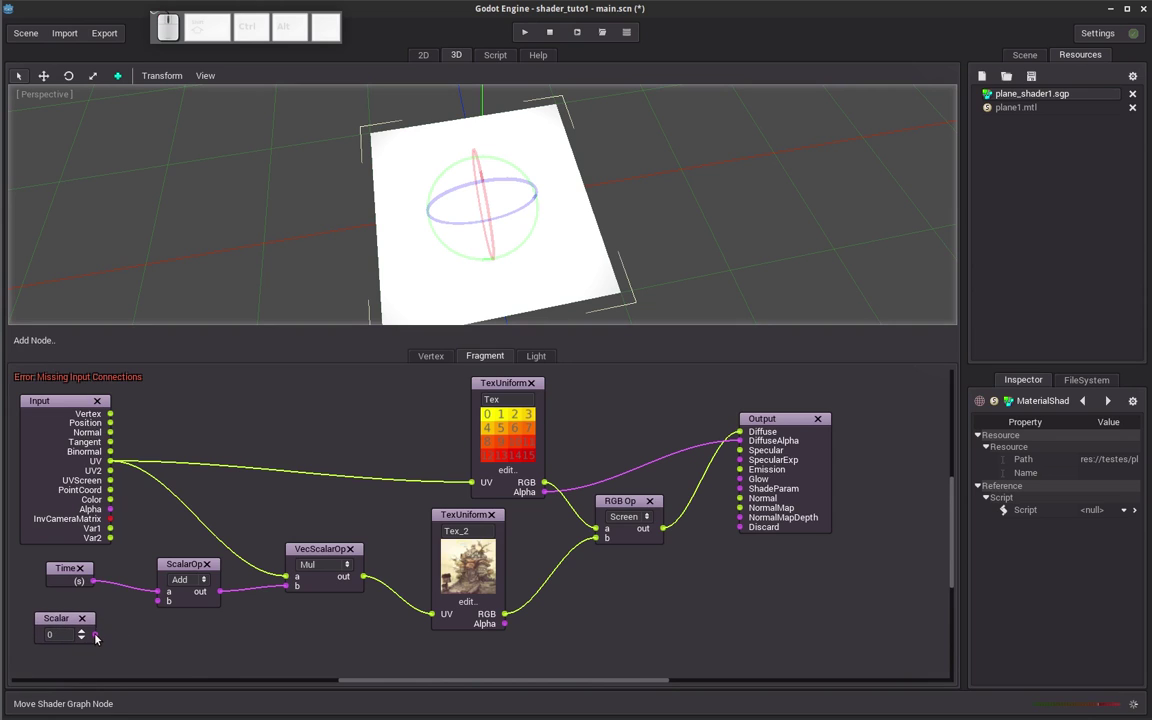
left_click_drag(216, 589, 218, 590)
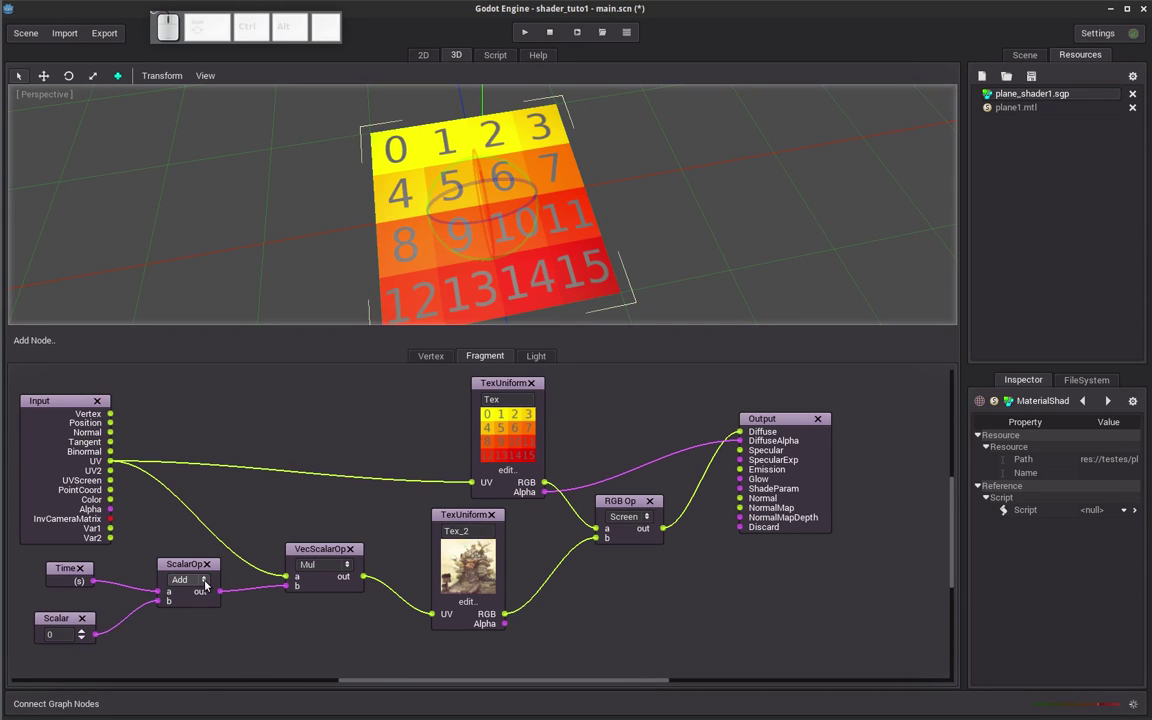
left_click(185, 579)
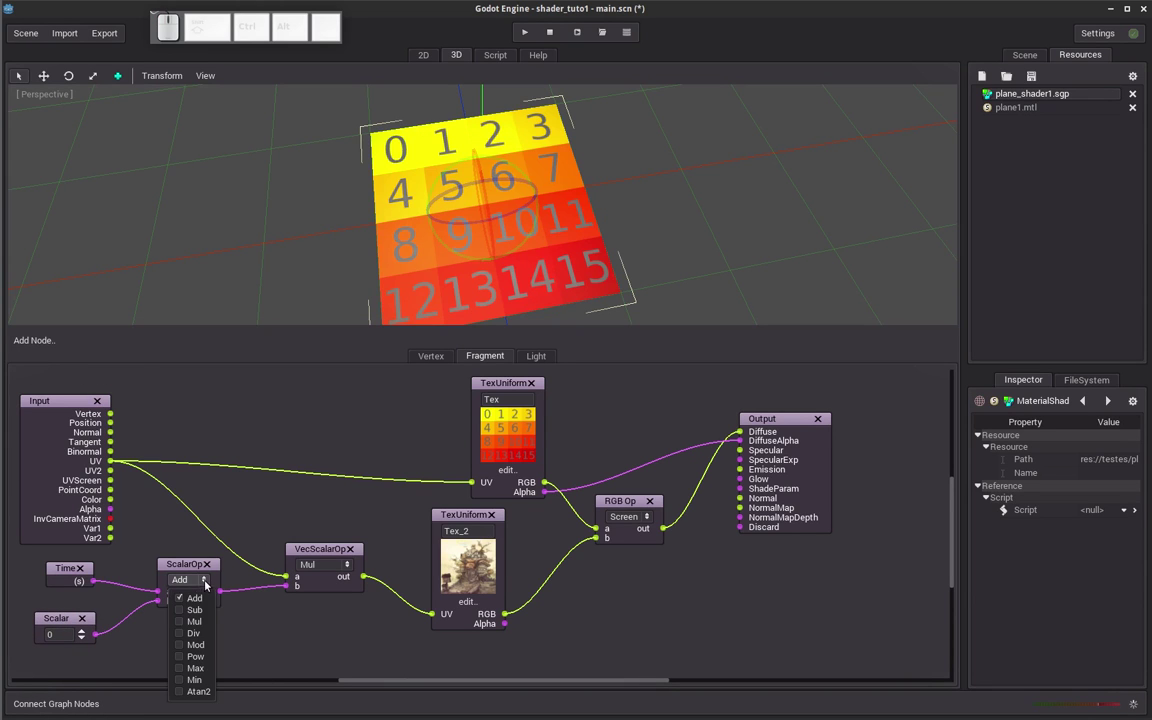
Set the ScalarOp operation to Mod and the Scalar constant to 1.
left_click(182, 646)
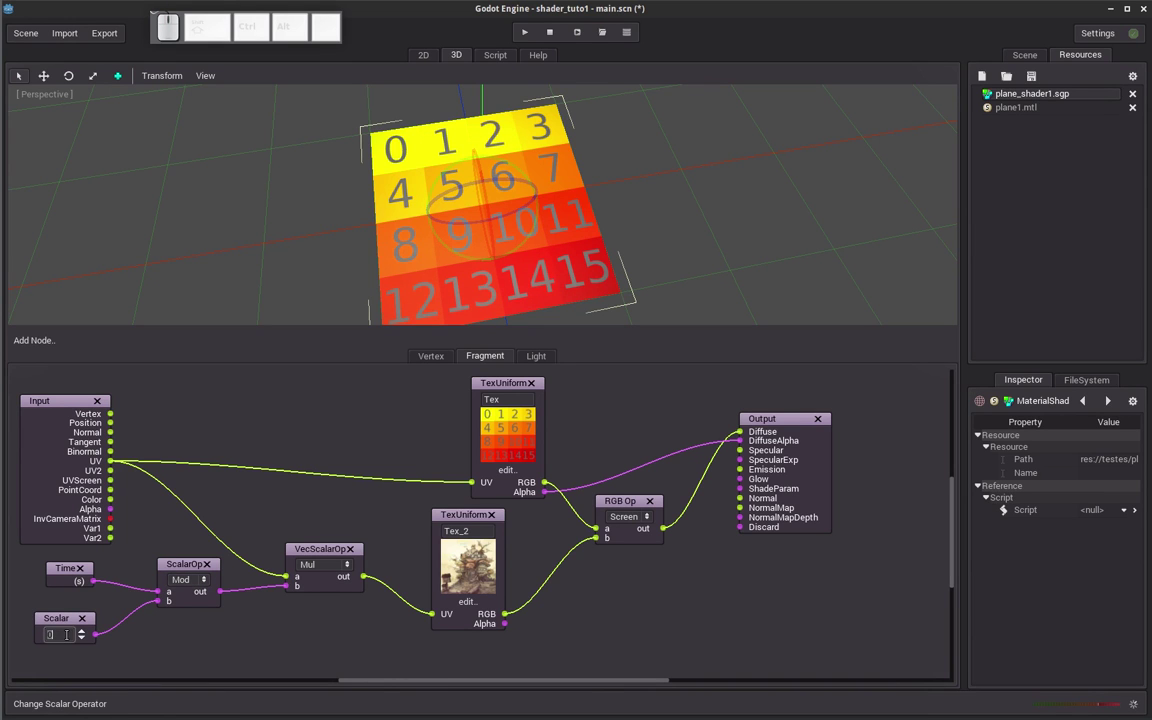
type("1")
key("Return")
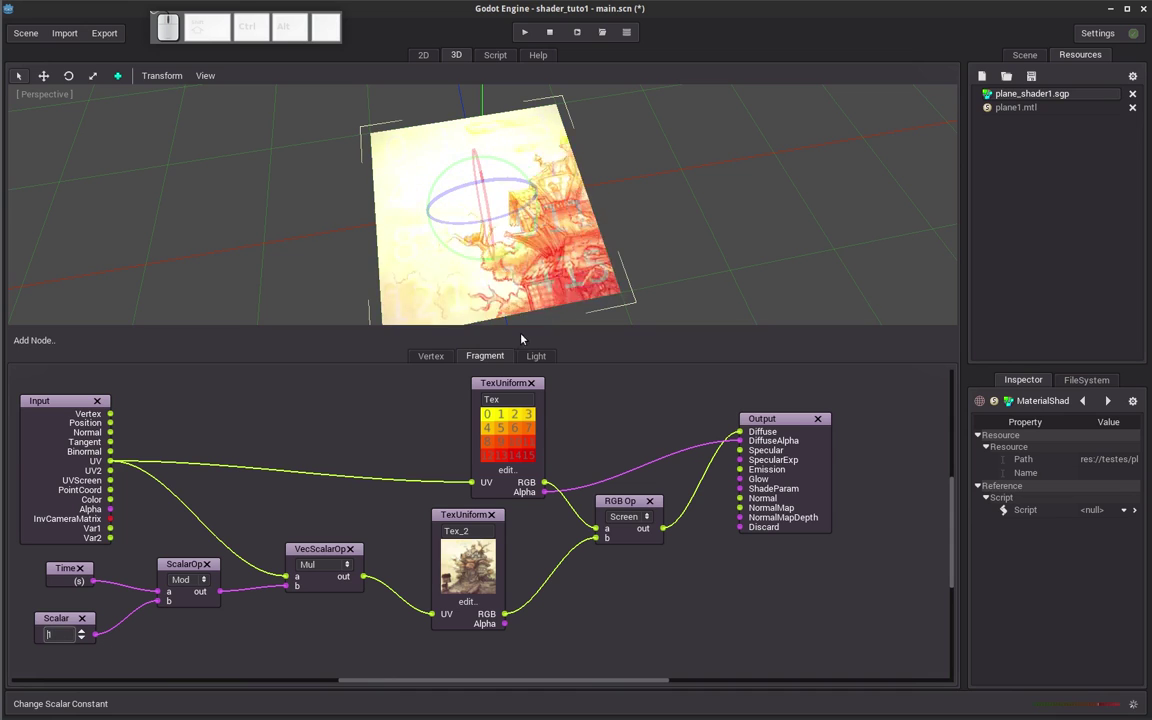
middle_click_drag(657, 178, 660, 168)
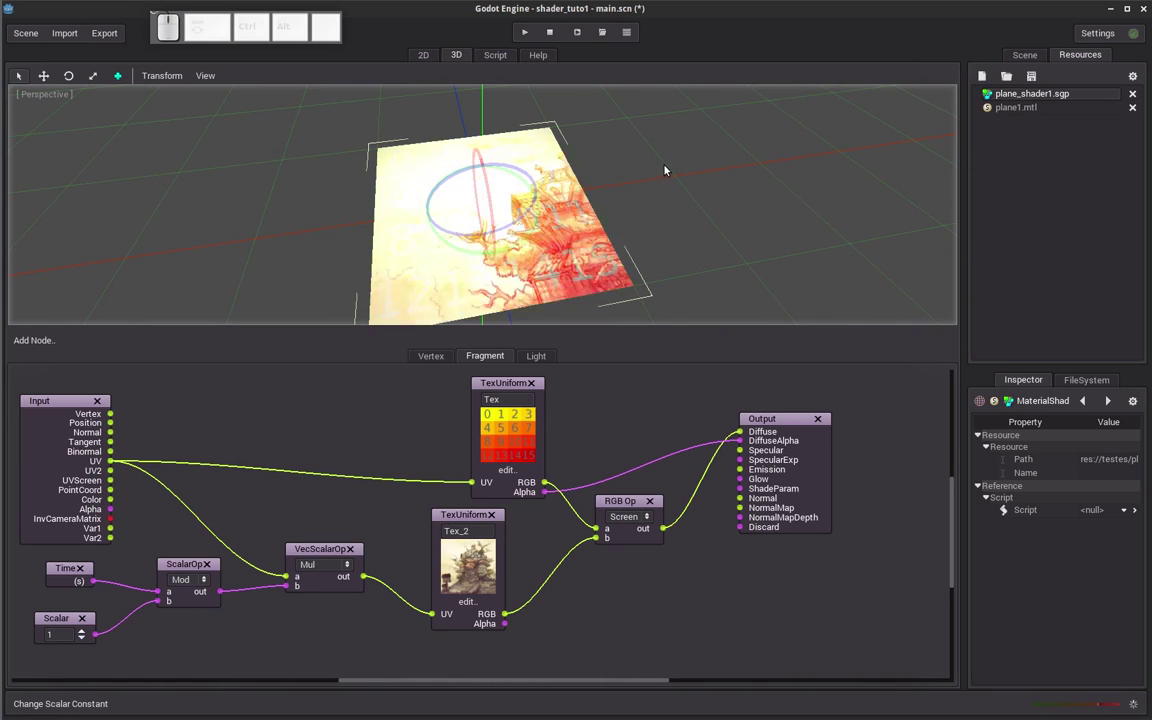
Change ScalarOp to Div and rework its links, keeping the Scalar constant on input b.
left_click(204, 581)
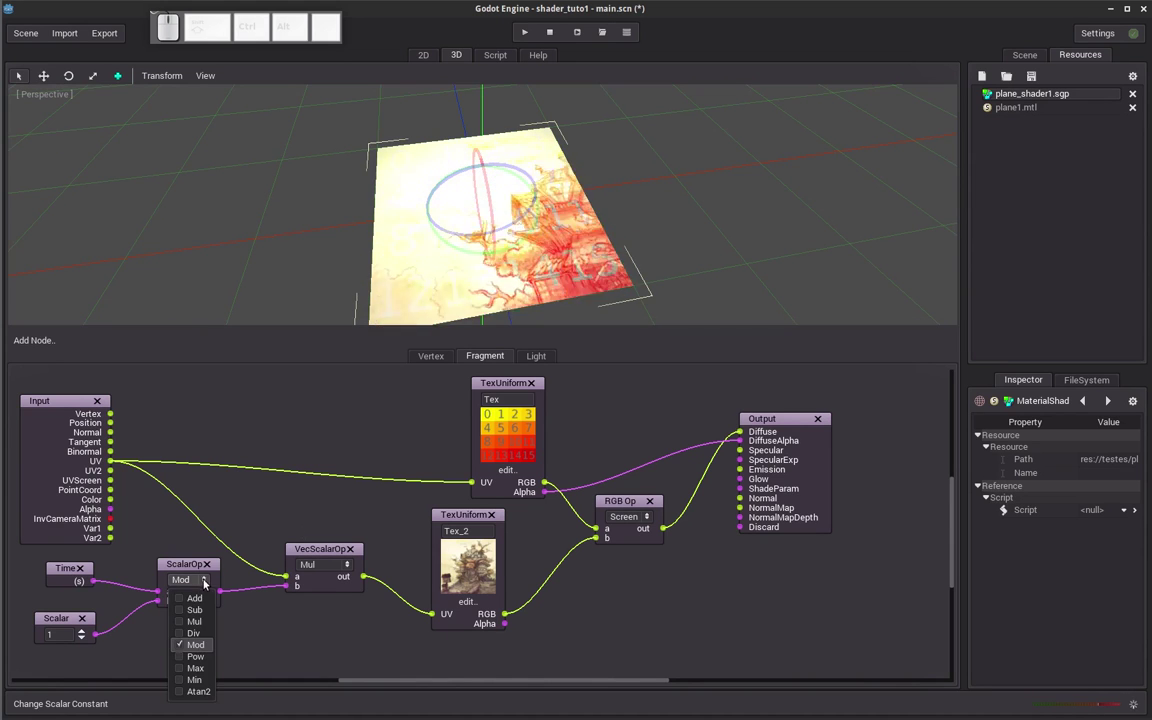
left_click(195, 635)
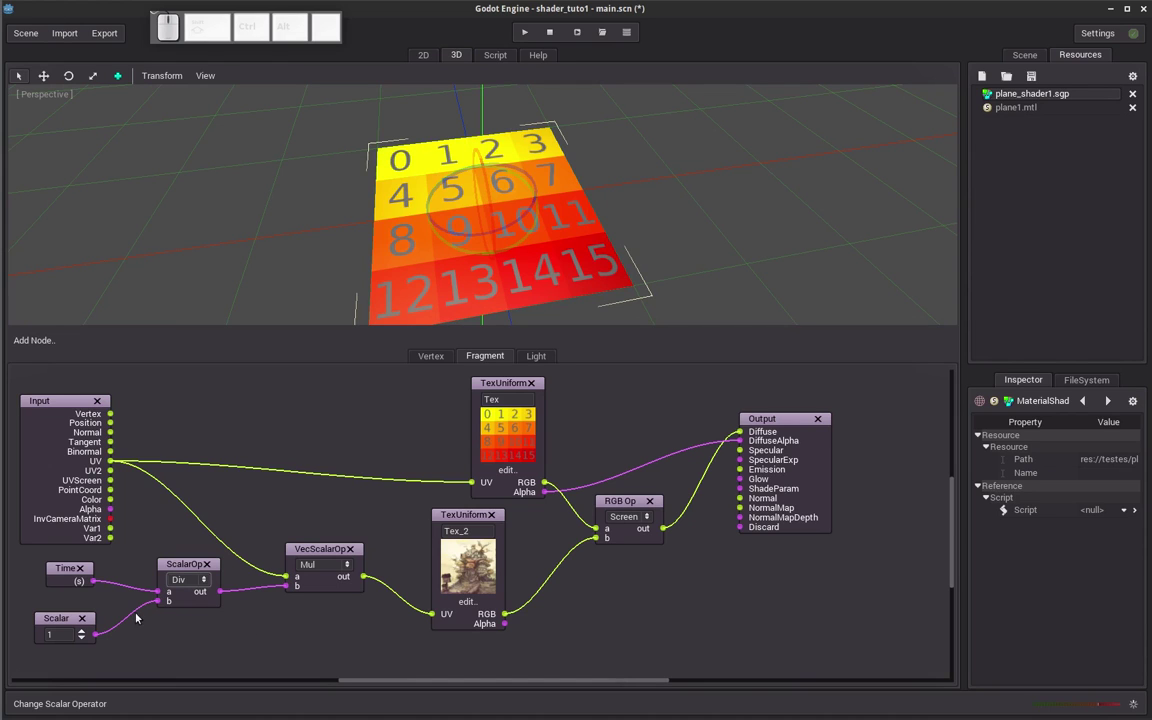
left_click_drag(158, 600, 157, 591)
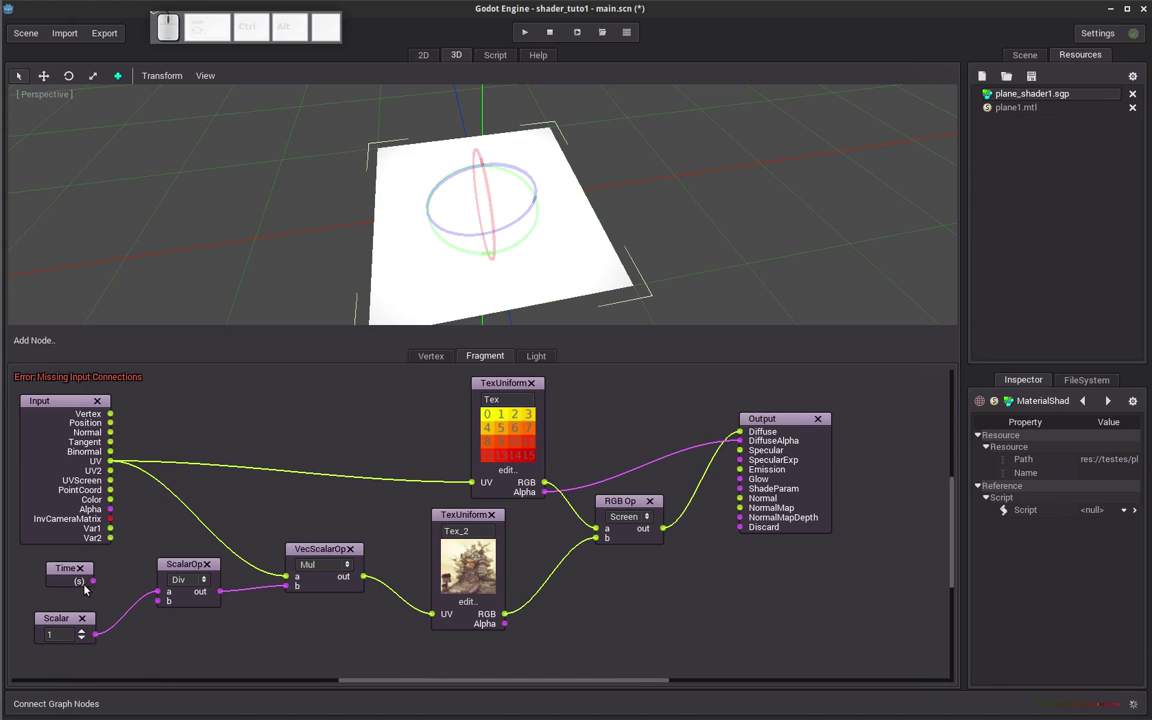
left_click_drag(157, 604, 157, 600)
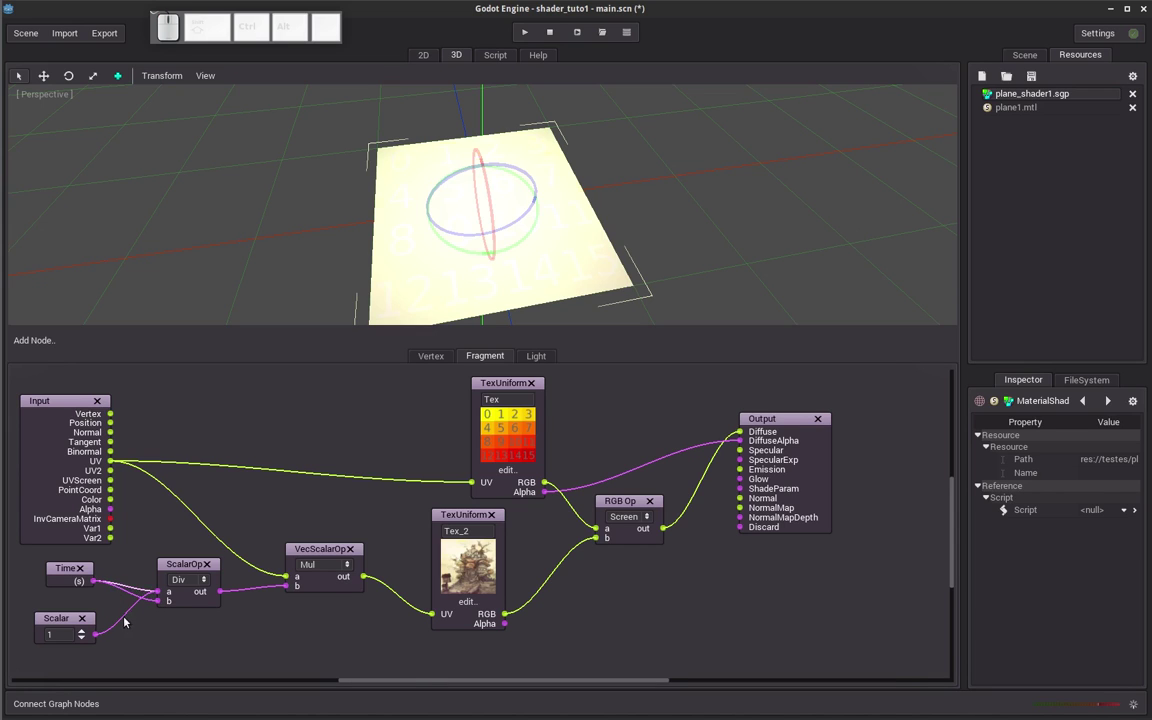
left_click_drag(124, 622, 102, 634)
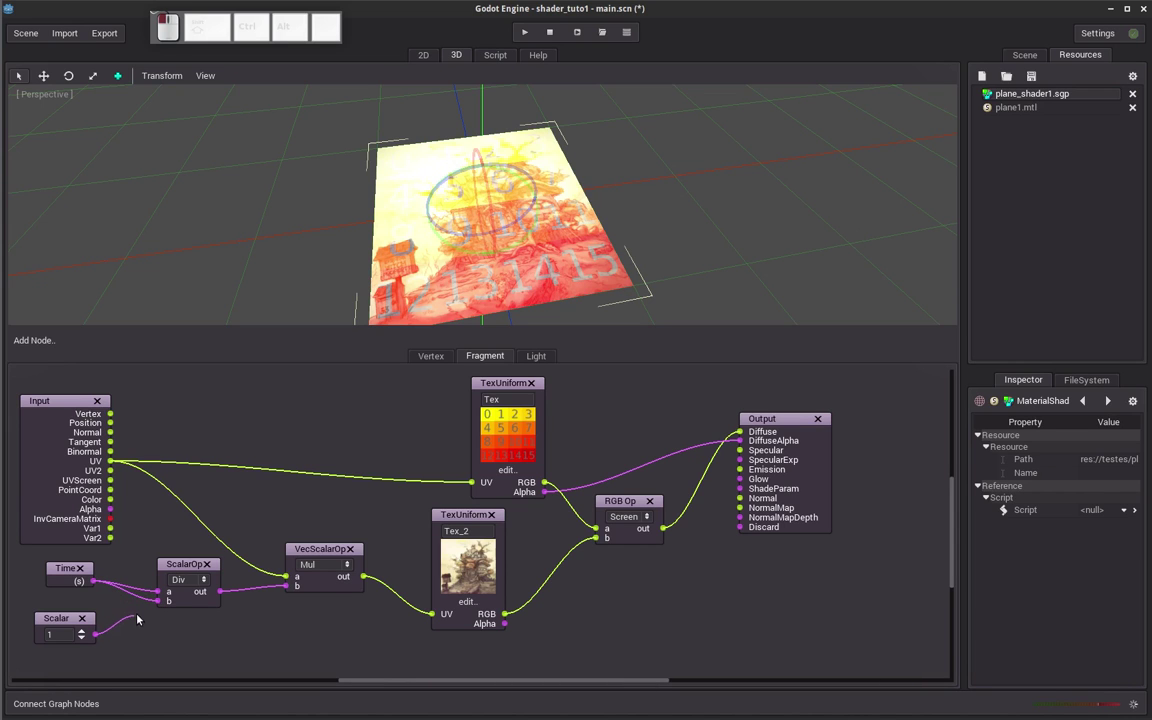
left_click(204, 582)
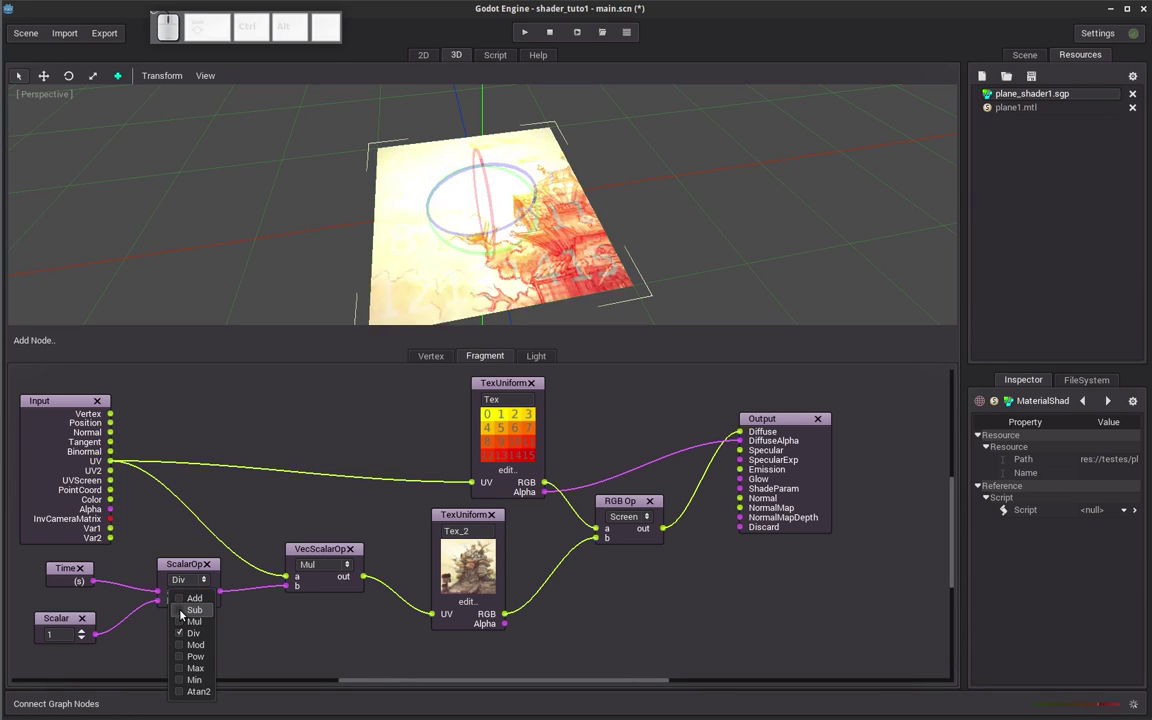
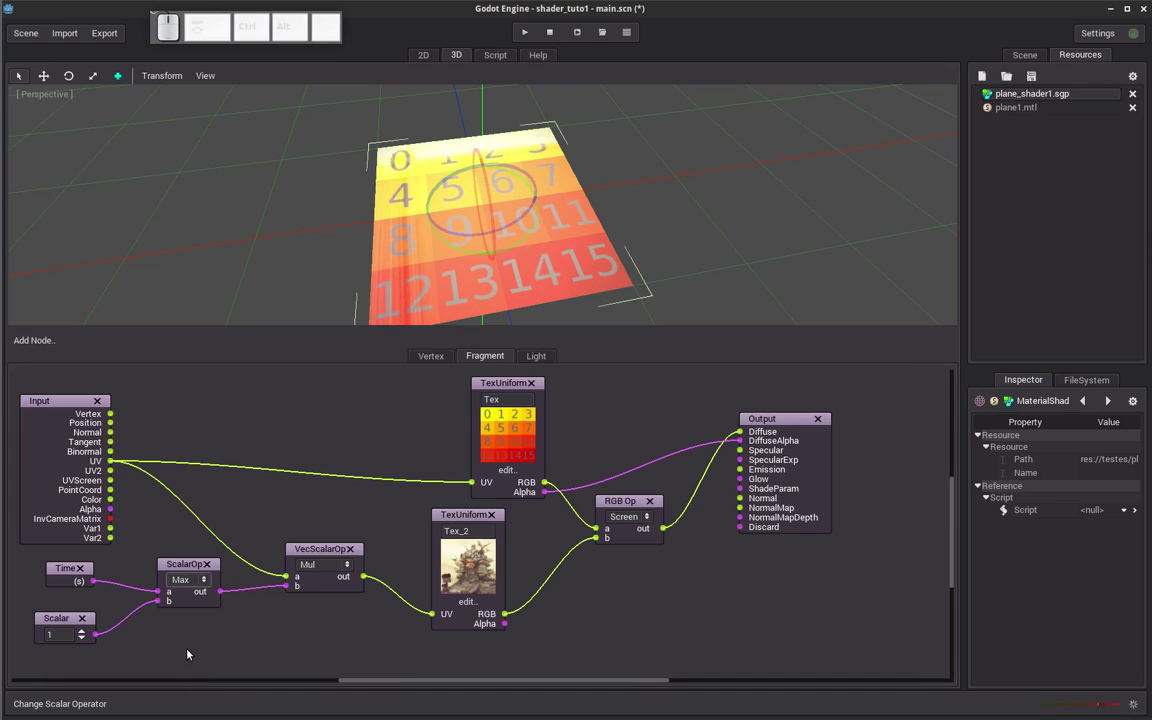
Try Atan2 and Mul on the ScalarOp node, settle on Mod, and inspect the scrolling plane.
left_click(185, 579)
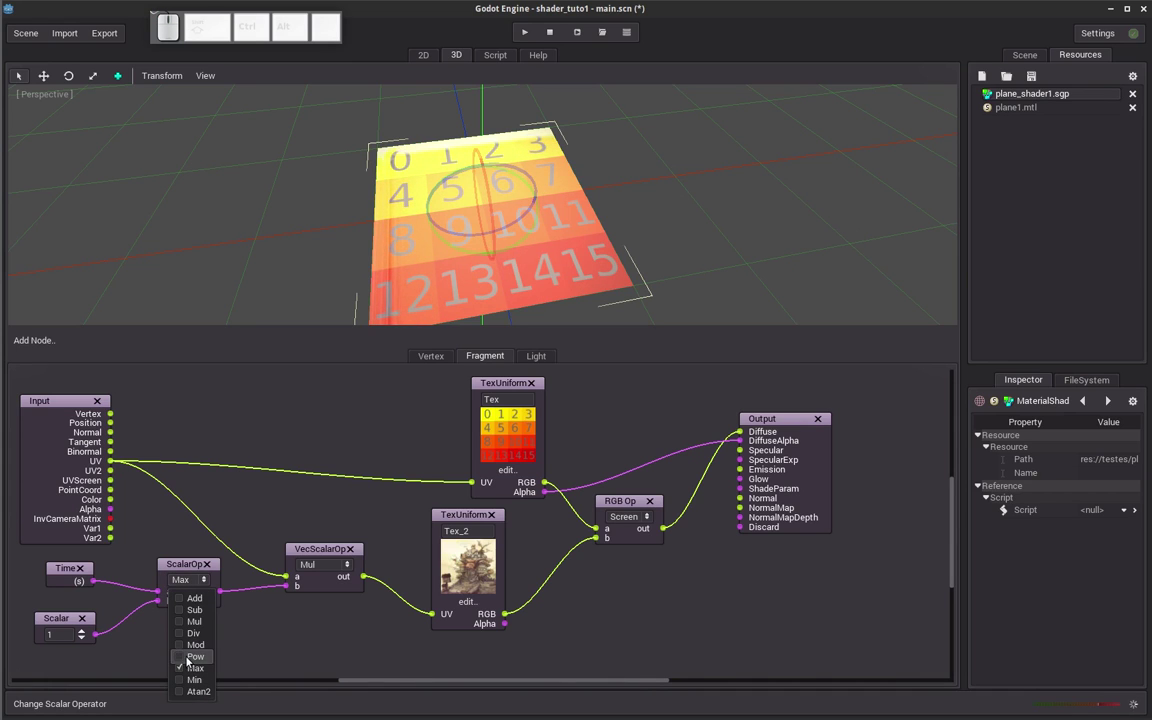
left_click(181, 692)
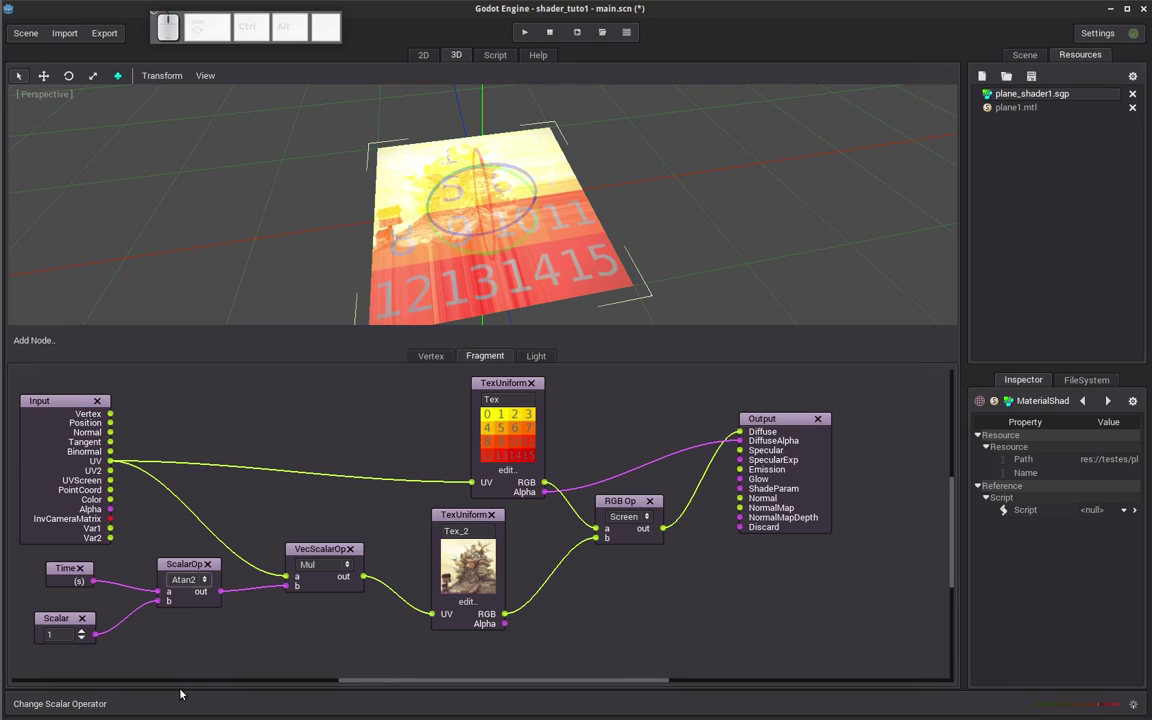
left_click(202, 582)
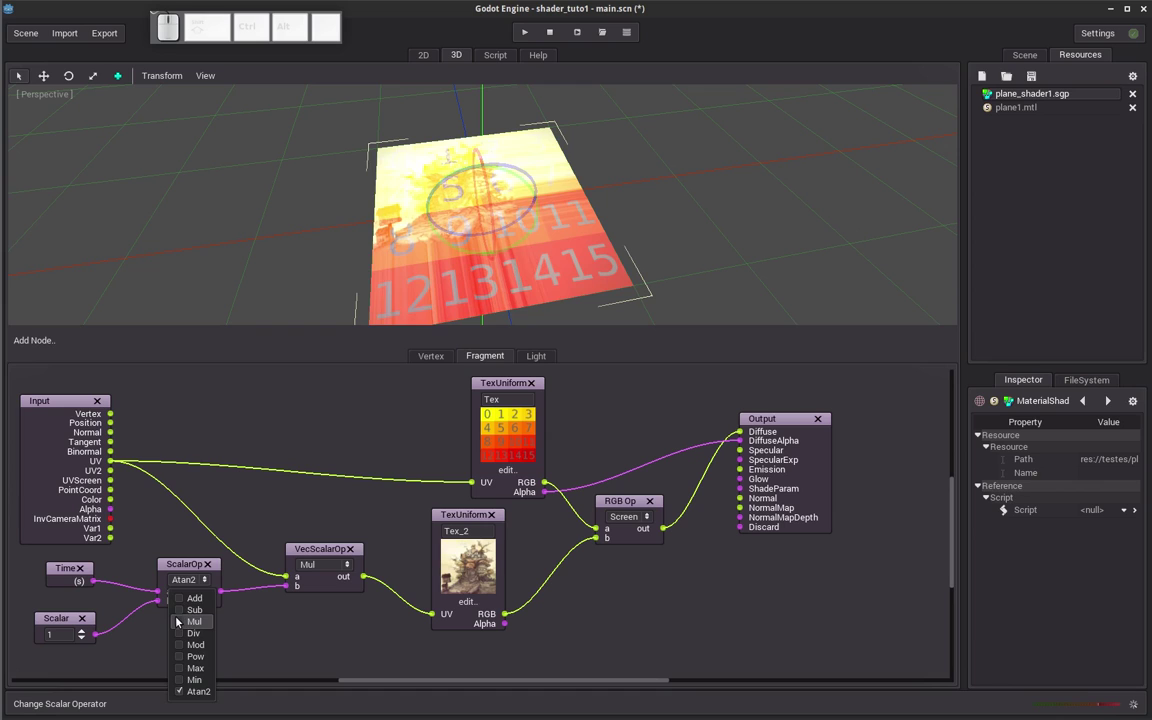
left_click(177, 622)
left_click(204, 581)
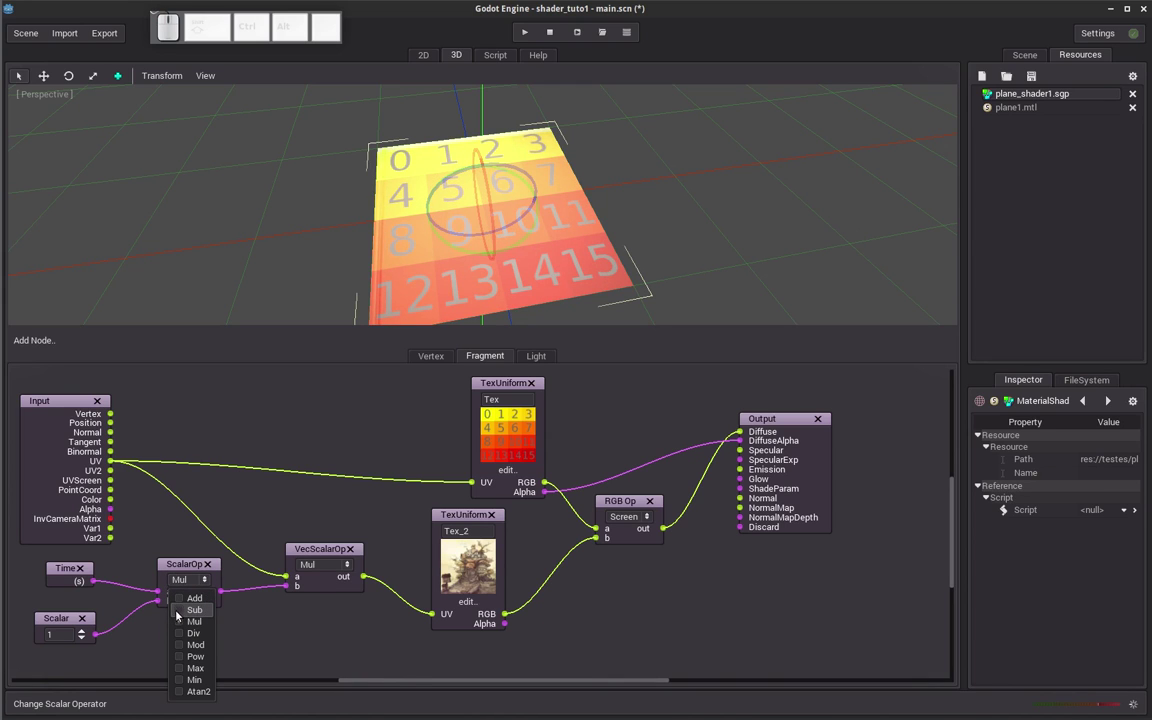
left_click(179, 646)
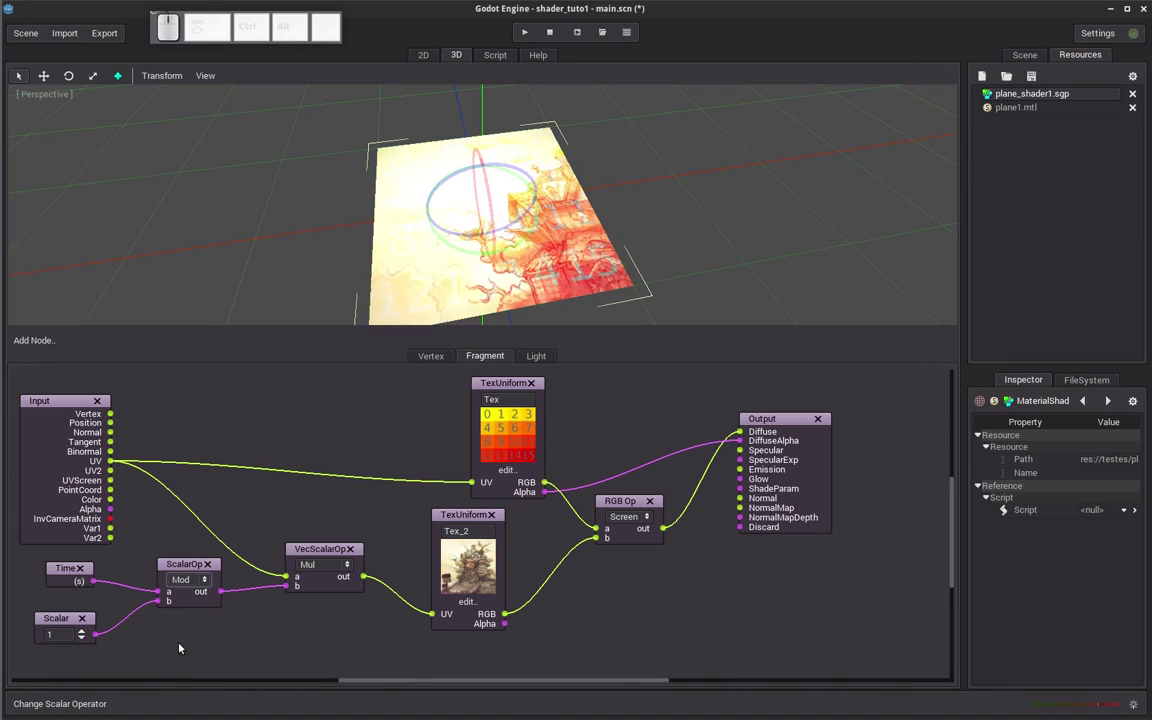
mouse_move(591, 185)
middle_mouse_down()
mouse_move(576, 231)
mouse_move(602, 193)
mouse_move(593, 195)
middle_mouse_up()
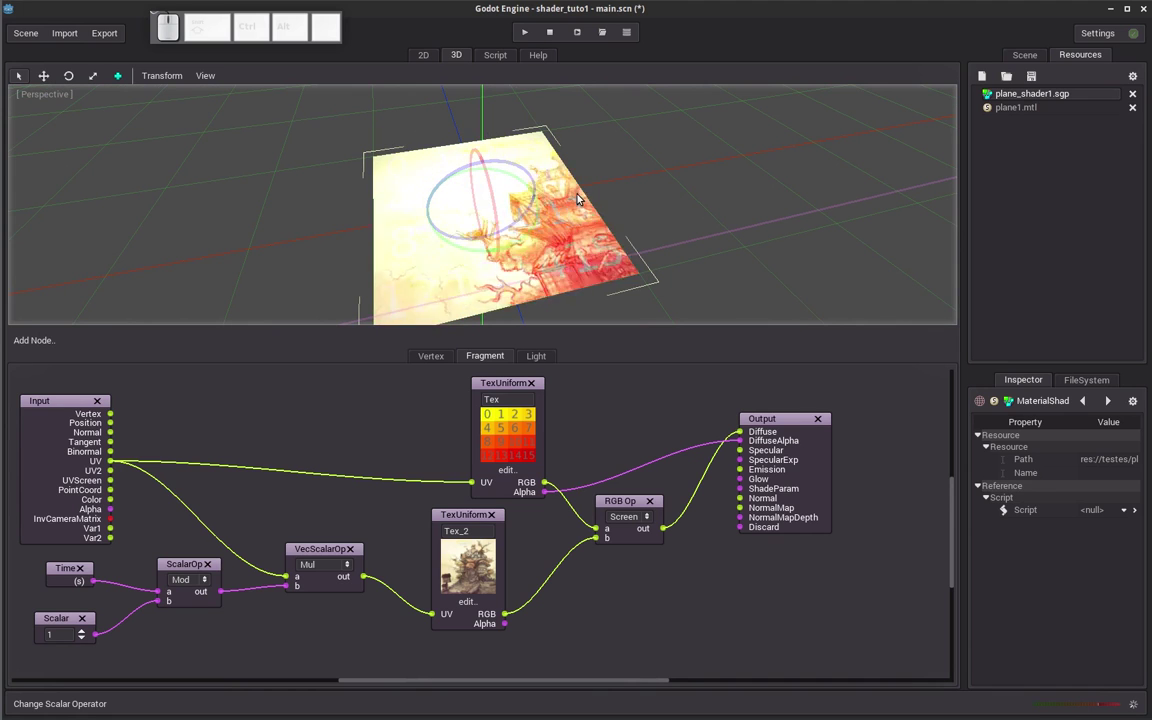
mouse_move(649, 157)
middle_mouse_down()
mouse_move(627, 288)
mouse_move(638, 518)
middle_mouse_up()
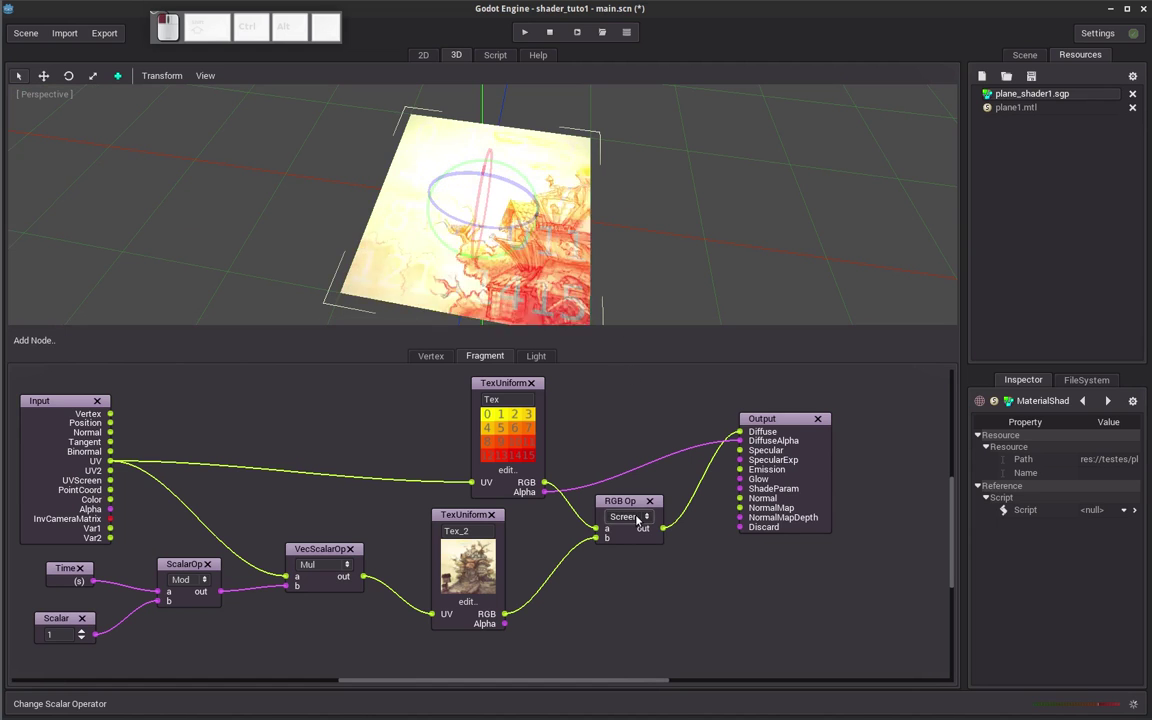
Cycle the RGB Op blend mode through Overlay, Dodge and Difference, ending on Darken.
left_click(638, 518)
left_click(620, 582)
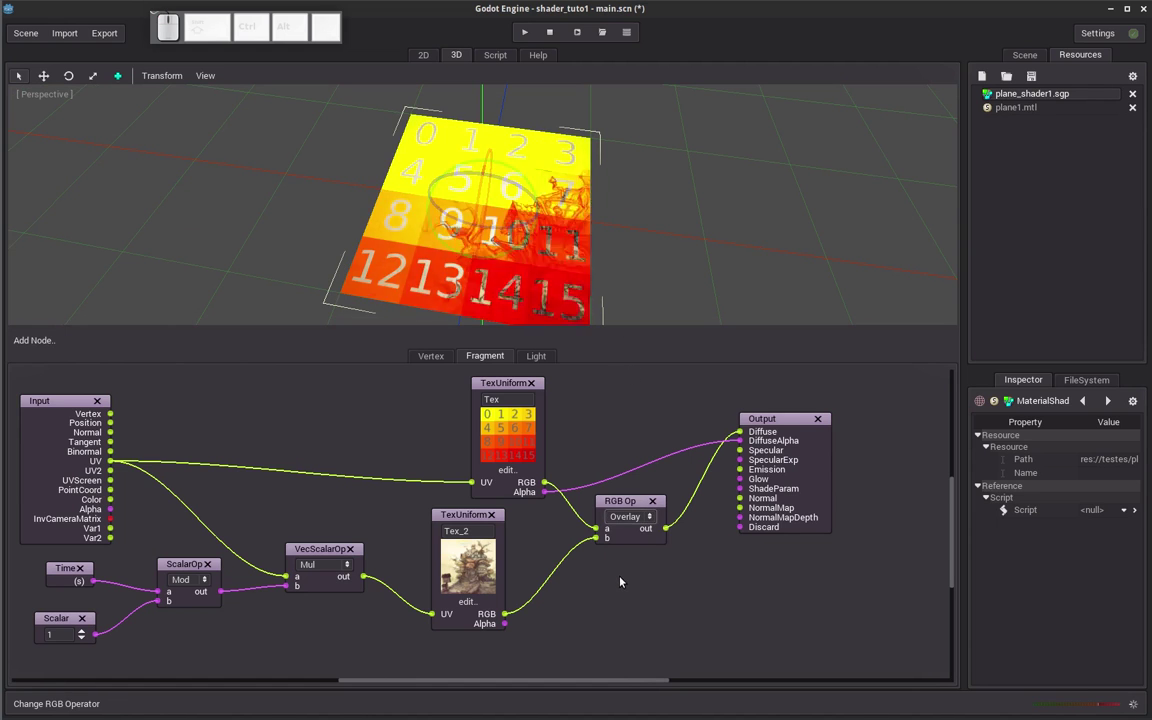
left_click(628, 516)
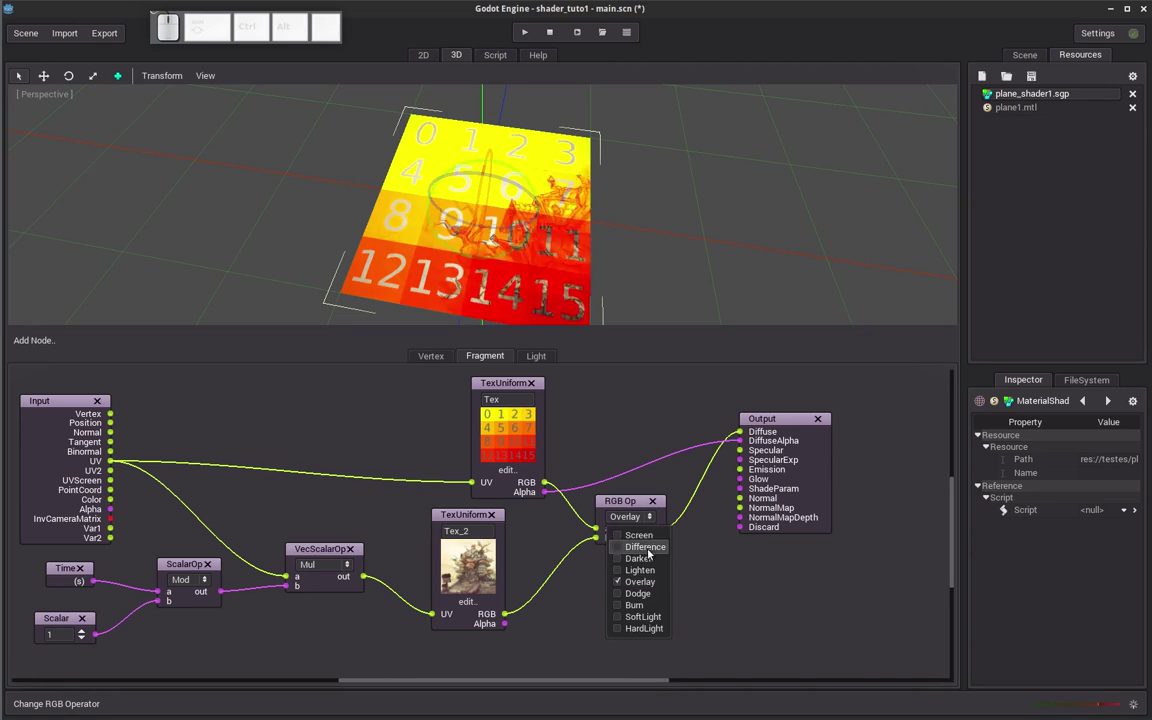
left_click(640, 593)
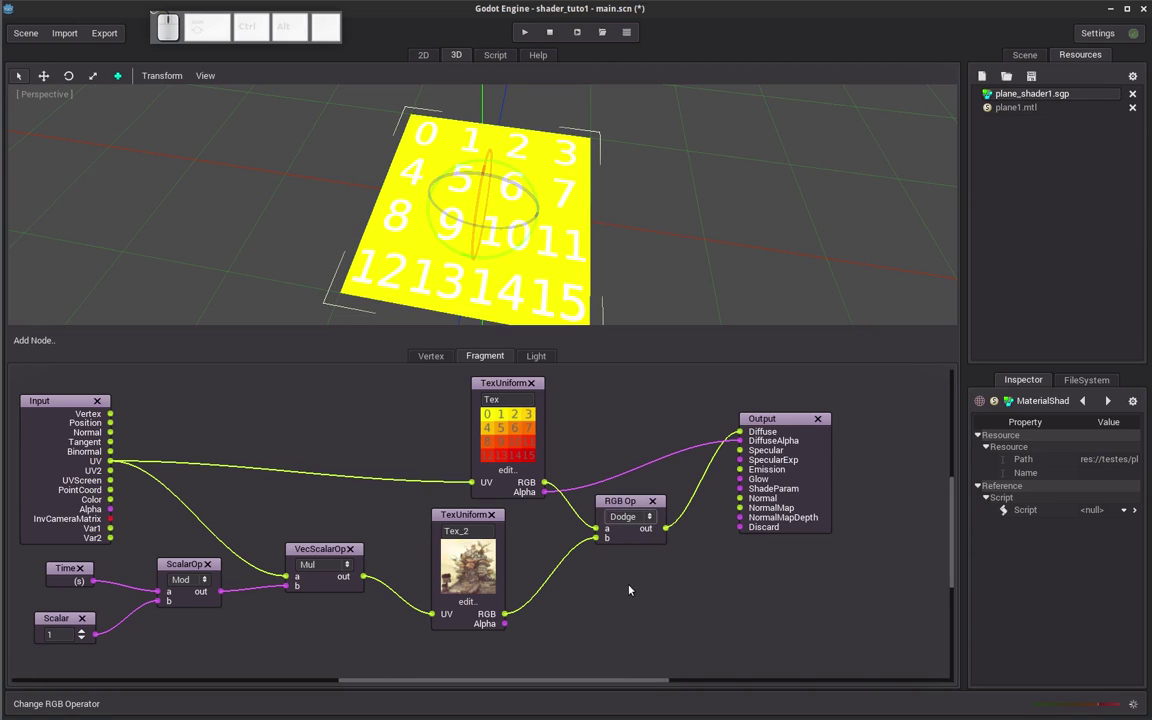
left_click(632, 516)
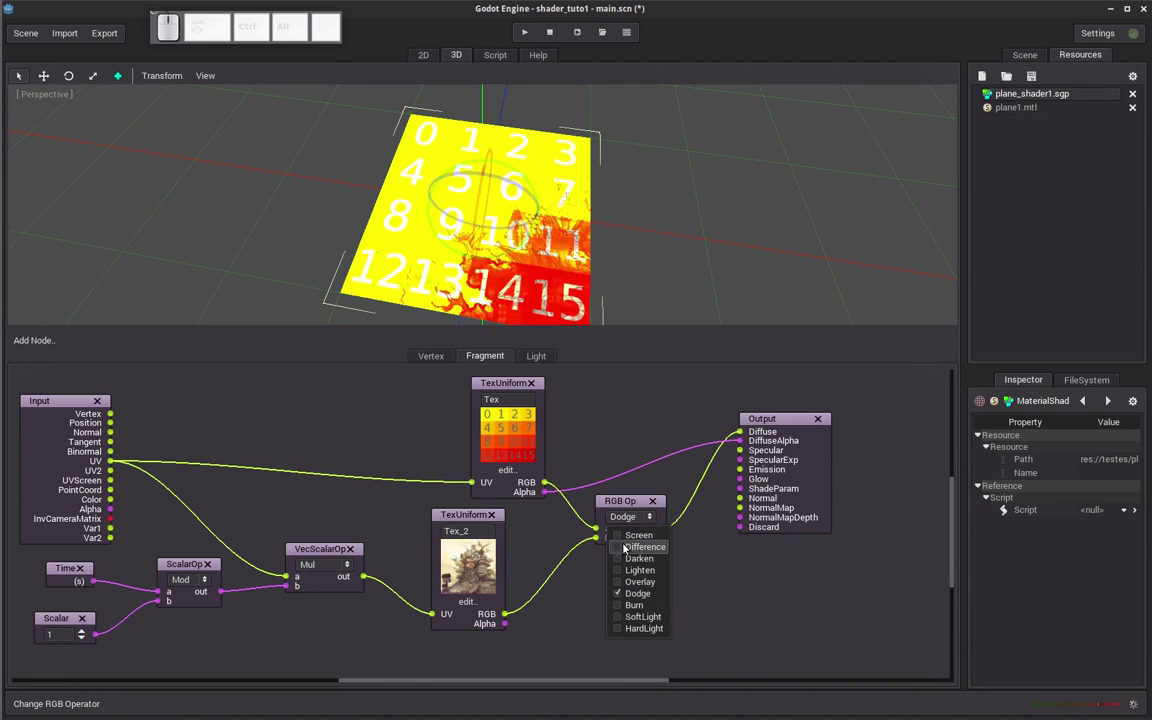
left_click(625, 547)
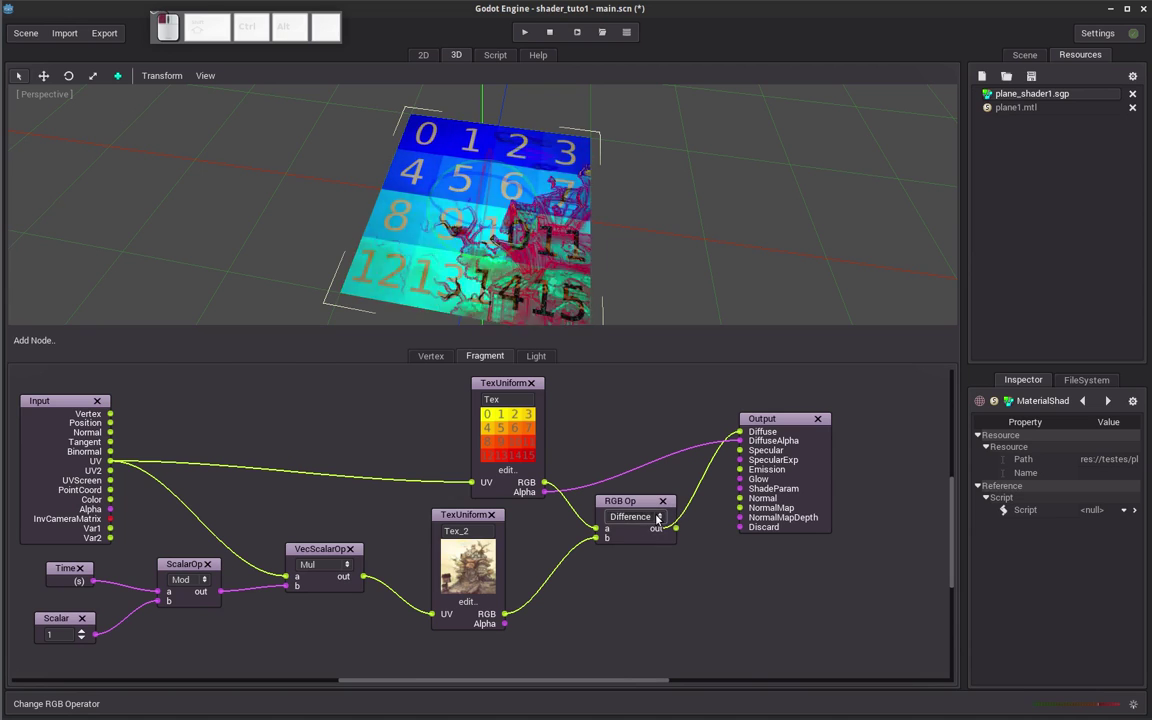
left_click(658, 517)
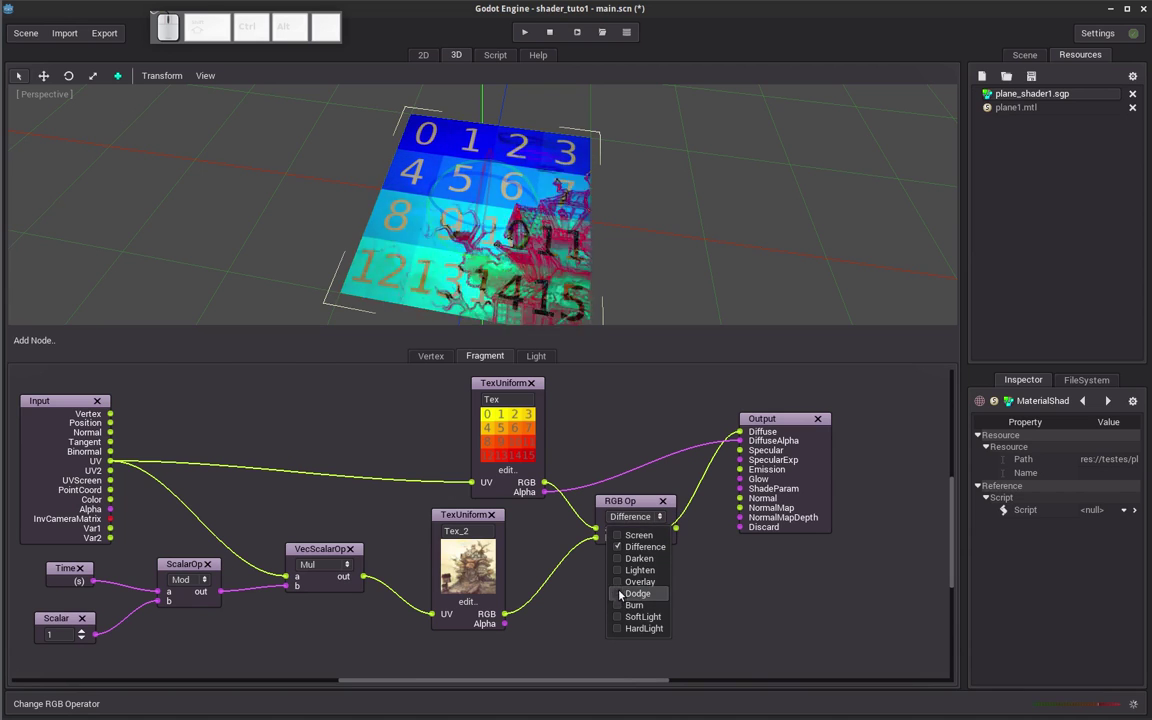
left_click(619, 559)
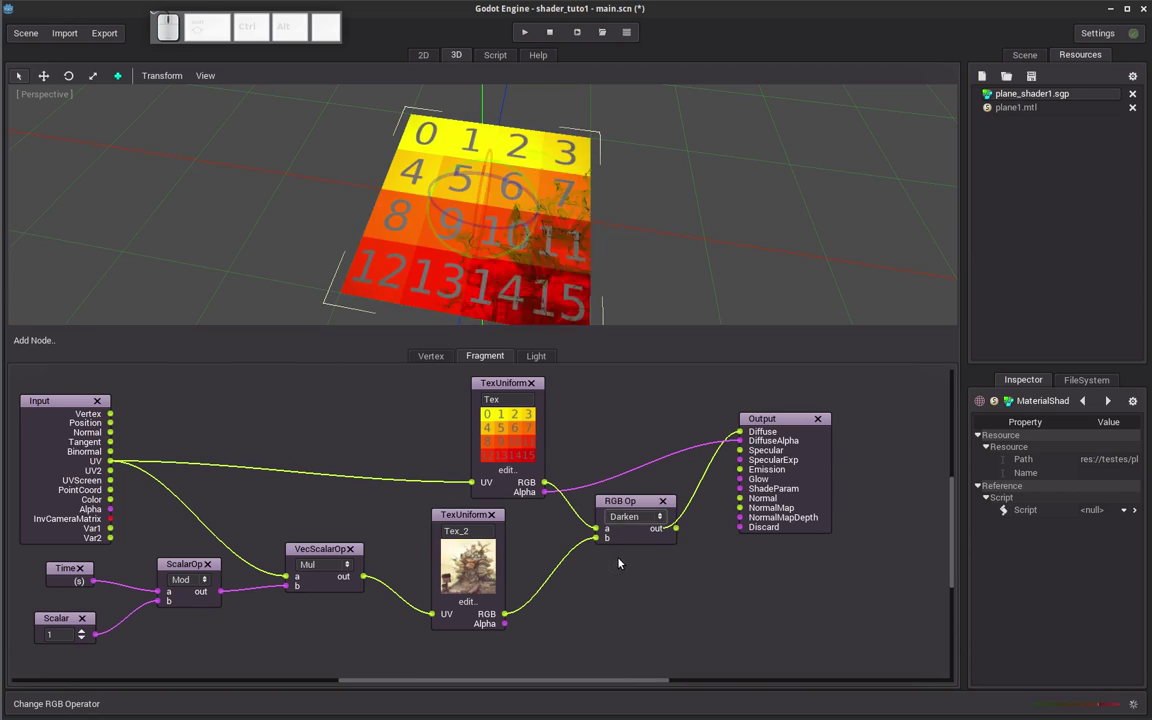
Enlarge the 3D preview above the graph and orbit it to view the Darken-blended plane.
middle_click_drag(470, 300, 489, 306)
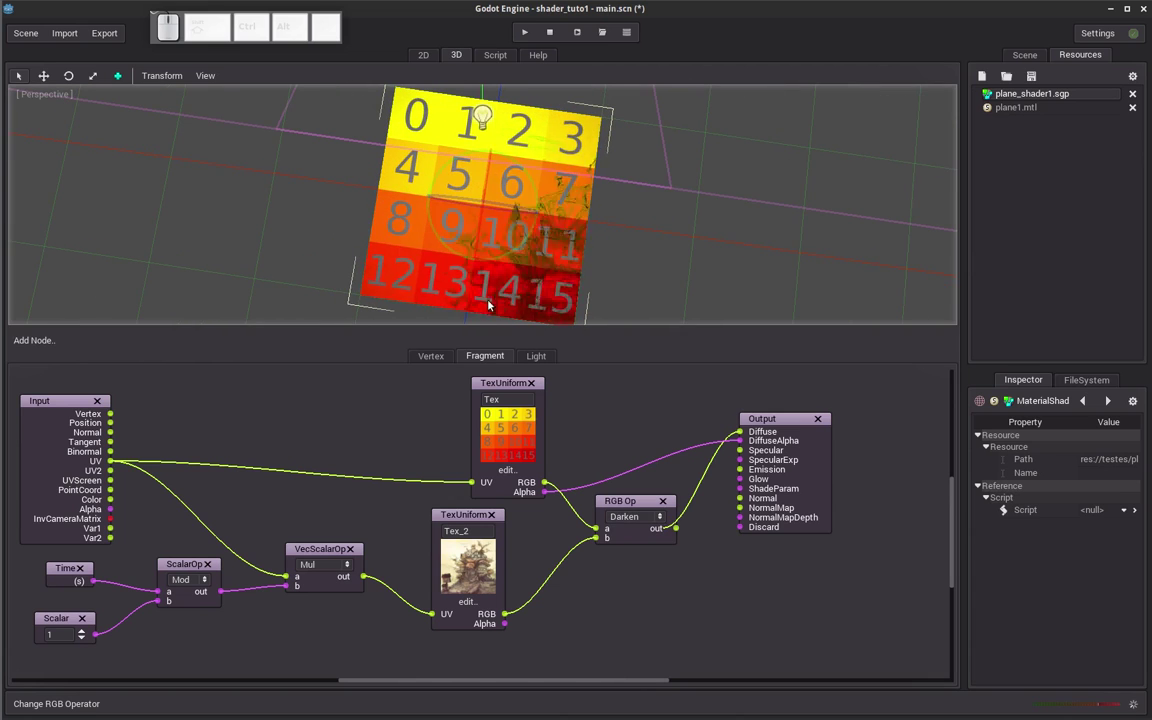
left_click_drag(509, 327, 511, 406)
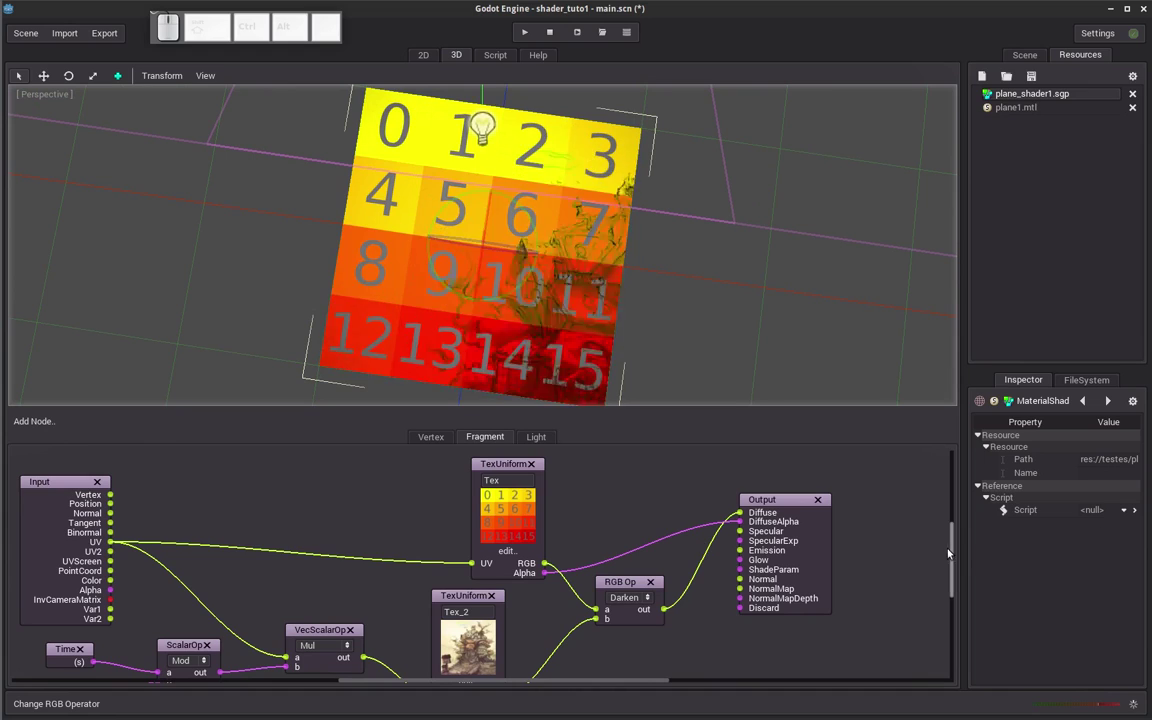
left_click_drag(949, 553, 950, 576)
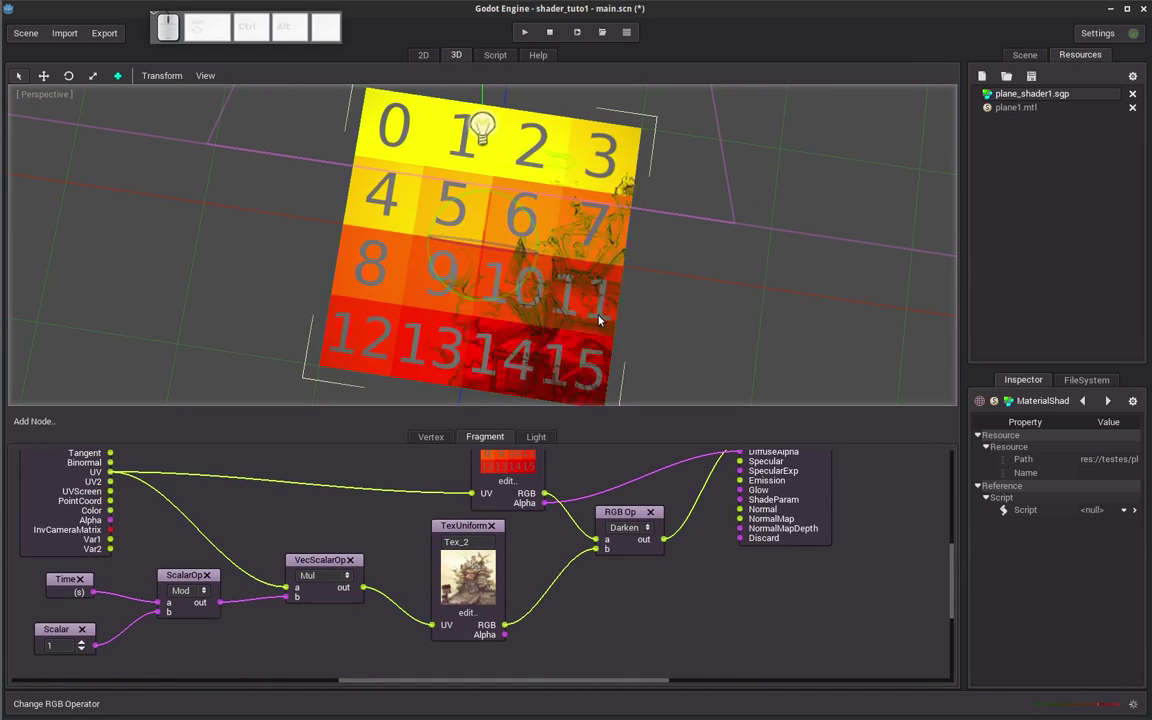
mouse_move(419, 319)
middle_mouse_down()
mouse_move(478, 302)
mouse_move(425, 308)
middle_mouse_up()
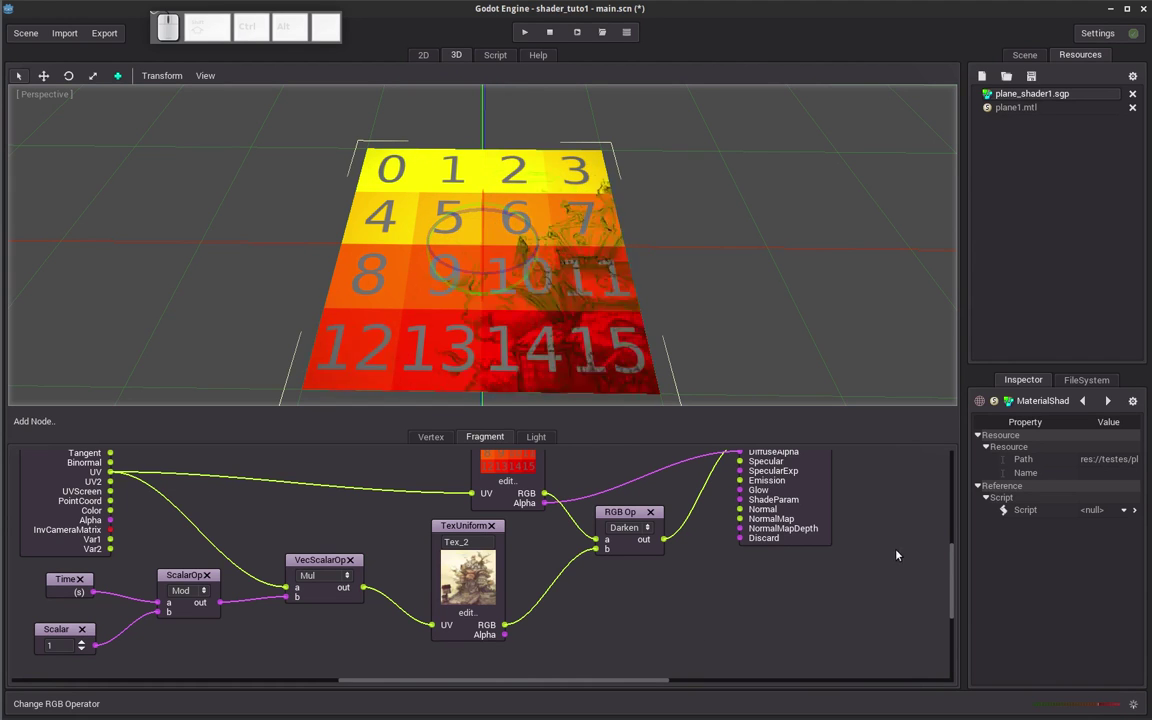
scroll(900, 560, "up", 3)
left_click_drag(953, 567, 955, 582)
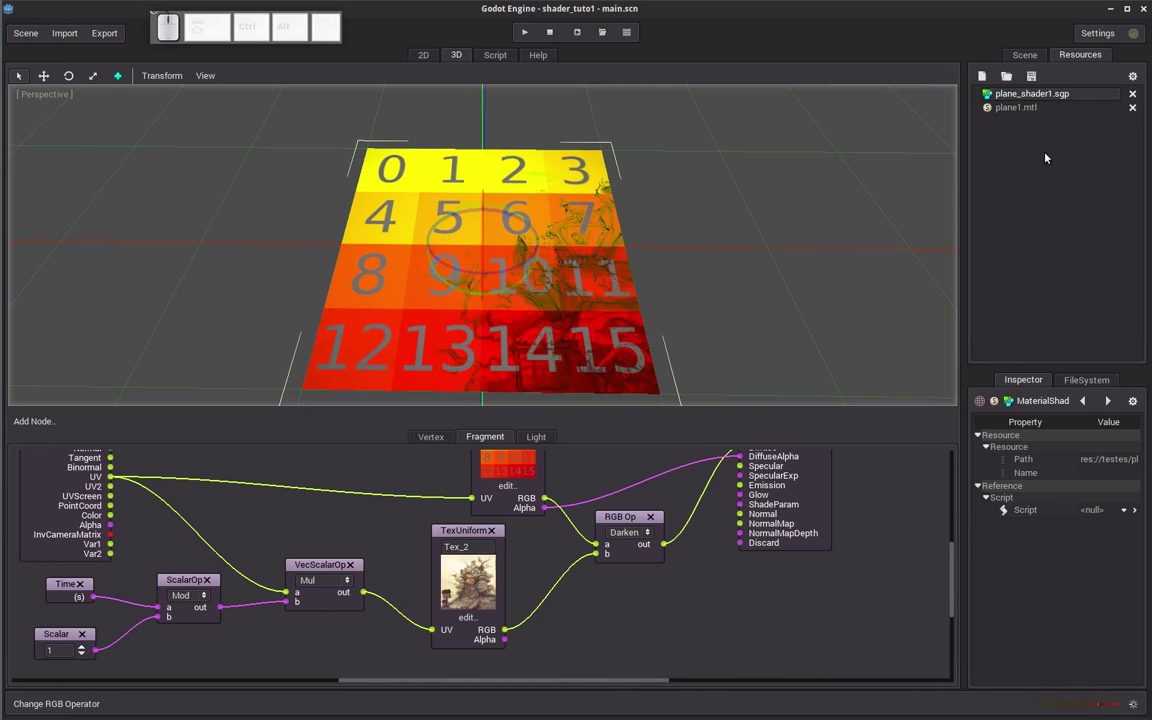
Select the plane node, clear its material override, and save the scene.
left_click(1024, 55)
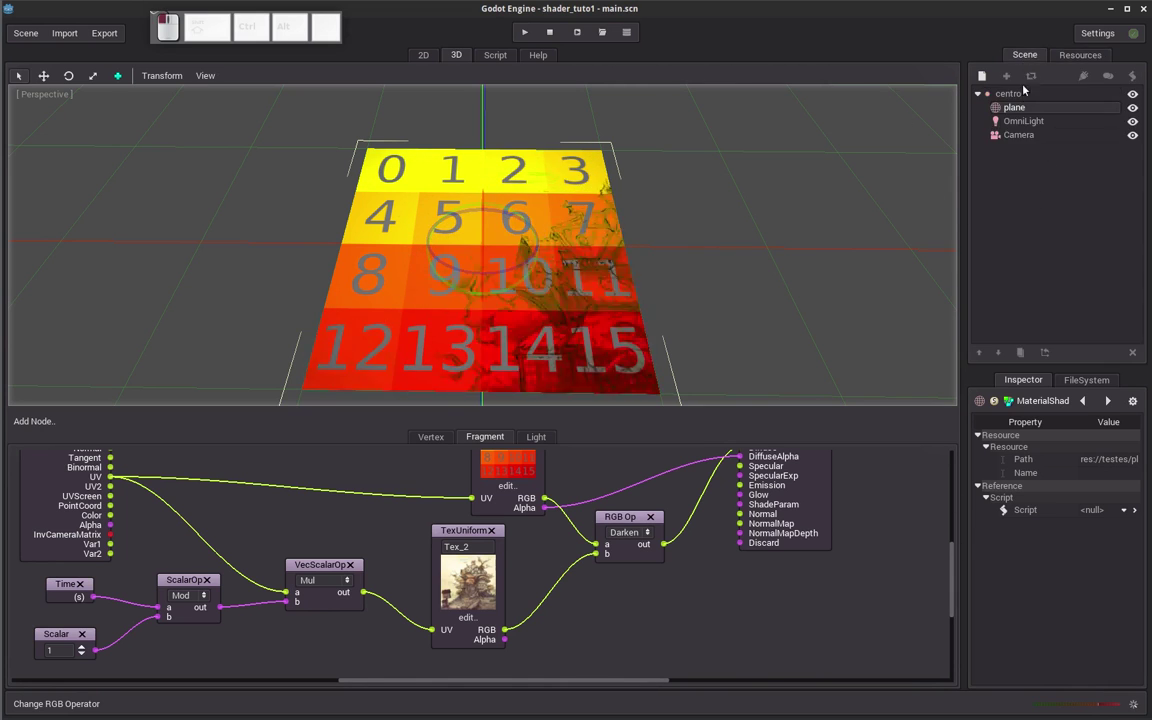
left_click(1023, 121)
left_click(1014, 107)
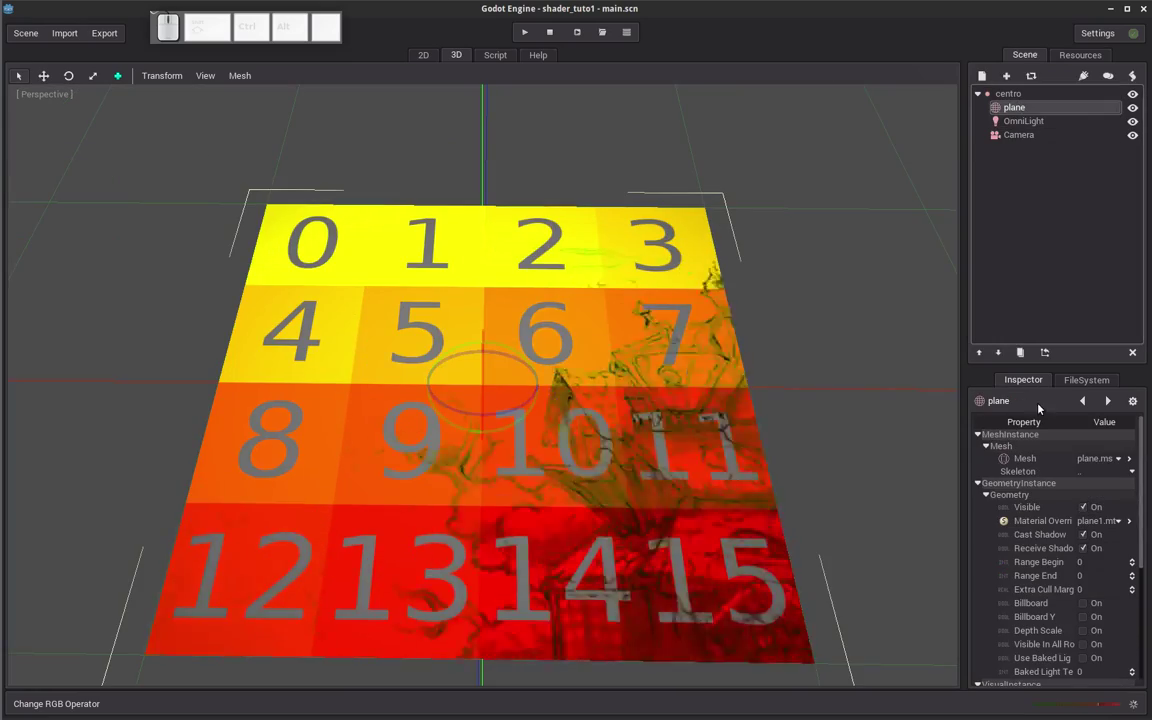
left_click(1118, 521)
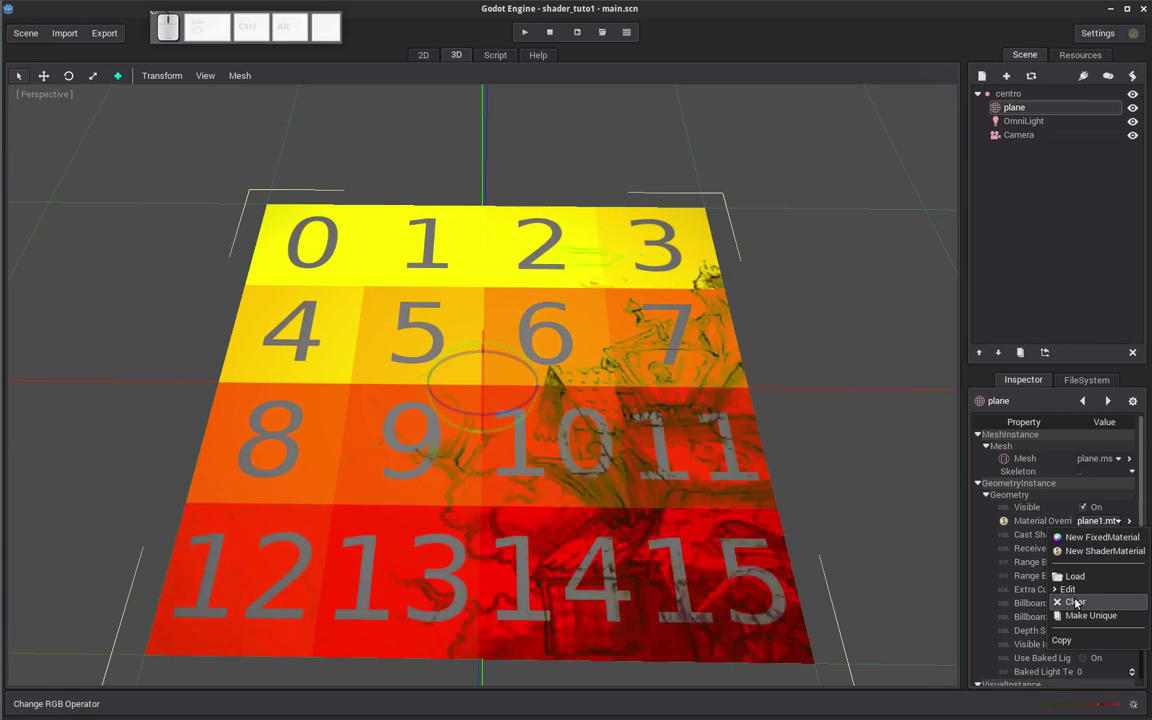
left_click(1075, 602)
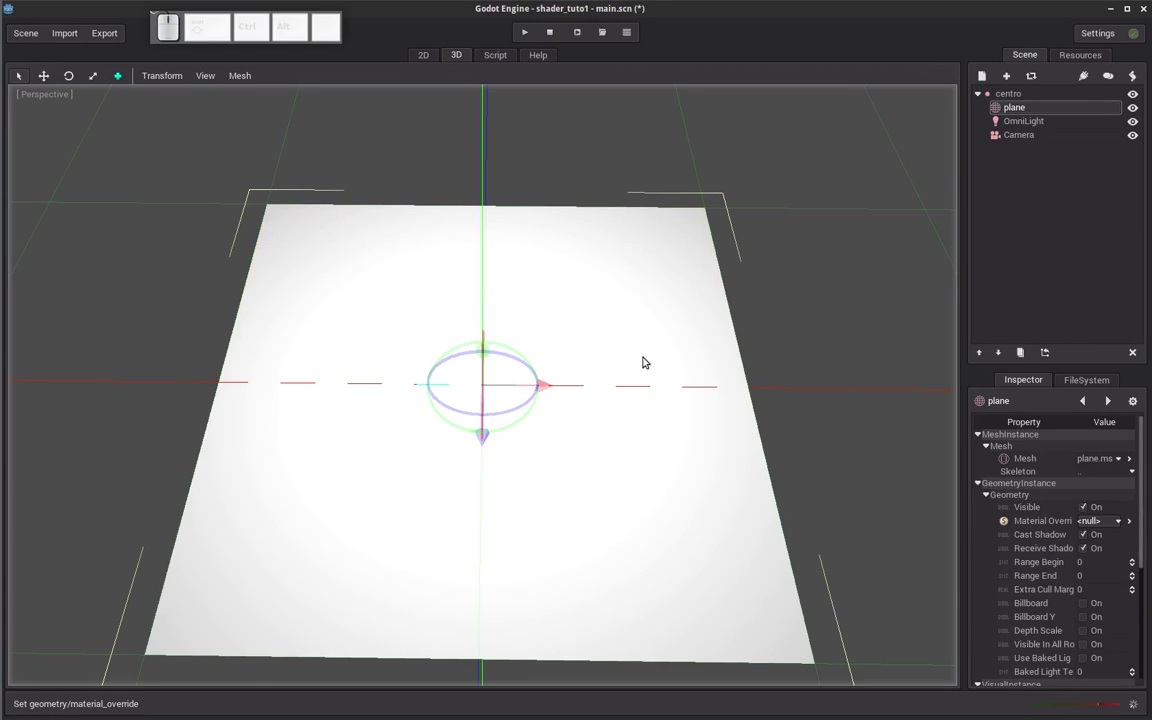
key("ctrl+s")
middle_click_drag(643, 362, 893, 364)
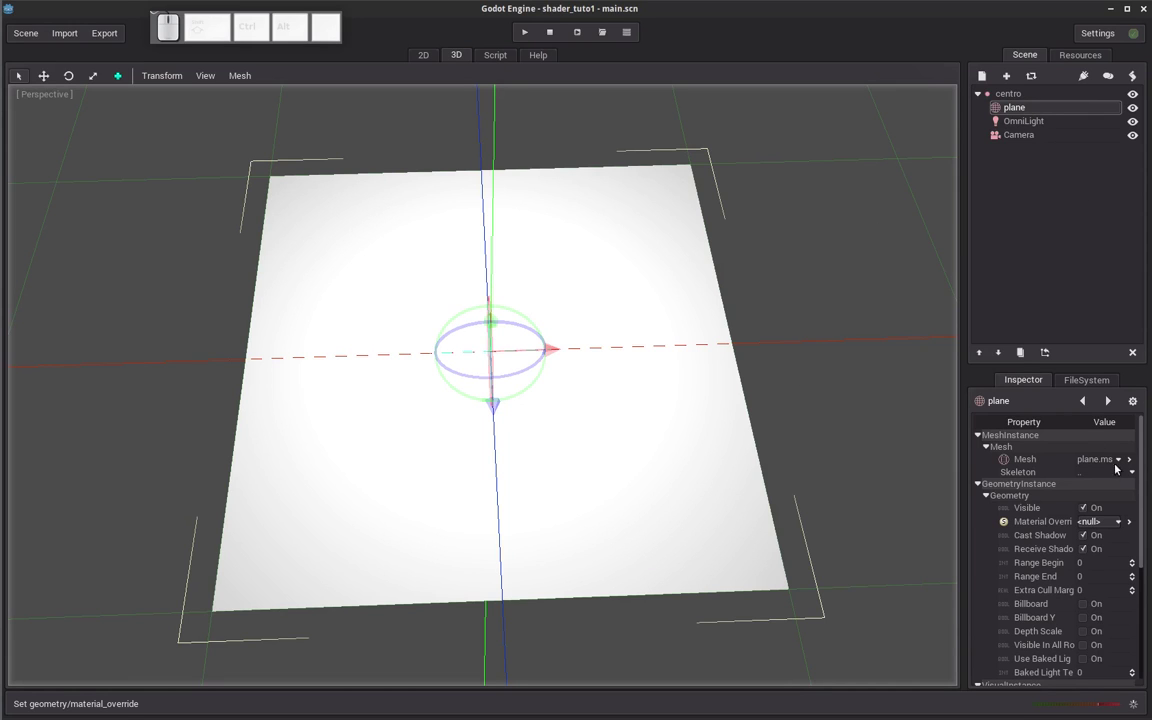
Give the plane a new ShaderMaterial and save it as plane_mat2.mtl.
left_click(1108, 521)
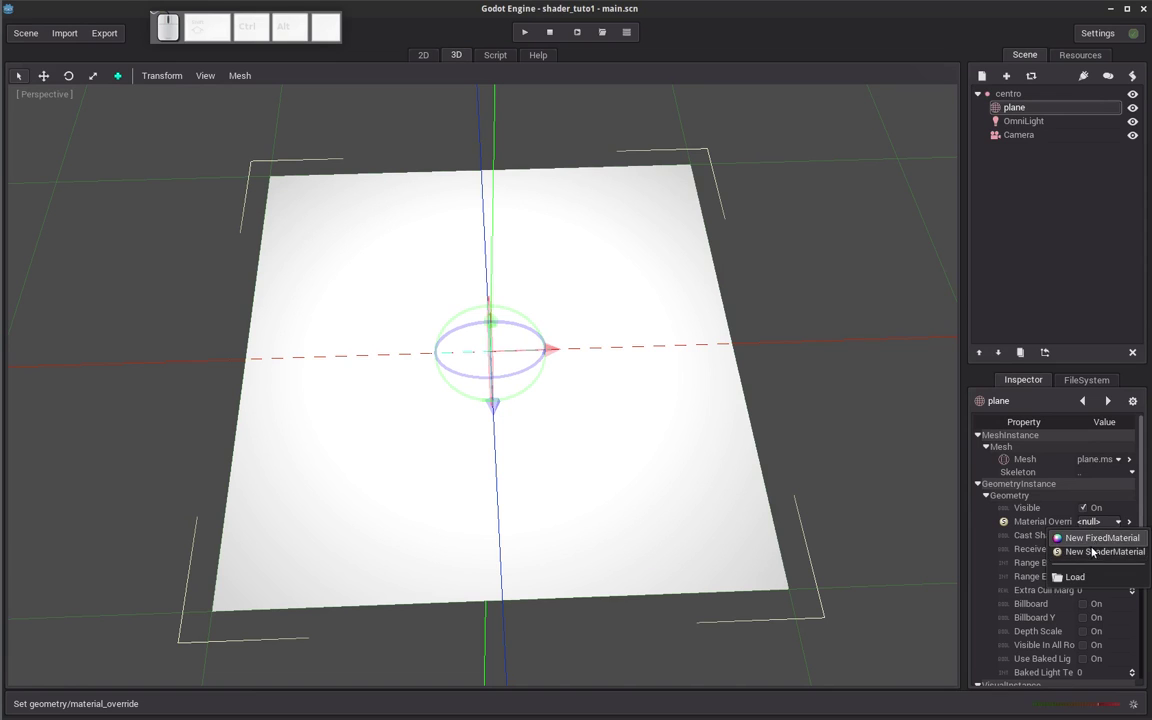
left_click(1091, 552)
left_click(1117, 521)
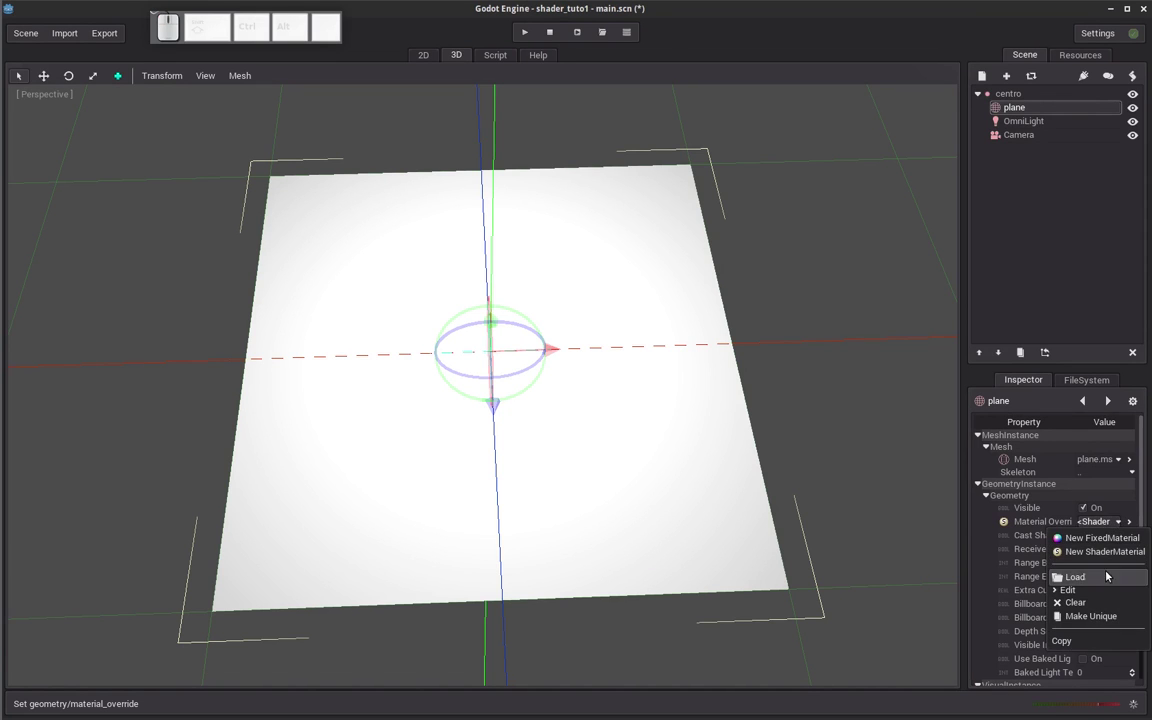
left_click(1066, 588)
left_click(1032, 77)
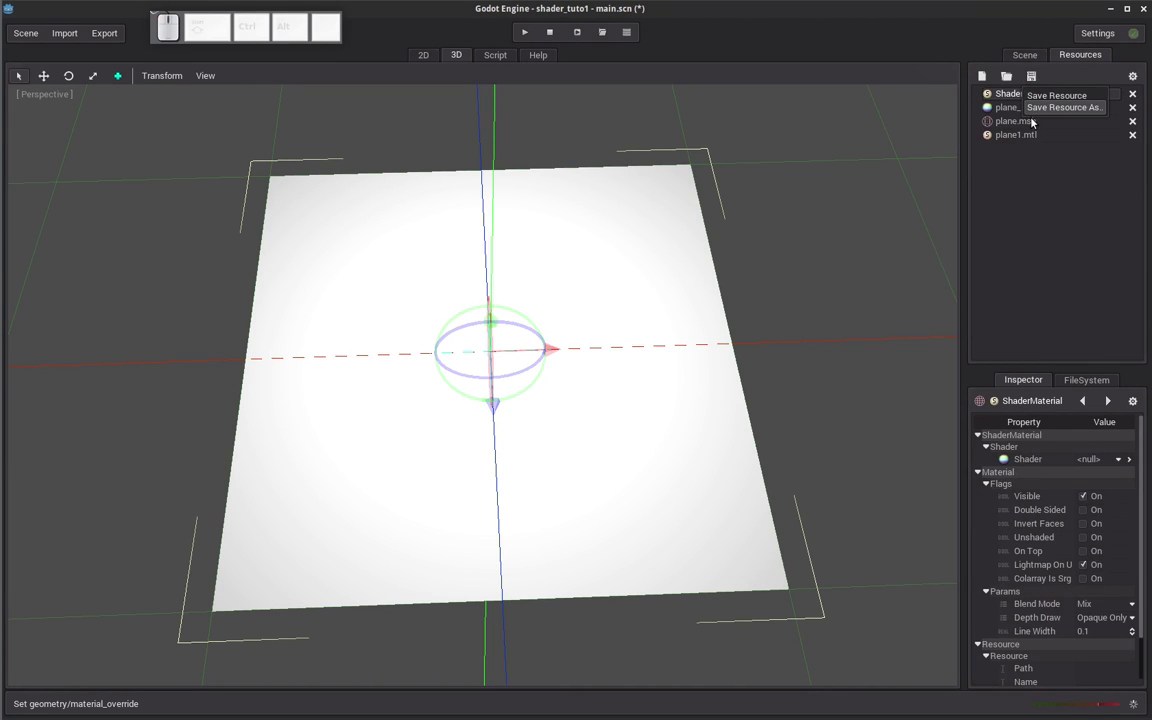
left_click(1040, 97)
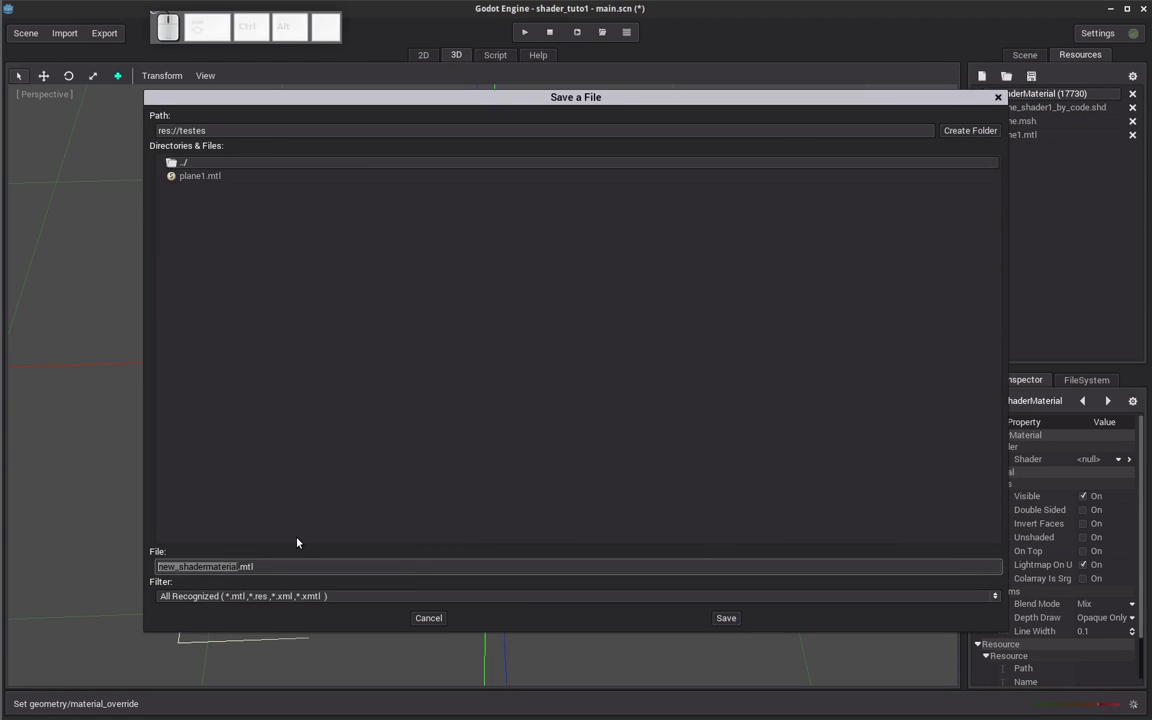
type("plane_mat")
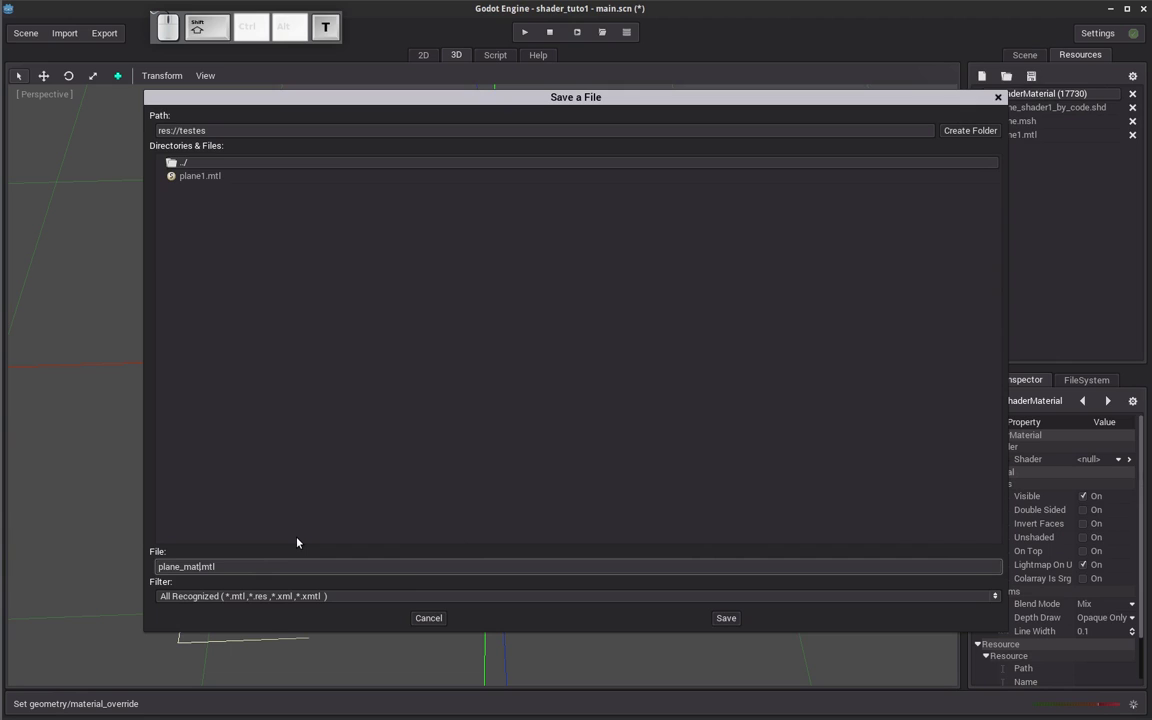
type("2")
key("Return")
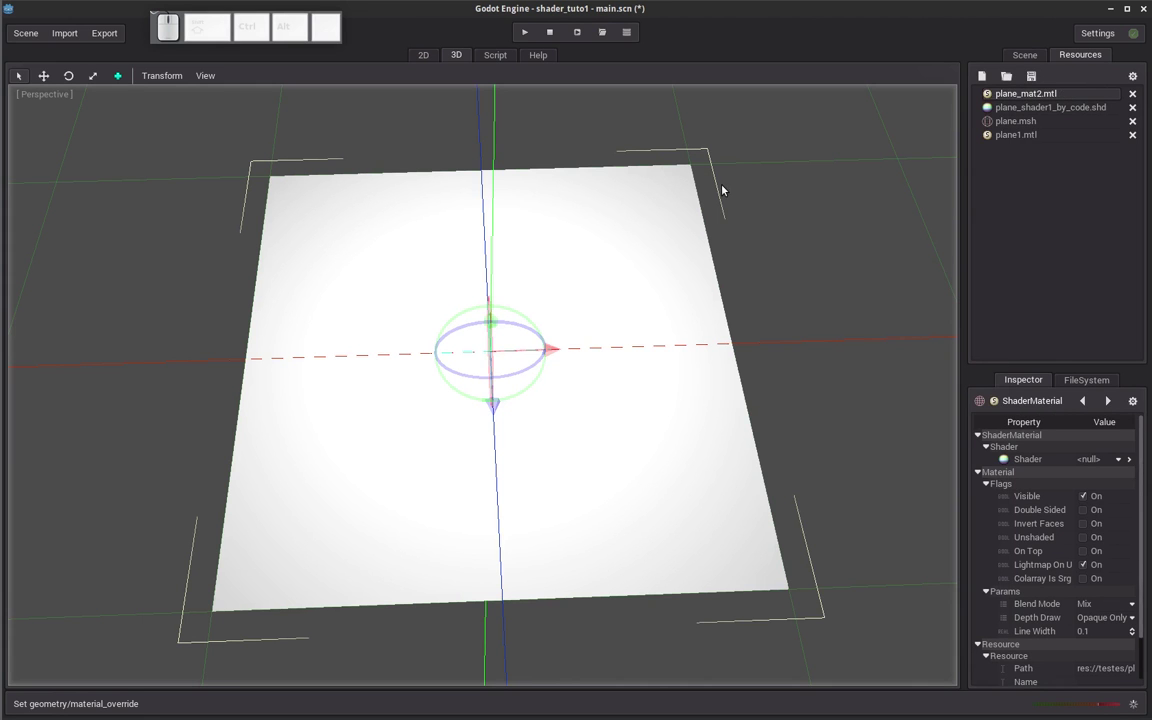
Create a new MaterialShader for plane_mat2 and open it in the shader code editor.
left_click(1095, 463)
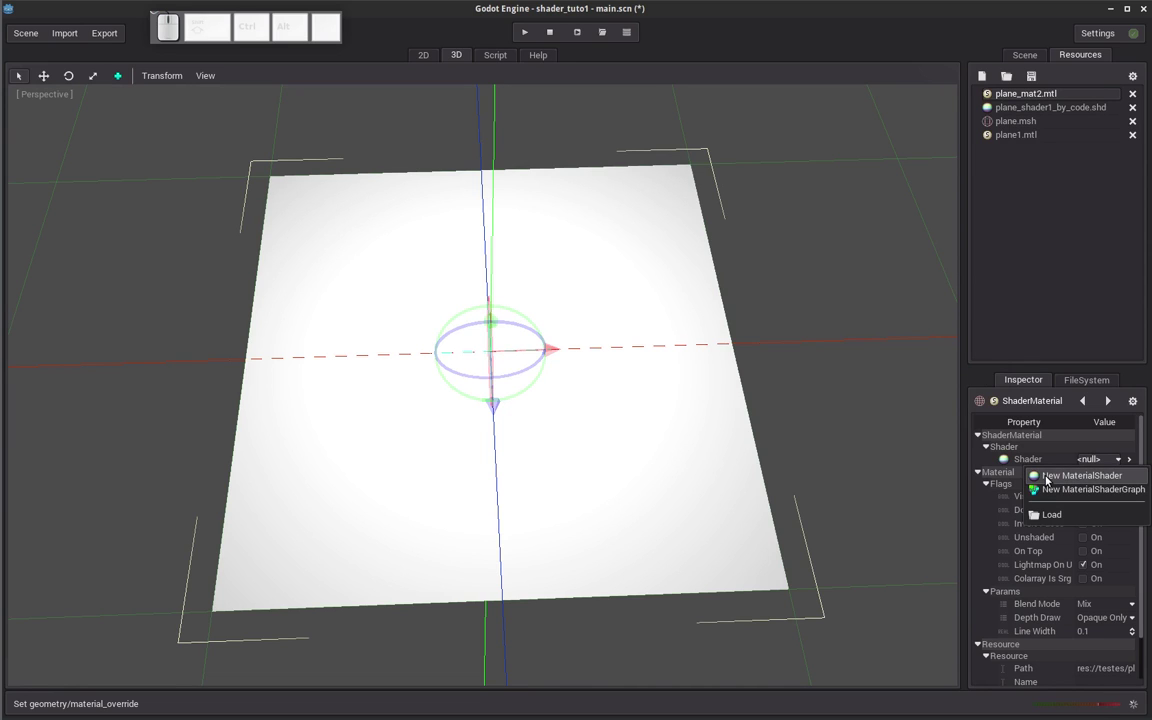
left_click(1046, 477)
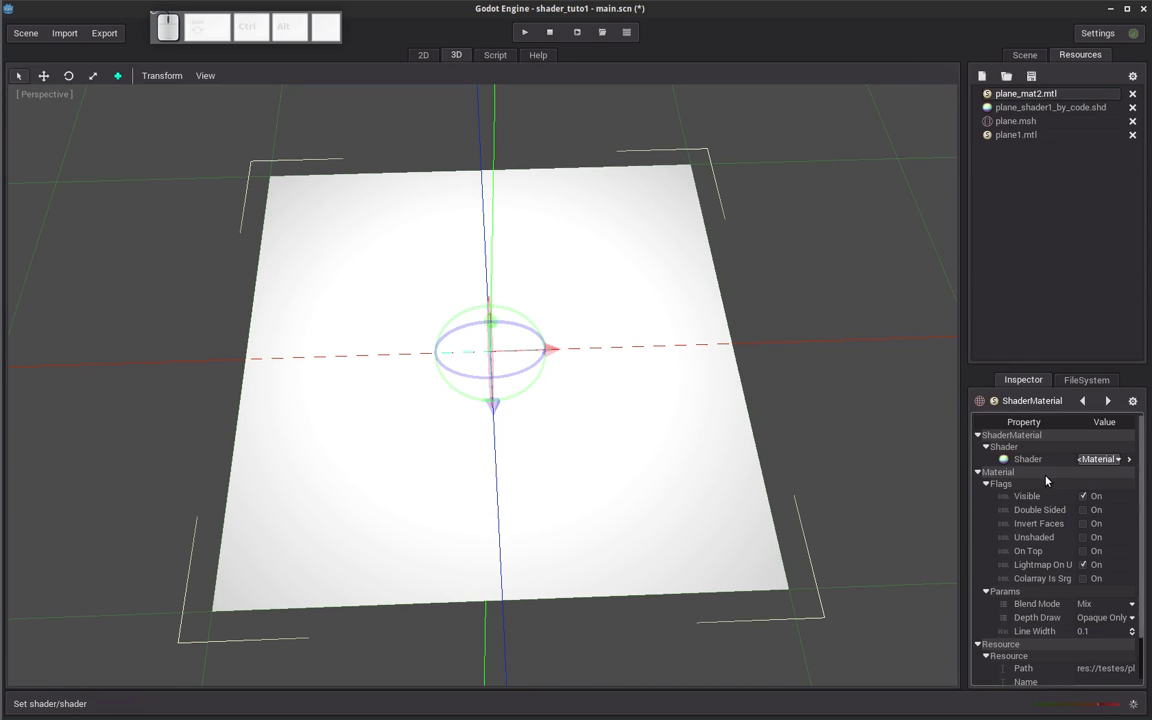
left_click(1097, 459)
left_click(1064, 528)
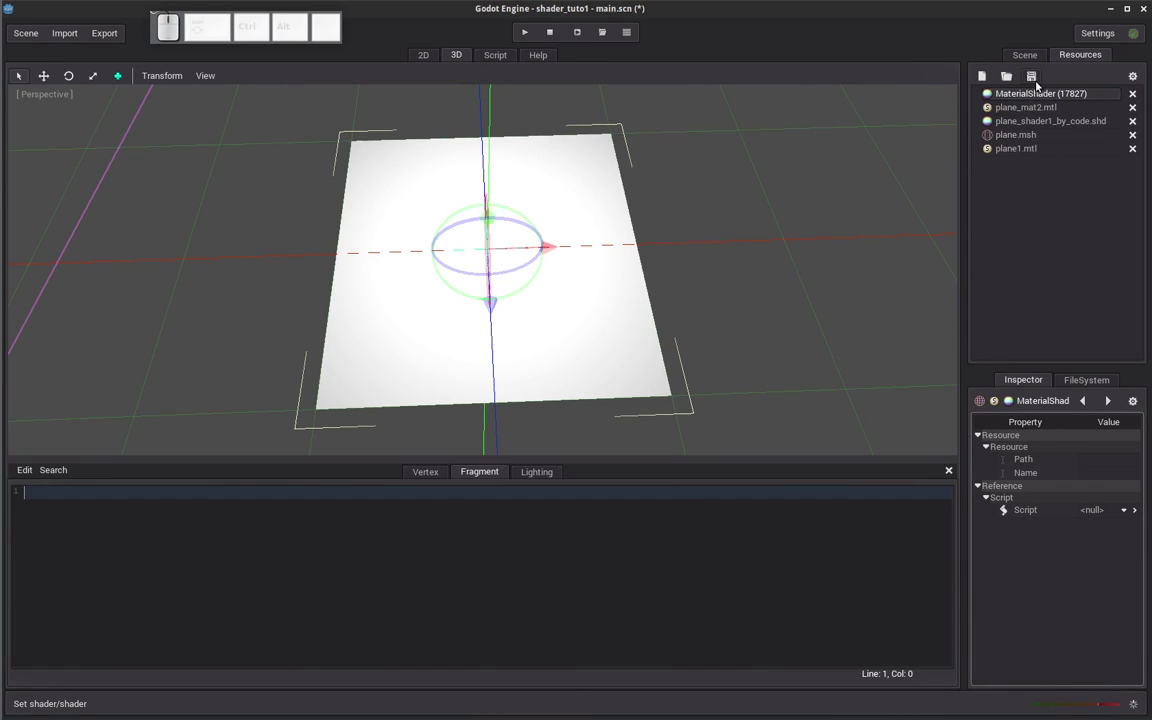
Save the shader over plane_shader1_by_code.shd, confirming the overwrite, and enlarge the code area.
left_click(1031, 77)
left_click(1062, 108)
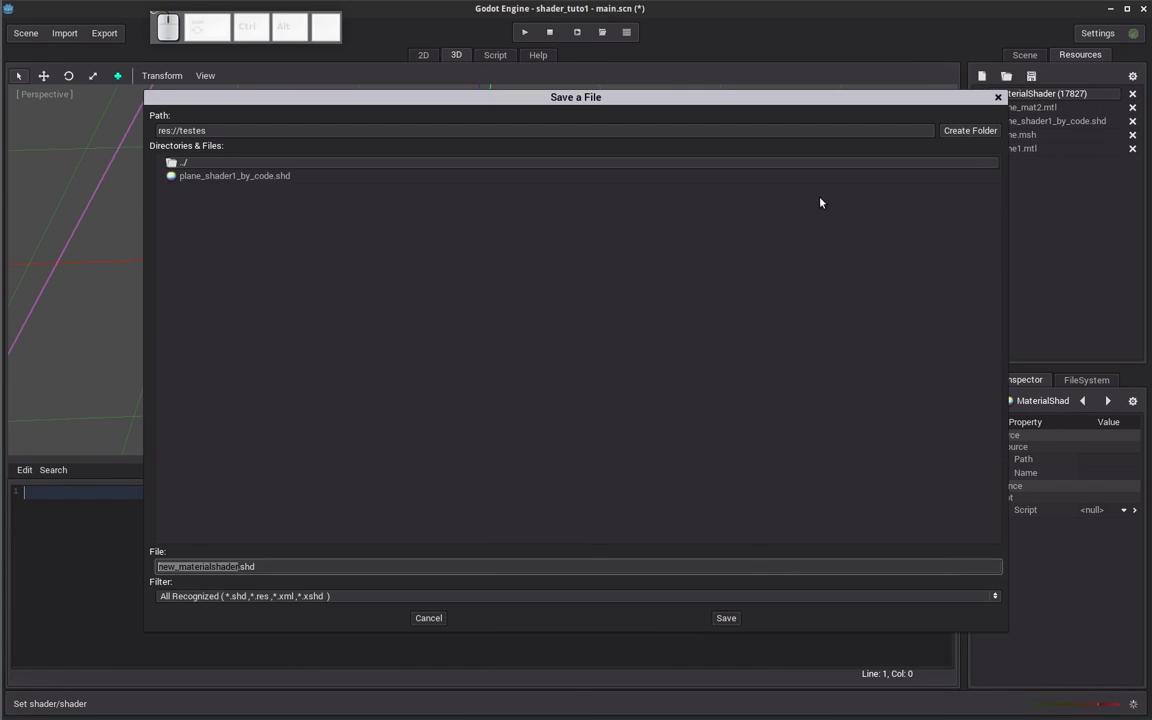
type("plane_shader1")
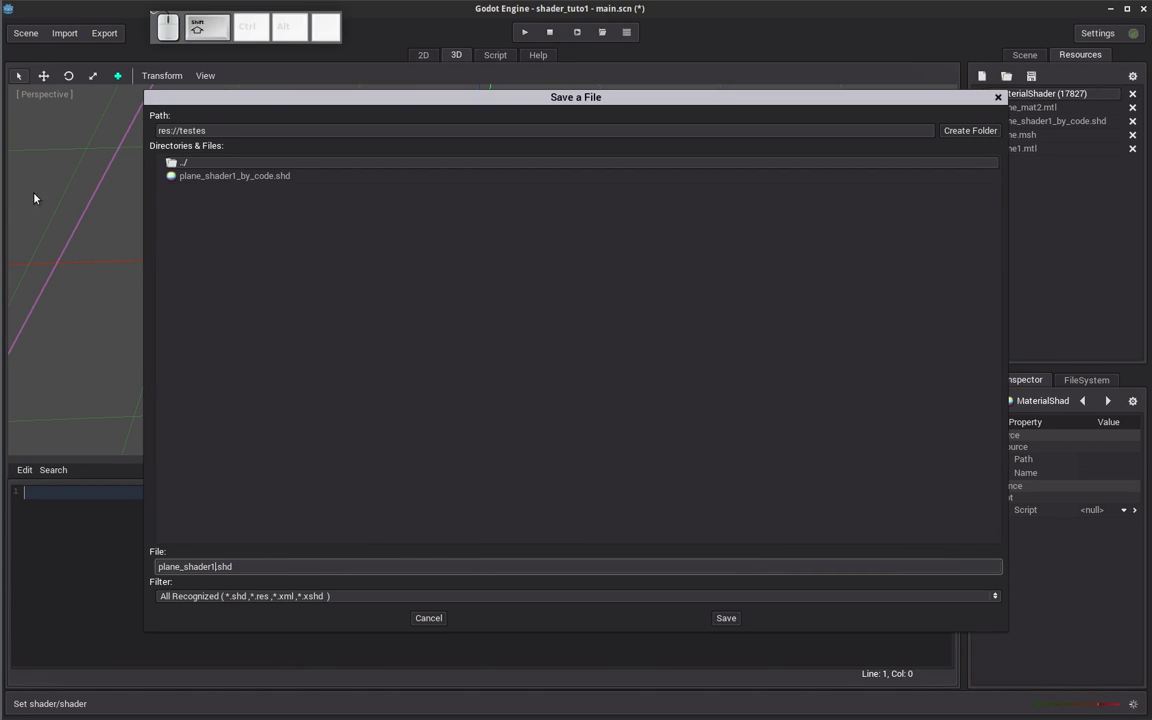
left_click(215, 175)
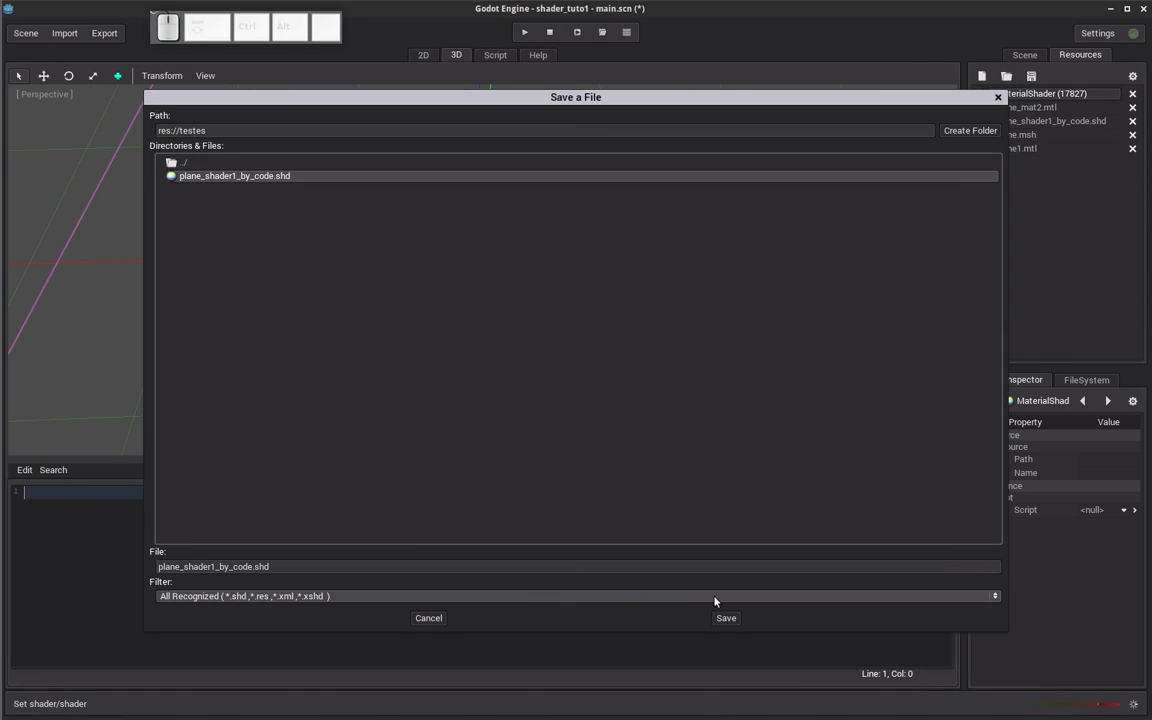
left_click(726, 618)
left_click(605, 383)
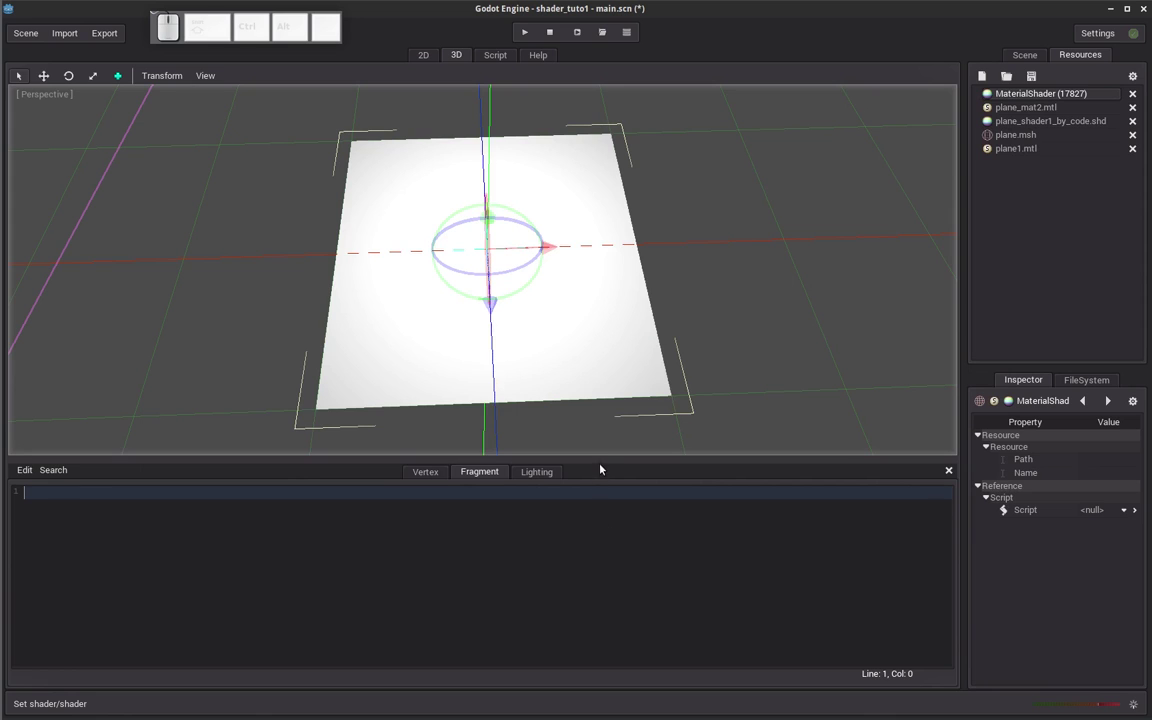
left_click_drag(602, 461, 607, 423)
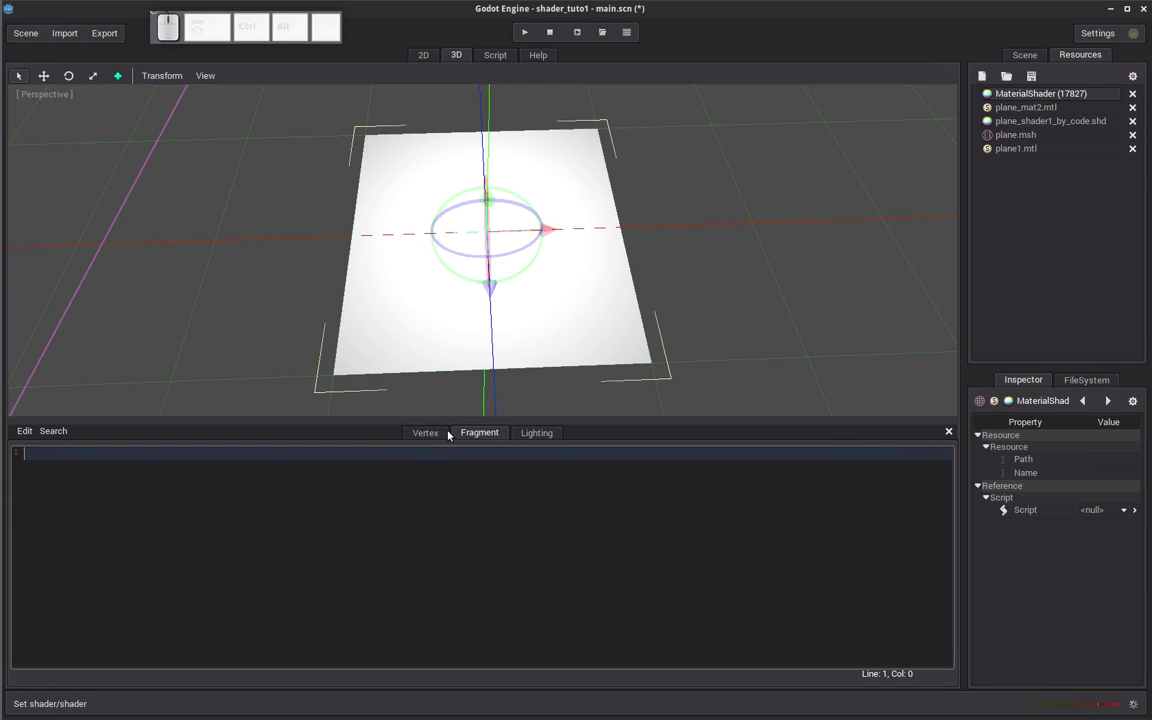
Write 'uniform texture imagem1;' on the first Fragment line, correcting typos, and start a new line.
left_click(542, 434)
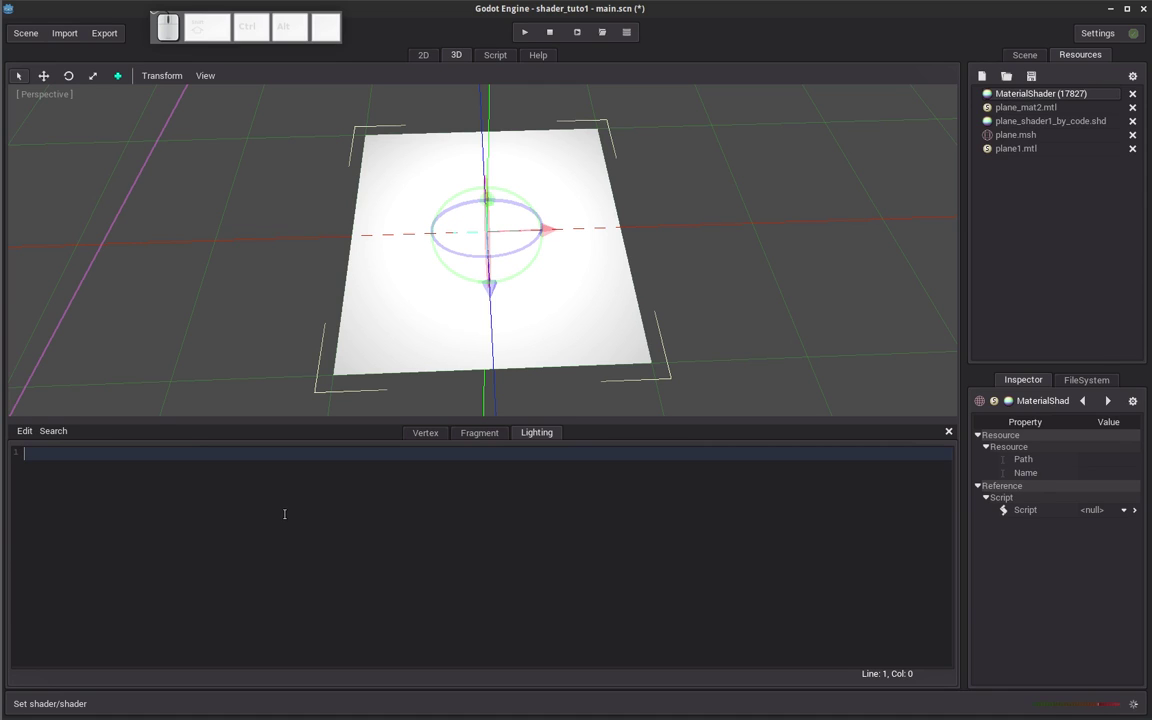
left_click(479, 433)
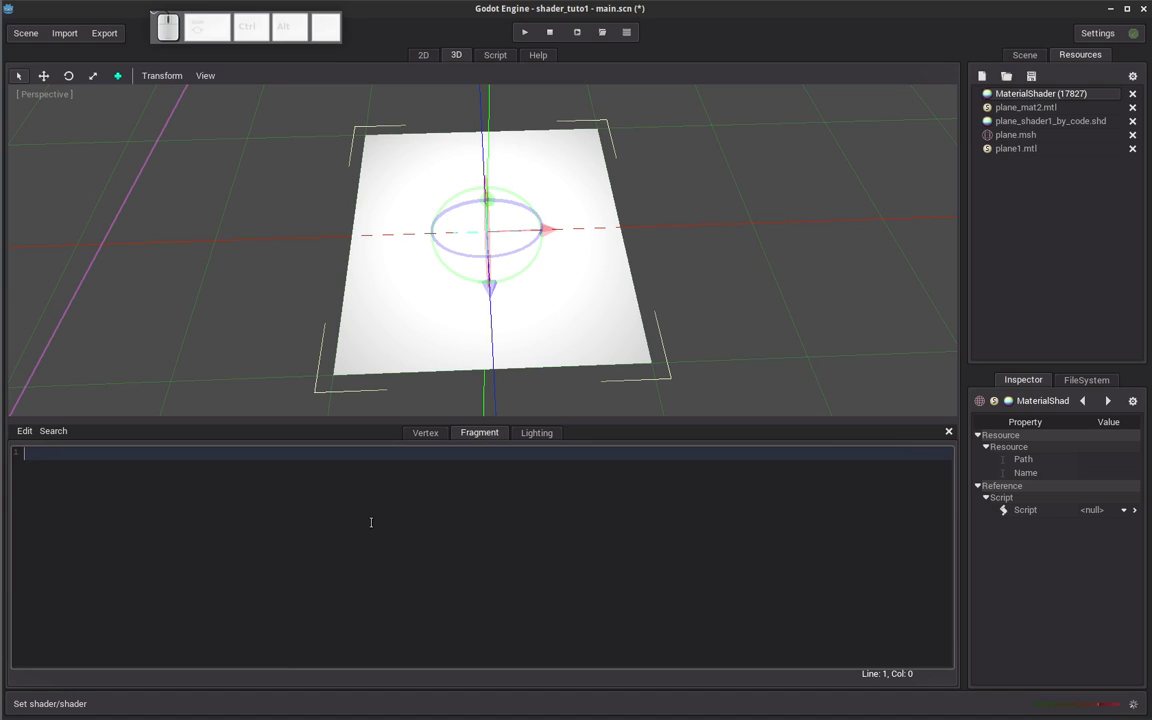
type("uniform texture imamagem1")
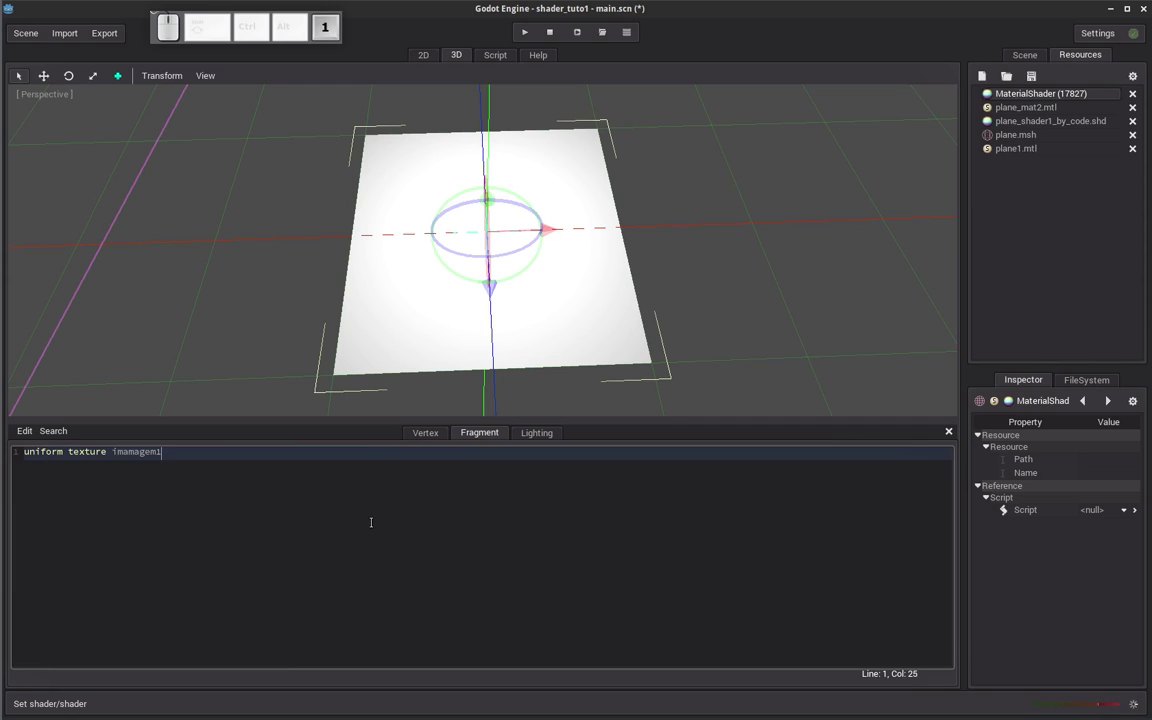
key("Left")
key("Left")
key("Left")
key("Left")
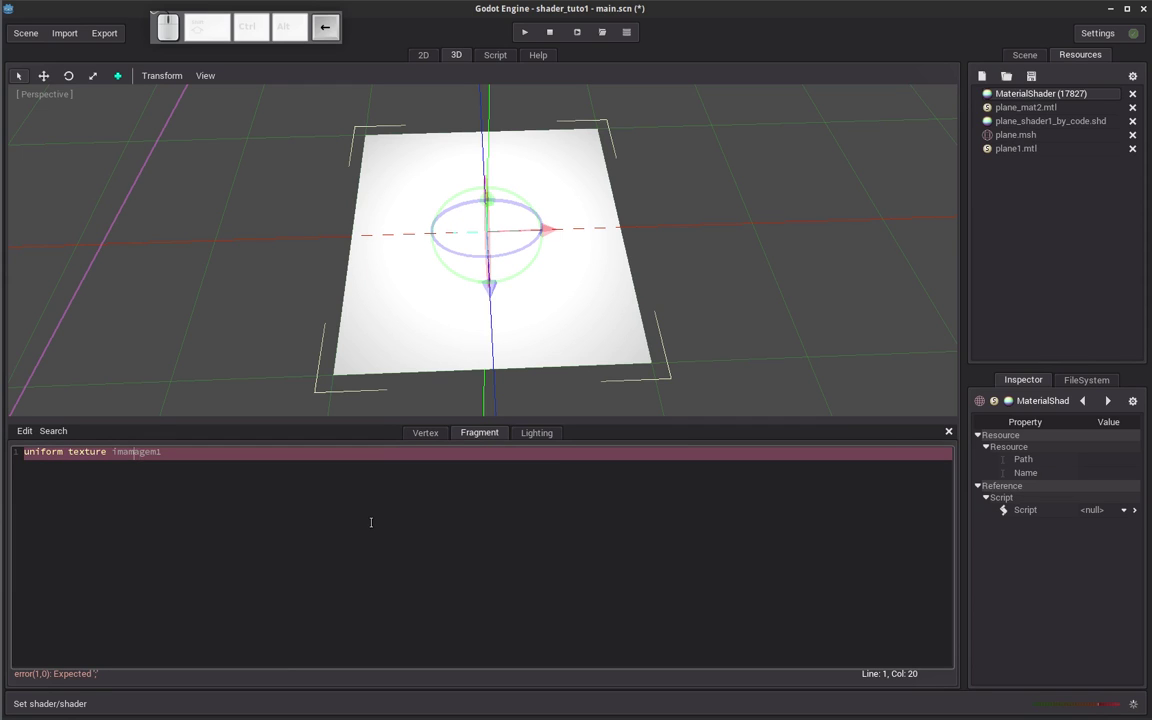
key("BackSpace")
key("BackSpace")
key("End")
type(";")
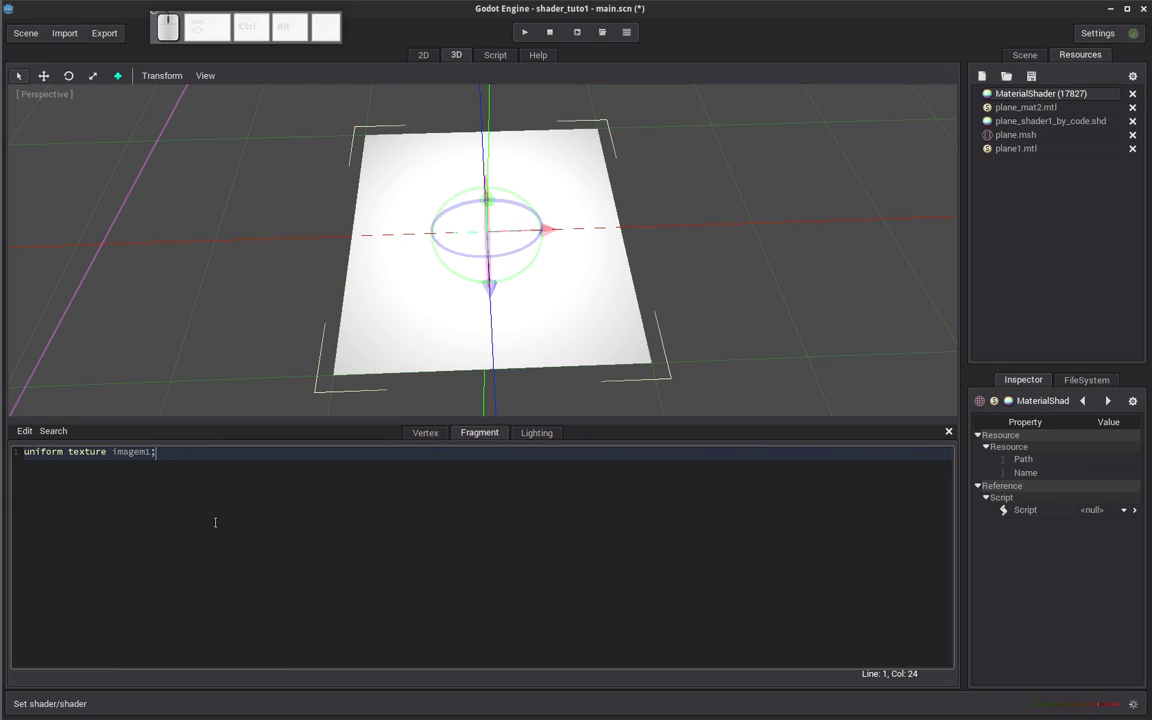
key("Return")
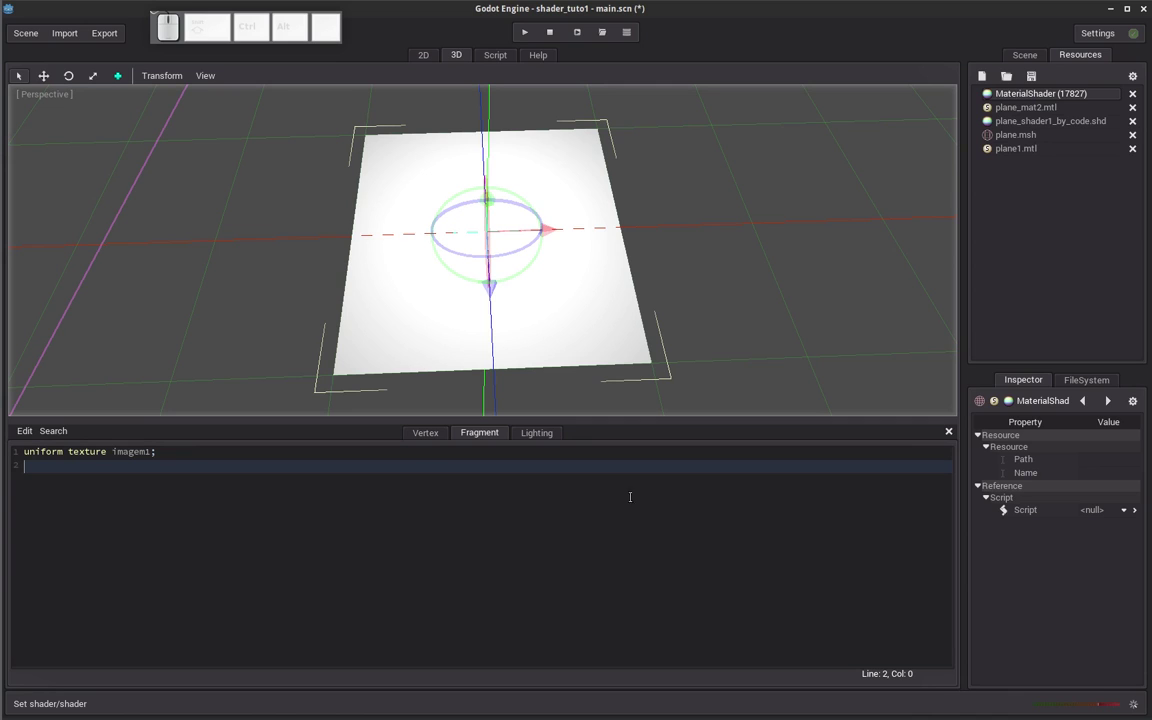
Load res://tiles.tex into plane_mat2's Imagem1 shader parameter.
left_click(1027, 110)
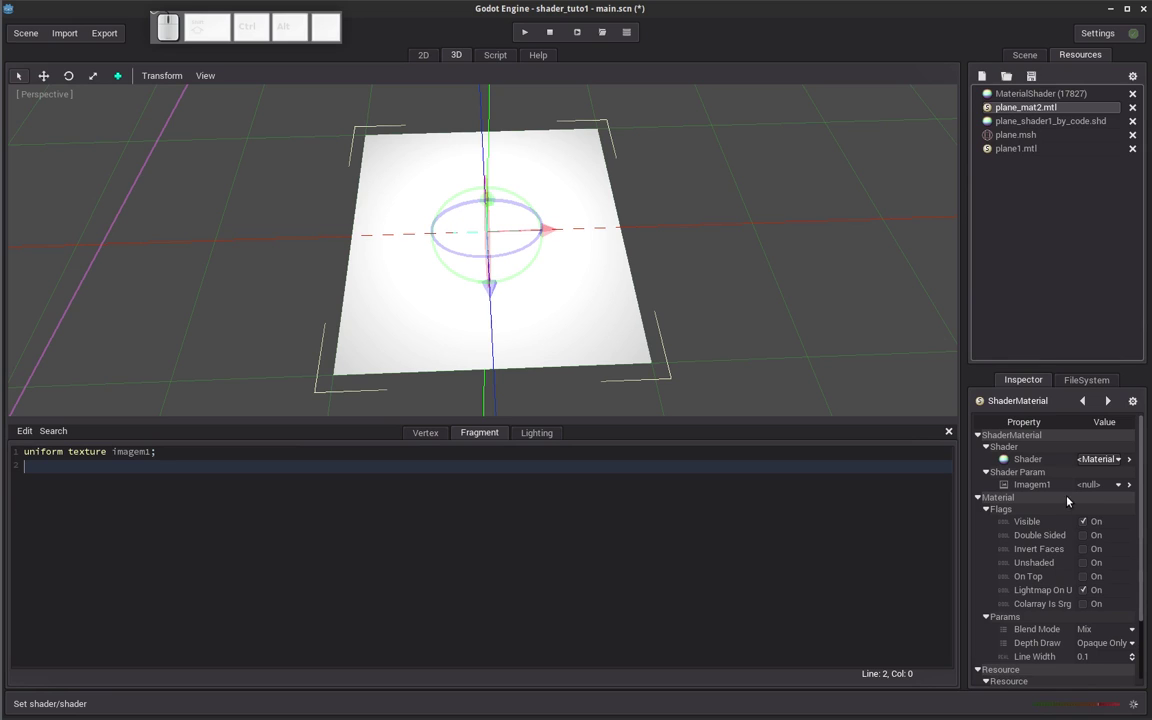
left_click(1118, 484)
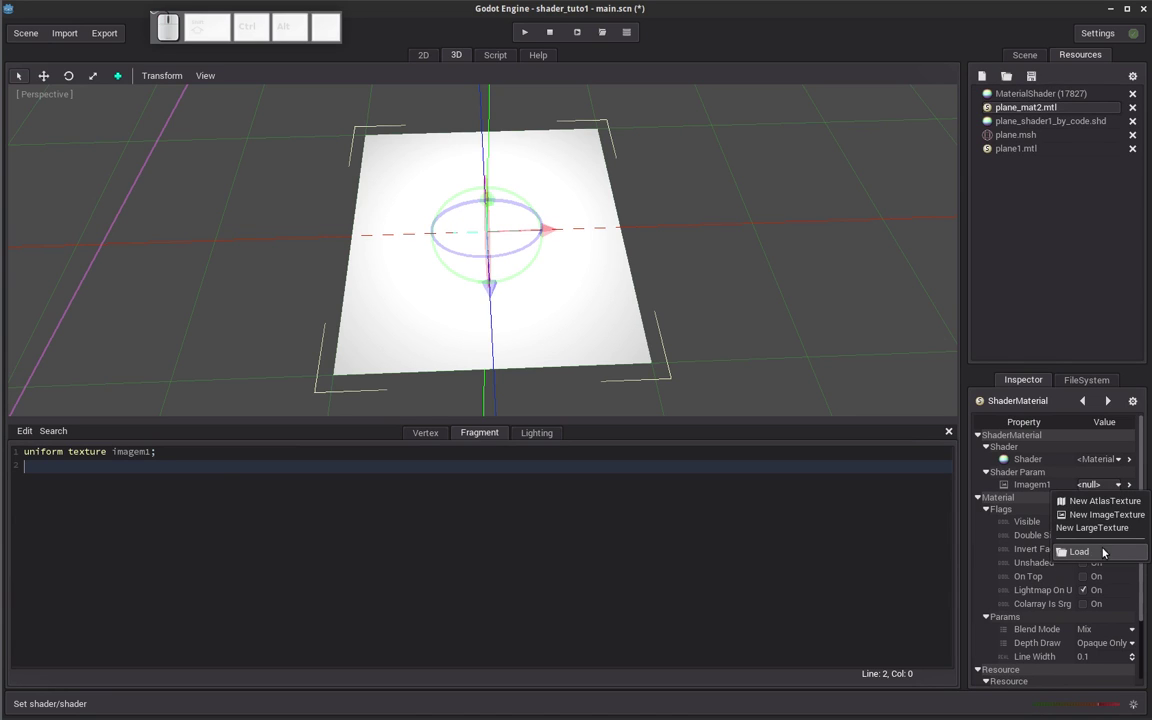
left_click(1047, 542)
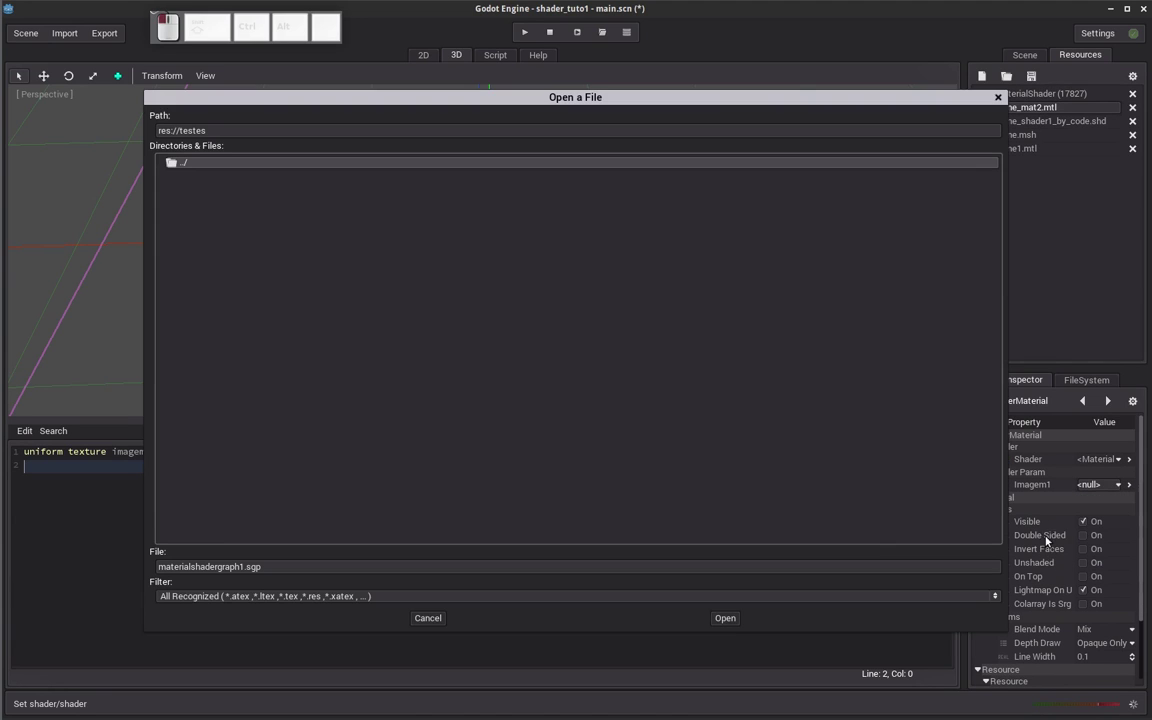
double_click(185, 163)
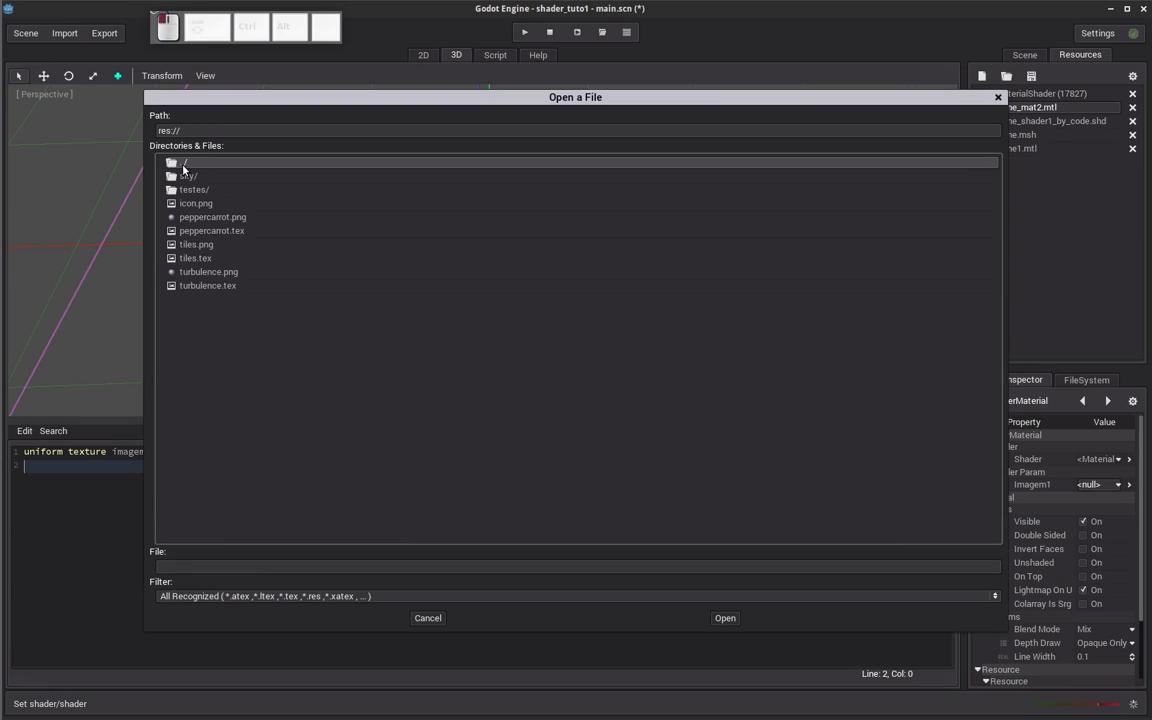
double_click(194, 259)
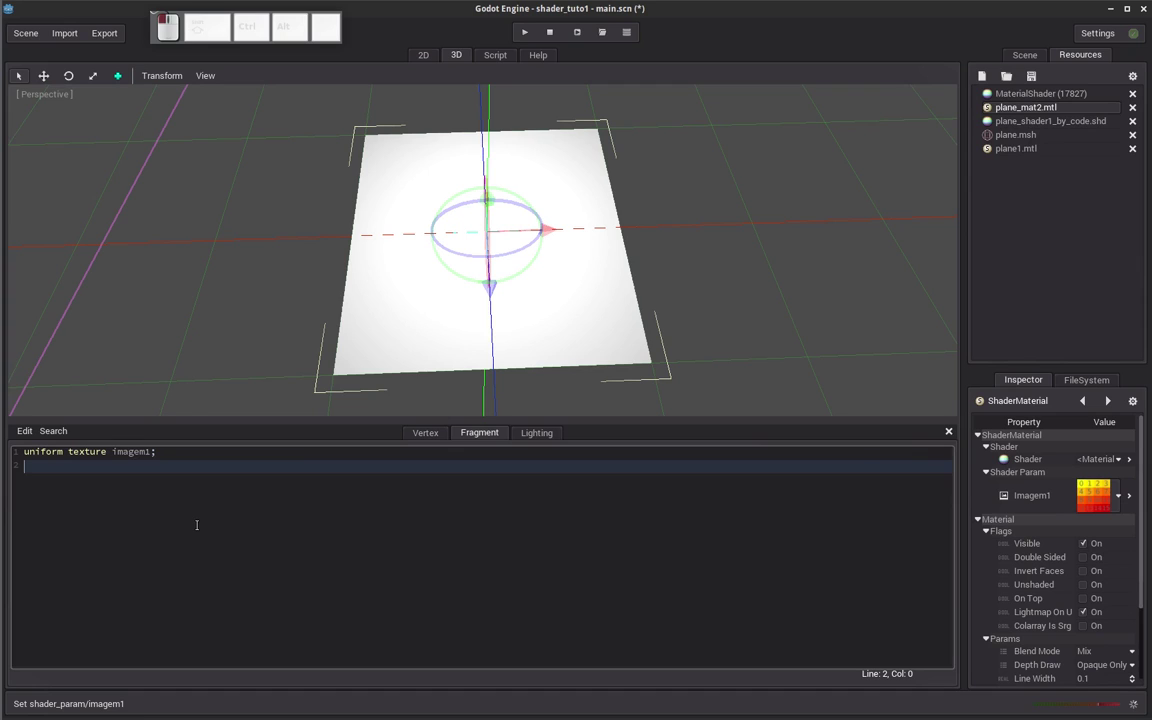
Add the line DIFFUSE = vec3(1.0,0.0,0.0); to make the plane red.
key("Return")
type("DIFFUSE ")
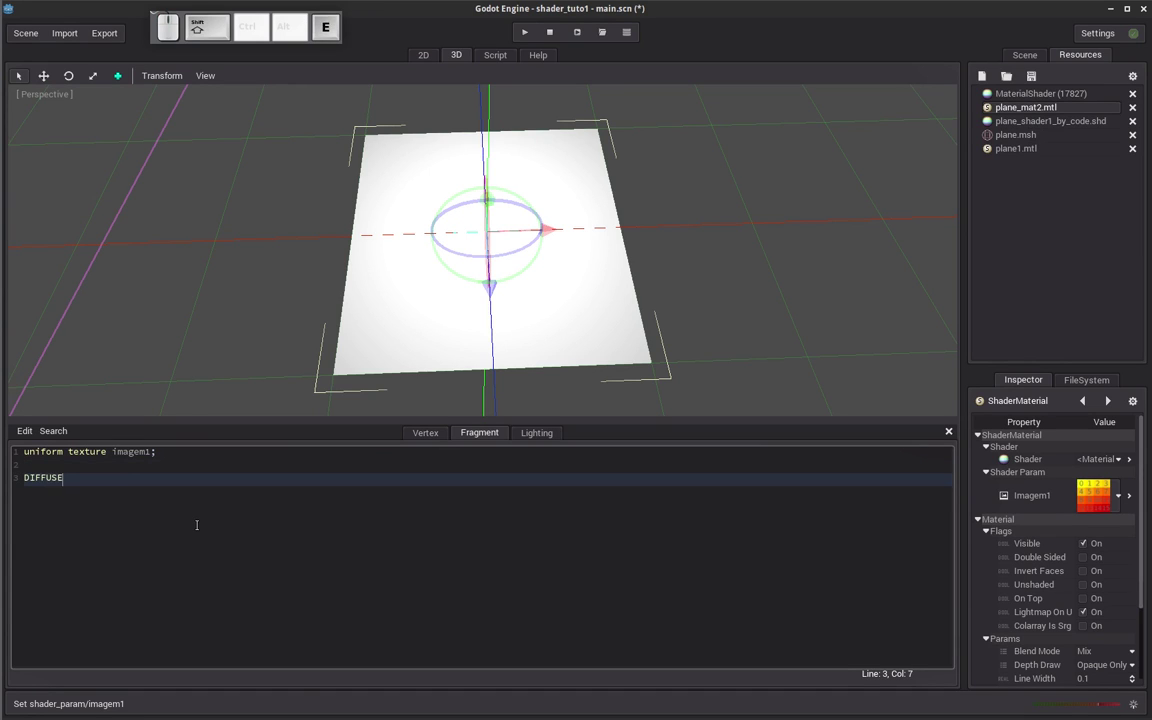
type("= vec4(1.0,0.0,0.0")
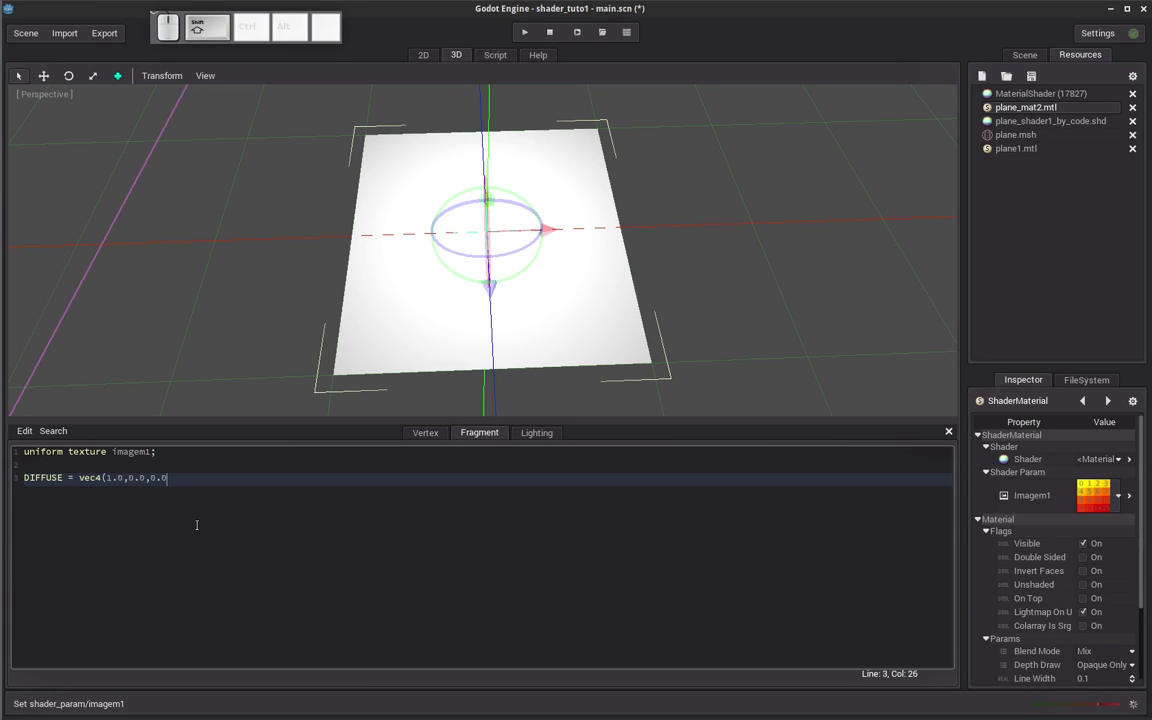
type(",0.0);")
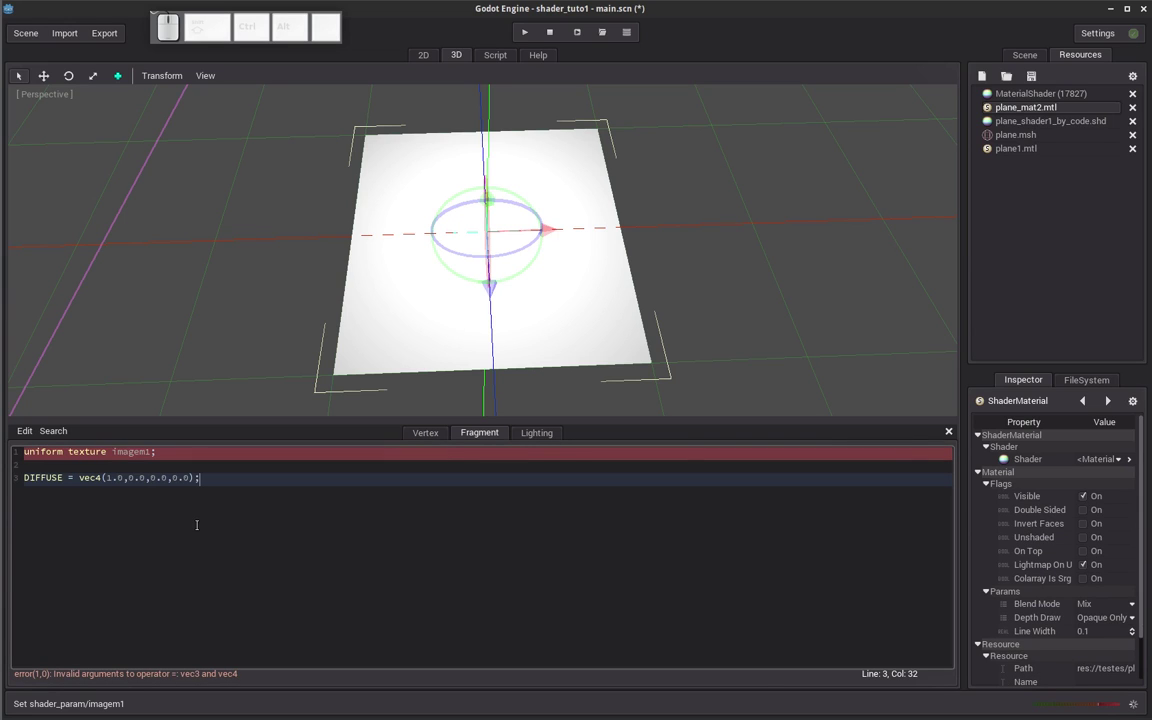
key("Left")
key("Left")
key("Left")
key("Left")
key("Left")
key("Left")
key("Delete")
key("Delete")
key("Delete")
key("BackSpace")
key("BackSpace")
type("3")
mouse_move(368, 252)
middle_mouse_down()
mouse_move(393, 256)
mouse_move(396, 216)
mouse_move(392, 234)
middle_mouse_up()
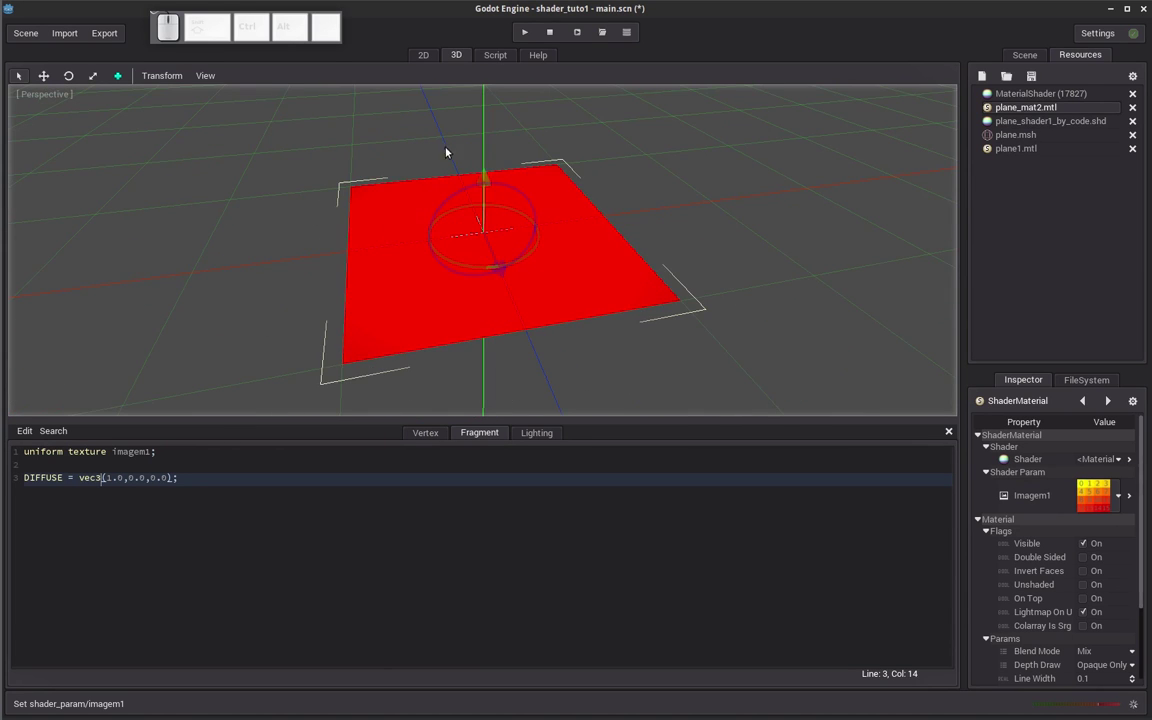
Change the green component to 1.0 so the plane renders yellow, and orbit to check.
left_click(172, 480)
left_click(128, 479)
key("Delete")
type("1")
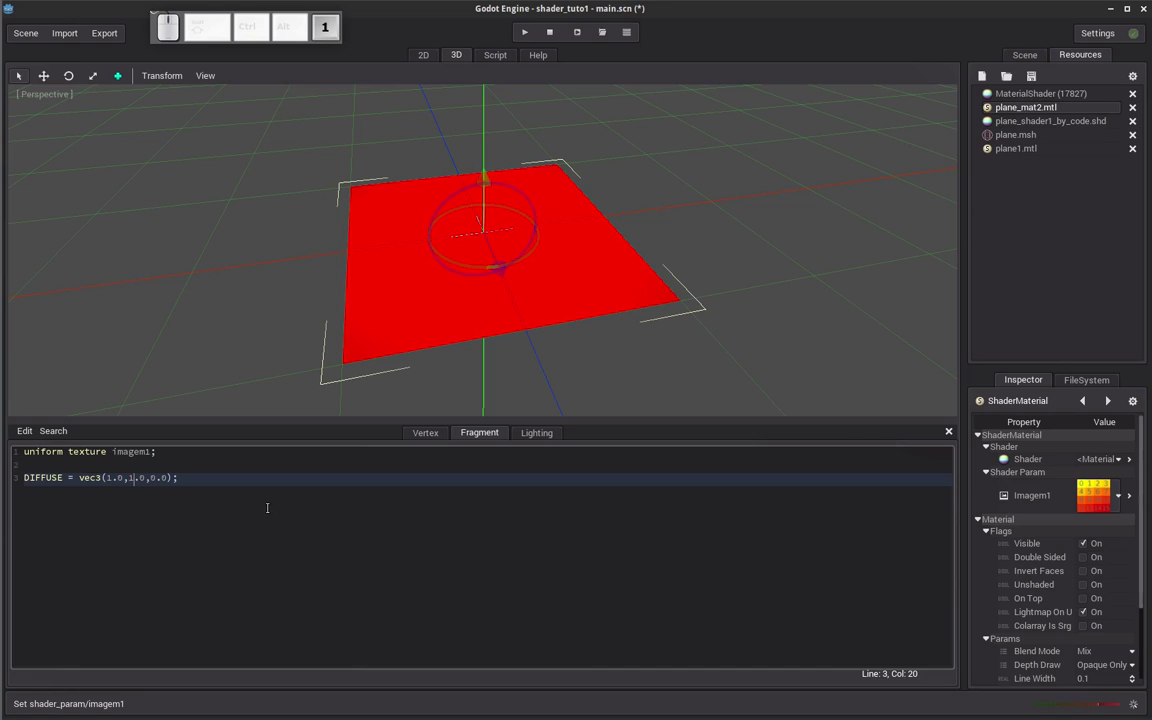
mouse_move(373, 231)
middle_mouse_down()
mouse_move(367, 271)
mouse_move(391, 255)
middle_mouse_up()
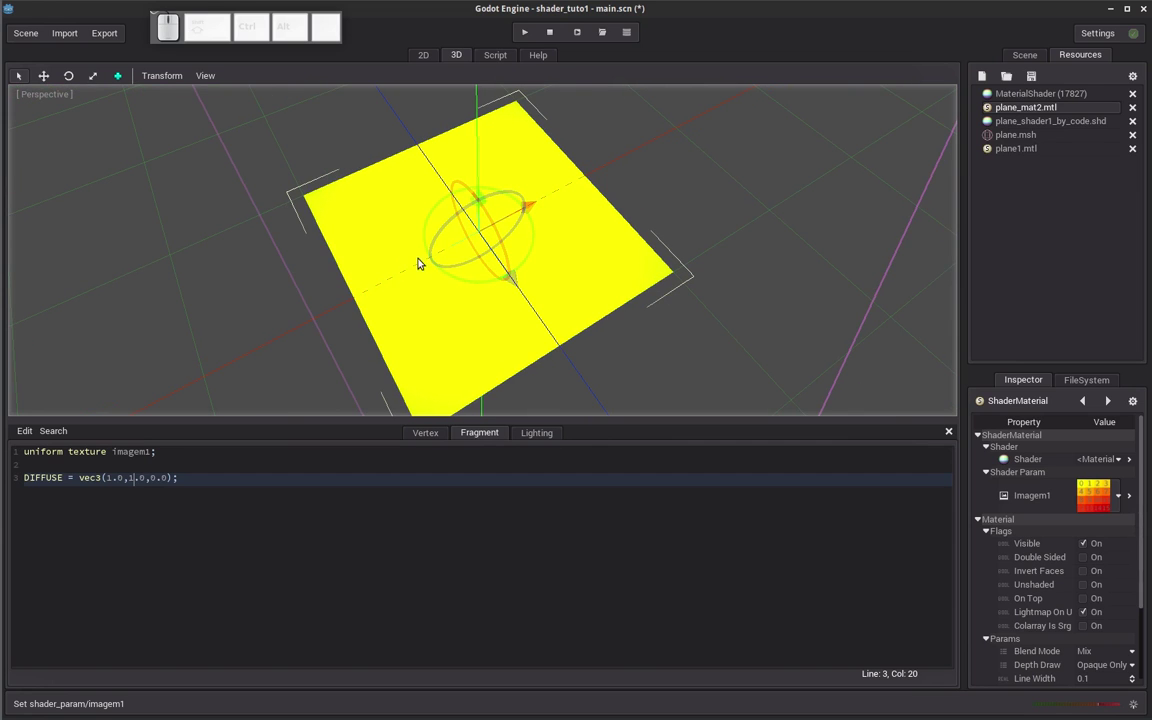
middle_click_drag(507, 316, 468, 329)
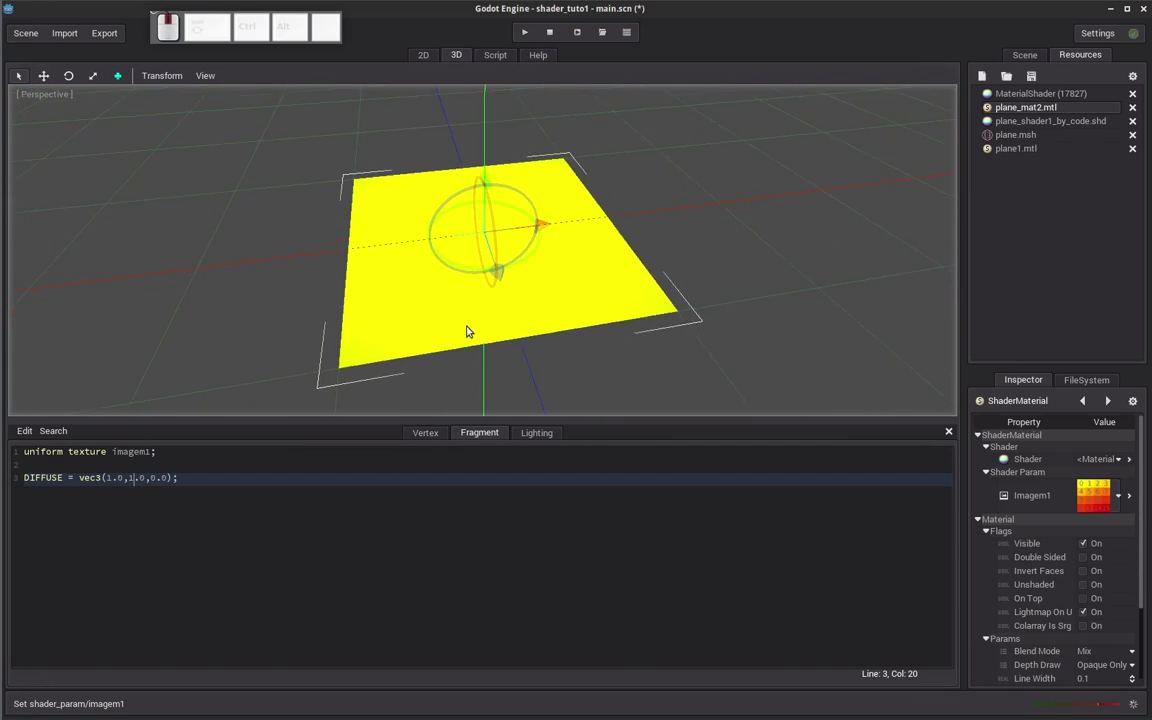
mouse_move(418, 258)
middle_mouse_down()
mouse_move(416, 296)
mouse_move(416, 275)
middle_mouse_up()
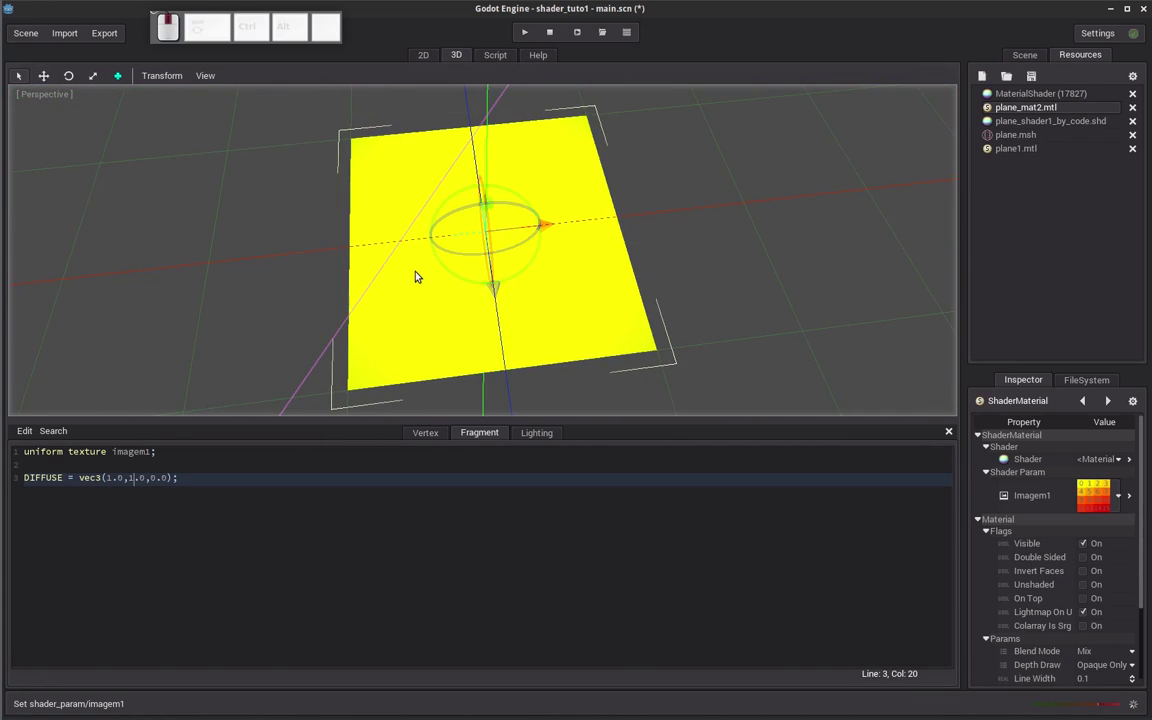
Select the vec3(1.0,1.0,0.0) expression on the DIFFUSE line.
double_click(42, 477)
double_click(90, 477)
left_click(176, 478)
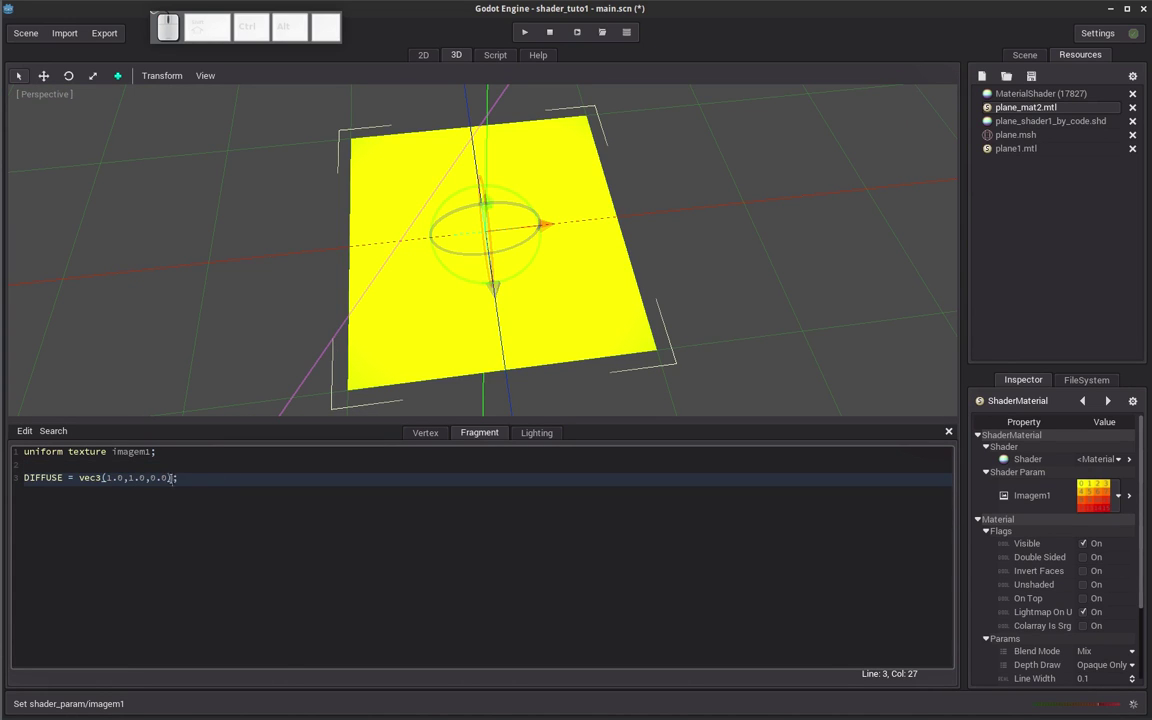
left_click_drag(176, 478, 79, 478)
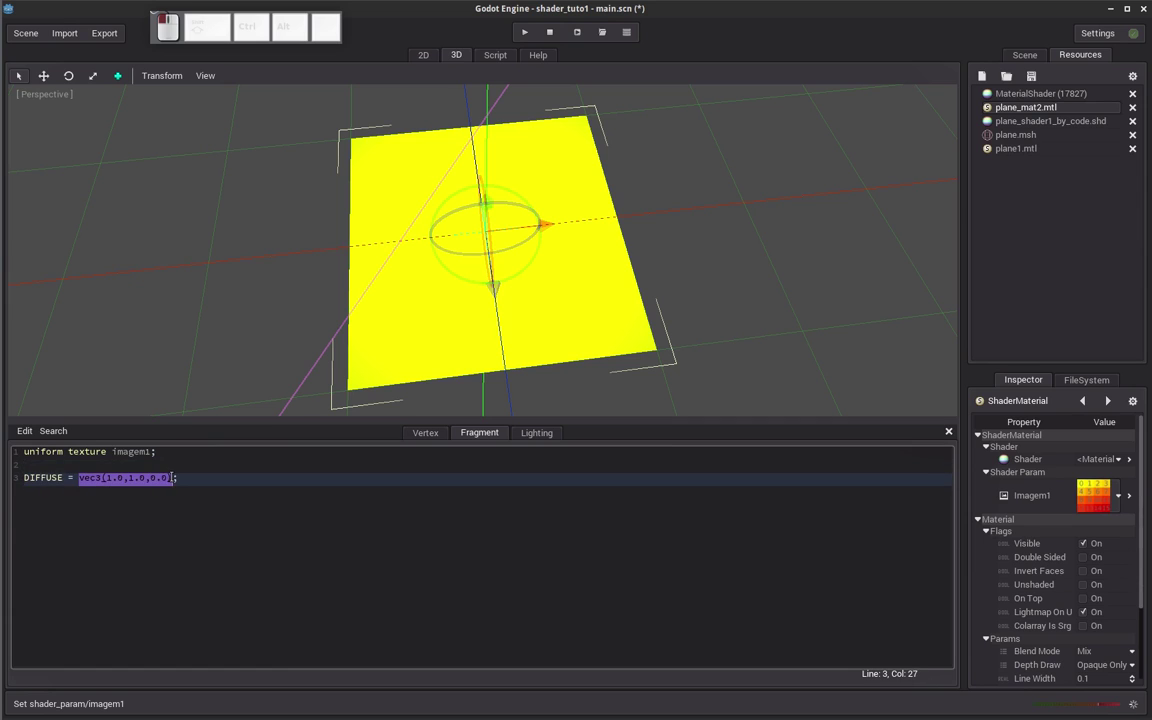
Replace the yellow colour with tex(imagem1, UV).rgb on the DIFFUSE line.
key("Delete")
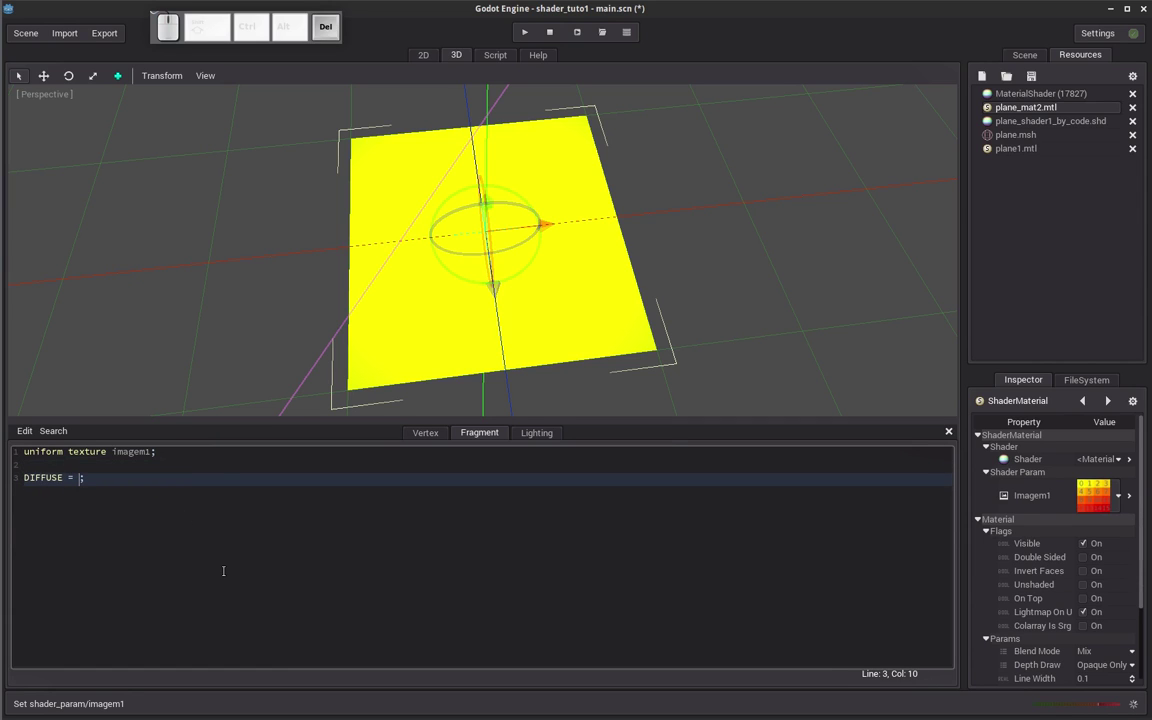
type("tex(")
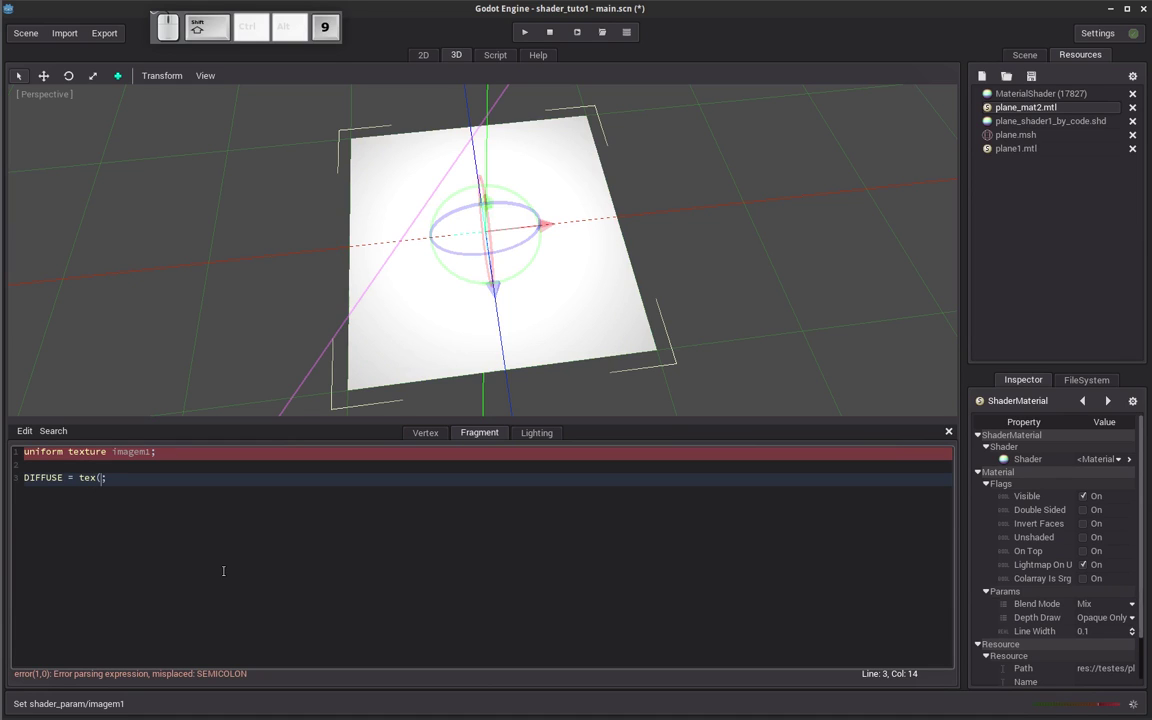
type("imagem")
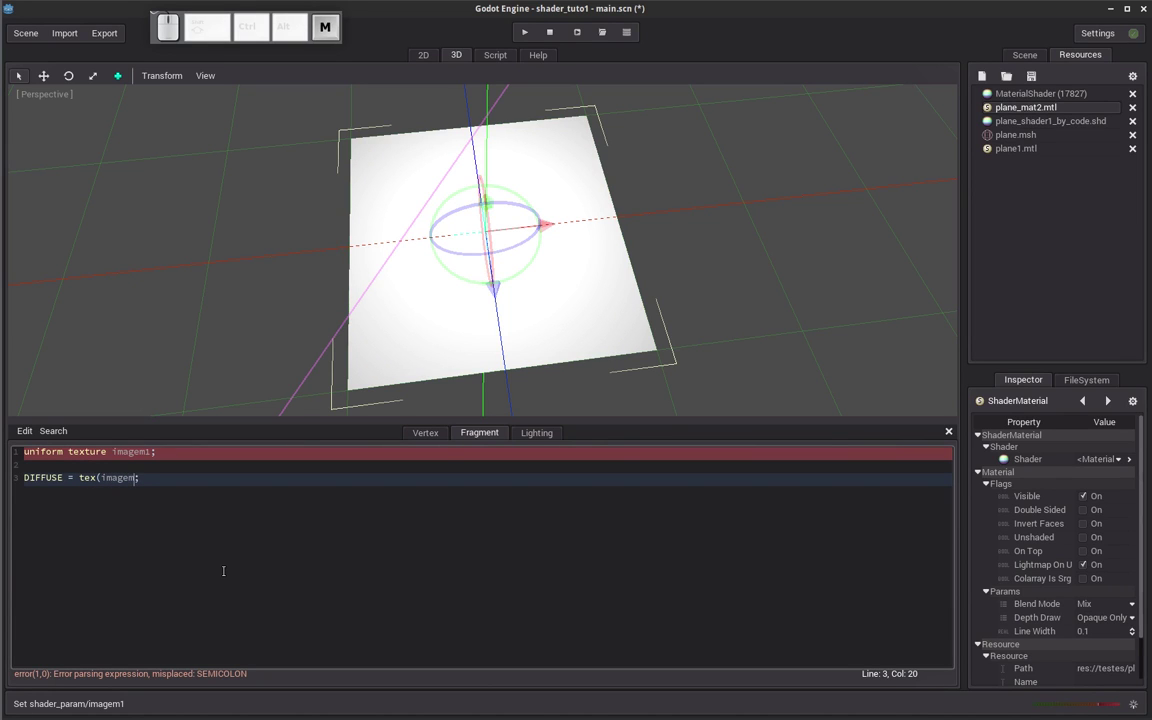
type("1, ")
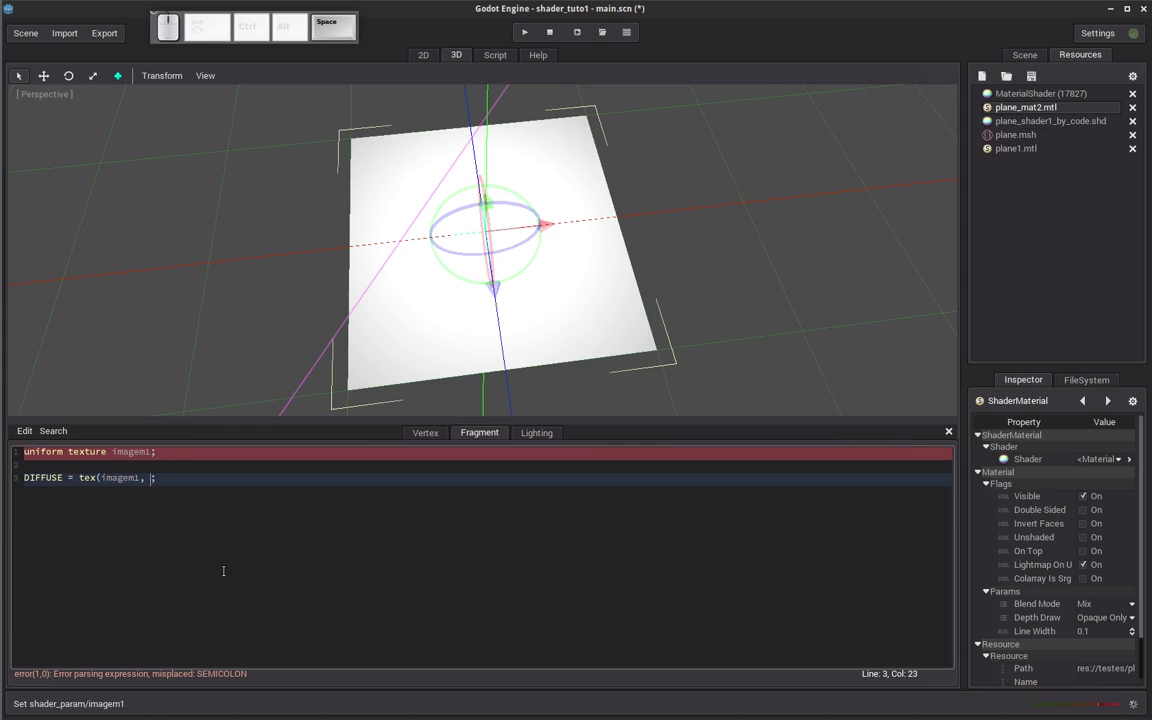
type("UV")
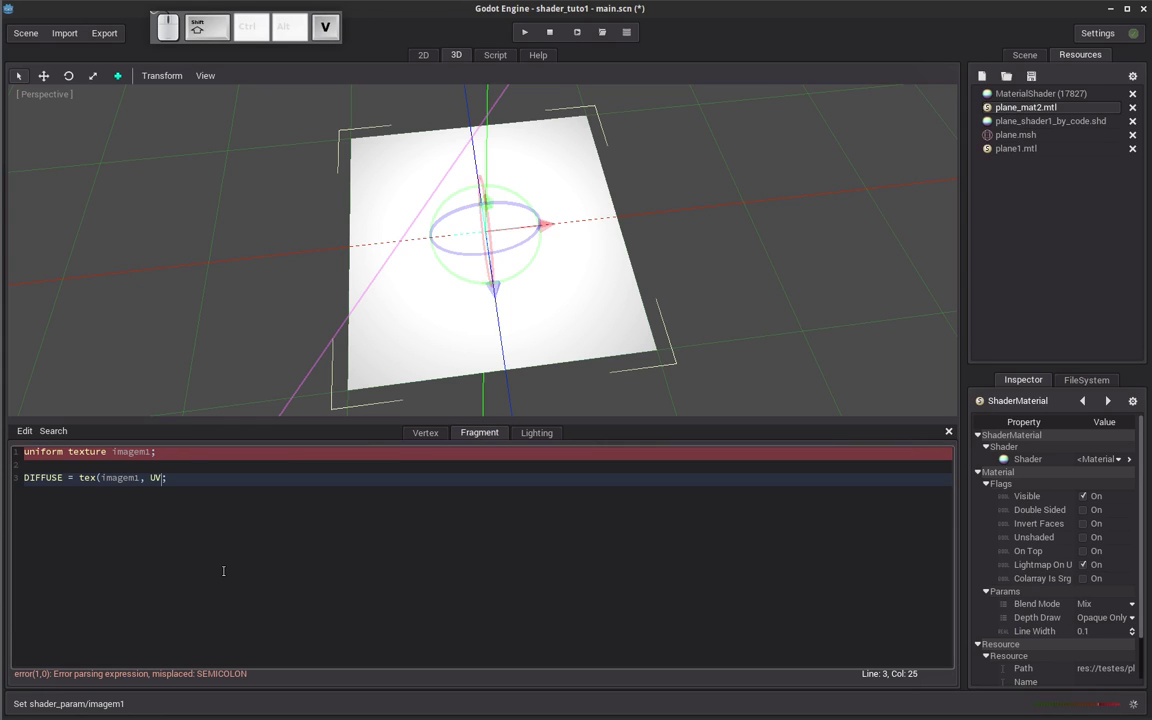
type(")")
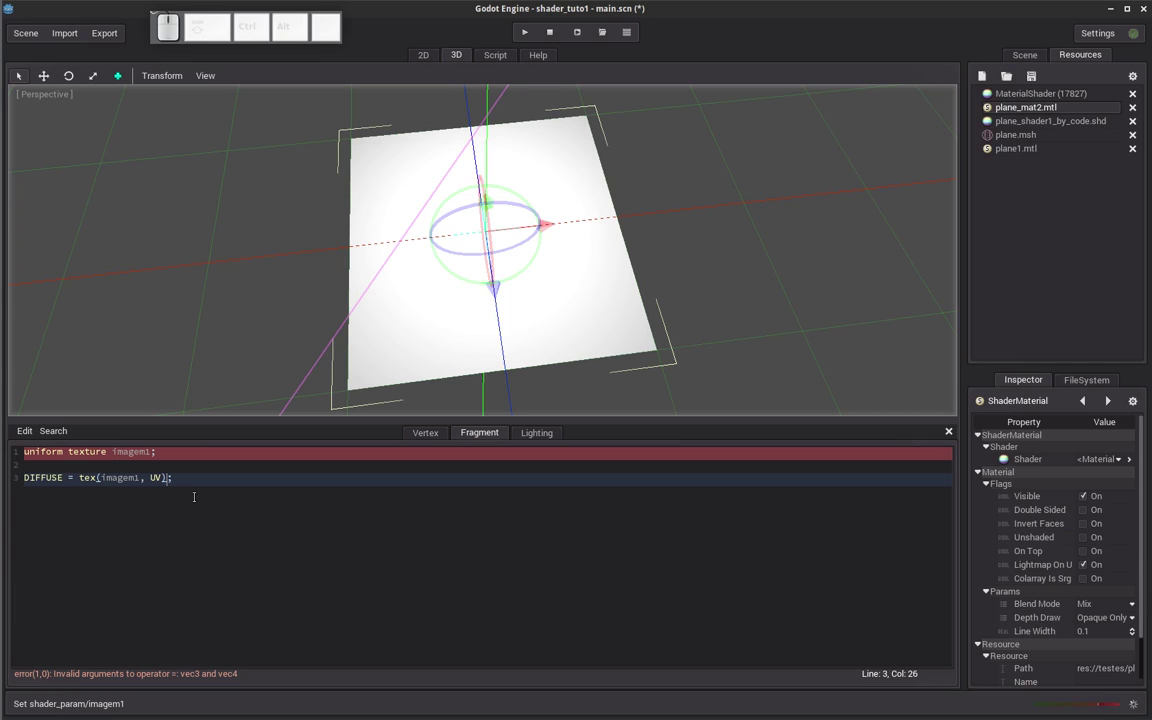
key("r")
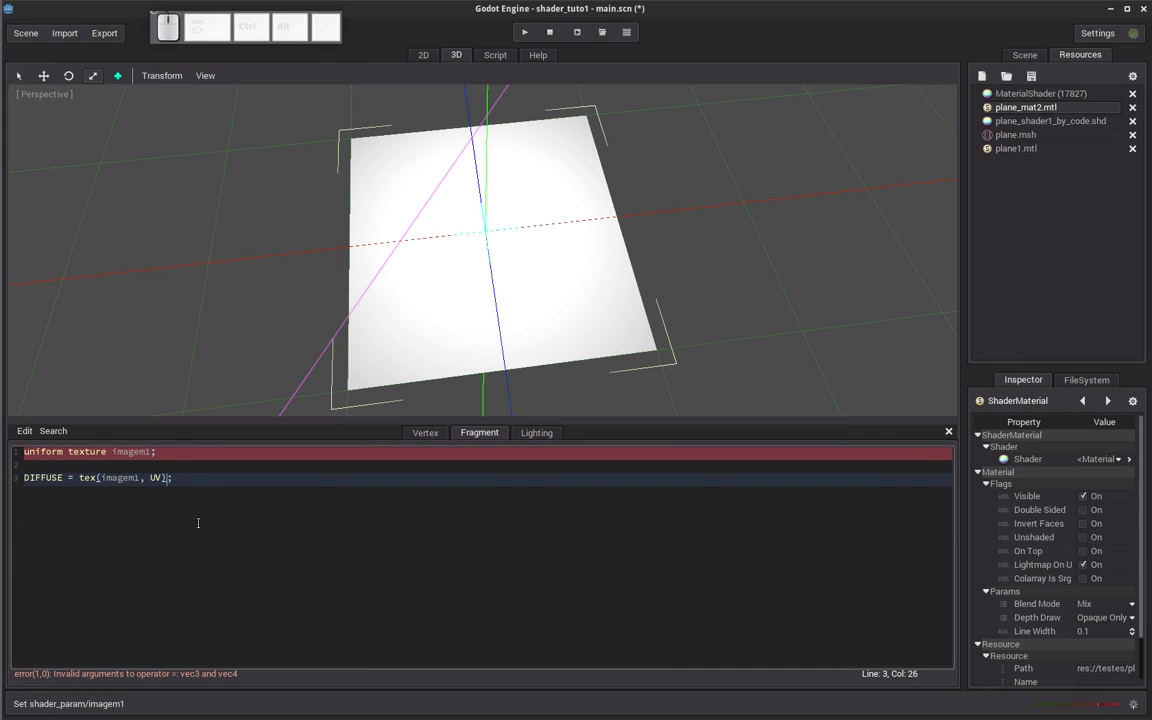
type(".rgb")
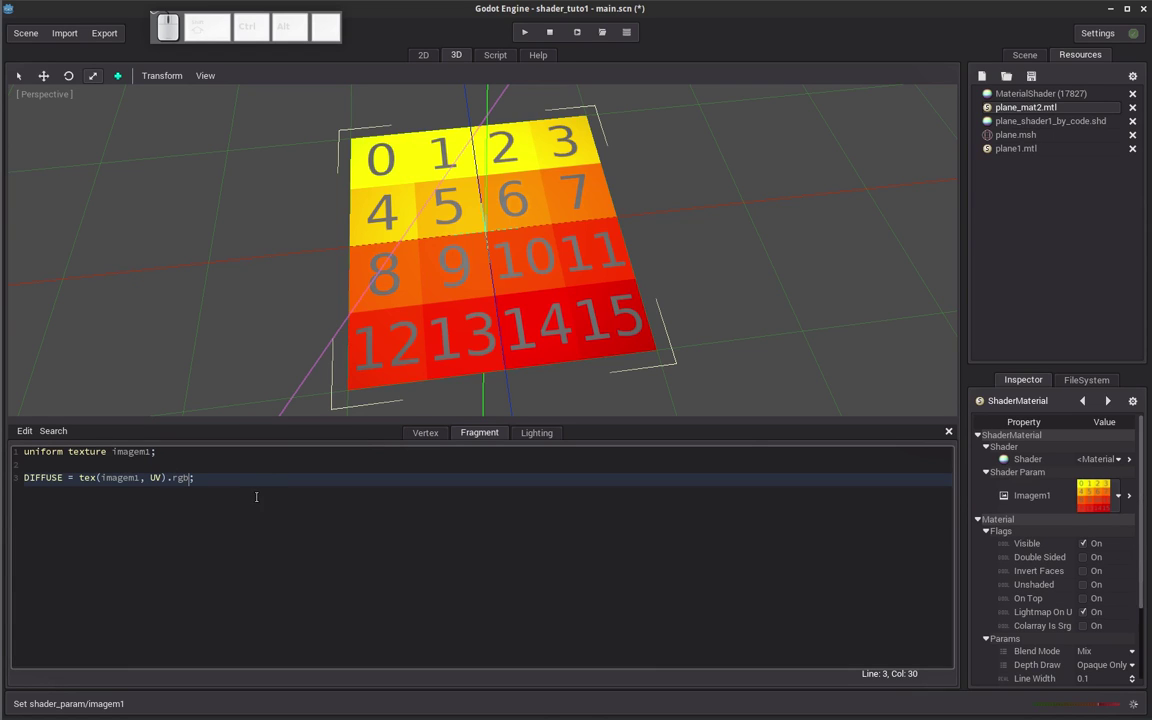
left_click_drag(79, 478, 166, 477)
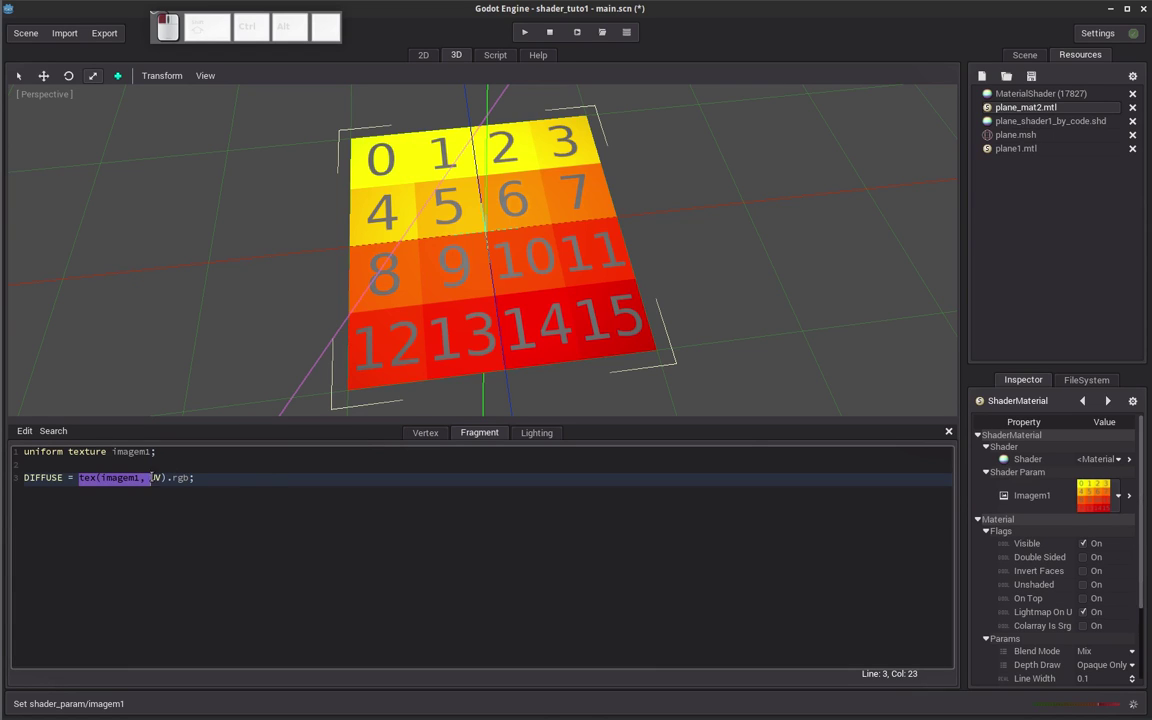
key("End")
left_click_drag(170, 478, 190, 479)
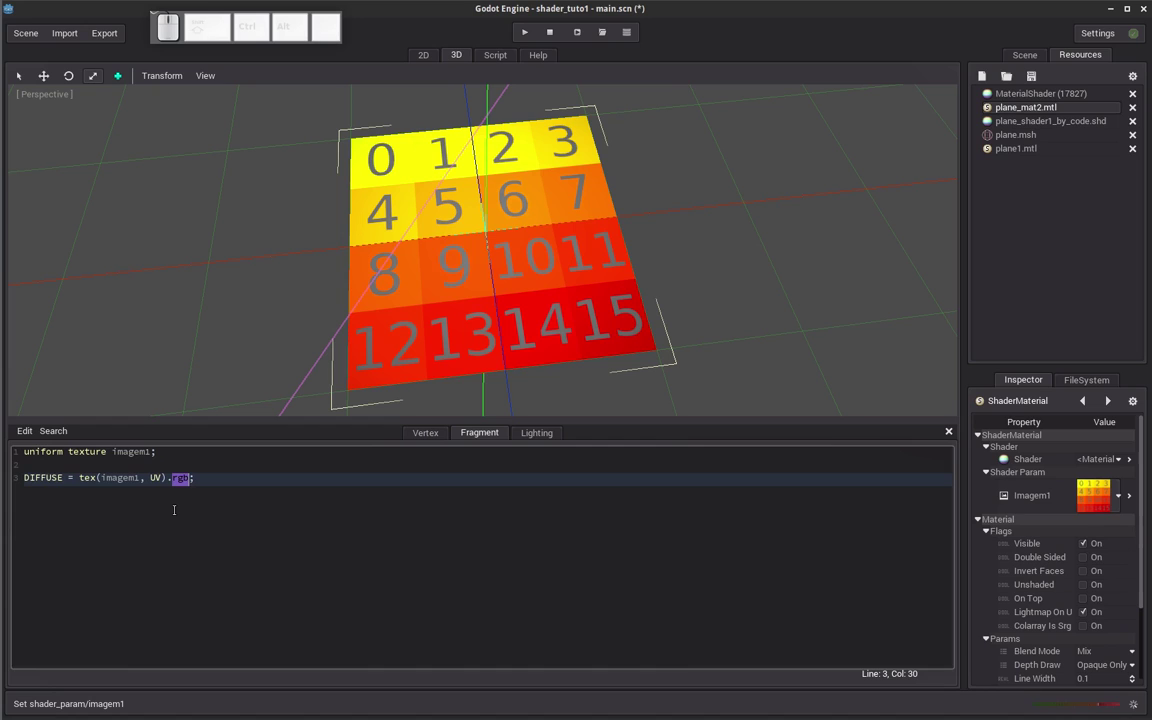
Comment out the DIFFUSE line and add DIFFUSE_ALPHA = tex(imagem1,UV); below it.
key("Home")
type("//")
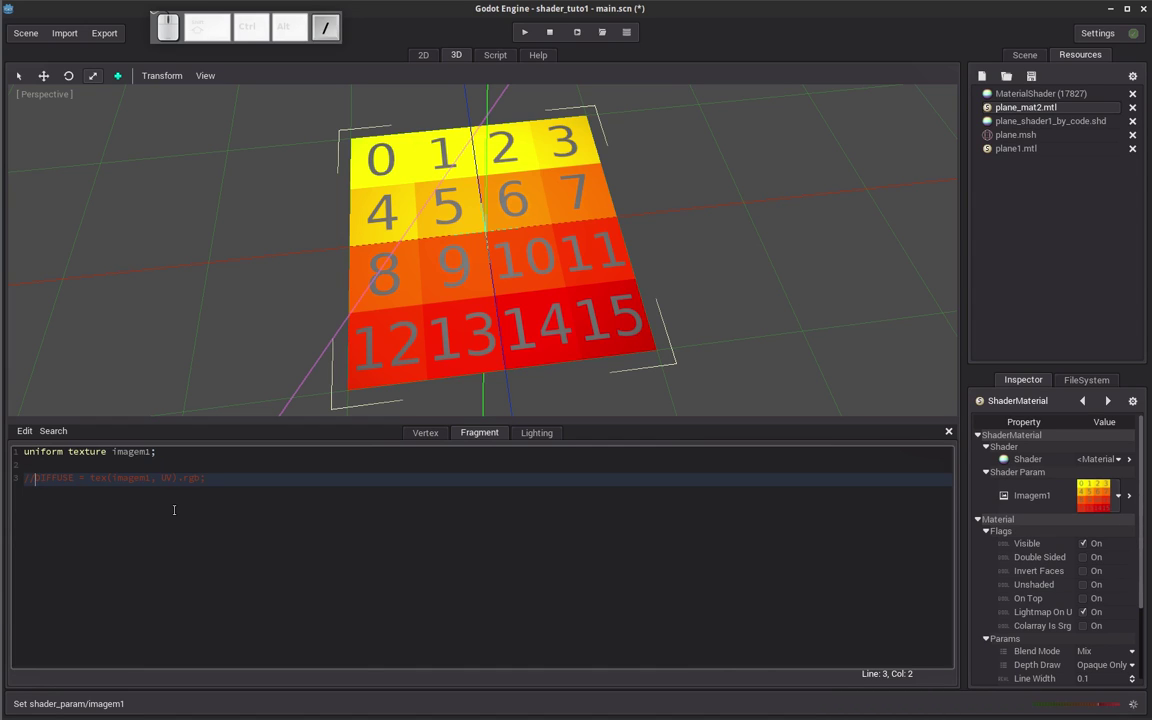
key("End")
key("Return")
type("DIFFUSE_ALPHA = tex(imagem1,U")
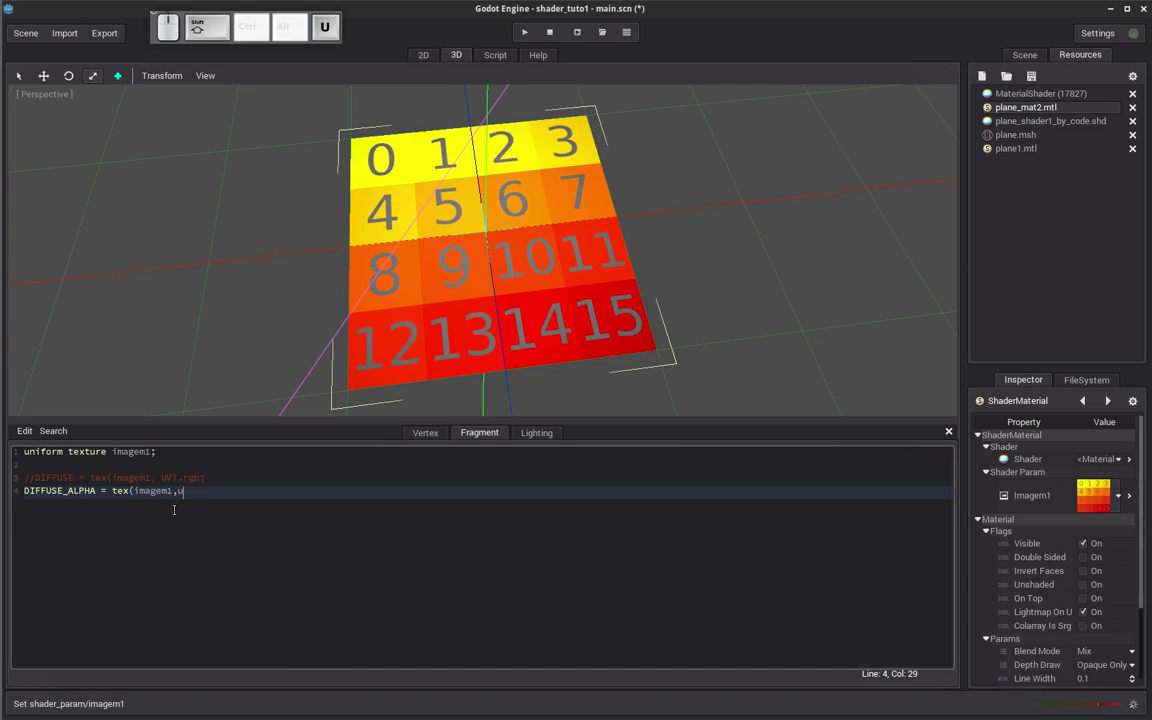
type("V);")
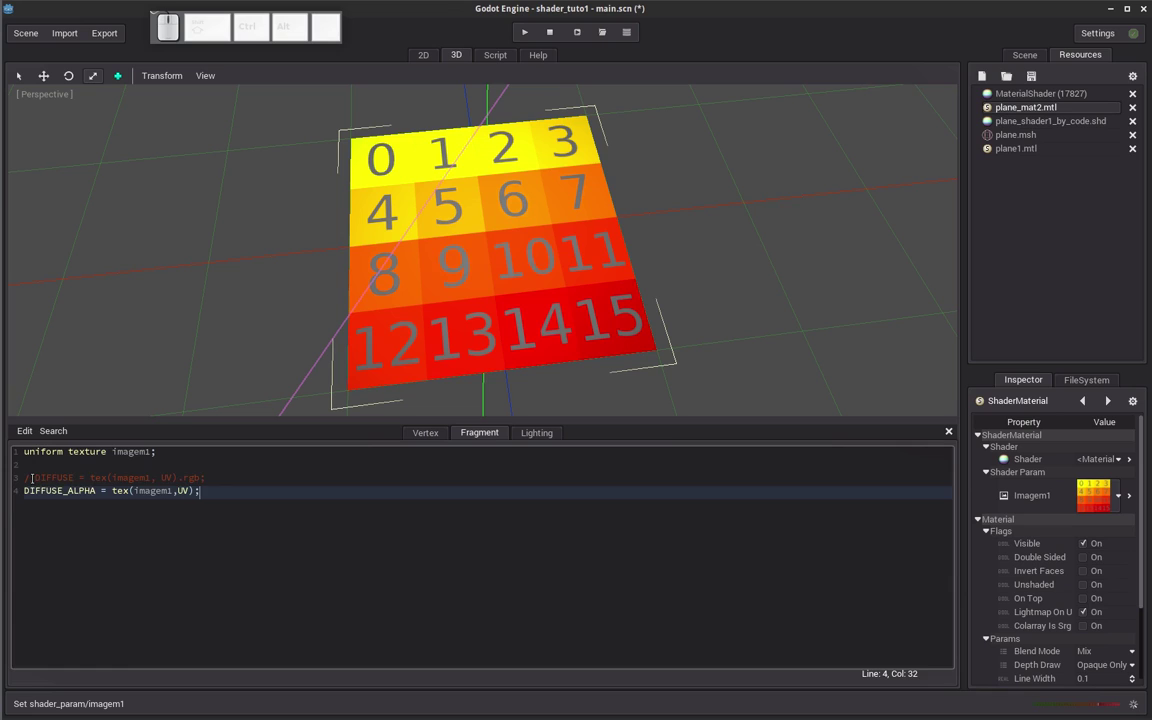
Toggle comments with Ctrl+K so DIFFUSE is active and DIFFUSE_ALPHA is commented out.
left_click_drag(27, 480, 74, 480)
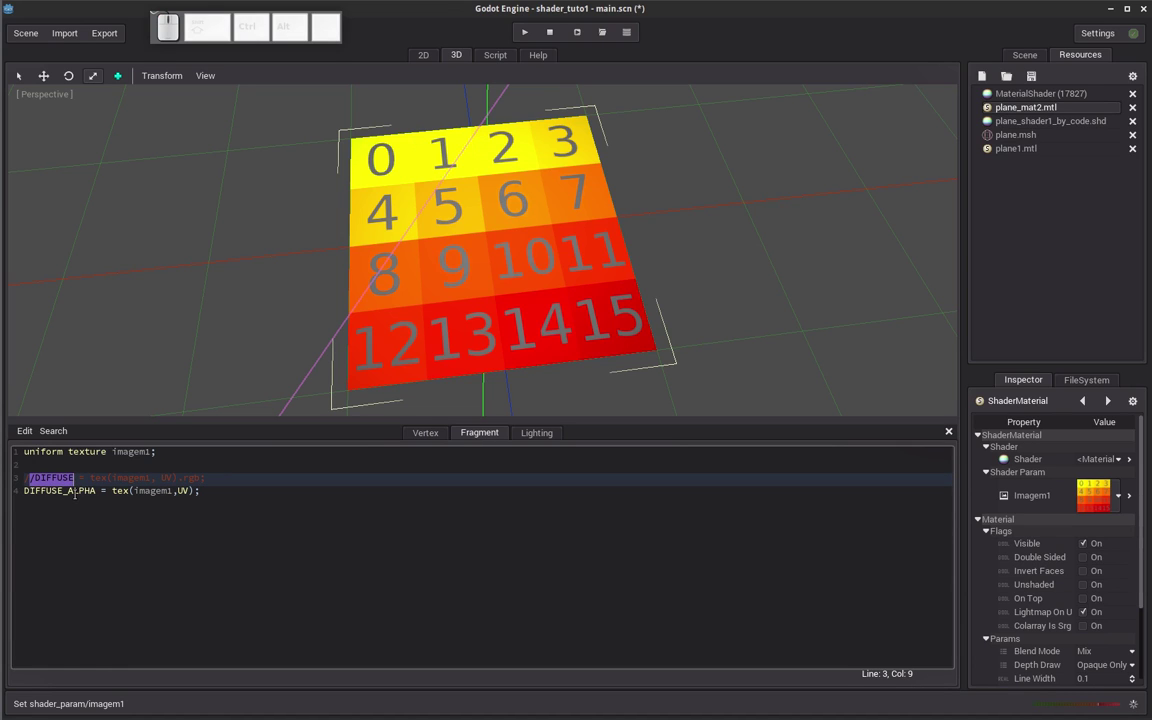
left_click(183, 490)
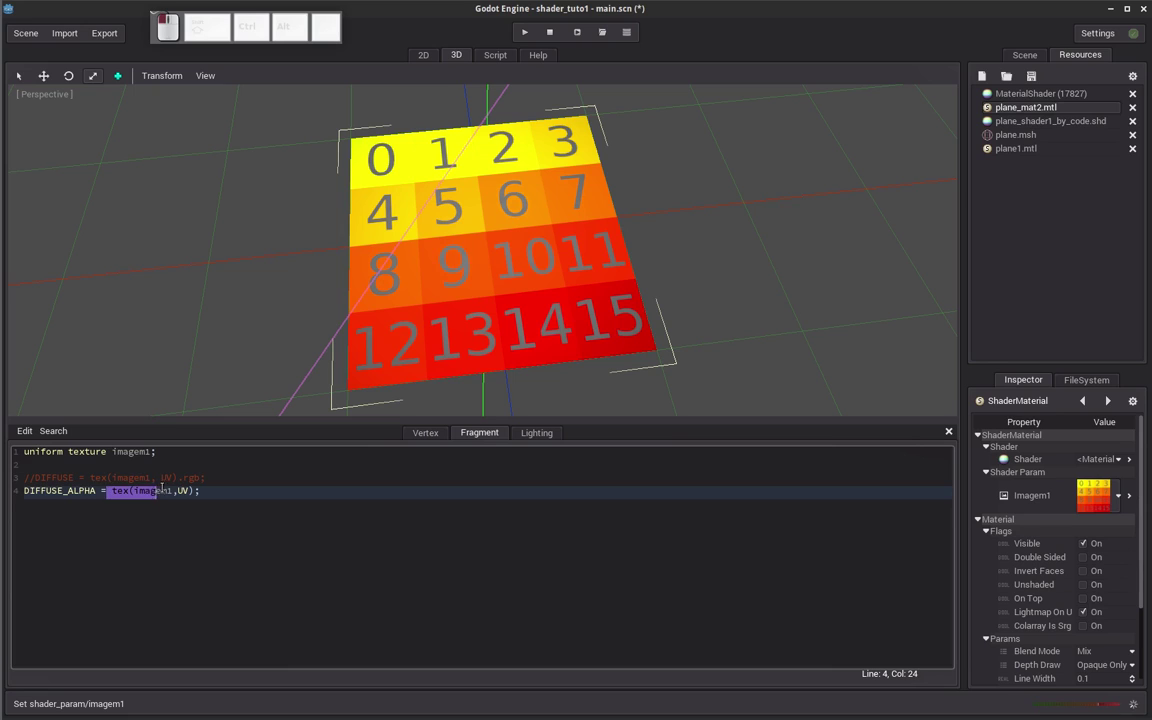
key("Home")
key("Up")
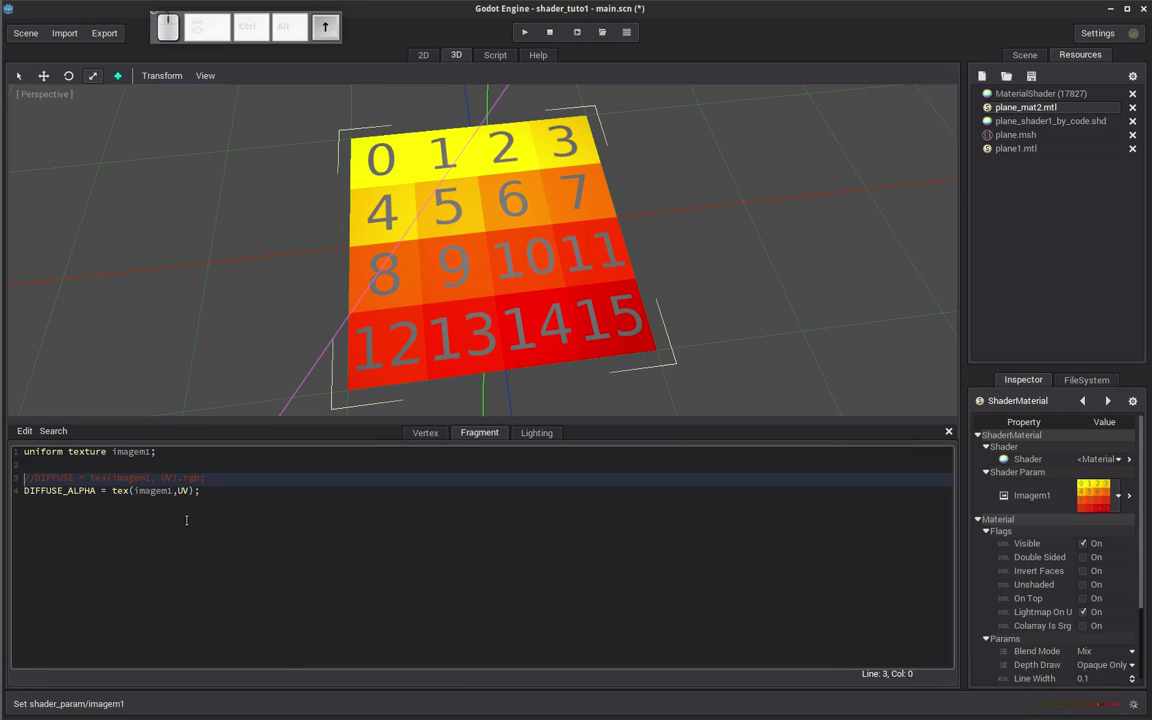
key("ctrl+k")
key("Down")
key("ctrl+k")
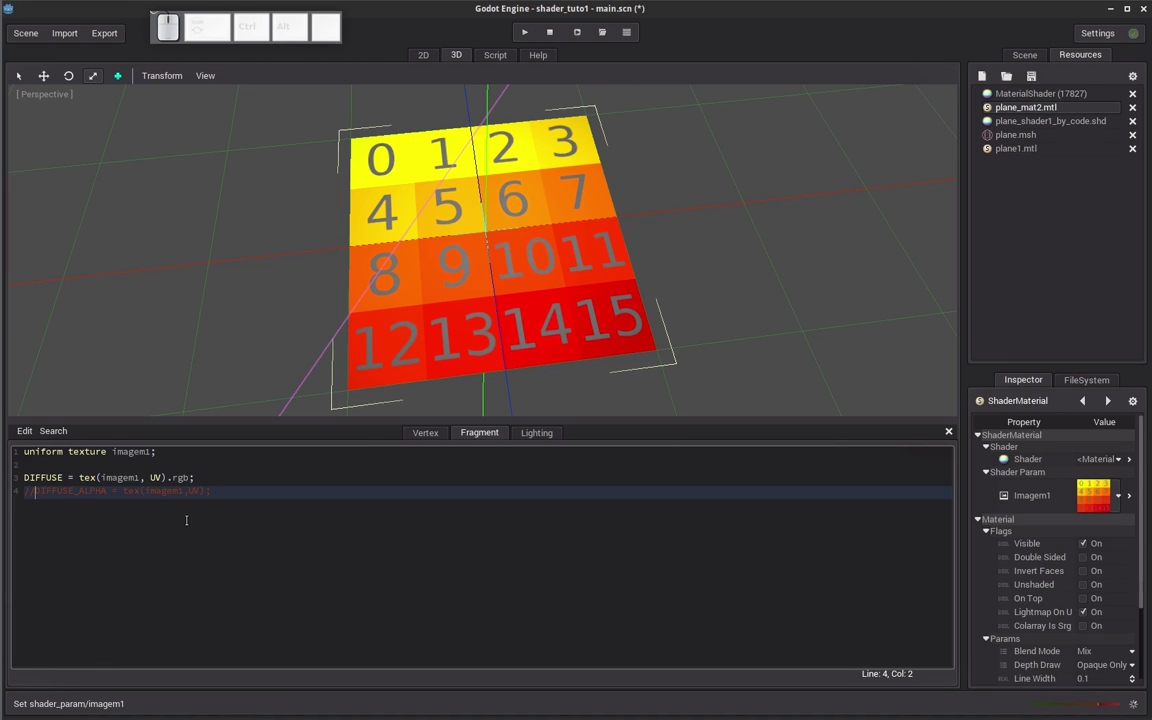
mouse_move(514, 330)
middle_mouse_down()
mouse_move(463, 329)
mouse_move(486, 321)
mouse_move(442, 343)
middle_mouse_up()
Add 'uniform texture imagem2;' on a new line below the imagem1 uniform.
left_click(185, 456)
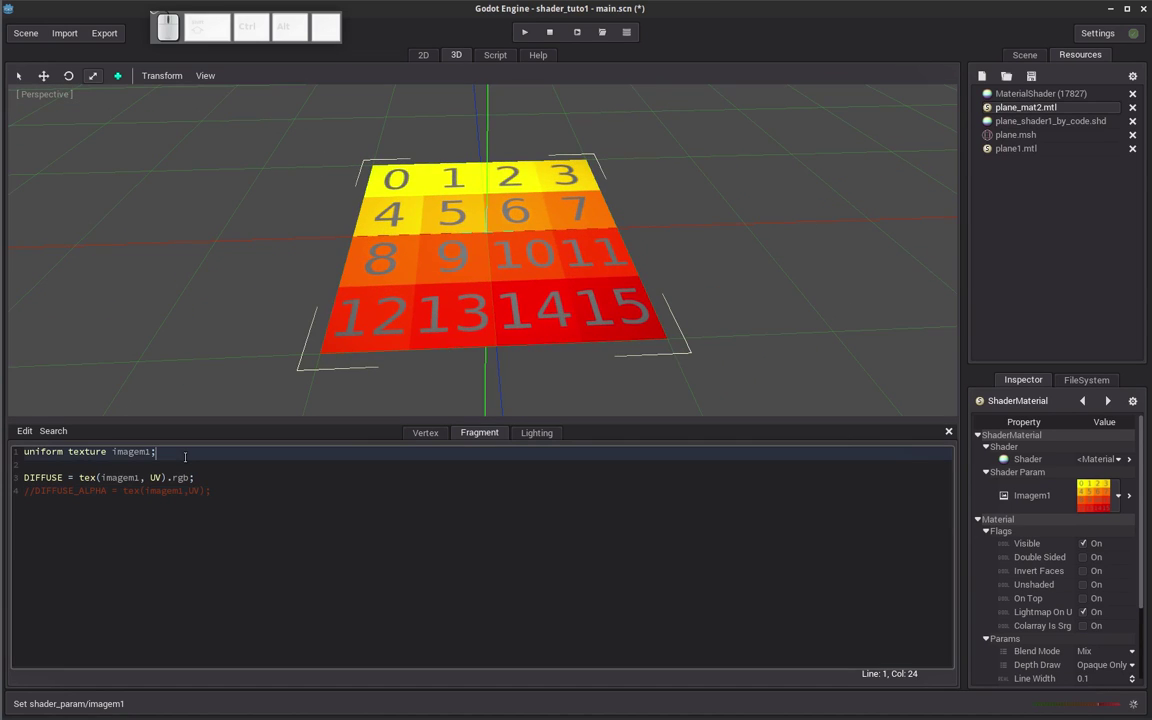
key("Return")
type("uniform ")
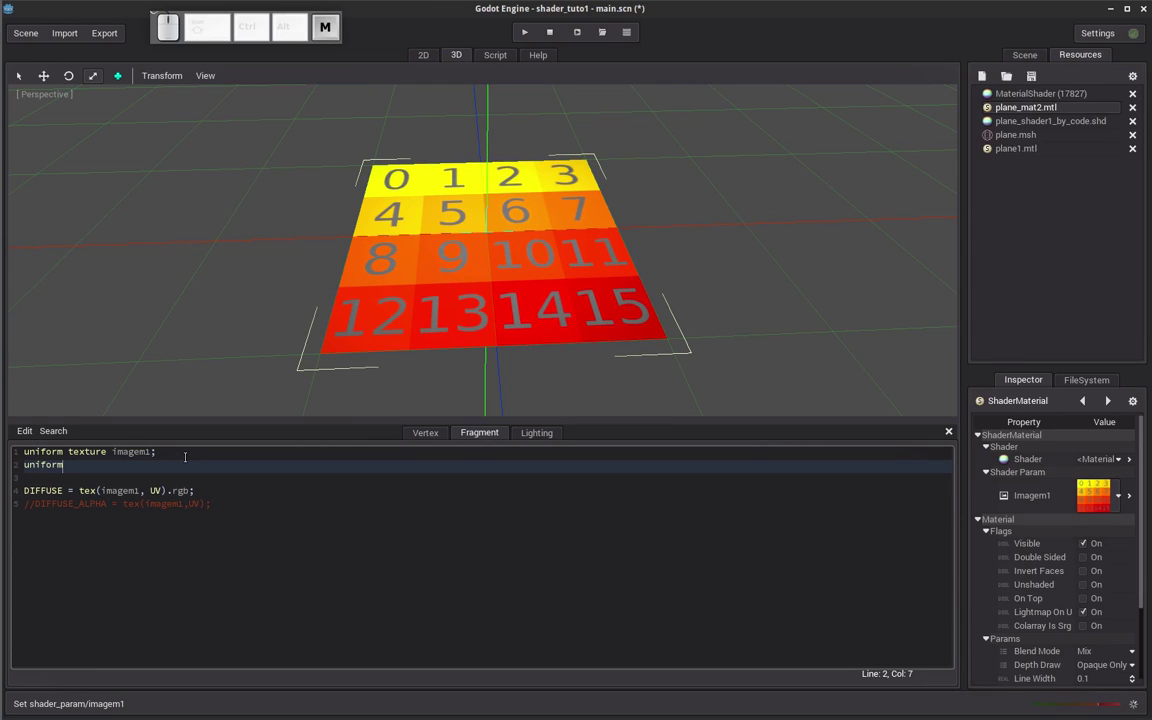
type("tex")
type("ture imagem2;")
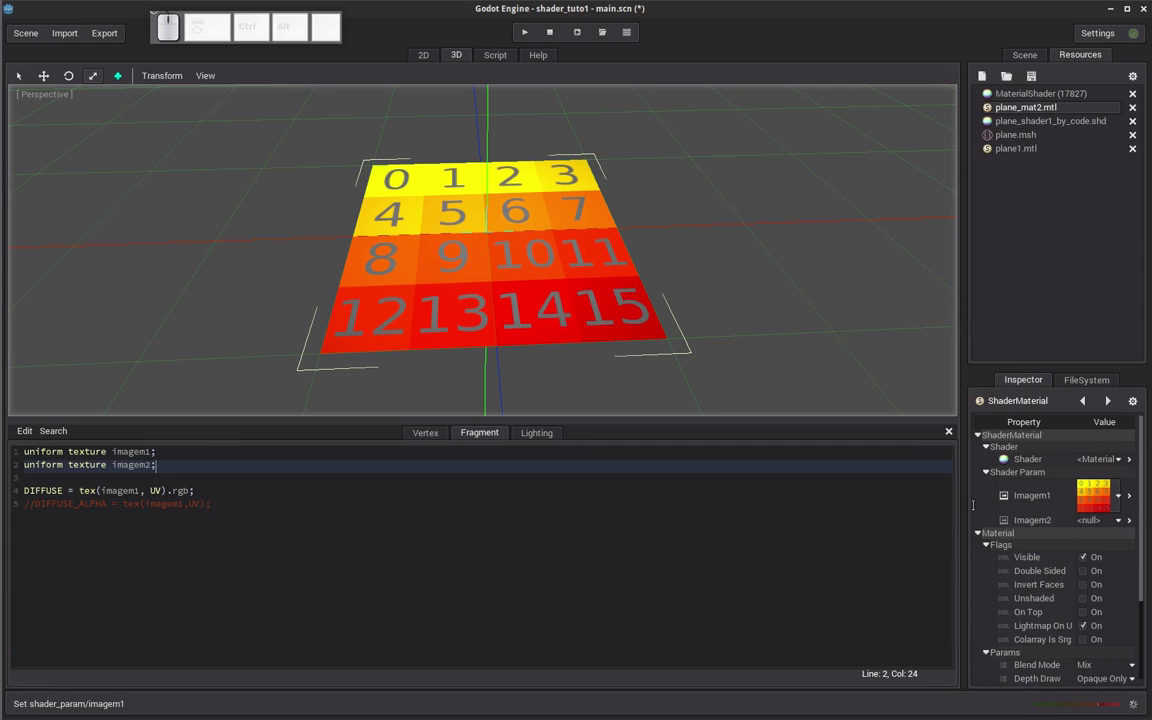
Load peppercarrot.tex into Imagem2 and remove the DIFFUSE line's closing semicolon.
left_click(1090, 520)
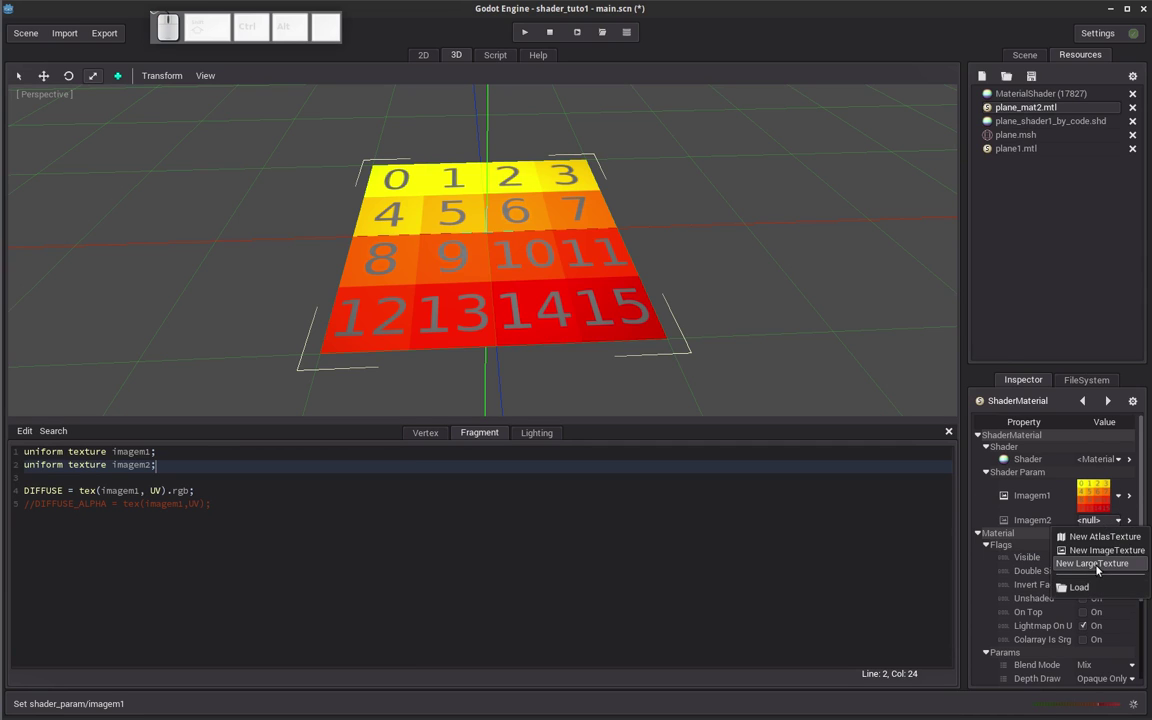
left_click(1080, 587)
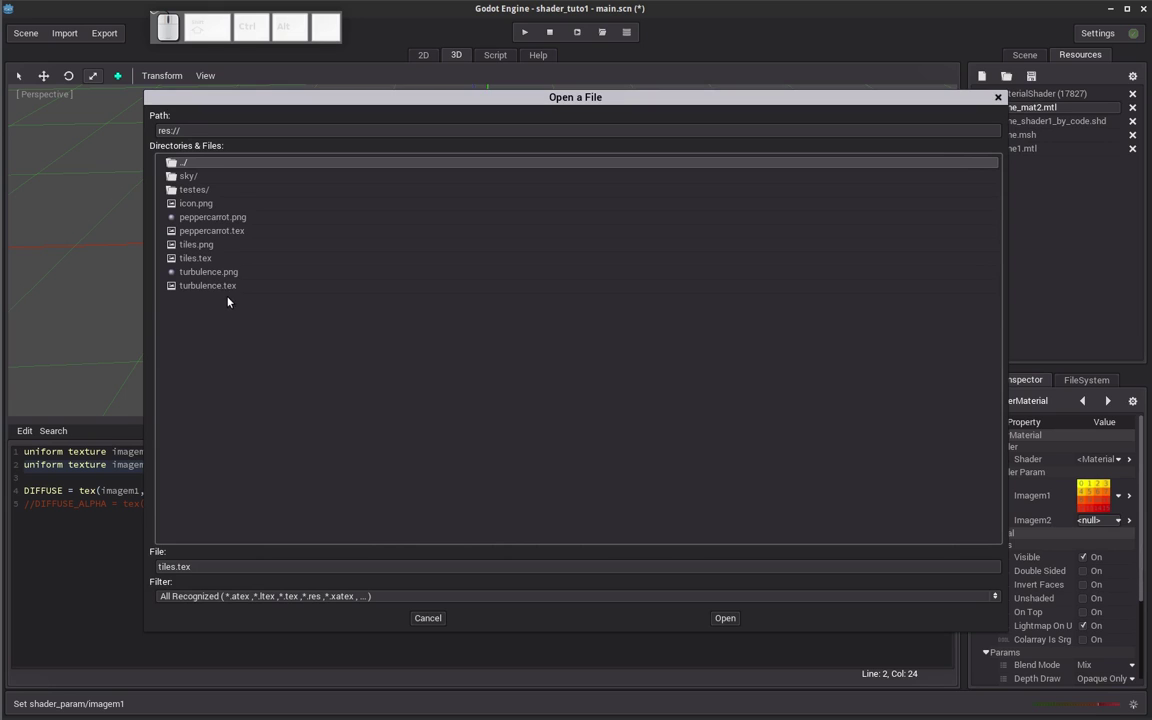
left_click(215, 231)
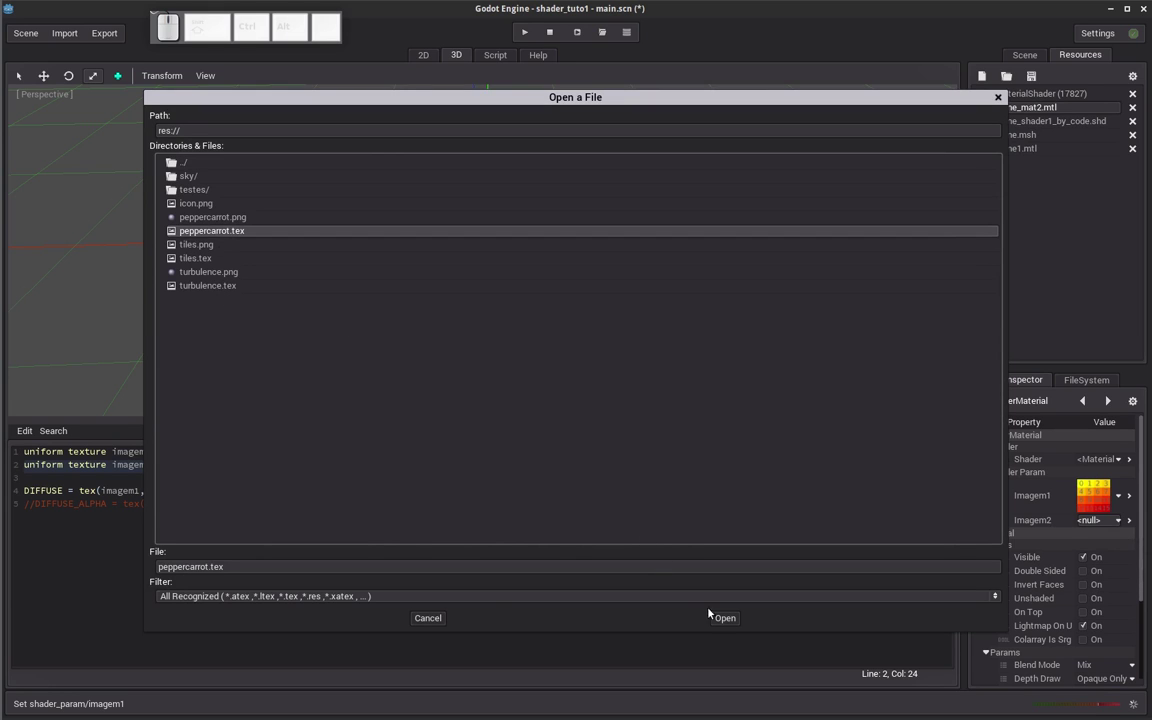
left_click(712, 617)
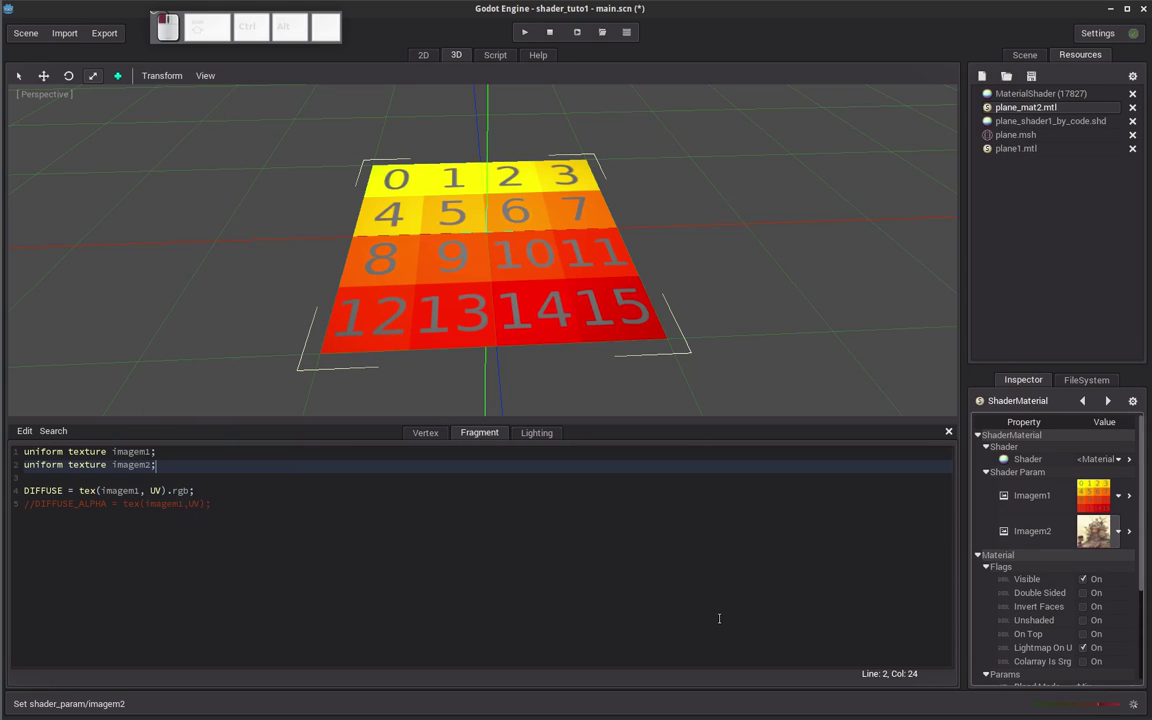
left_click(205, 490)
key("BackSpace")
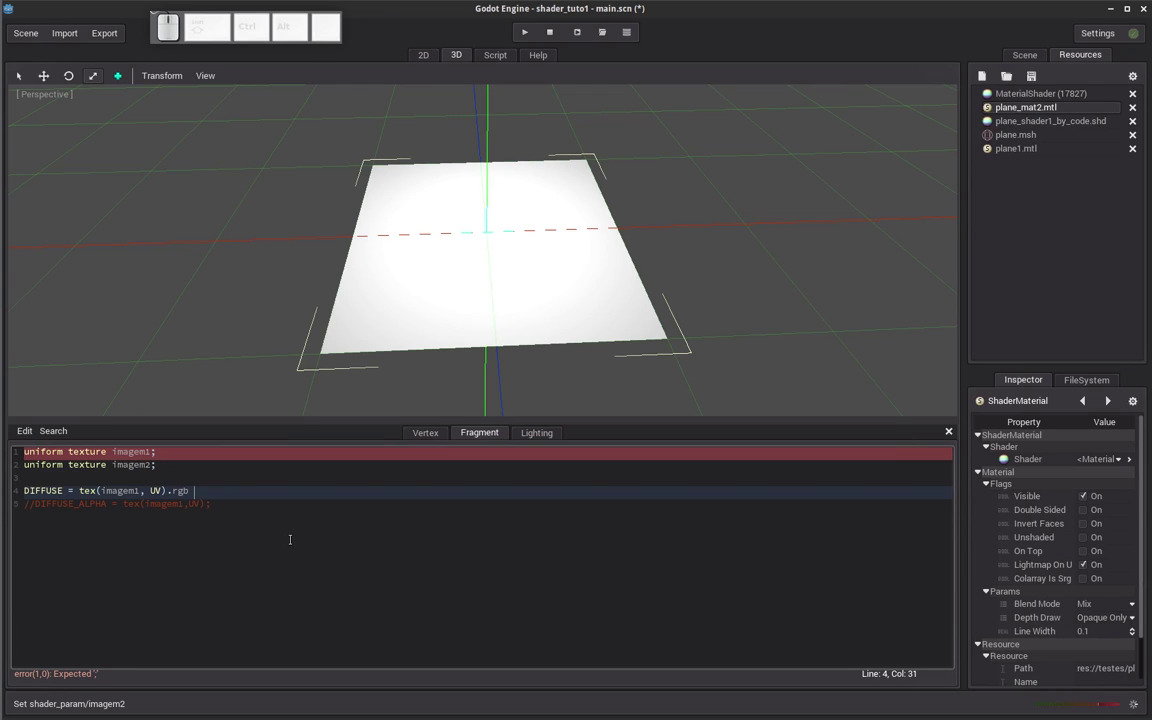
Extend the DIFFUSE line to multiply by tex(imagem2,UV).rgb.
type("*")
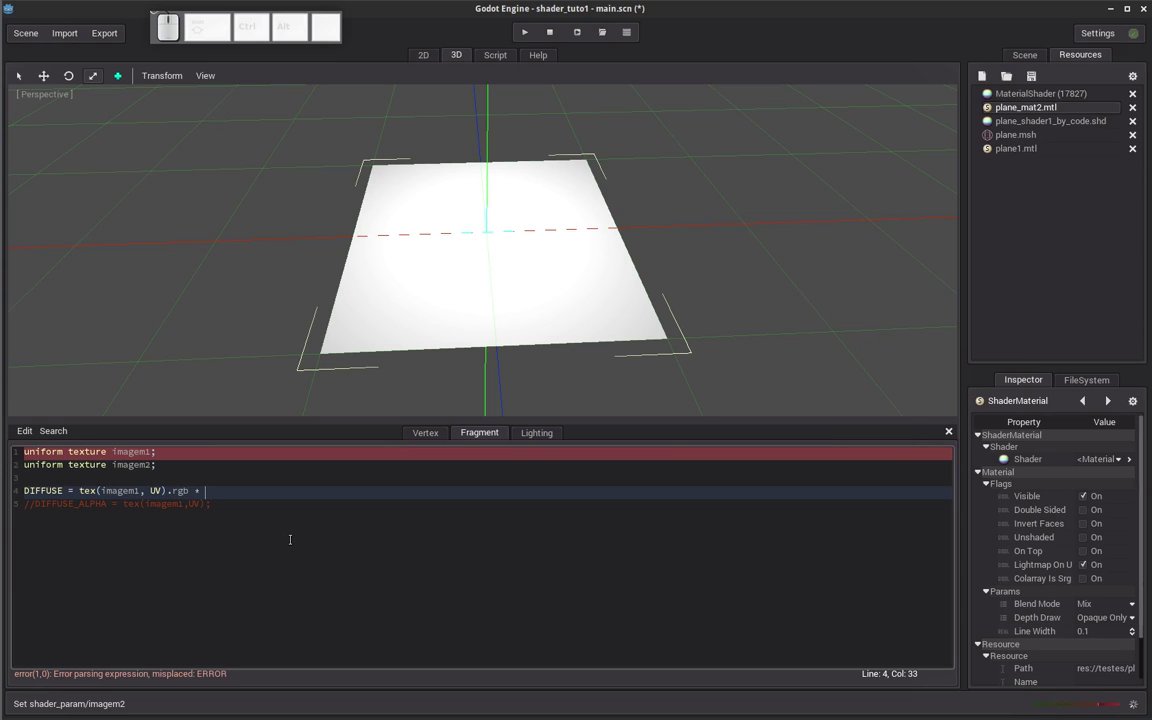
type(" tex(imagem2,UV);")
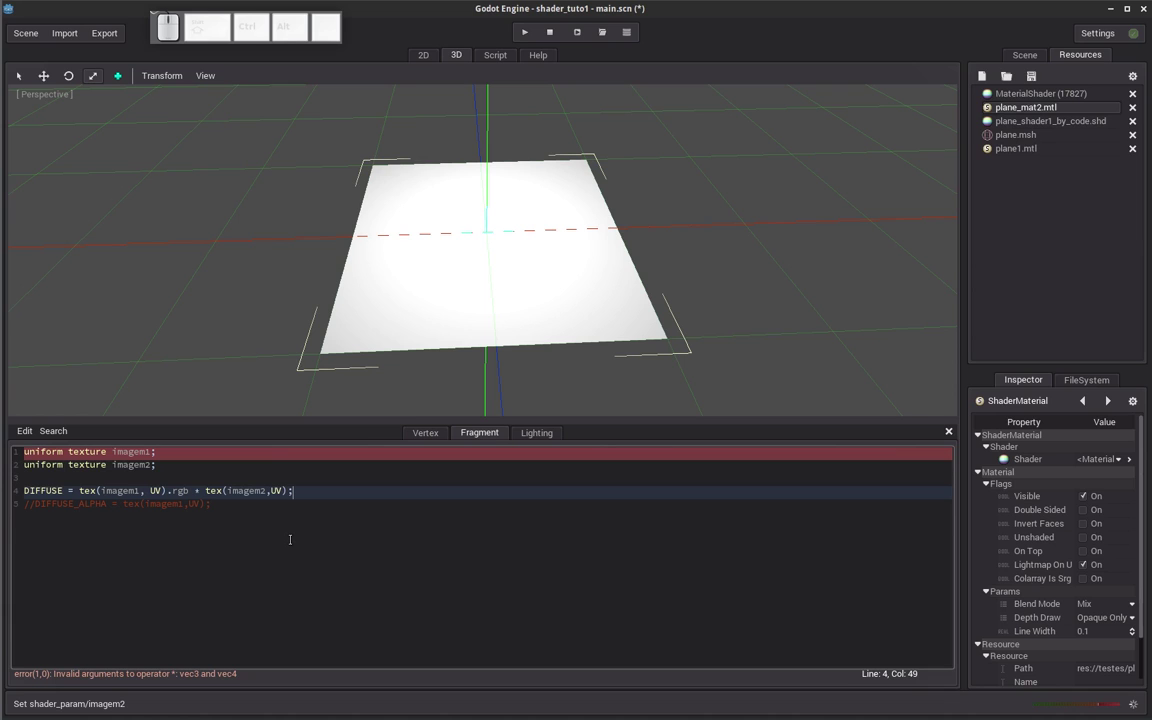
key("Left")
type(".rgb")
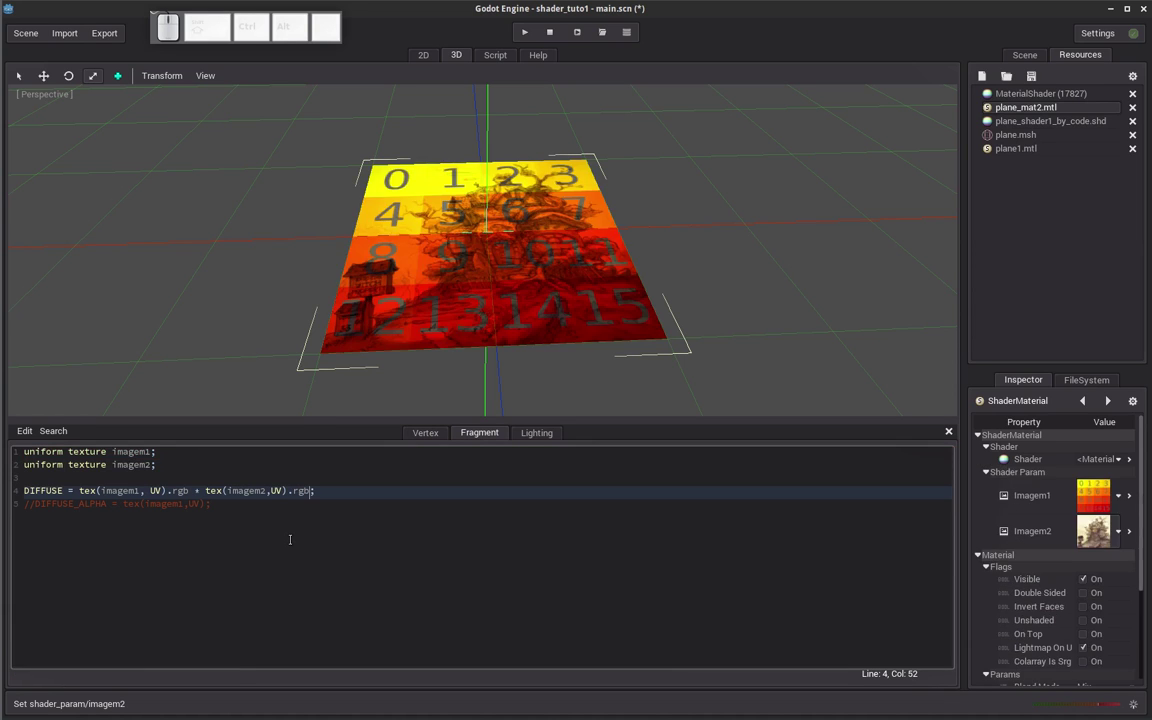
Try /, then +, then - as the operator between the two texture lookups.
key("Left")
key("Left")
key("Left")
key("Left")
key("Left")
key("Left")
key("Left")
key("Left")
key("Left")
key("Left")
key("Left")
key("Left")
key("BackSpace")
type("/")
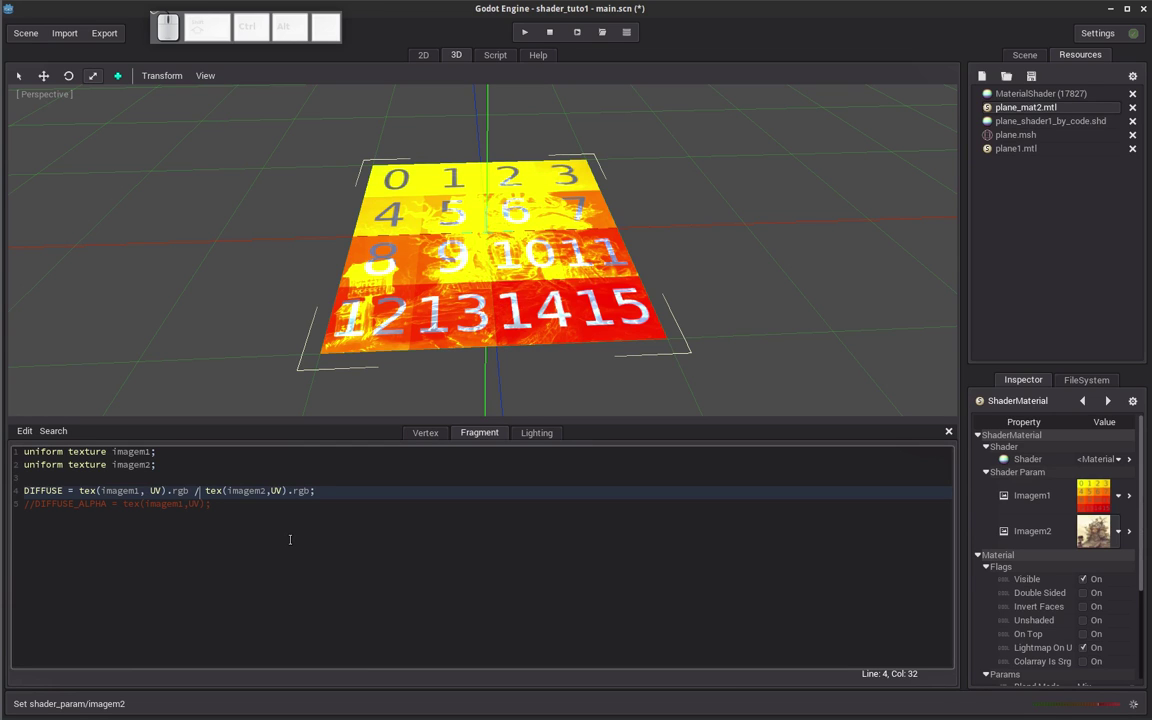
key("BackSpace")
type("+")
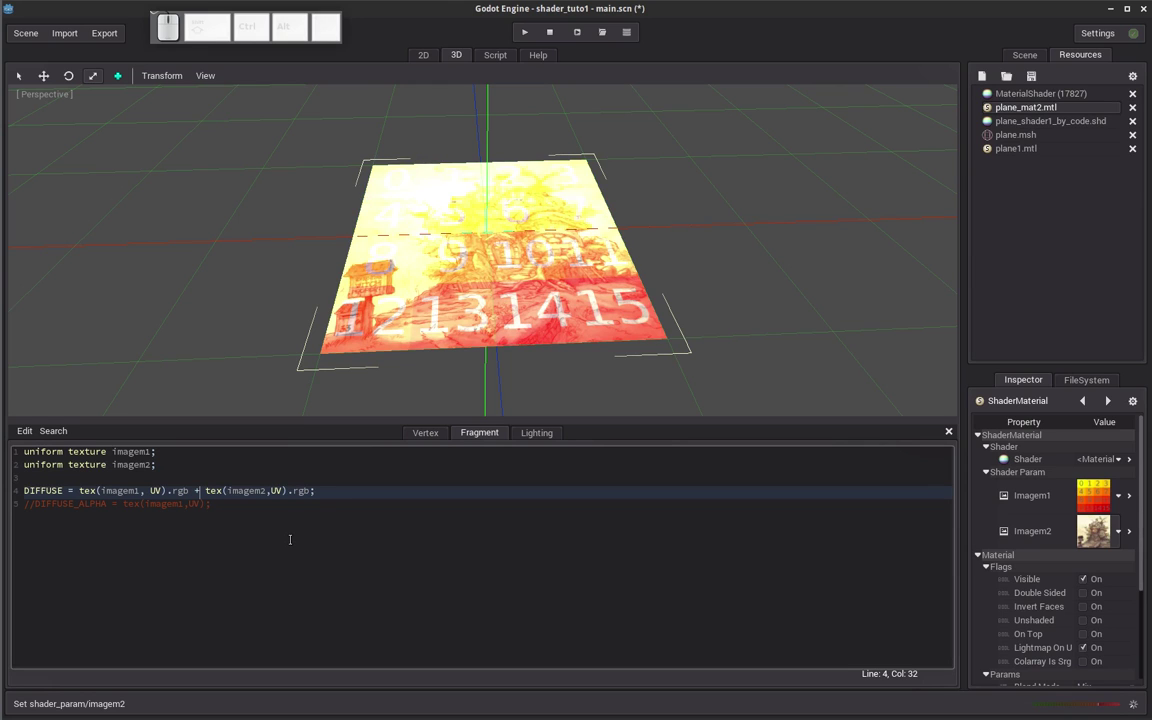
key("BackSpace")
type("-")
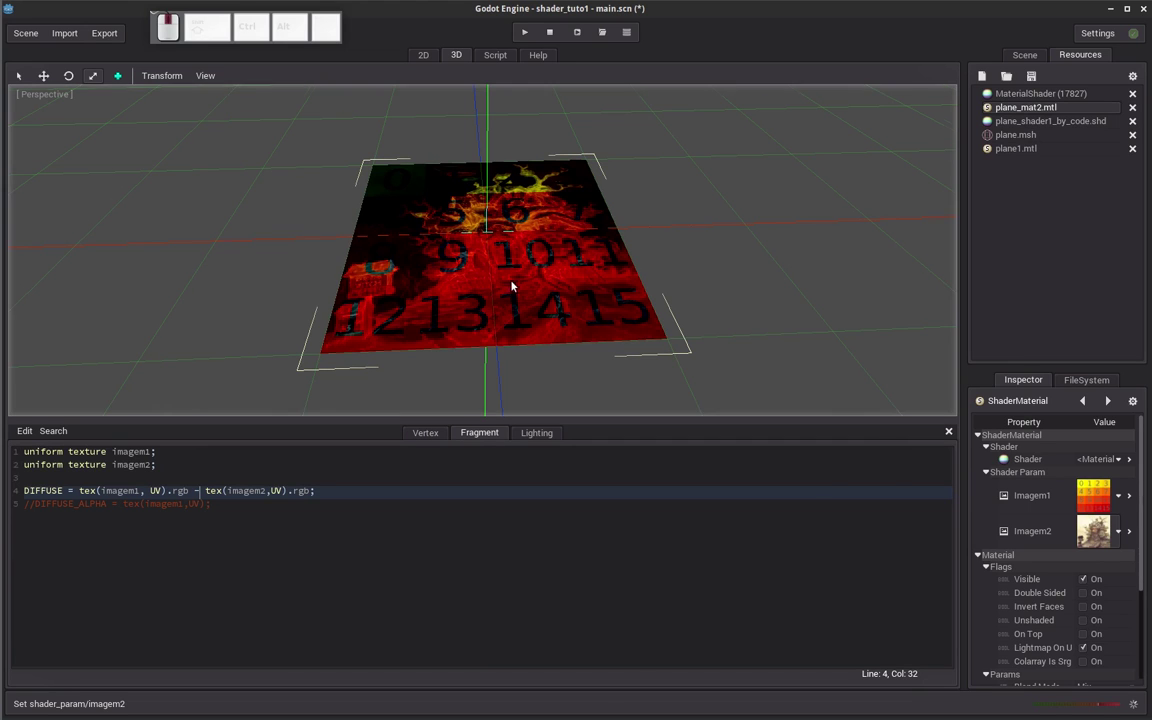
Replace the minus between the texture lookups with * on the DIFFUSE line.
middle_click_drag(513, 285, 512, 310)
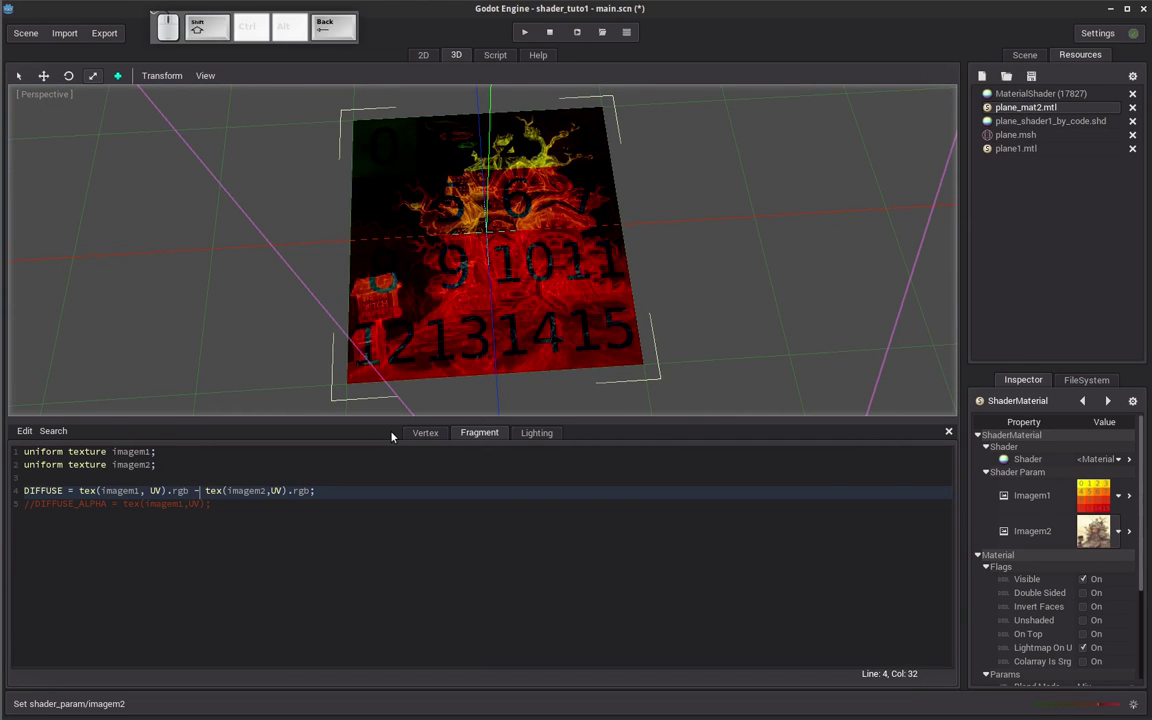
left_click(178, 477)
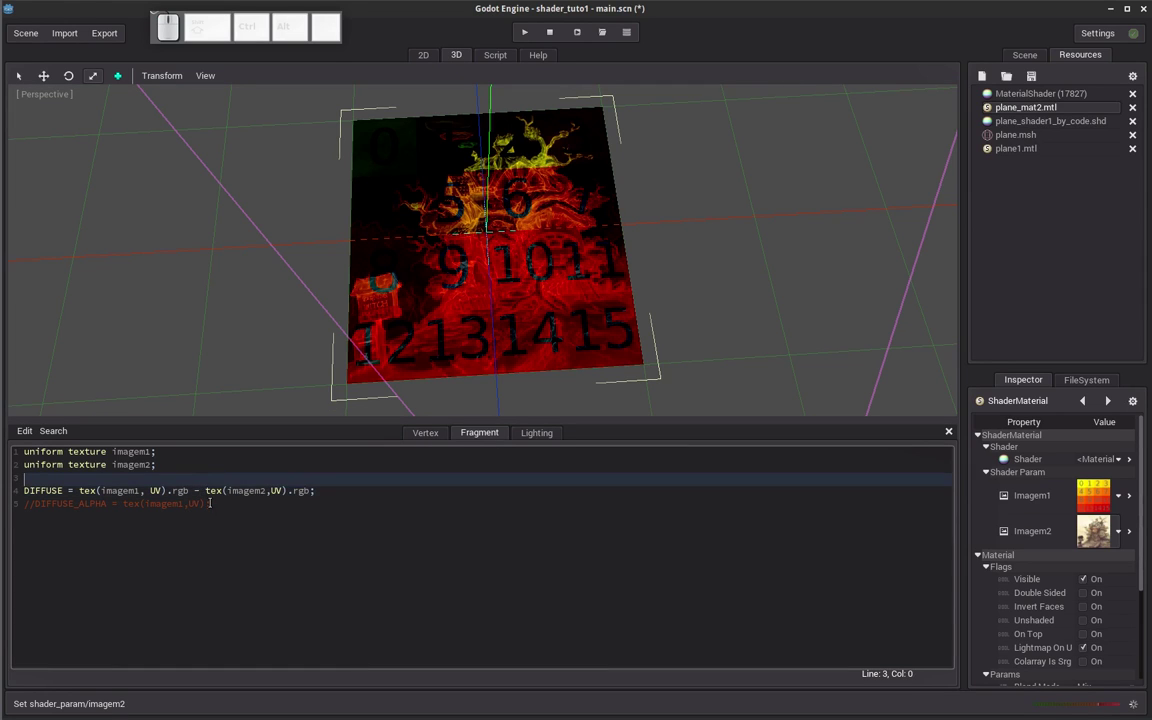
key("Down")
key("End")
key("Left")
key("Left")
key("Left")
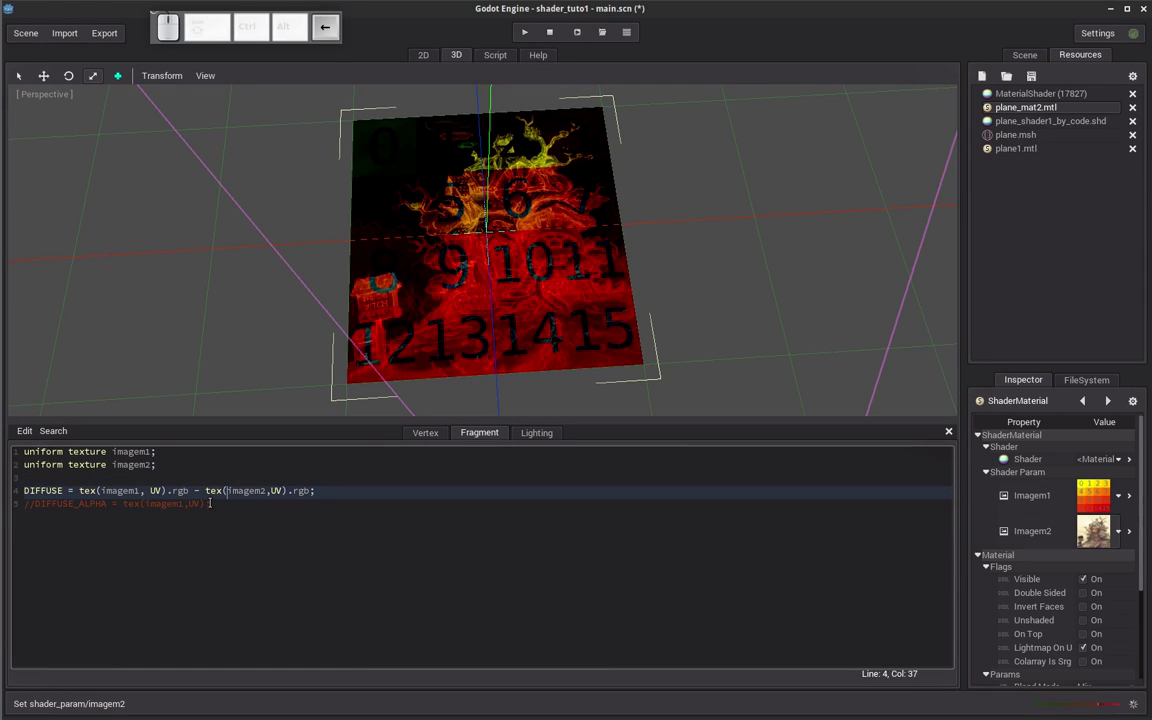
key("Left")
key("Left")
key("Left")
key("Delete")
type("*")
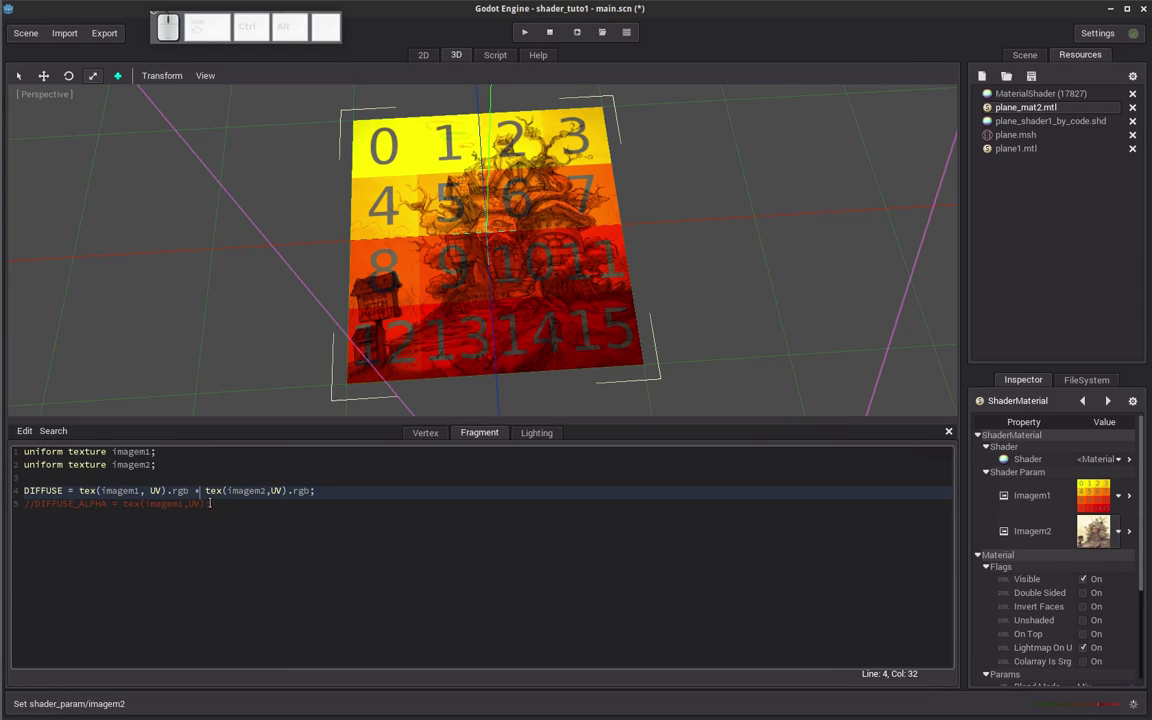
key("Home")
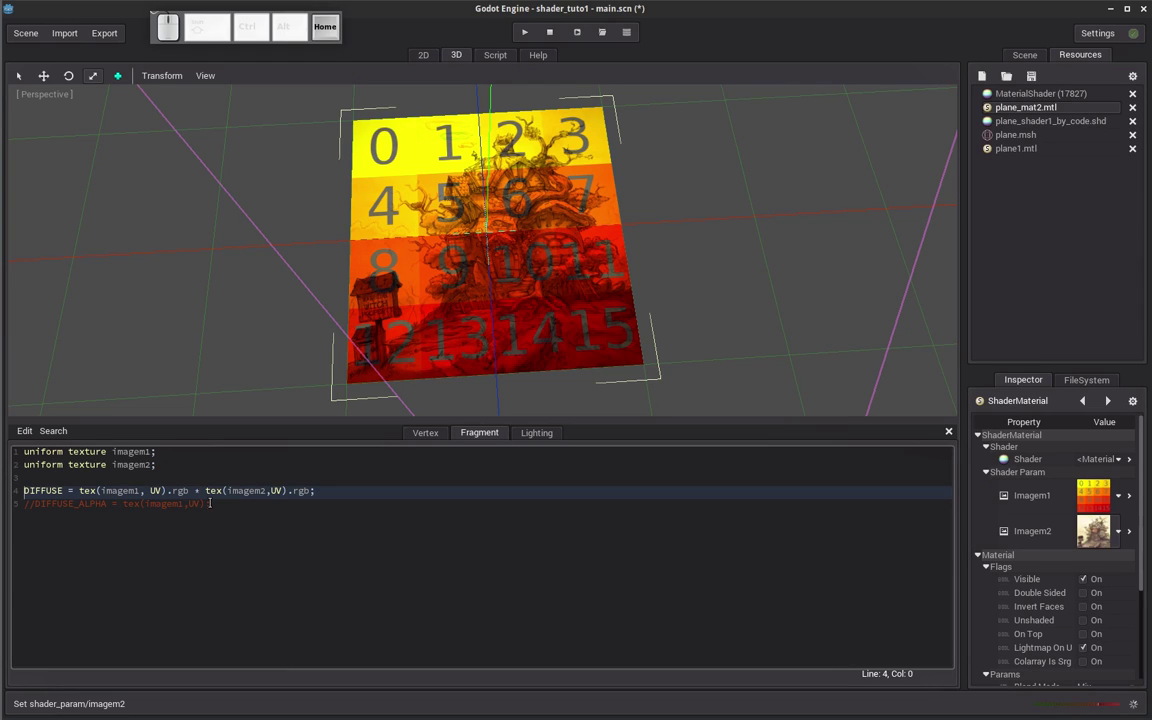
Wrap both texture lookups in mix(tex(imagem1,UV).rgb, tex(imagem2,UV).rgb, 0.5).
key("Right")
key("Right")
key("Right")
type("mix(")
key("Right")
key("Right")
key("Right")
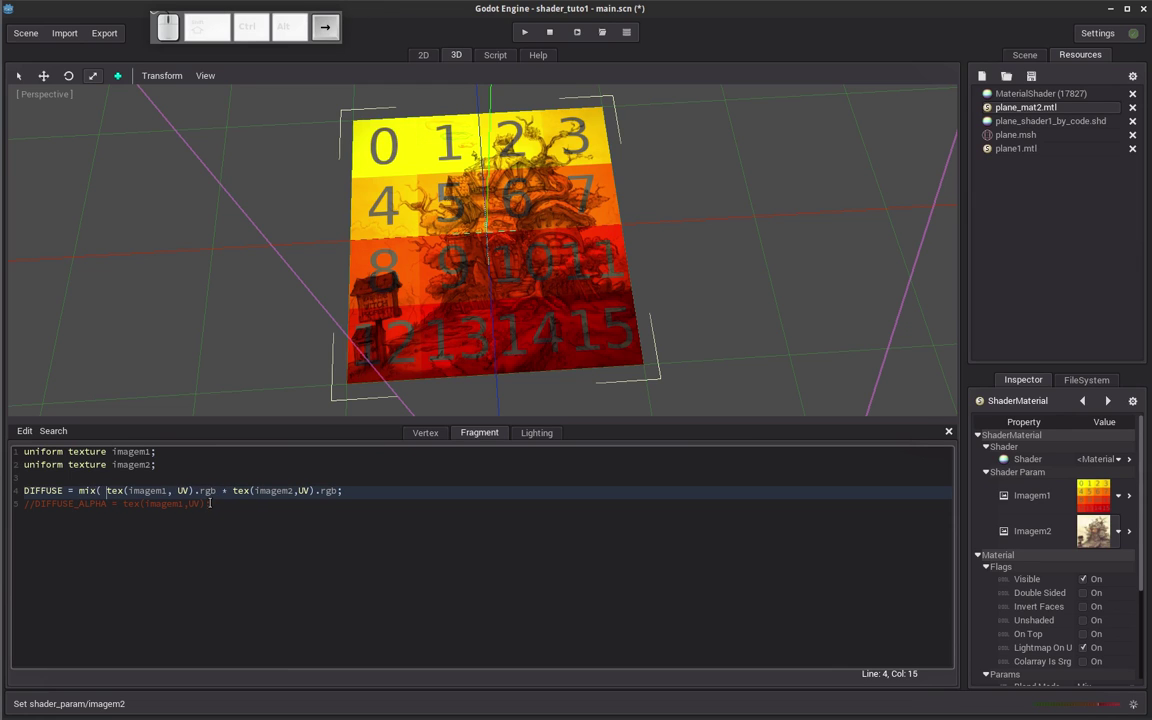
key("Right")
key("Delete")
key("Delete")
type(",")
key("End")
key("Left")
type(", ")
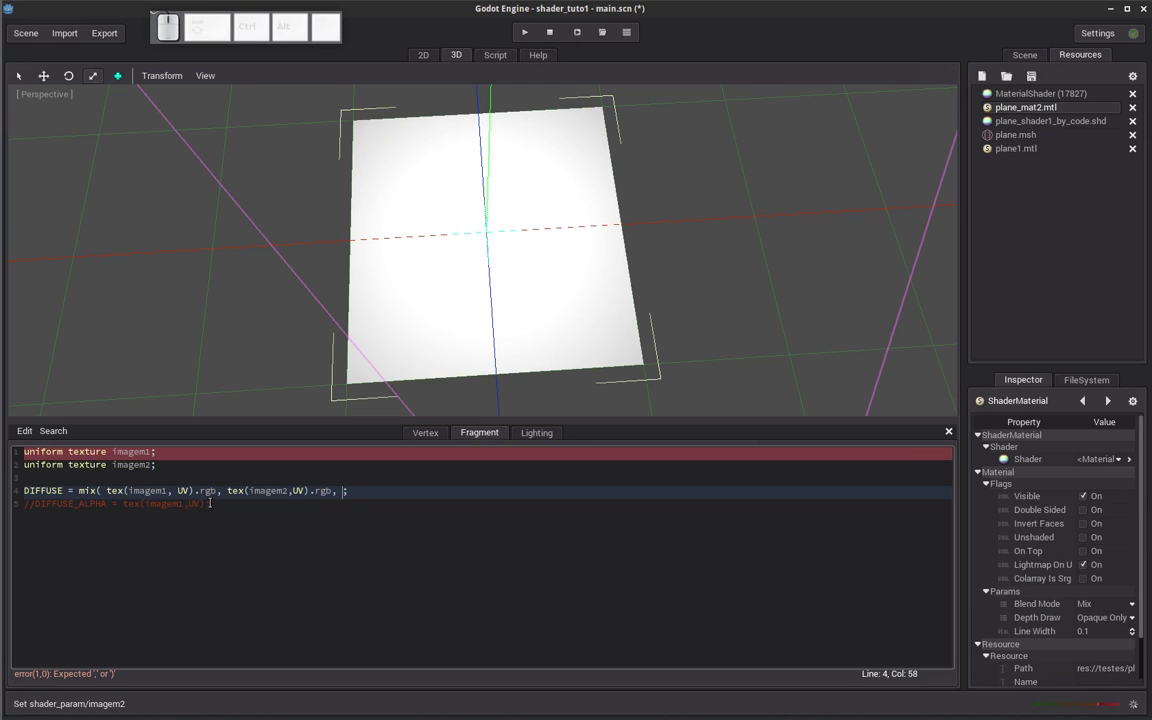
type("0.5)")
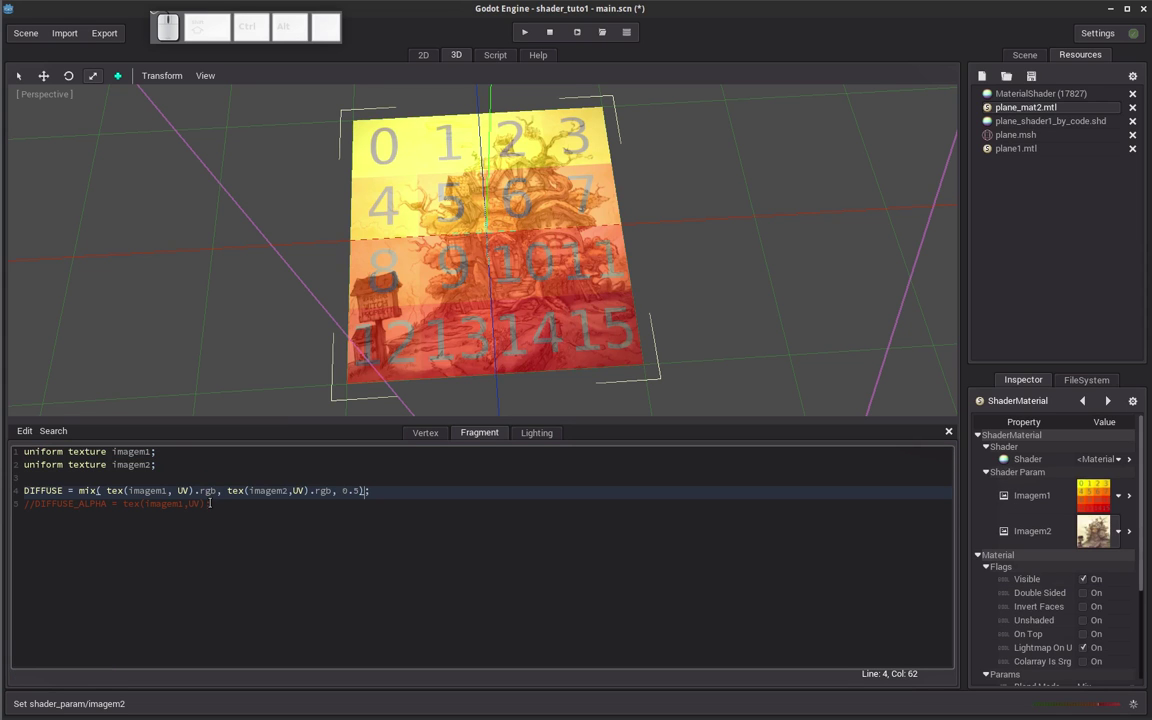
Try other mix factors: 0.25, 0.75, then 1/4 and 3*(1/4).
key("Left")
key("Left")
type("2")
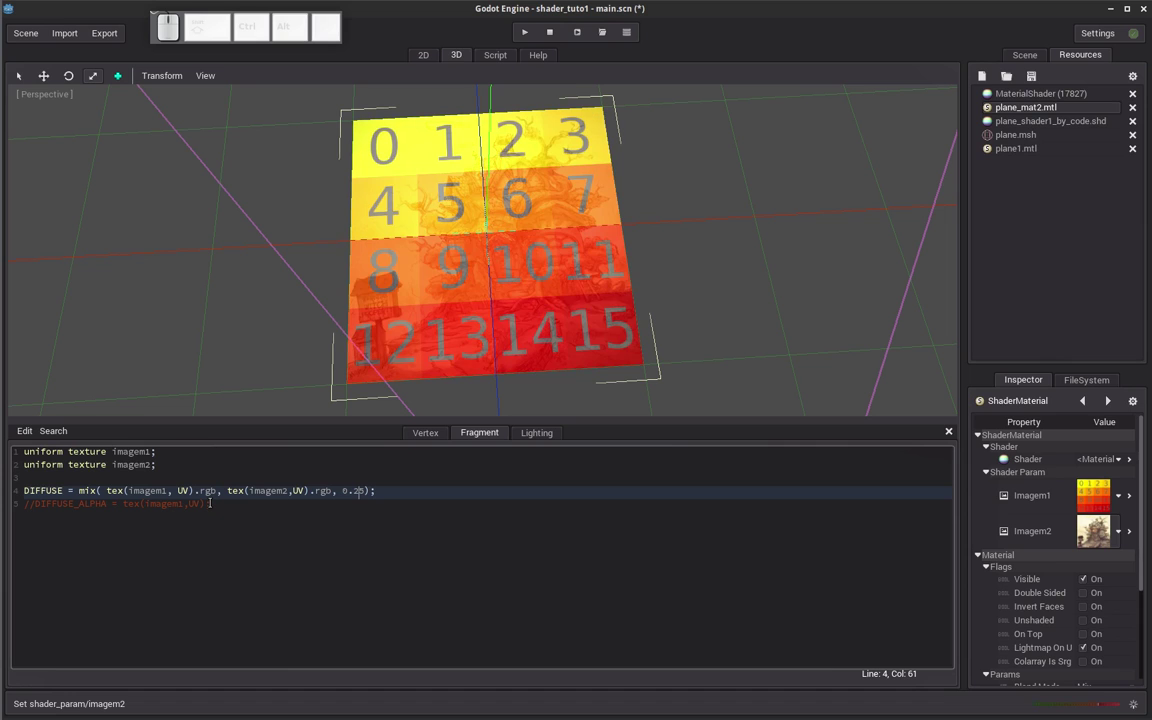
key("BackSpace")
type("7")
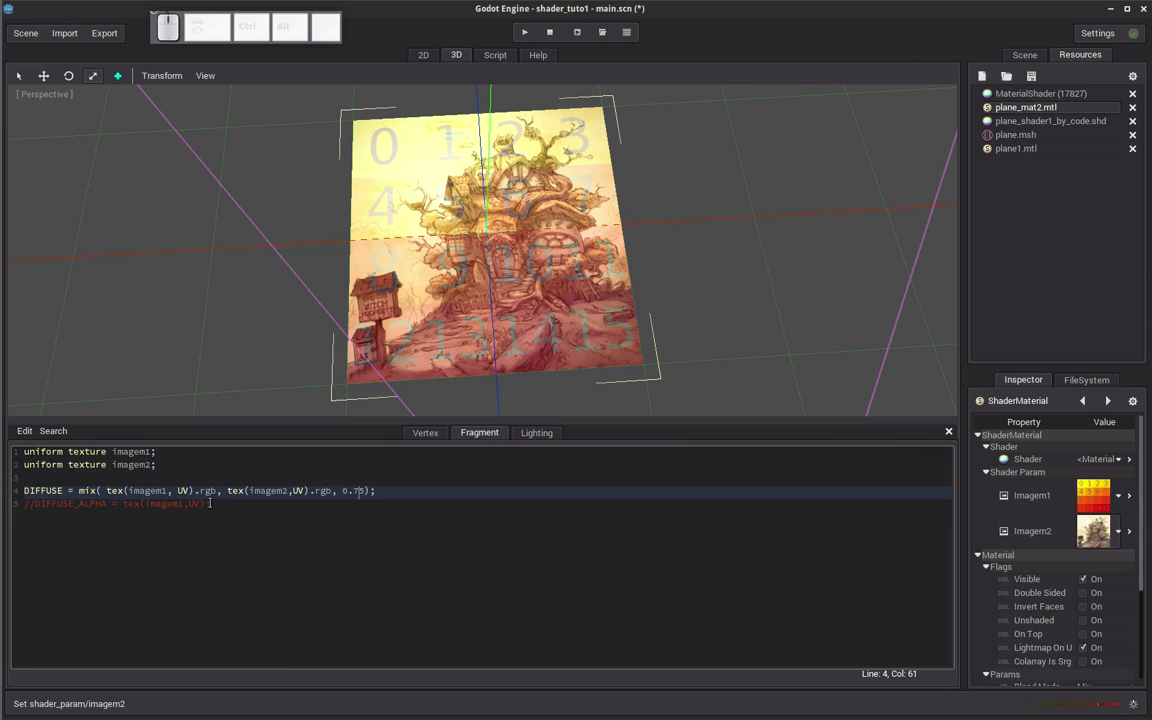
key("Left")
key("Delete")
key("Delete")
key("Delete")
key("Delete")
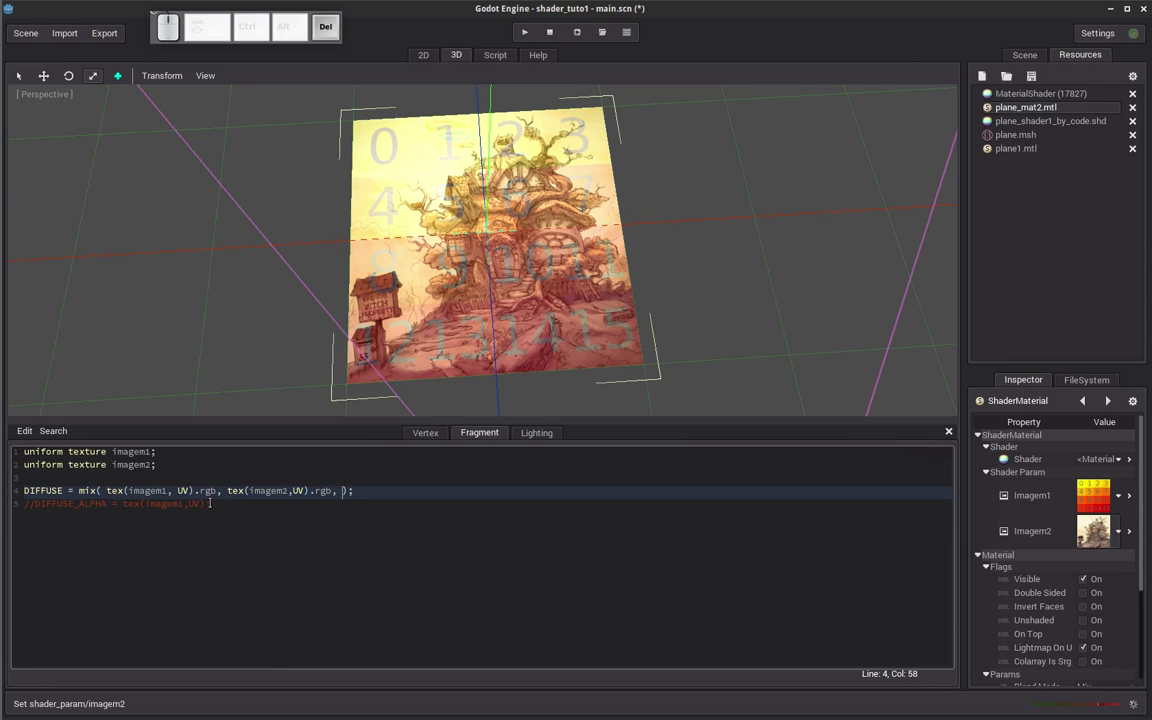
type("1")
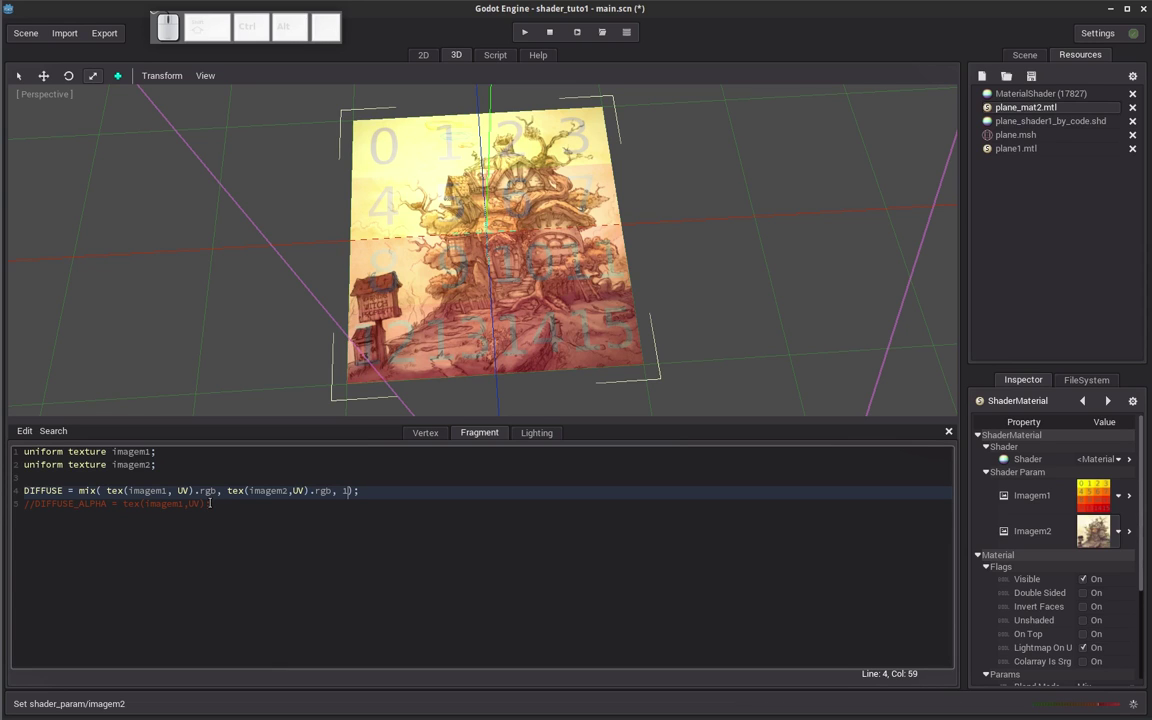
type("/4")
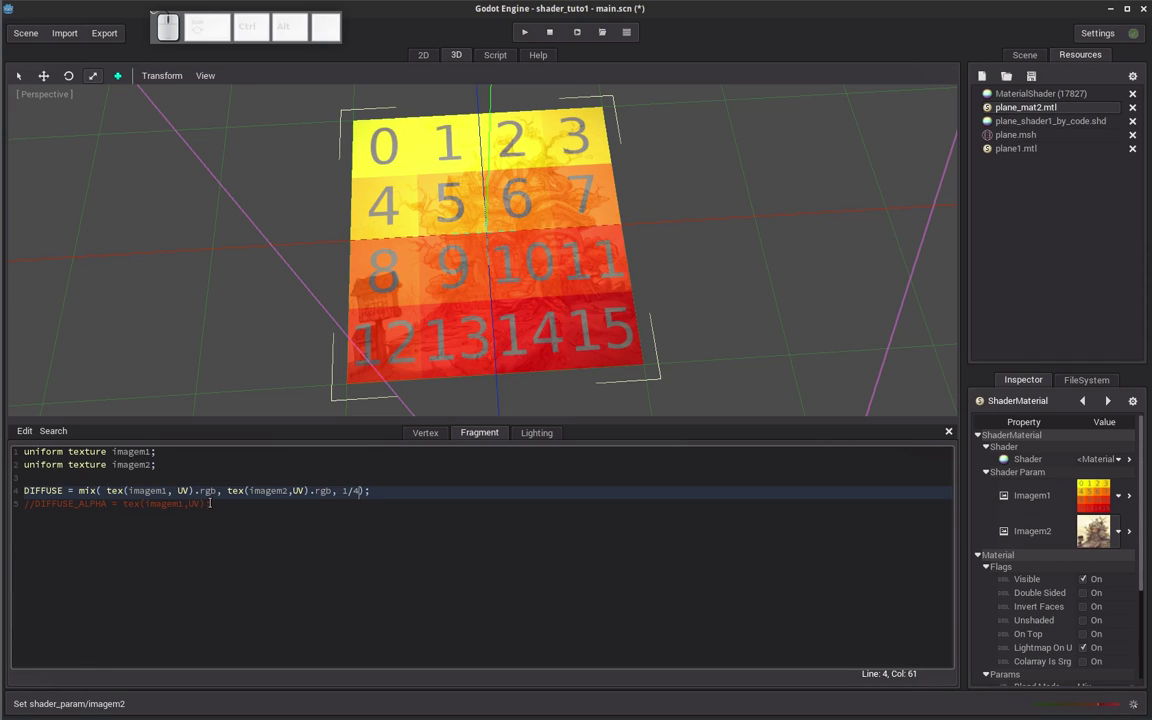
type(")")
key("Left")
key("Left")
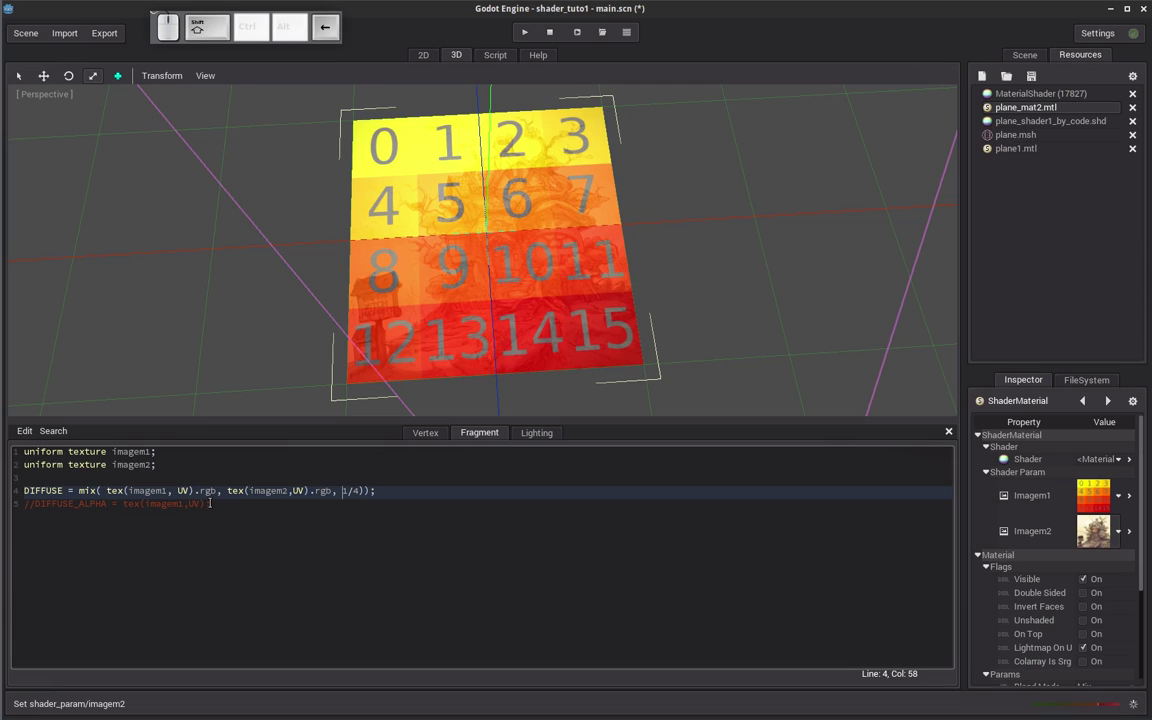
type("(")
key("Left")
type("3*")
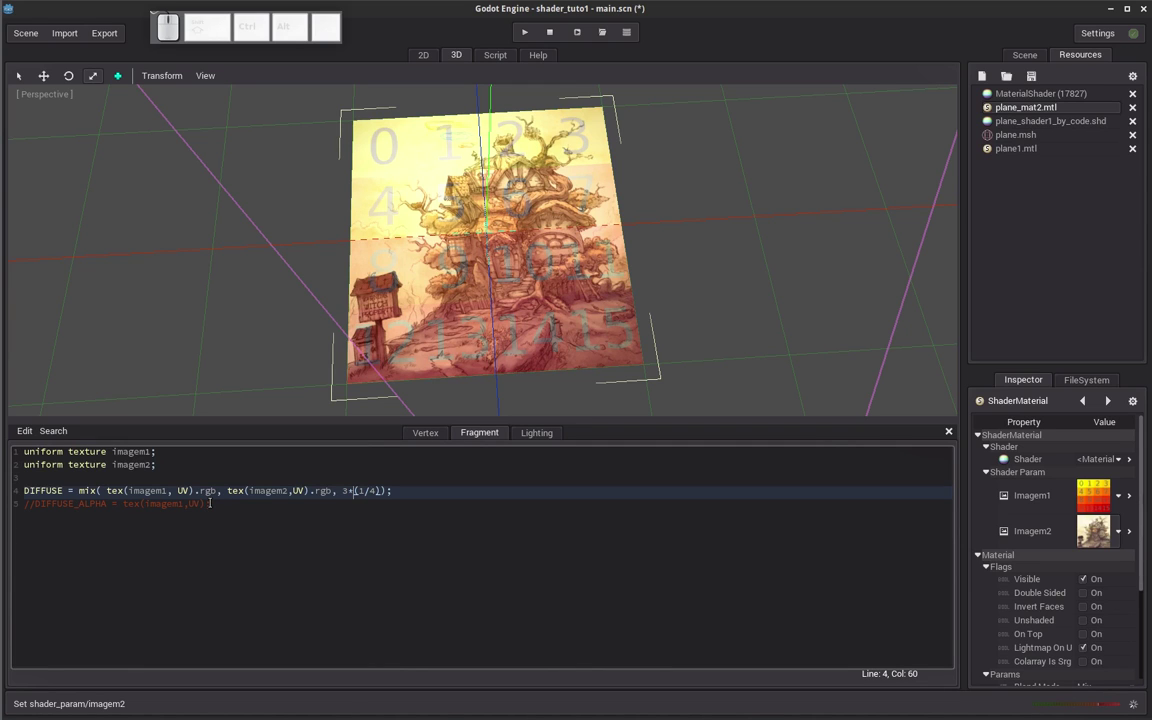
Replace the 3*(1/4) factor with 0.75, then settle on 0.85.
left_click_drag(342, 491, 385, 491)
double_click(87, 491)
left_click_drag(342, 491, 385, 491)
type("0.75")
key("Left")
key("Right")
key("Right")
key("Right")
key("BackSpace")
type("8")
key("Home")
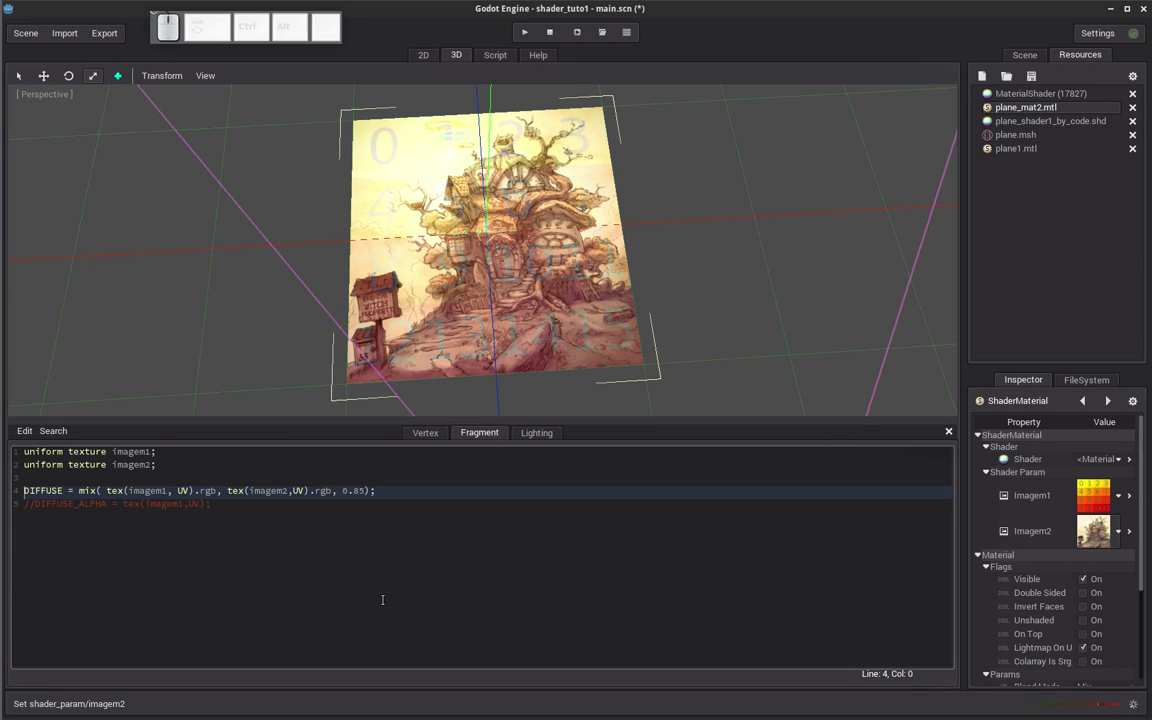
key("Down")
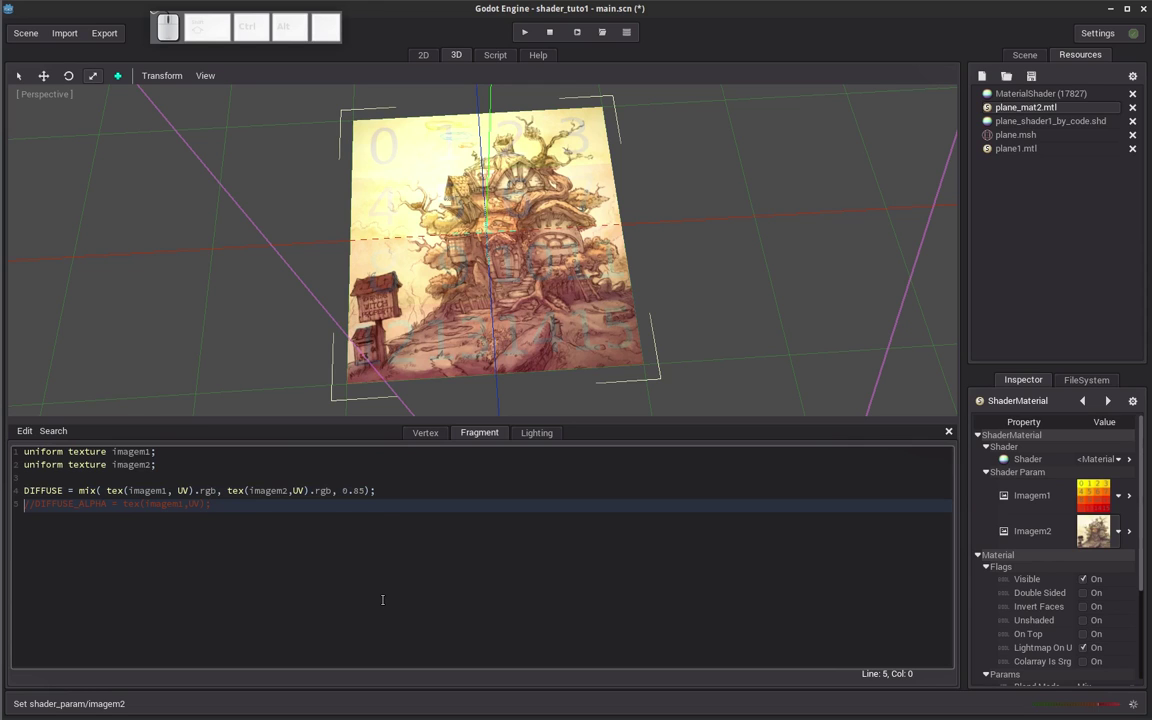
left_click(425, 433)
left_click(538, 433)
left_click(438, 436)
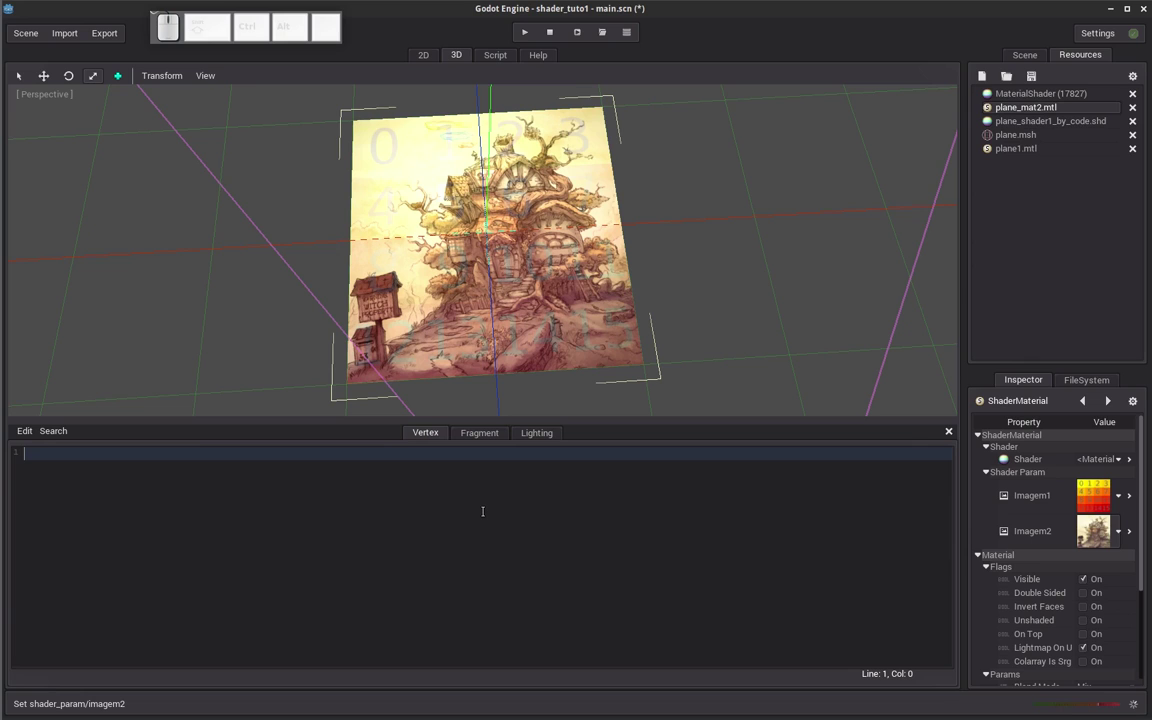
left_click(479, 433)
left_click(425, 433)
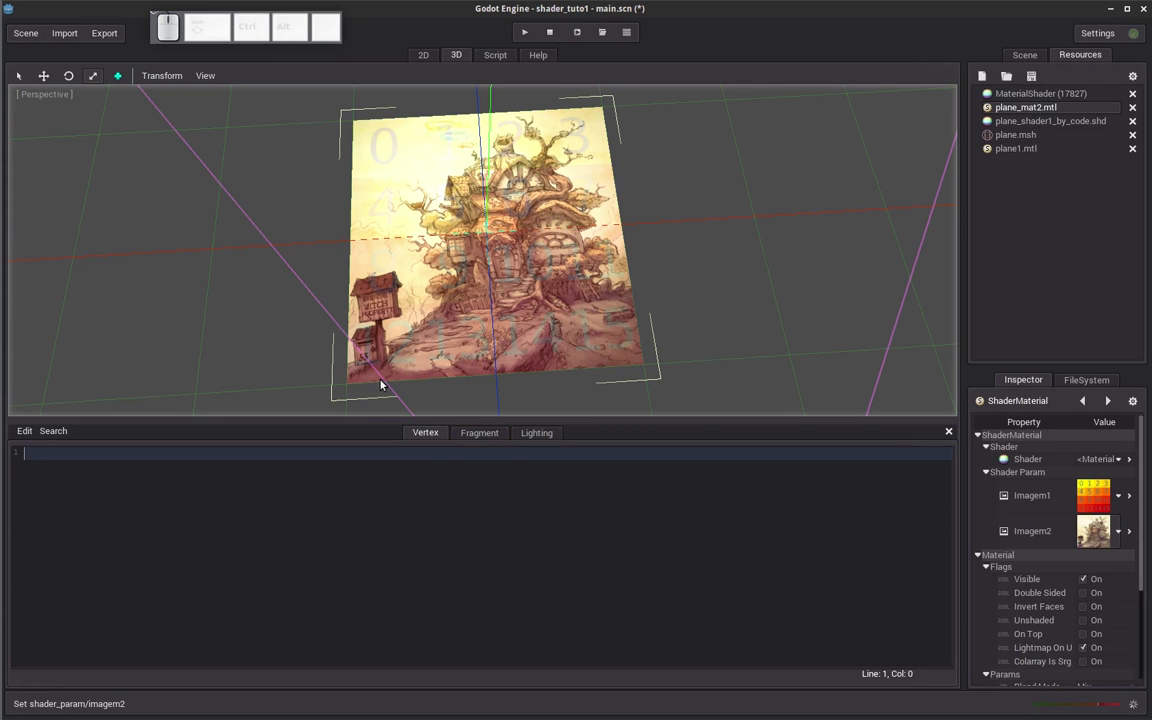
middle_click_drag(547, 349, 330, 177)
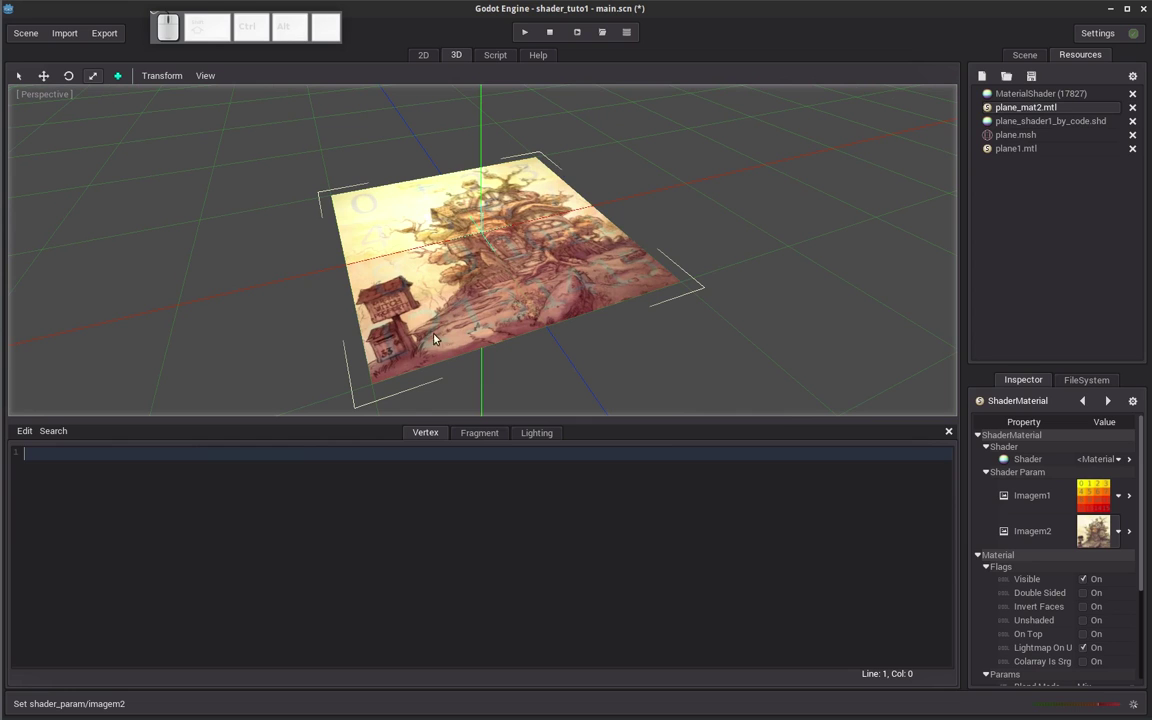
middle_click_drag(388, 245, 335, 238)
left_click(480, 433)
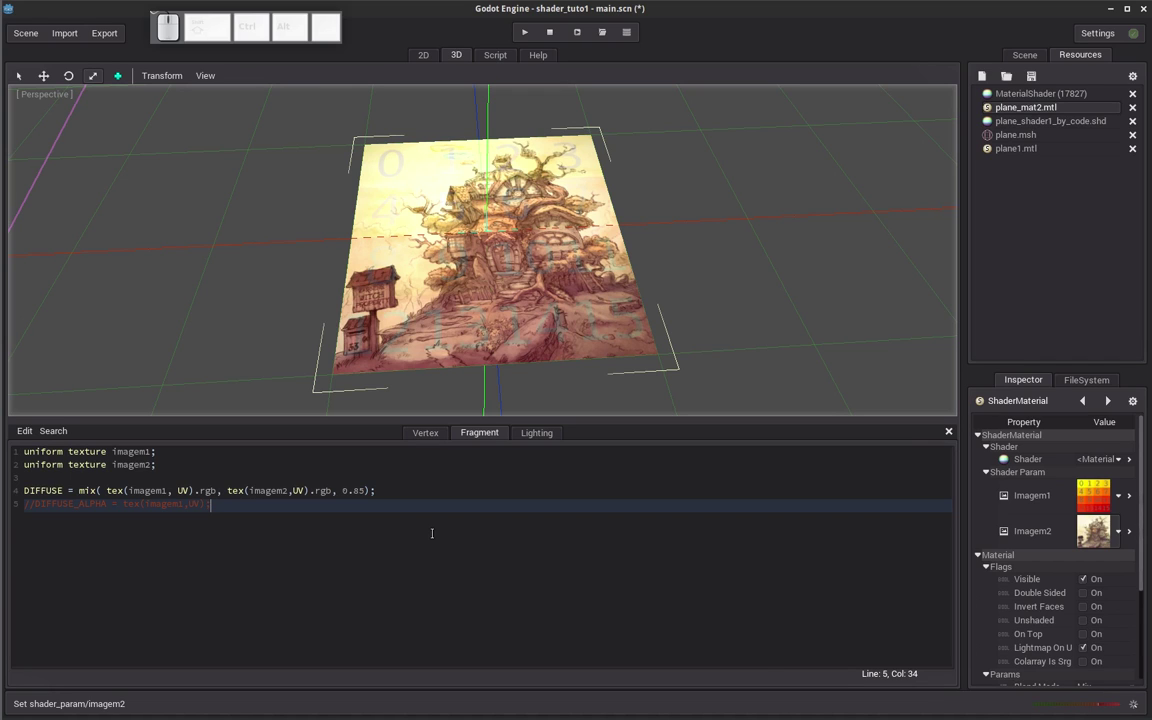
left_click(426, 433)
middle_click_drag(525, 391, 530, 410)
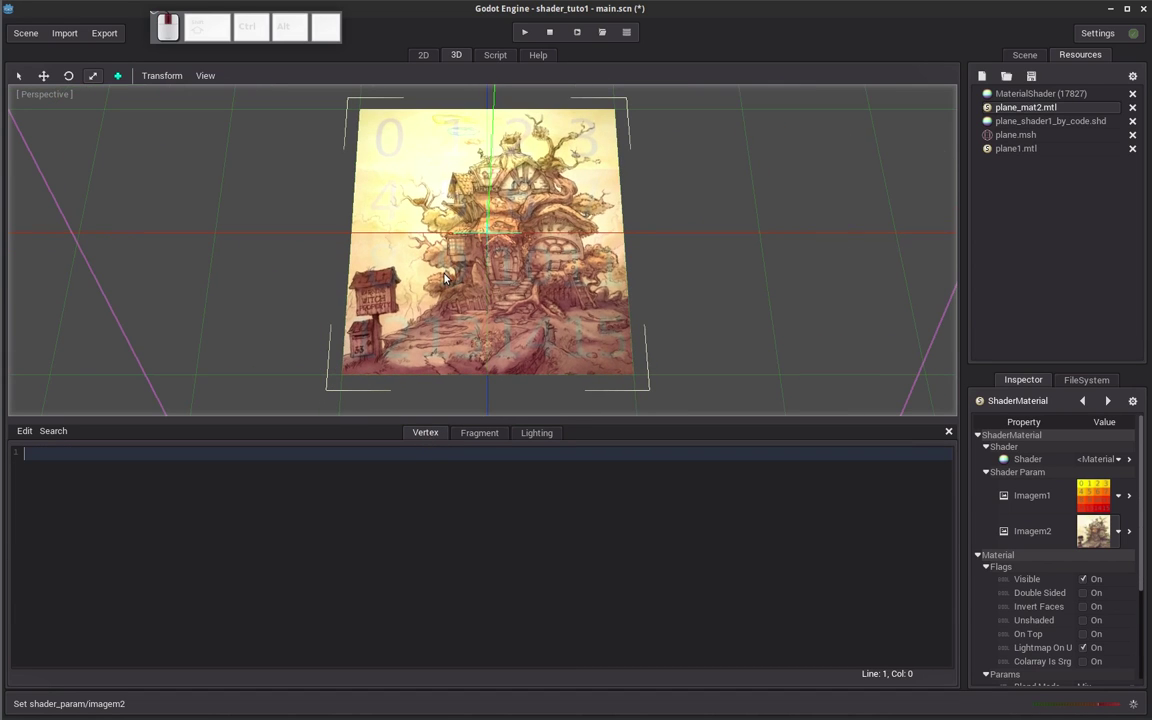
left_click(534, 434)
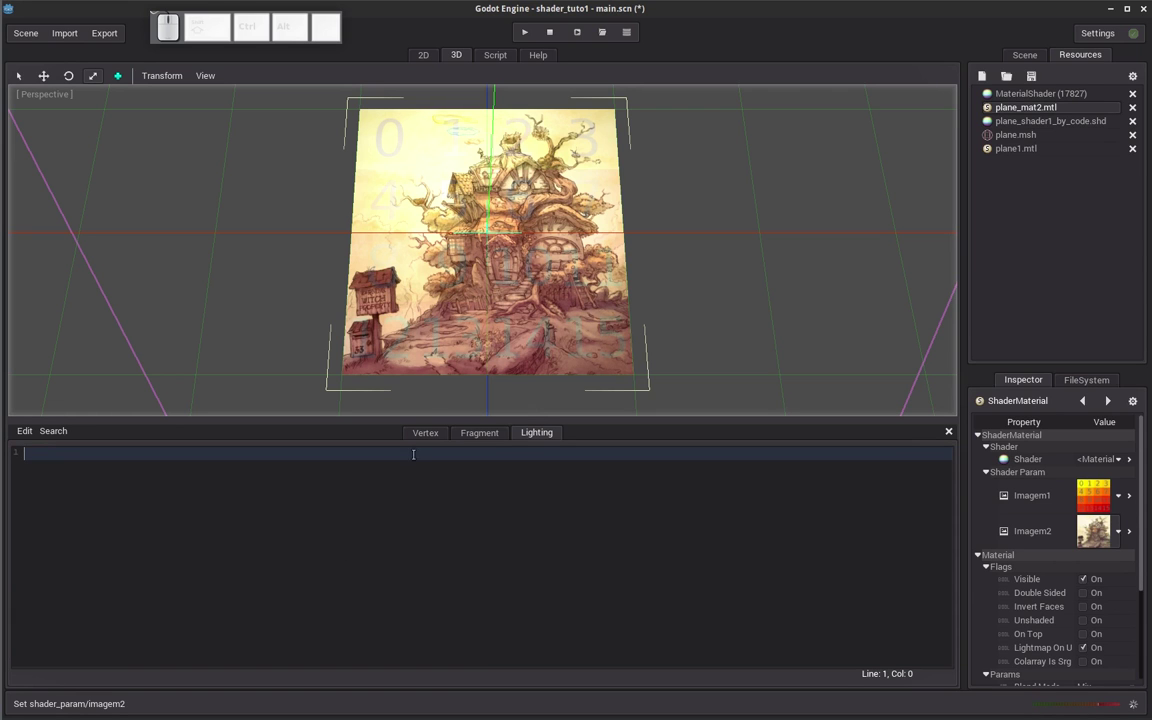
middle_click_drag(483, 349, 487, 426)
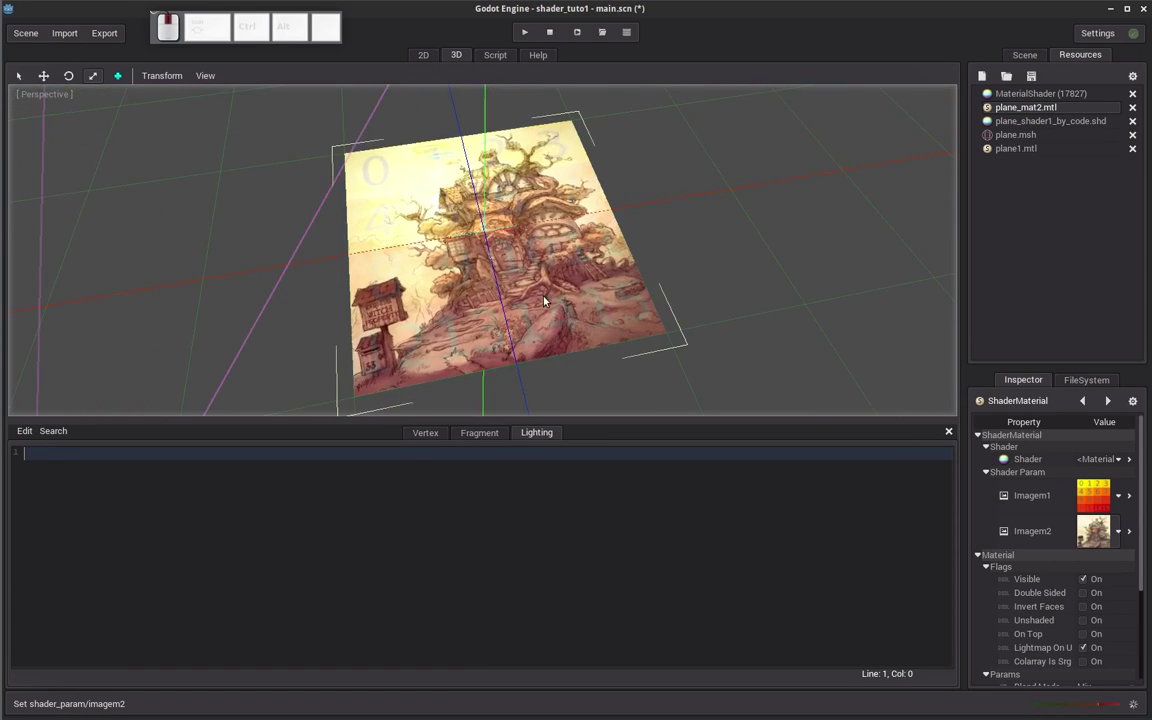
left_click(478, 439)
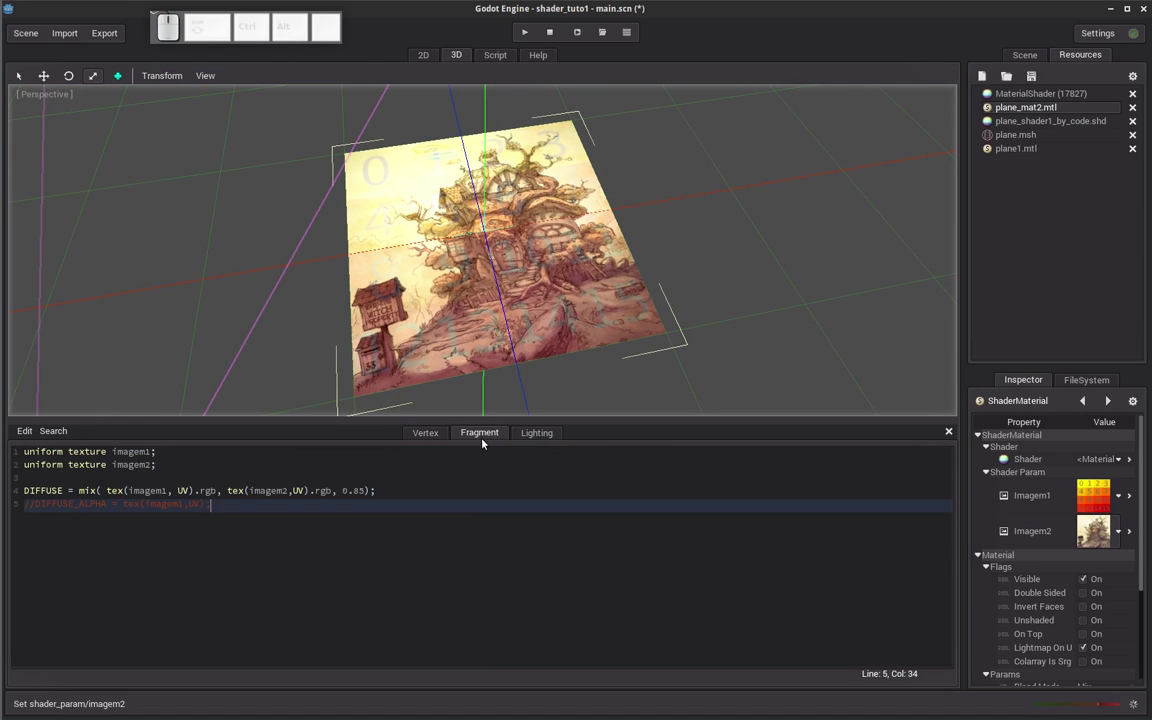
Select and copy the Standard Blinn Lighting Shader example code from the wiki page.
key("alt+Tab")
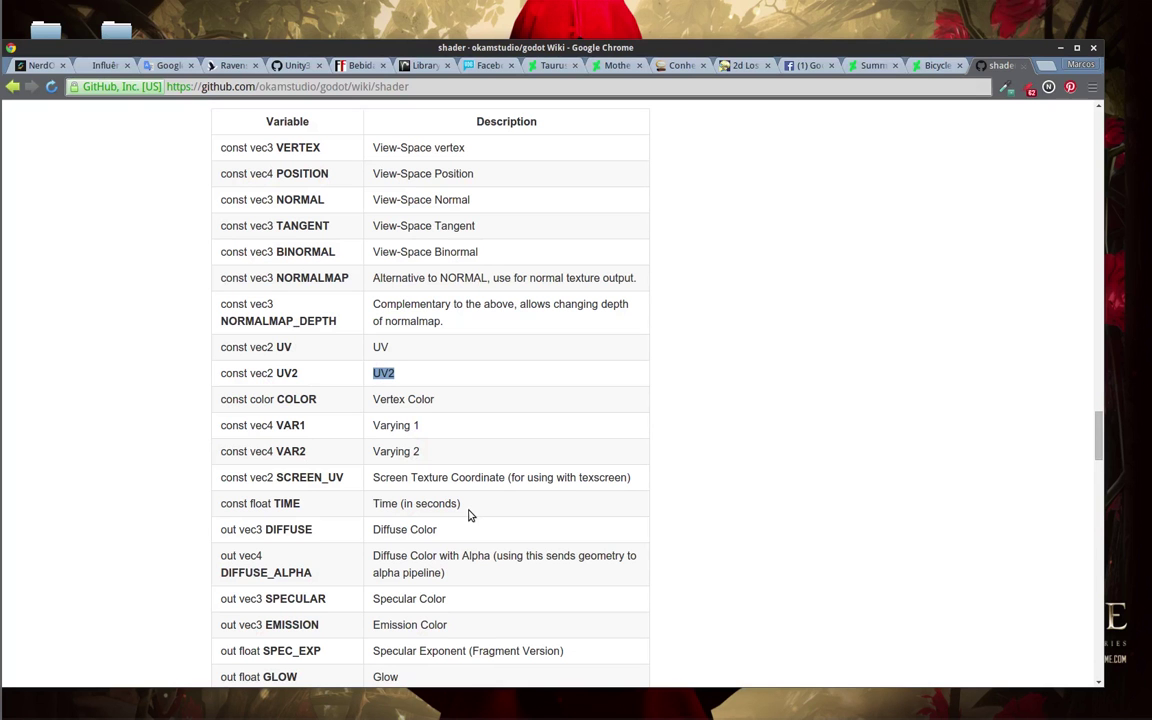
left_click_drag(1107, 423, 1103, 660)
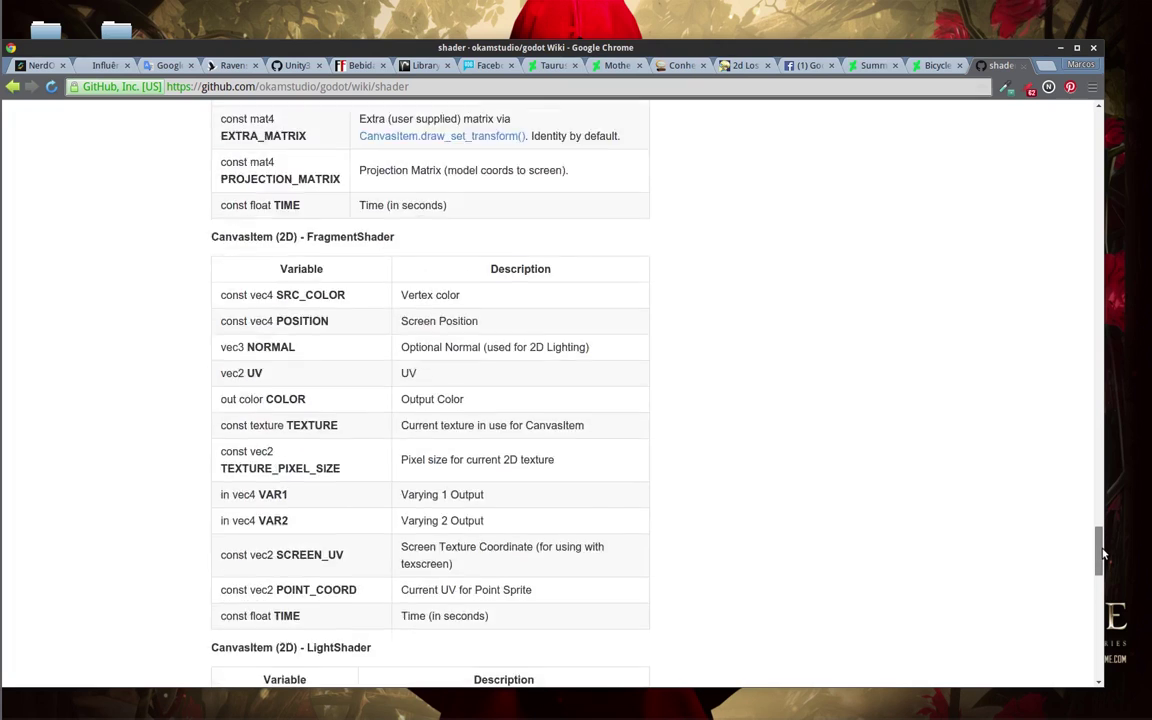
scroll(995, 585, "up", 2)
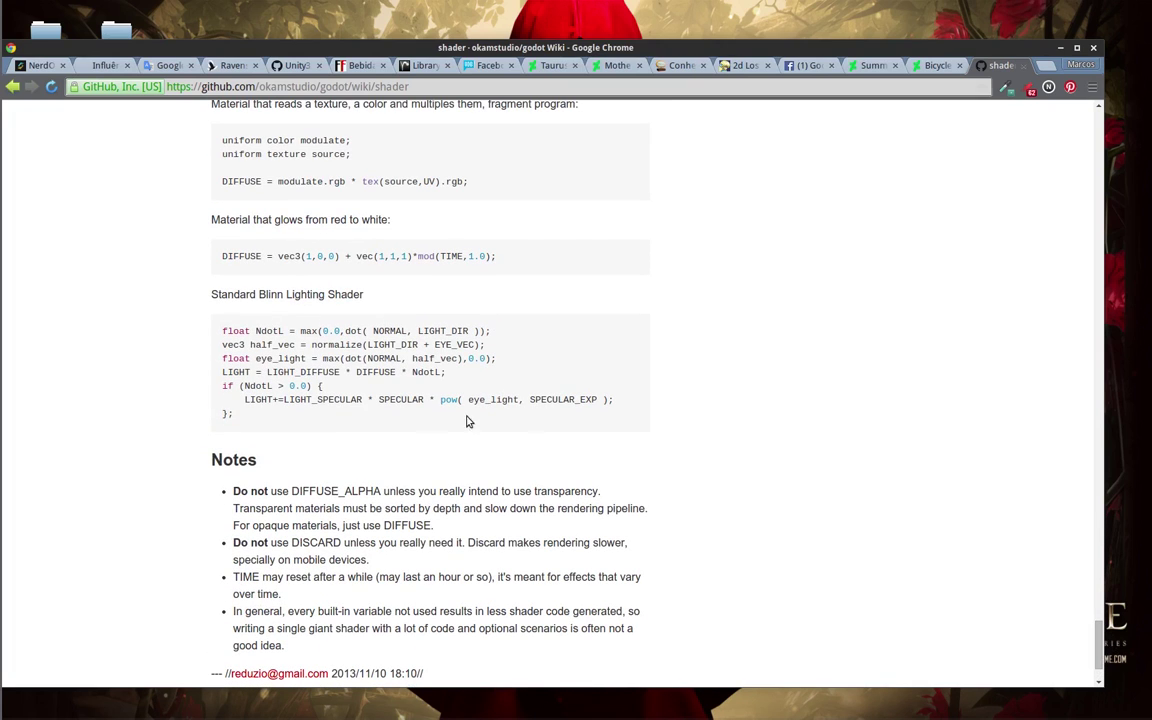
left_click_drag(246, 412, 240, 342)
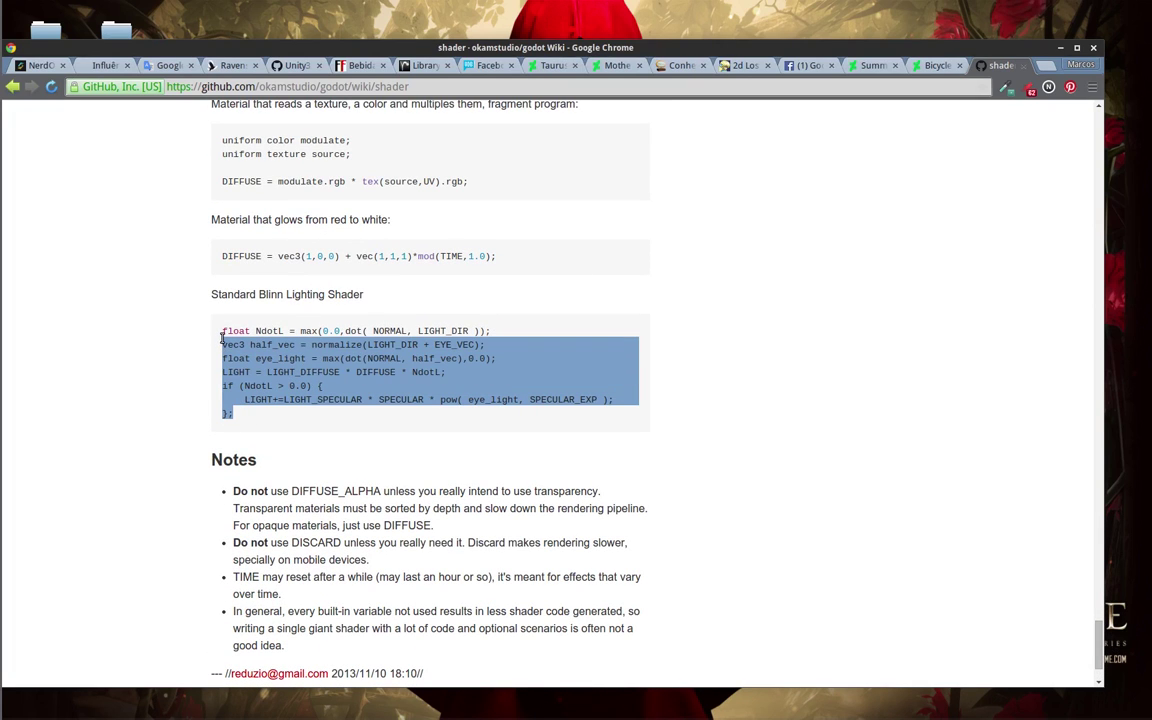
right_click(240, 342)
left_click(253, 350)
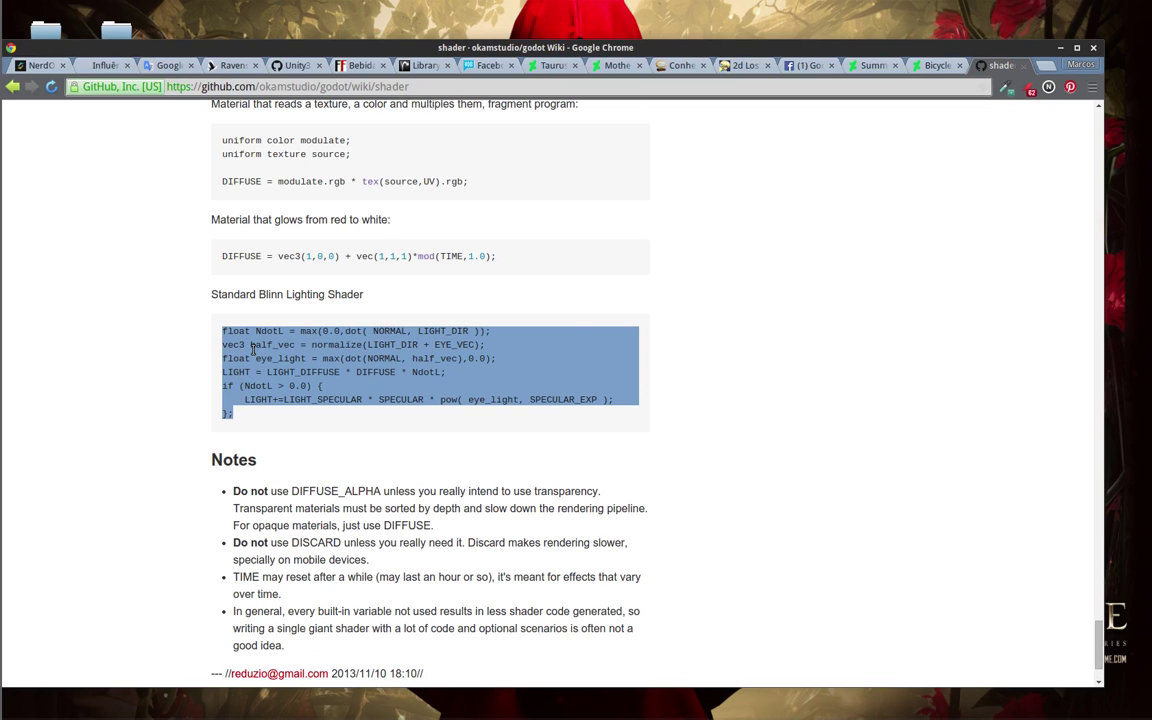
Paste the Blinn lighting code into the material's Lighting shader.
key("alt+Tab")
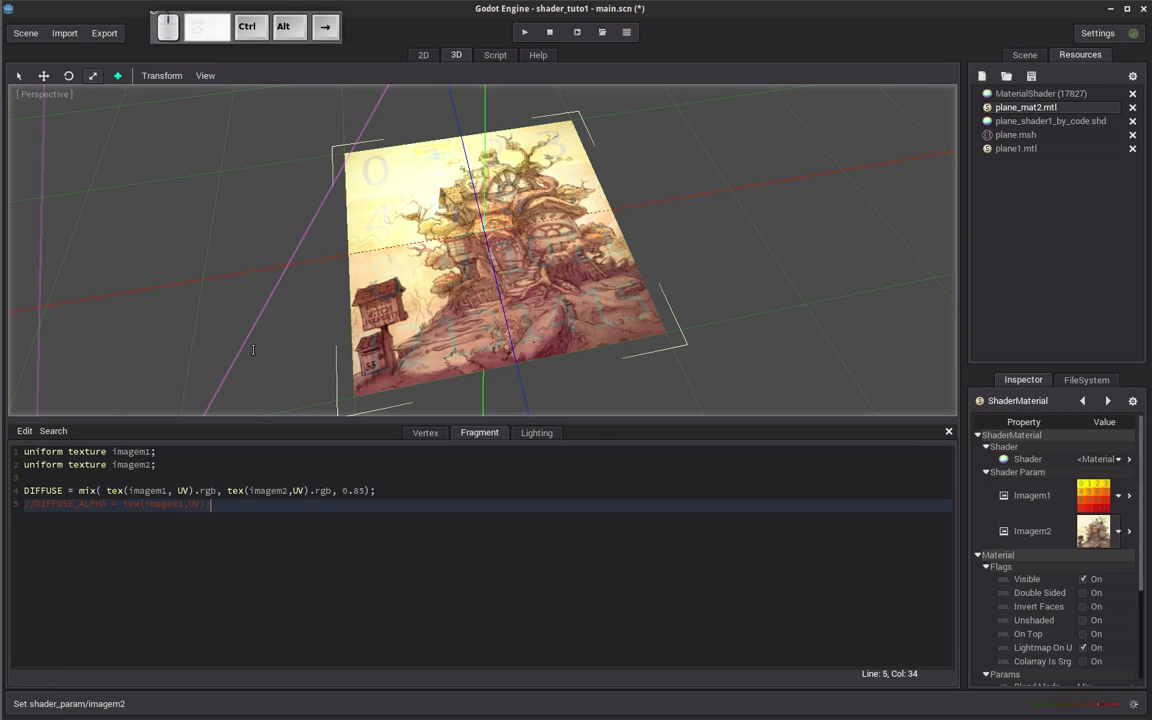
left_click(536, 433)
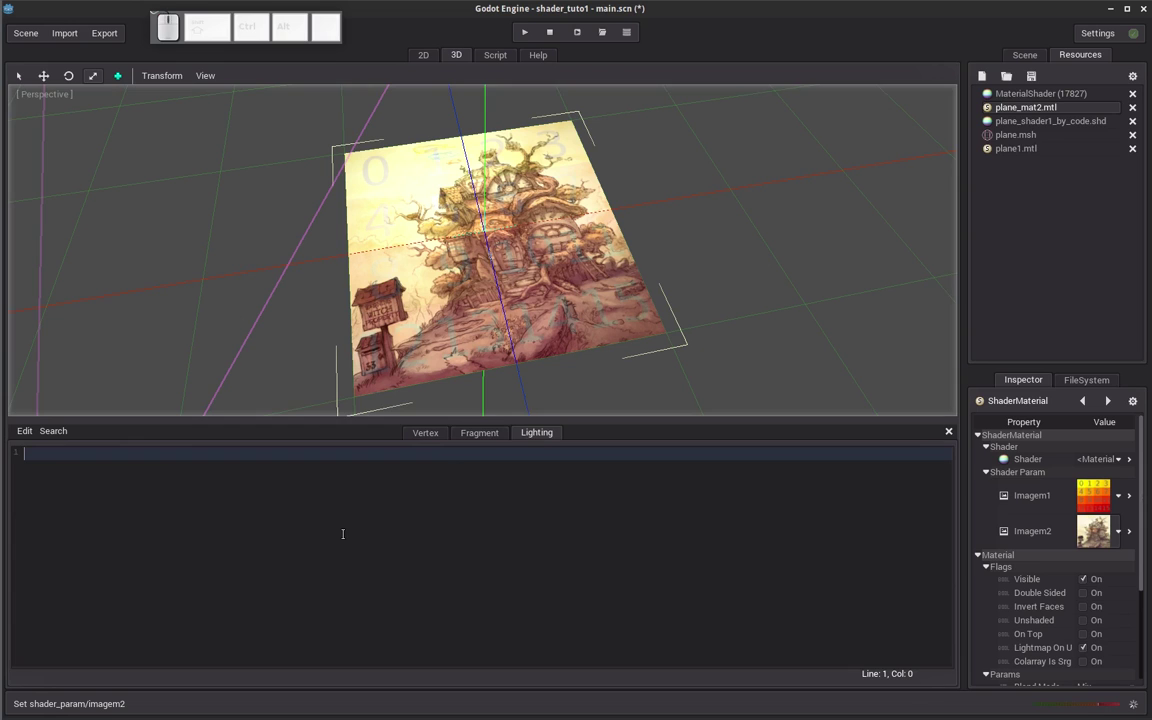
key("ctrl+v")
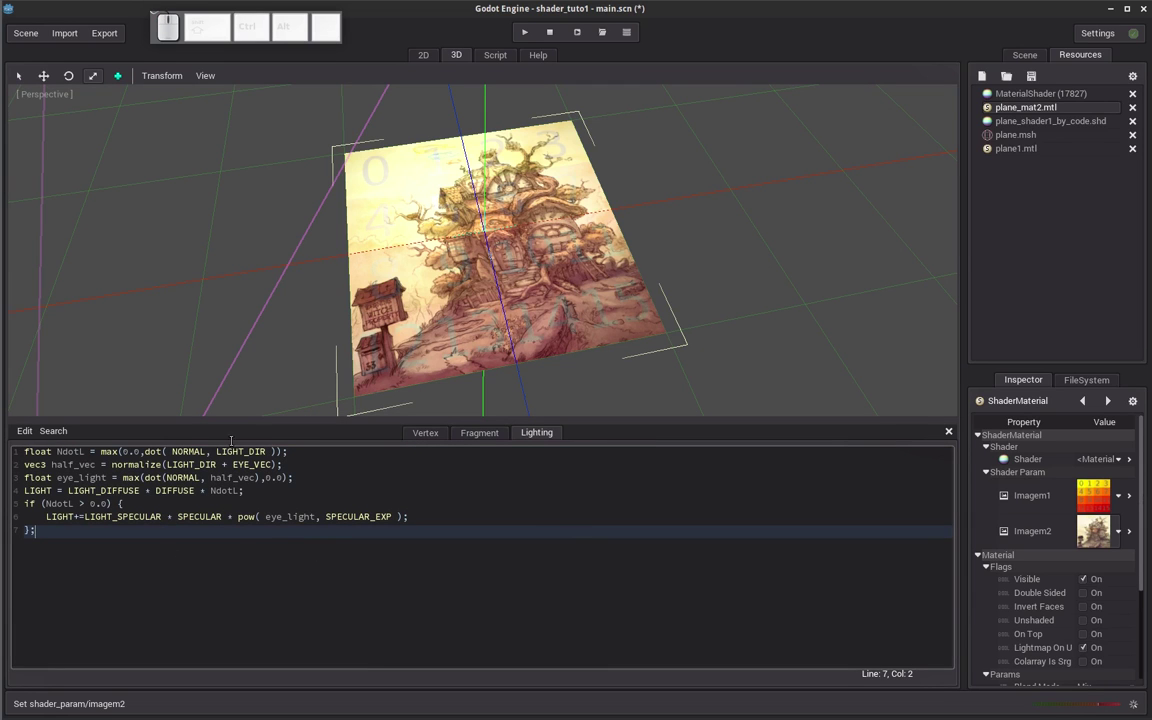
mouse_move(260, 390)
middle_mouse_down()
mouse_move(470, 234)
mouse_move(700, 300)
middle_mouse_up()
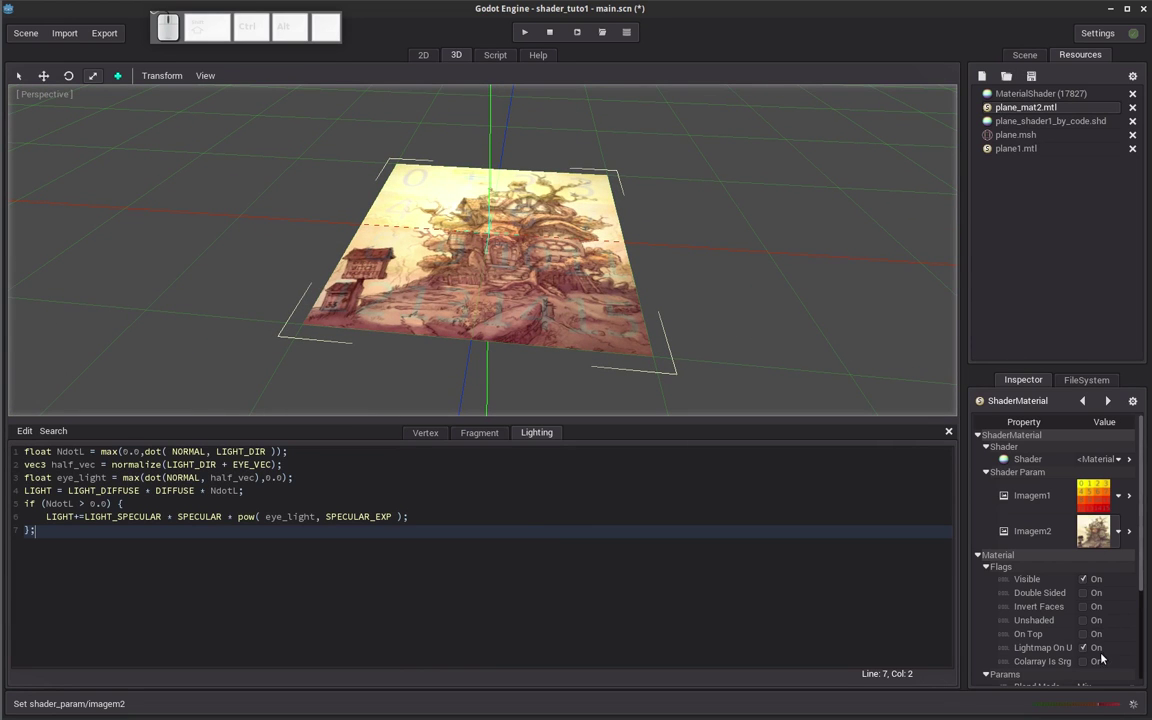
Make the plane material unshaded and reframe the view.
left_click(1085, 621)
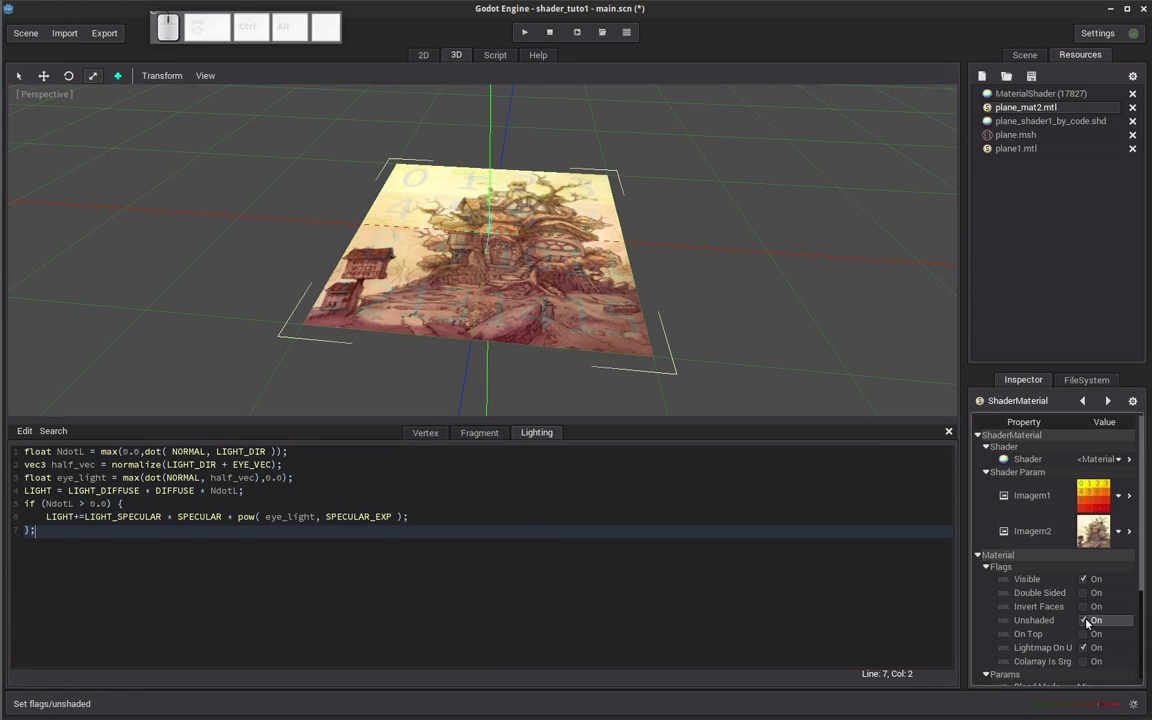
mouse_move(680, 340)
middle_mouse_down()
mouse_move(549, 330)
mouse_move(628, 288)
middle_mouse_up()
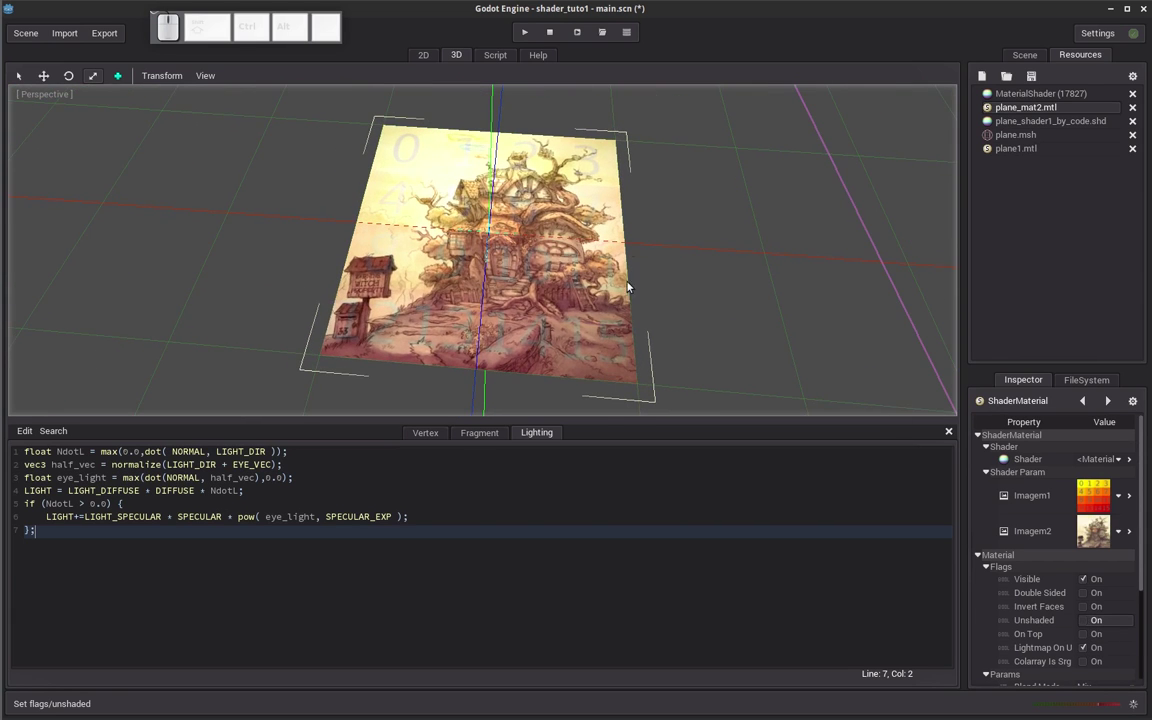
scroll(562, 222, "down", 5, "shift")
mouse_move(492, 145)
middle_mouse_down()
mouse_move(635, 211)
mouse_move(576, 162)
middle_mouse_up()
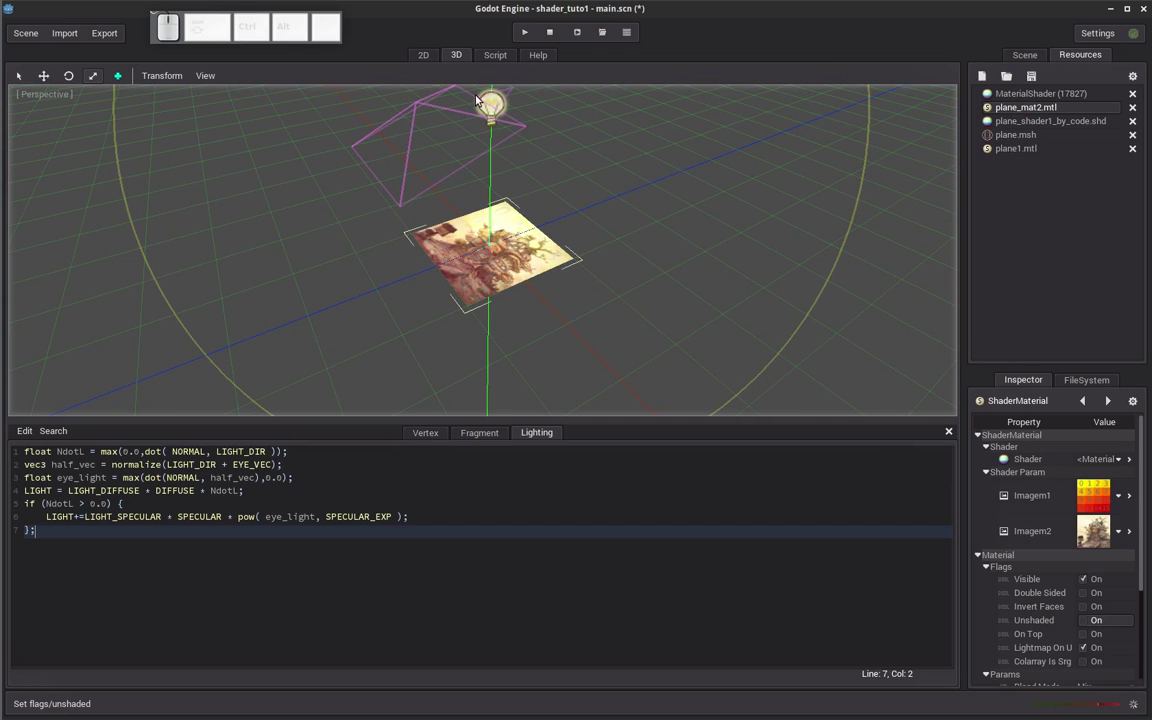
left_click(443, 95)
mouse_move(573, 153)
middle_mouse_down()
mouse_move(574, 180)
mouse_move(580, 165)
middle_mouse_up()
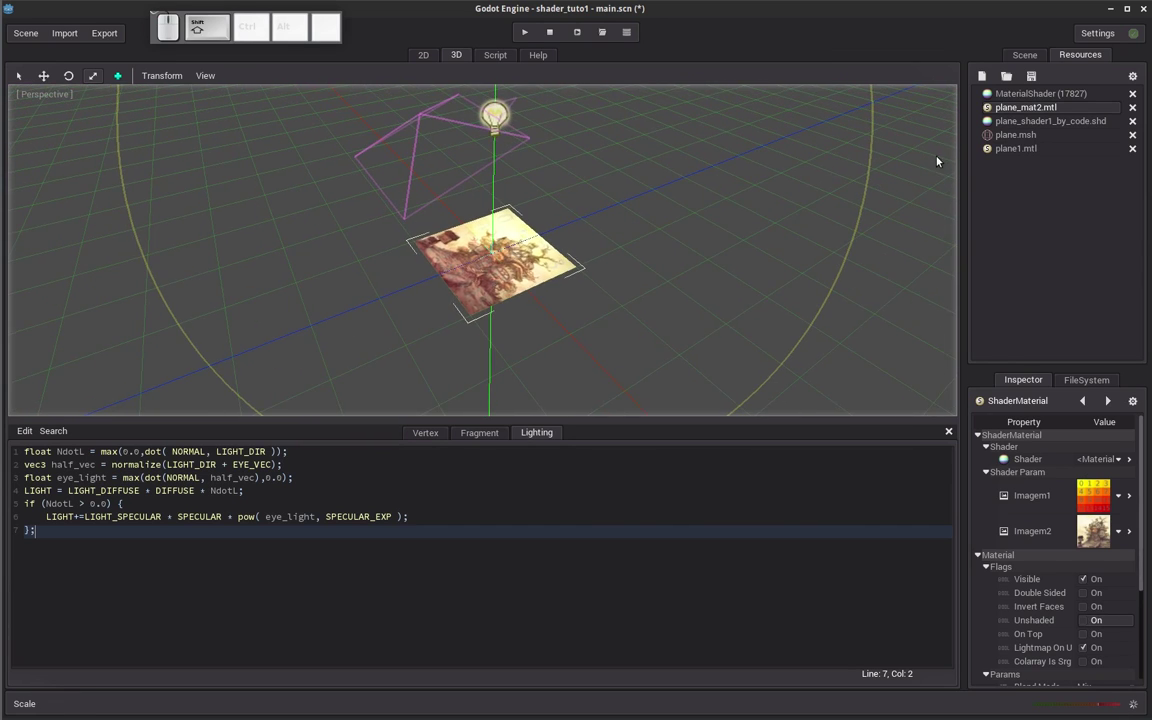
Select the OmniLight, move it around, and undo its last move.
left_click(1024, 55)
left_click(1023, 121)
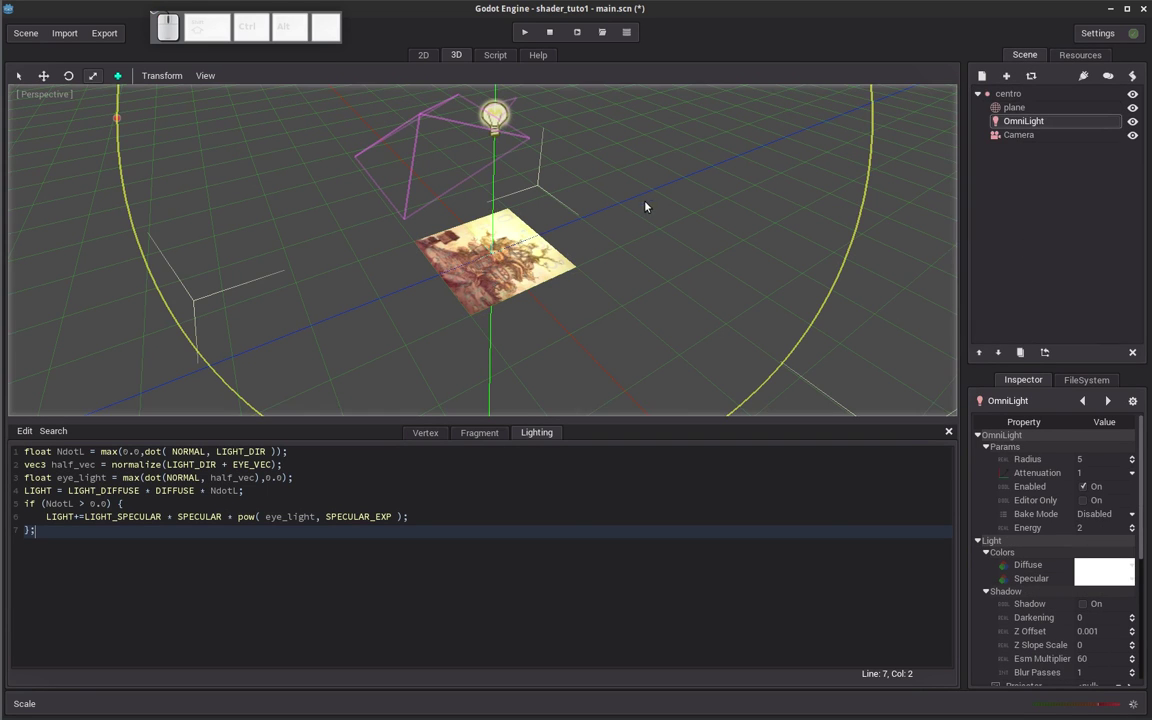
mouse_move(571, 245)
middle_mouse_down("shift")
mouse_move(548, 257)
mouse_move(171, 93)
middle_mouse_up("shift")
left_click(43, 75)
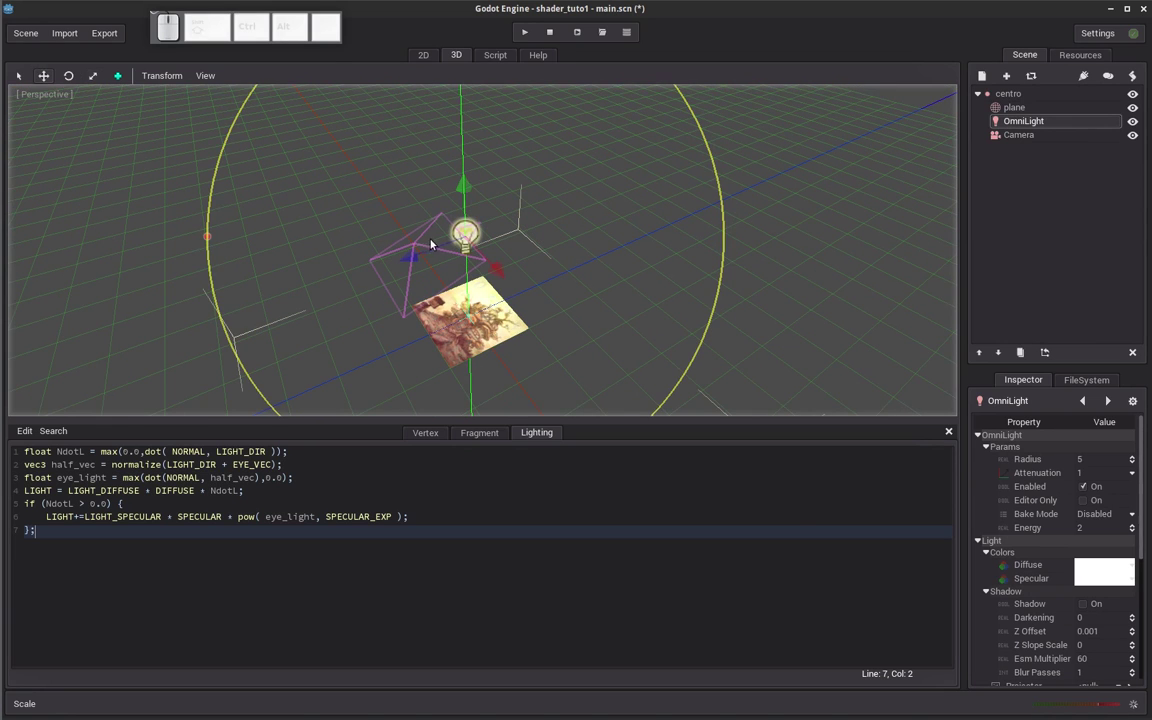
left_click_drag(415, 257, 479, 255)
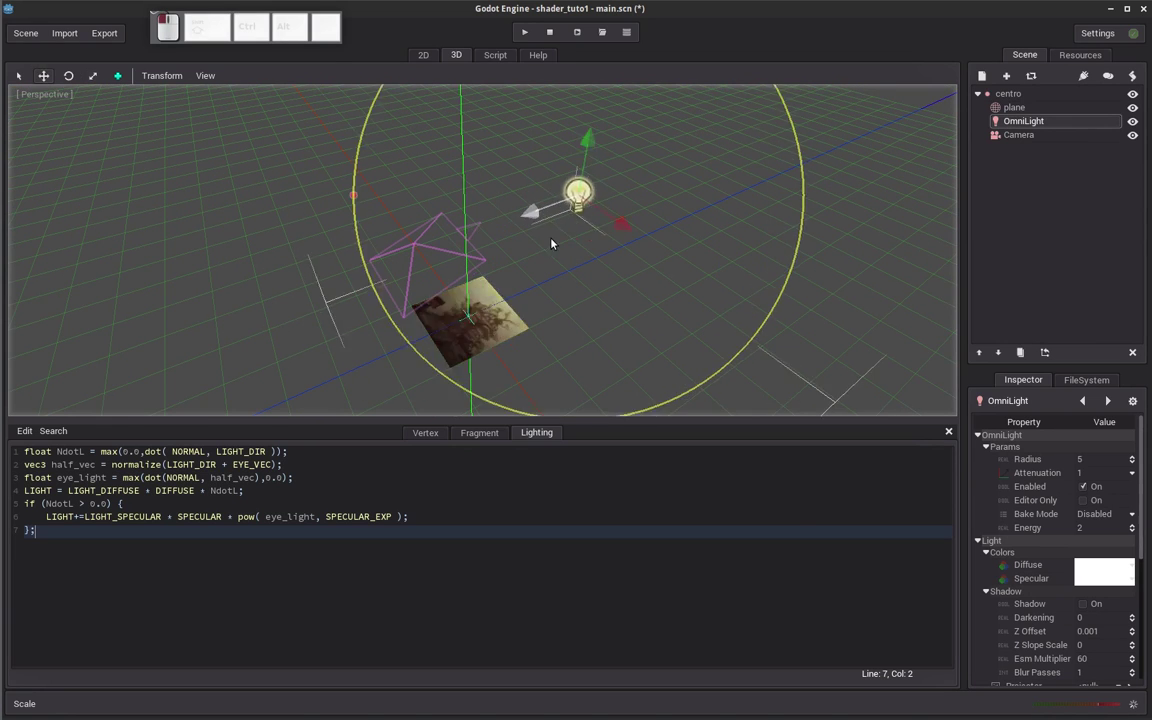
left_click_drag(479, 255, 339, 313)
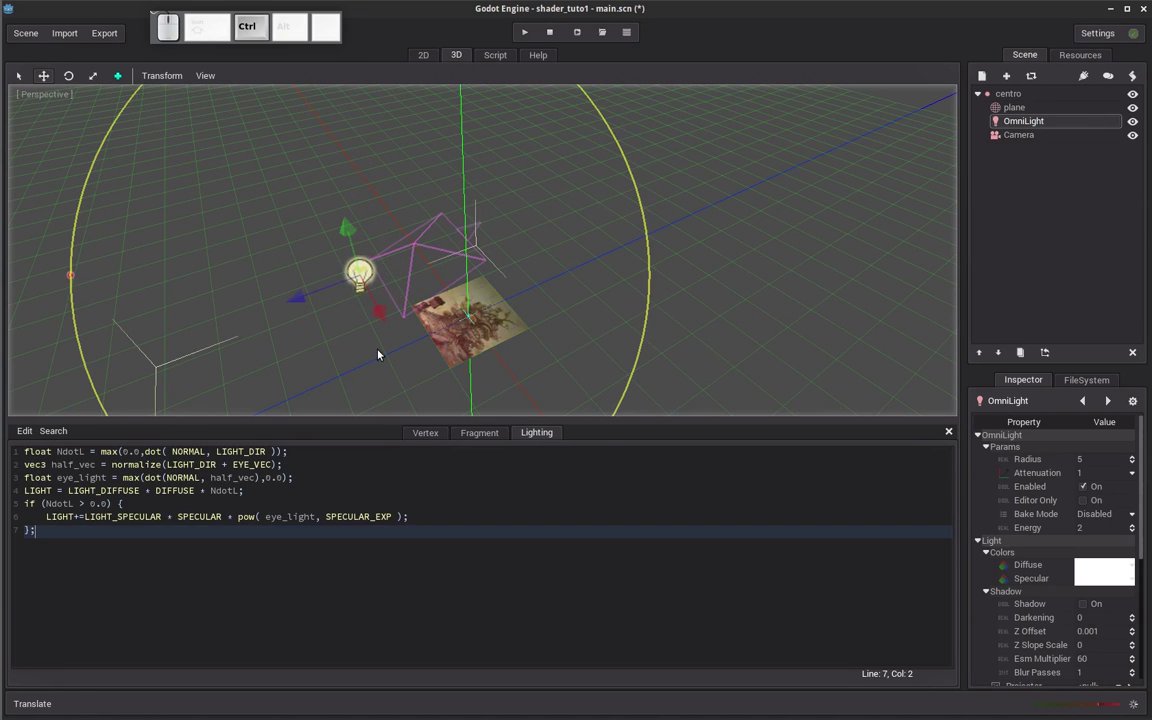
key("ctrl+z")
middle_click_drag(390, 352, 517, 360)
scroll(550, 303, "up", 3)
mouse_move(550, 303)
middle_mouse_down("shift")
mouse_move(518, 281)
mouse_move(509, 224)
middle_mouse_up("shift")
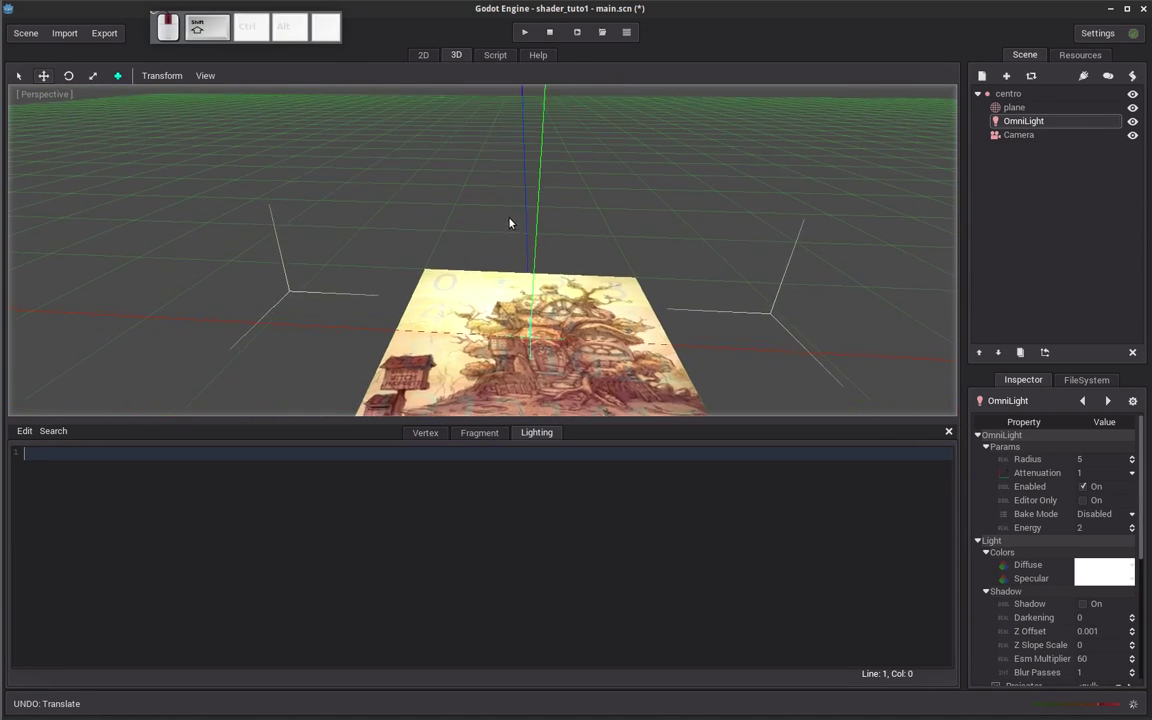
Select the plane and inspect its MaterialShader and plane.msh resources.
left_click(1030, 107)
left_click(1080, 55)
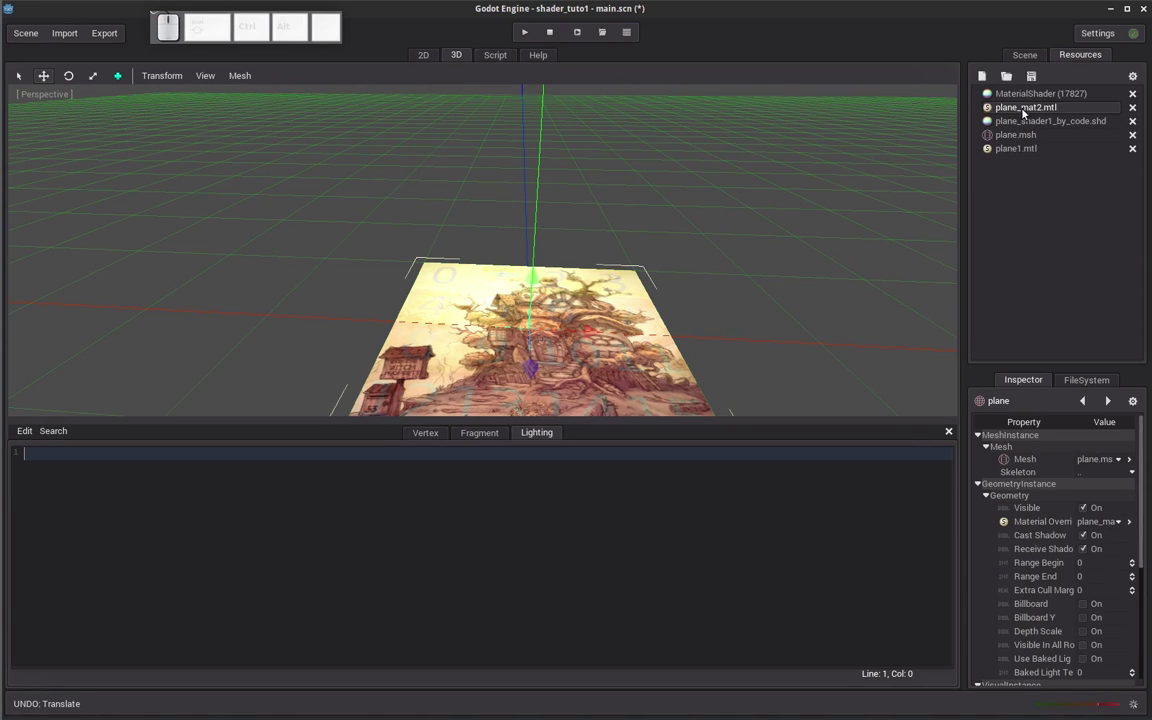
left_click(1019, 94)
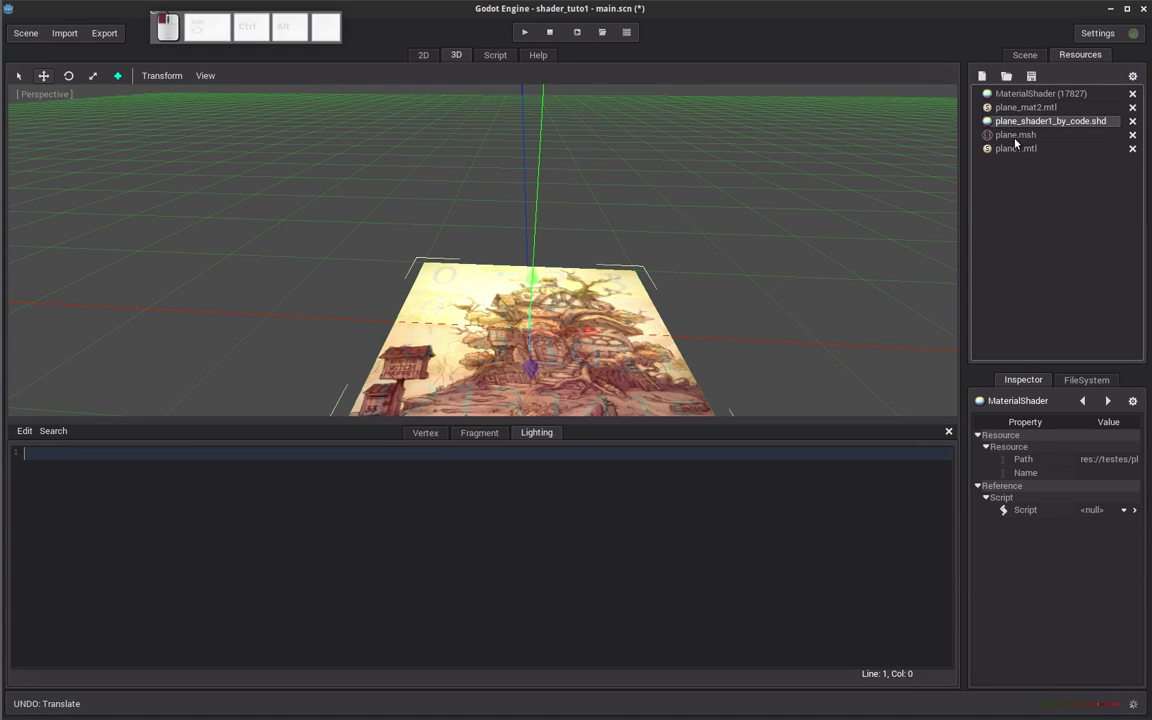
left_click(1018, 134)
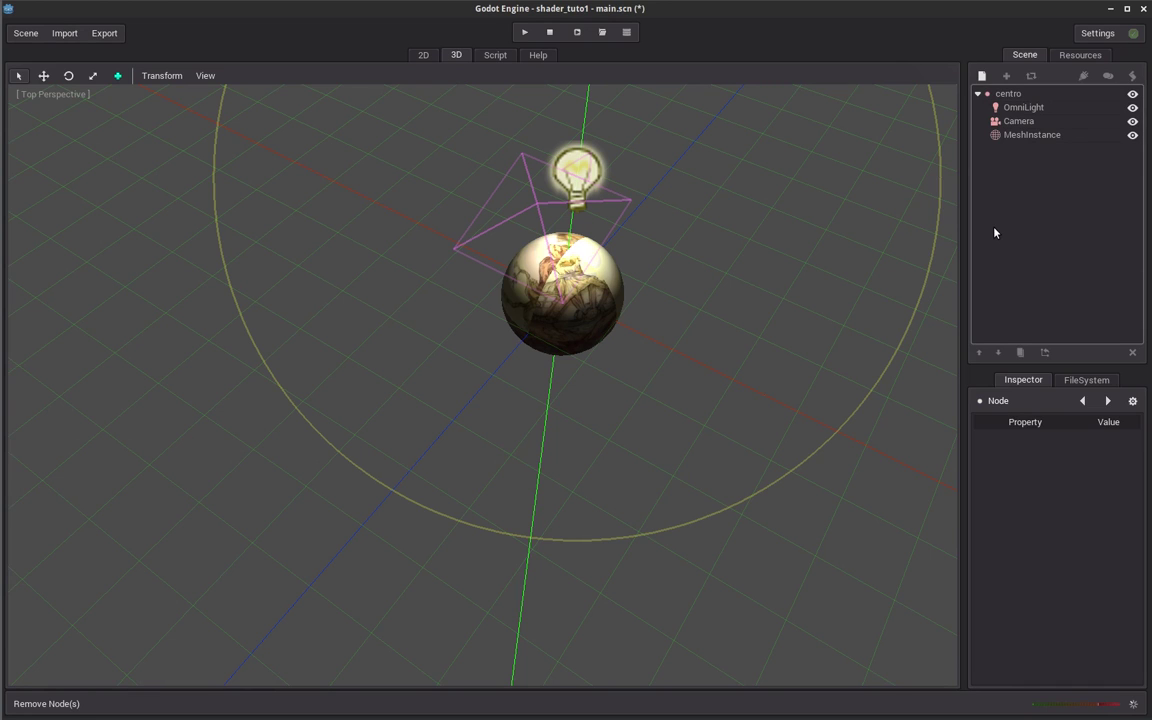
Add a plain Node as a child of centro.
left_click(998, 92)
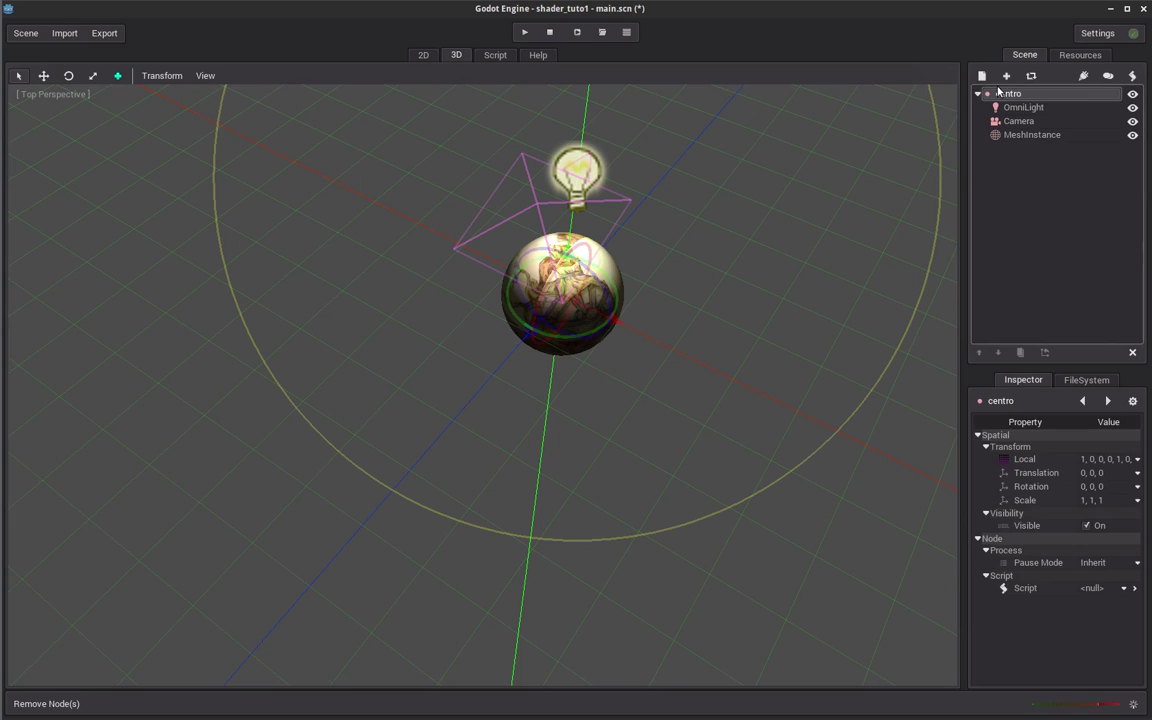
left_click(981, 76)
type("n")
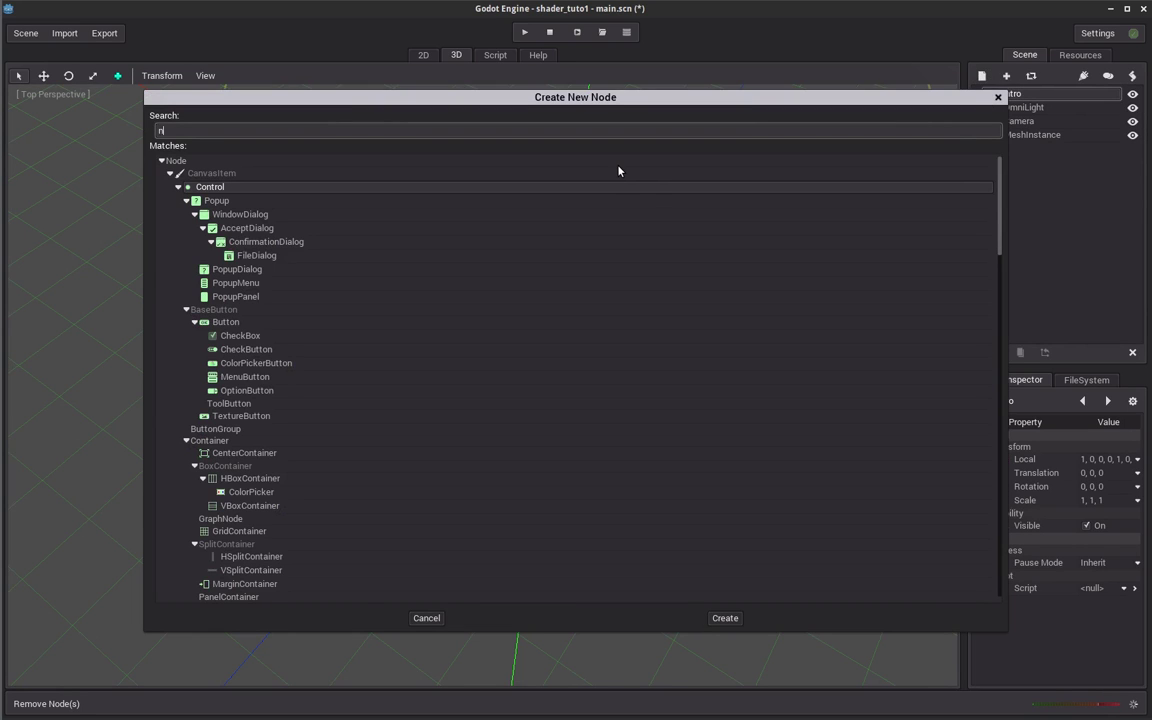
type("ode")
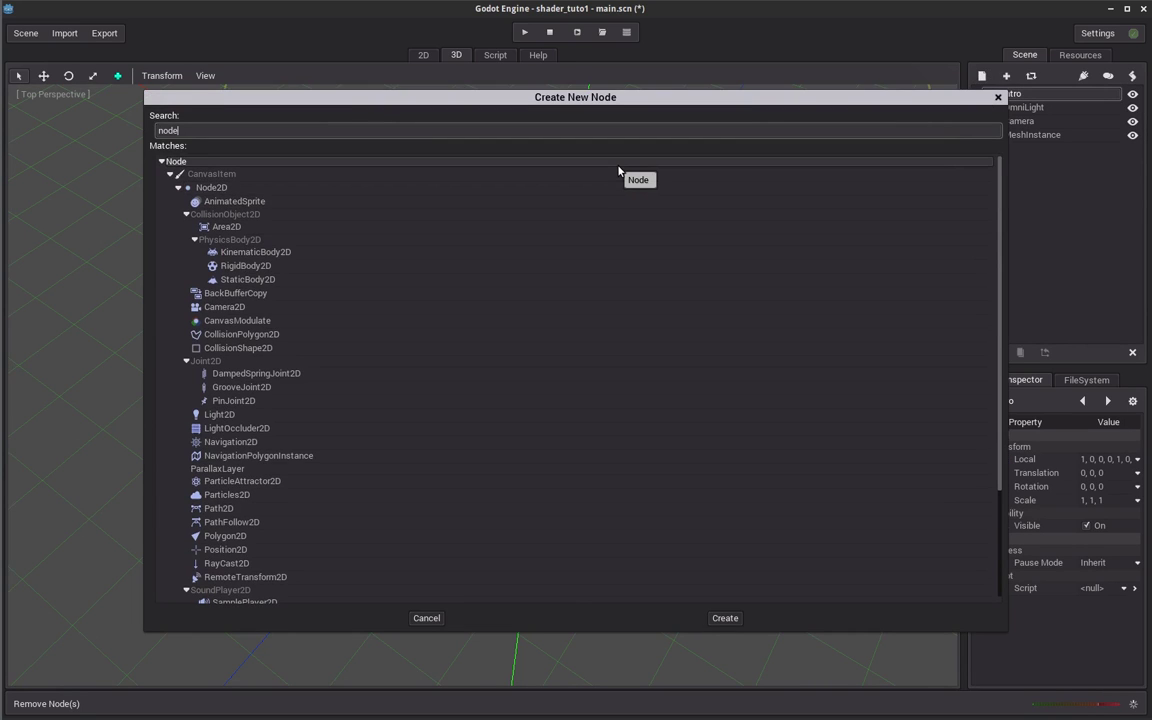
double_click(618, 166)
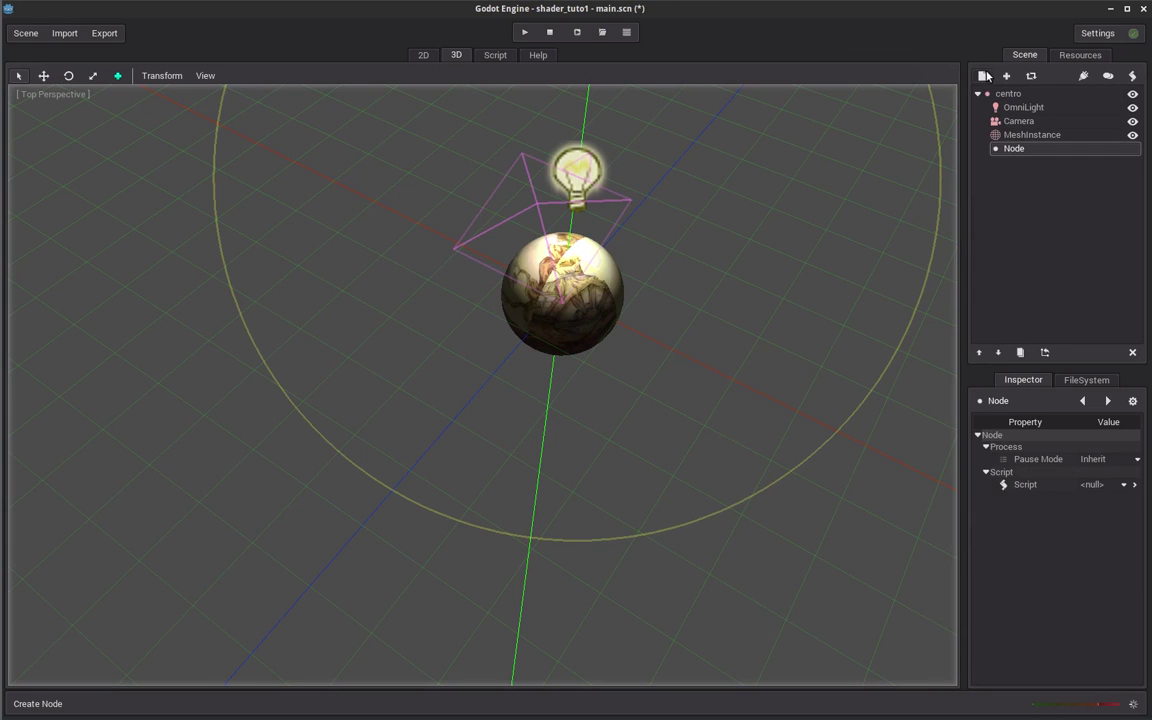
Add a TextureFrame beneath the new Node.
left_click(984, 76)
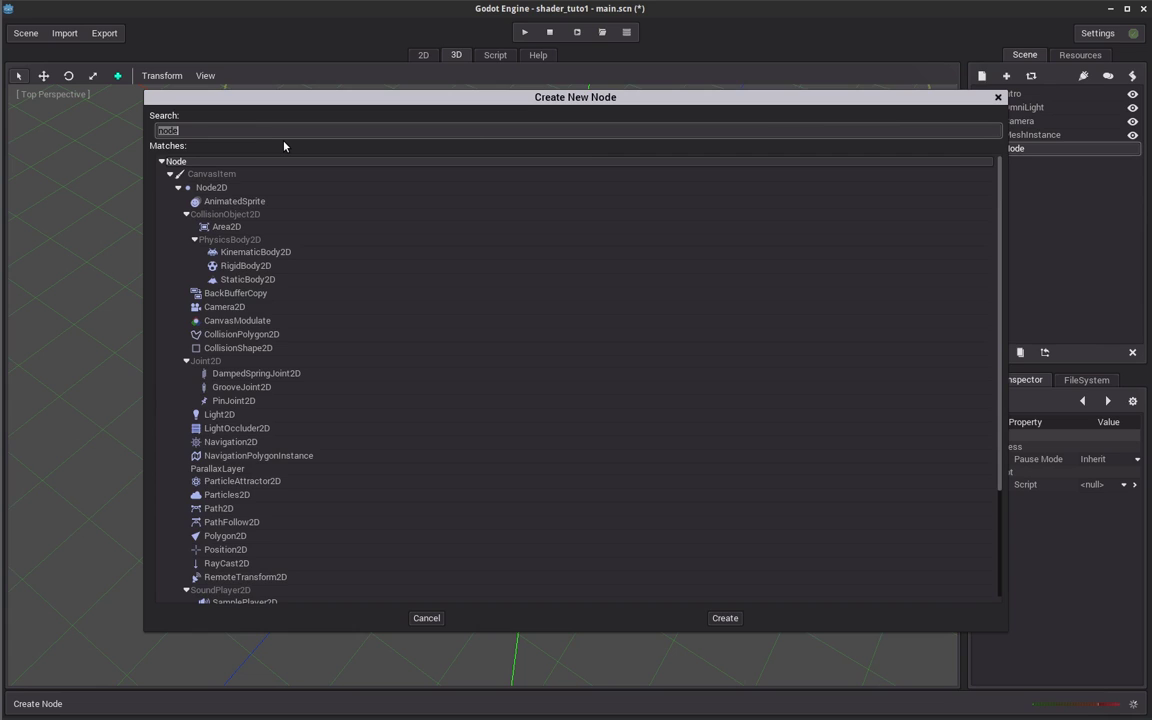
type("text")
key("Down")
key("Down")
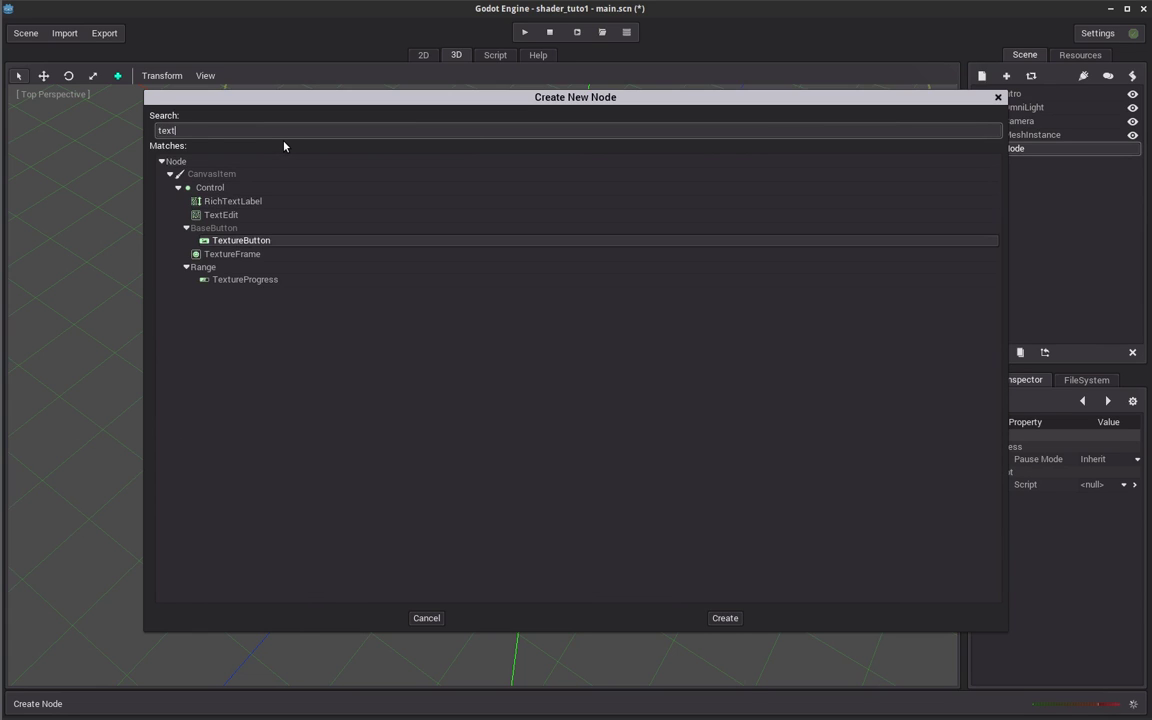
key("Down")
key("Return")
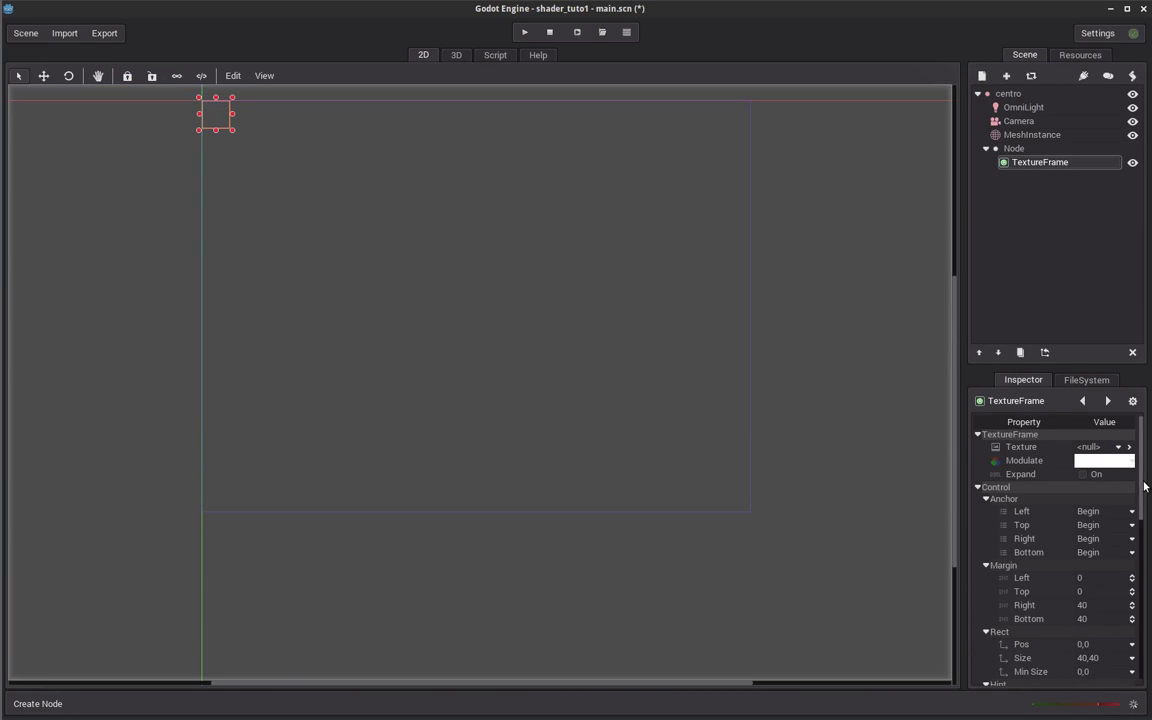
Set the TextureFrame's right and bottom anchors to End.
scroll(1141, 476, "down", 1)
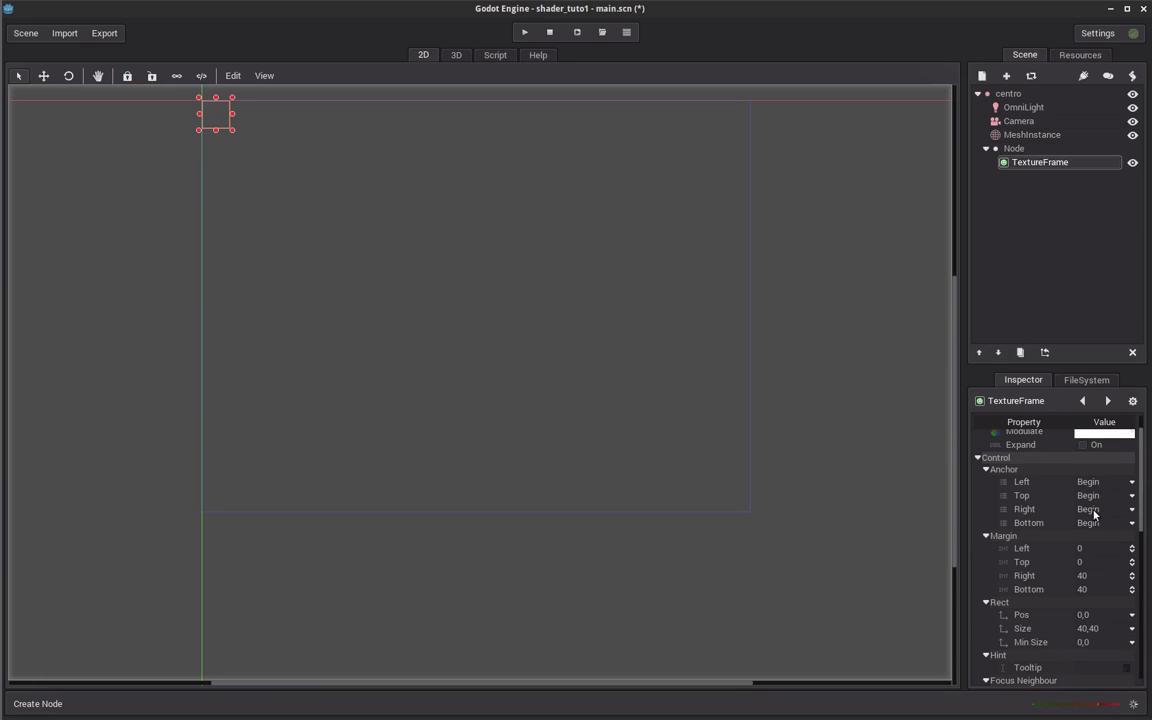
left_click(1080, 508)
left_click(1087, 525)
left_click(1087, 523)
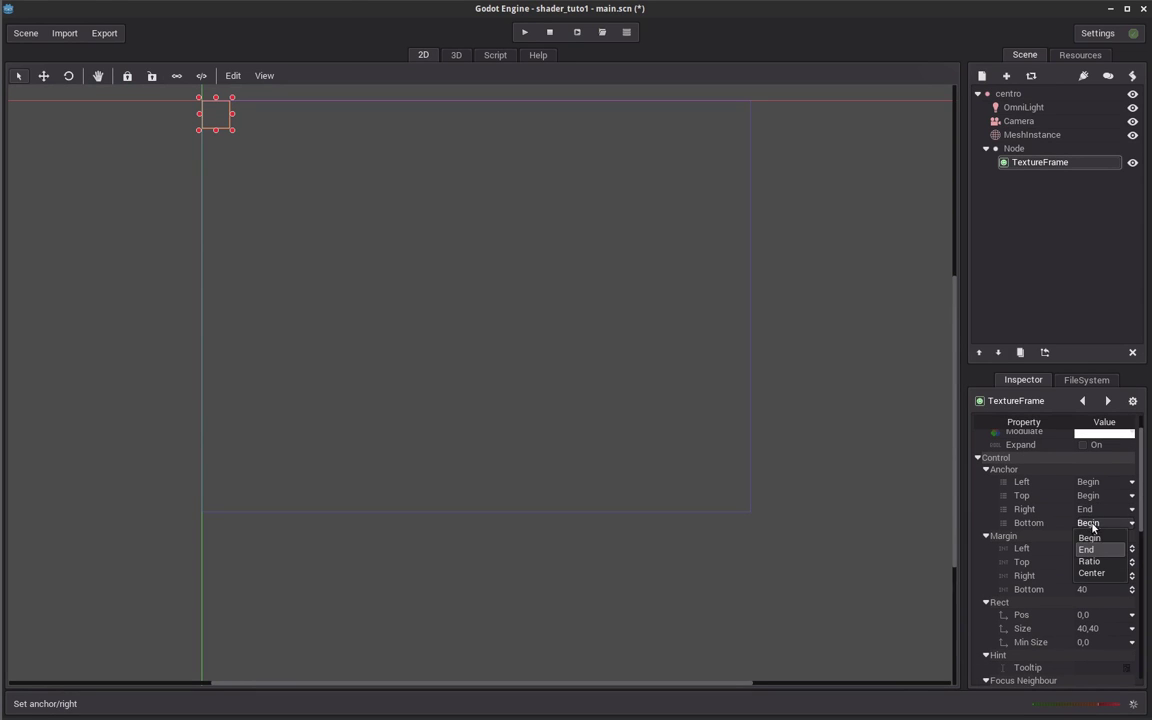
left_click(1090, 550)
Set the right and bottom margins to 0 and save main.scn.
type("0")
key("Return")
left_click(1090, 589)
type("0")
key("Return")
middle_click_drag(846, 358, 843, 397)
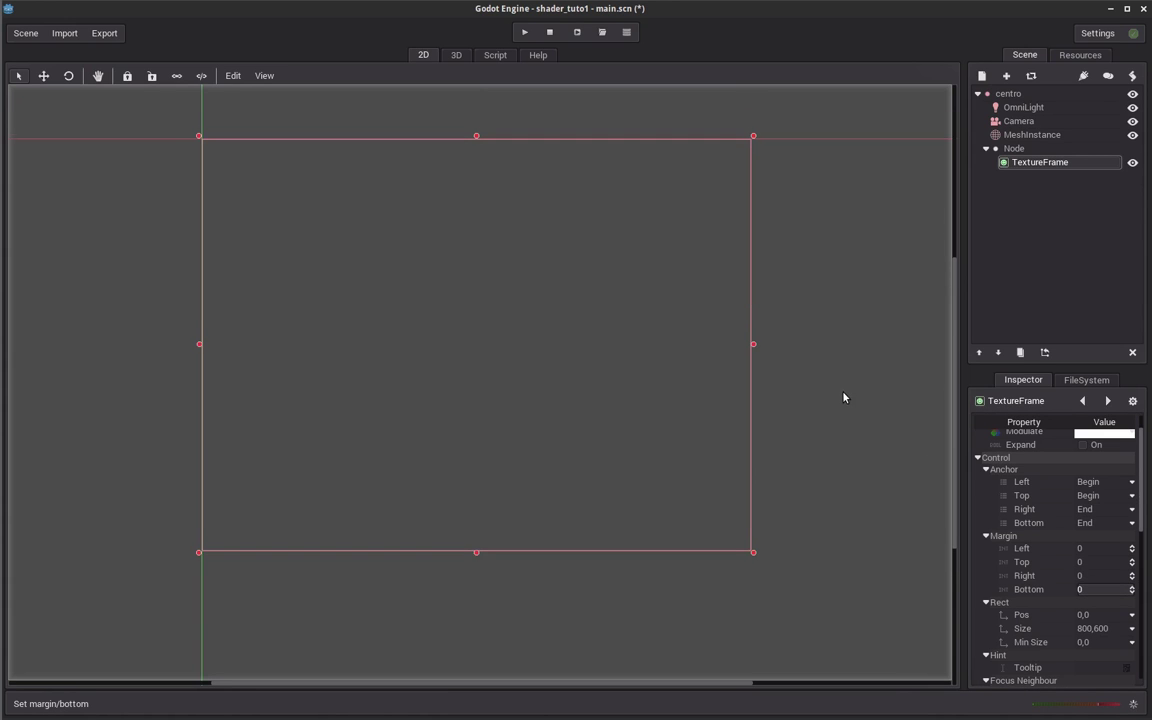
key("ctrl+s")
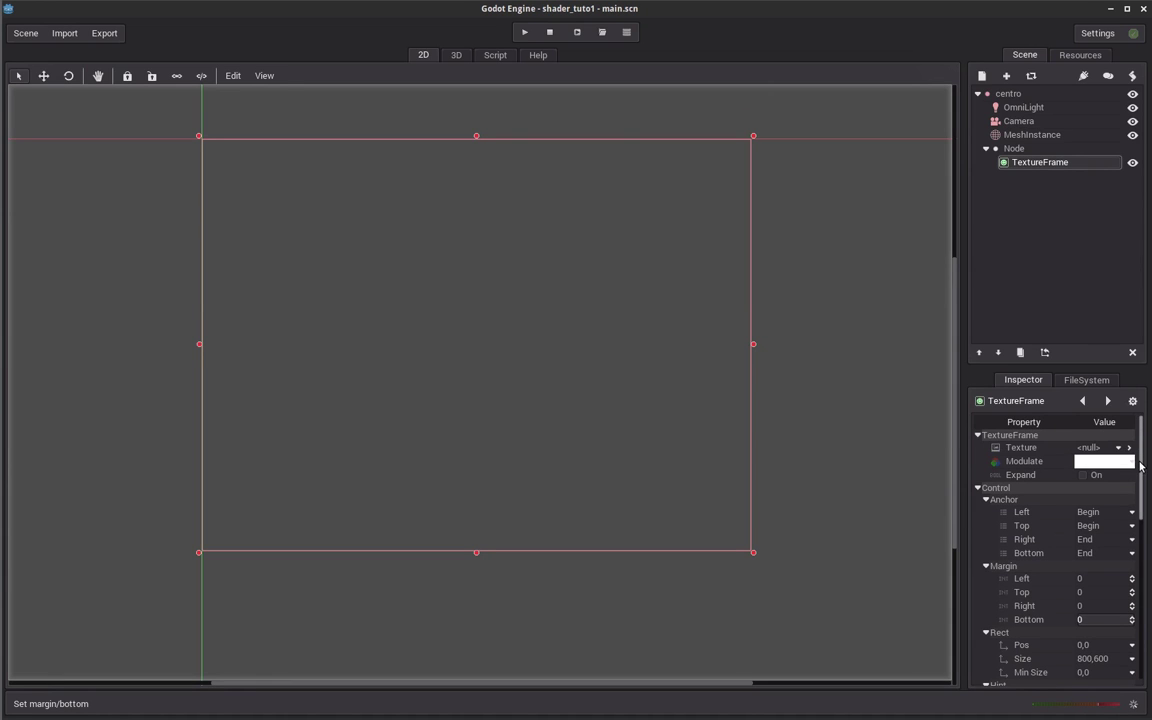
Load peppercarrot2.png as the TextureFrame's texture, then bring up the file manager.
left_click(1088, 447)
left_click(1090, 512)
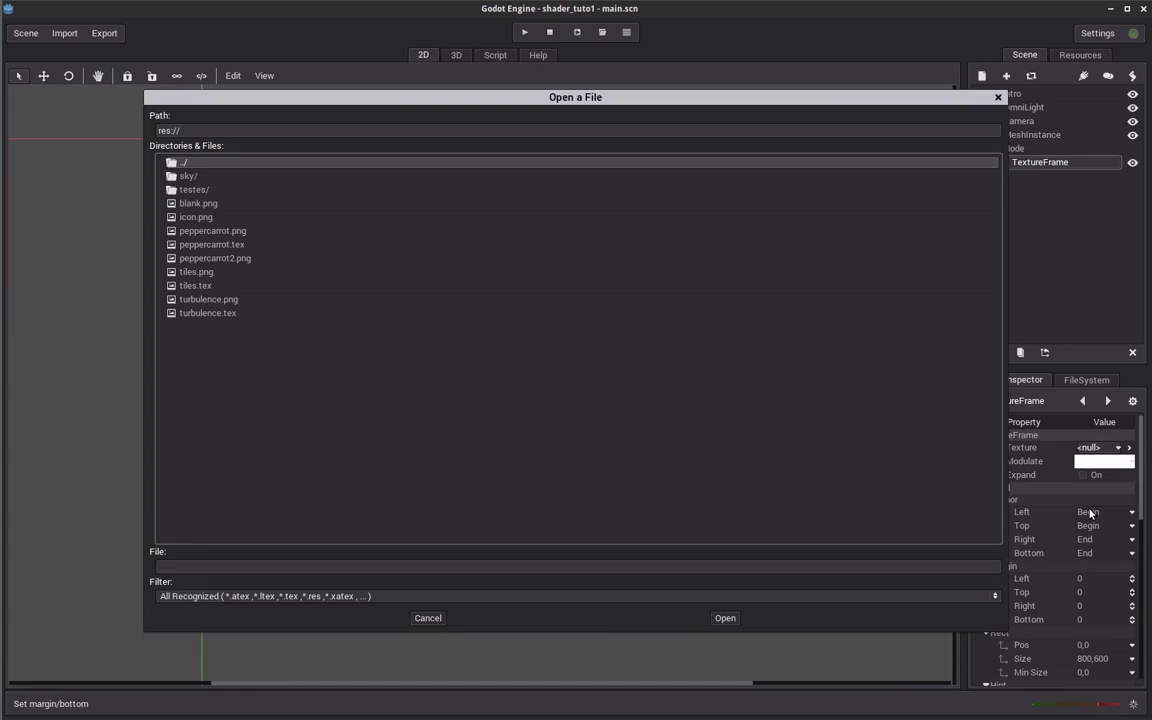
left_click(244, 259)
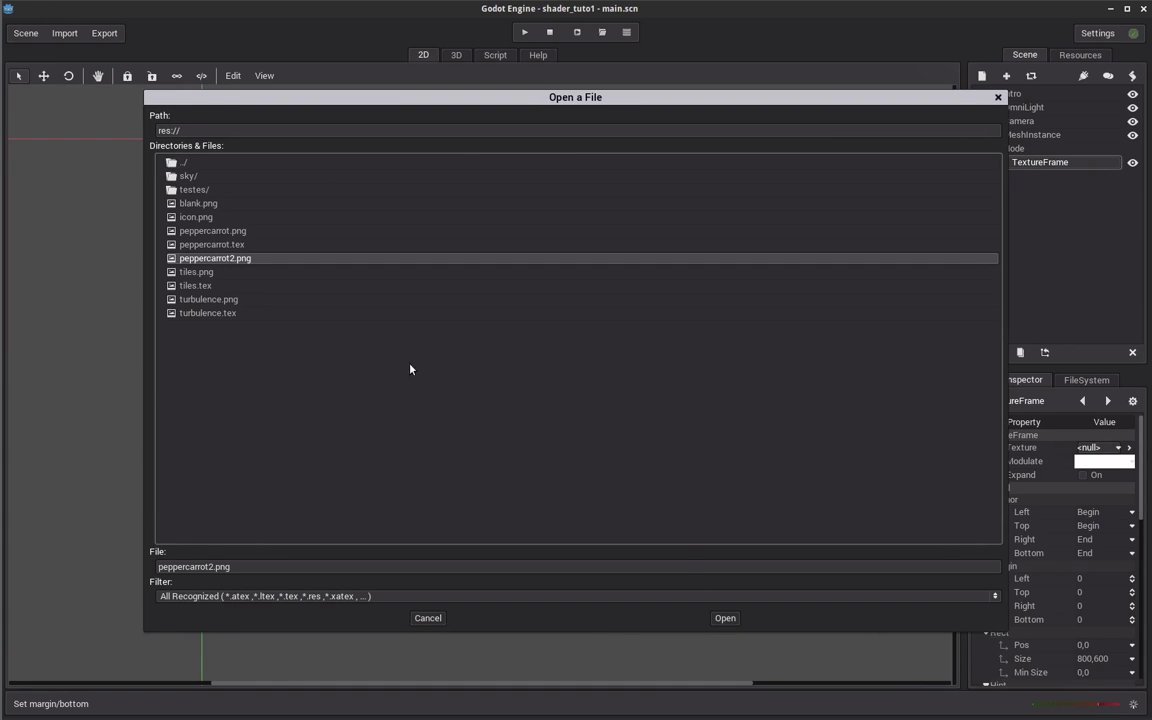
left_click(725, 618)
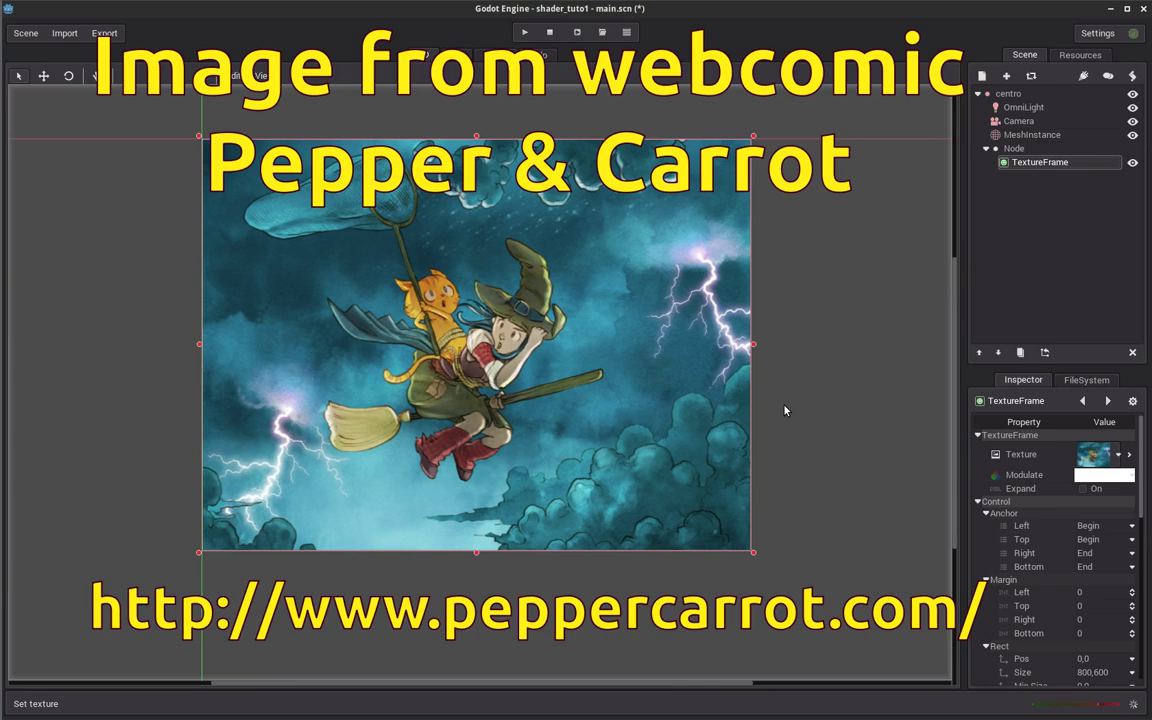
key("alt+Tab")
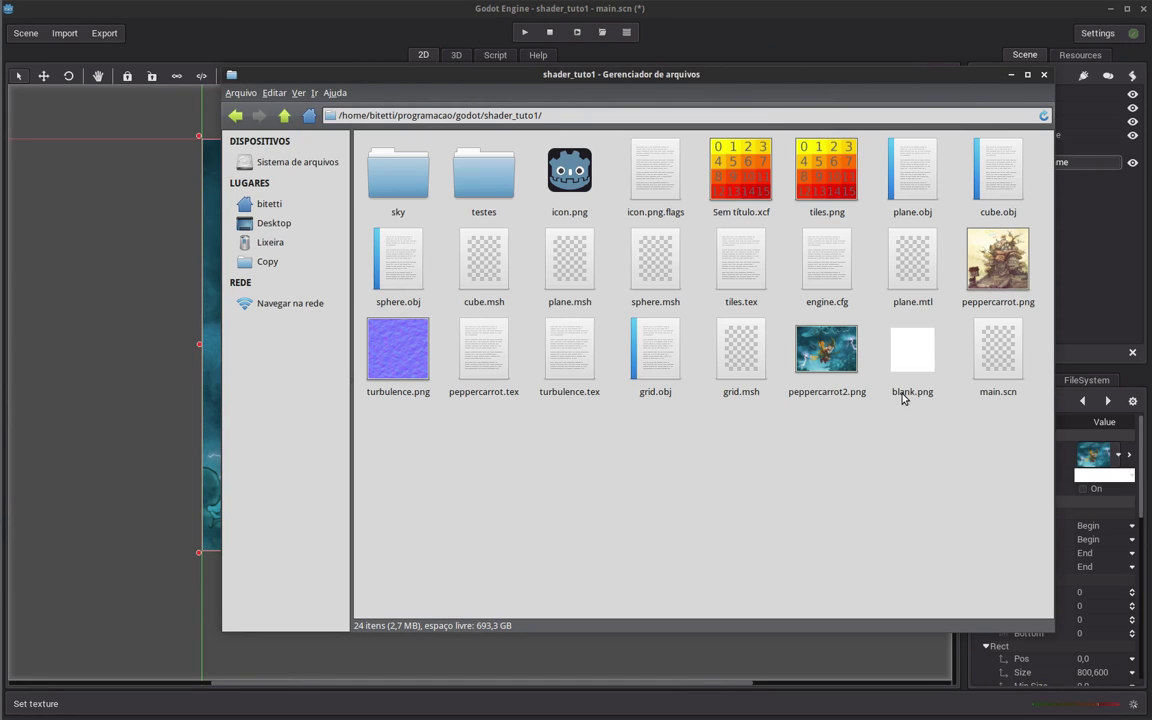
Preview blank.png as a plain white 64×64 square, then return to the Godot editor.
left_click(904, 396)
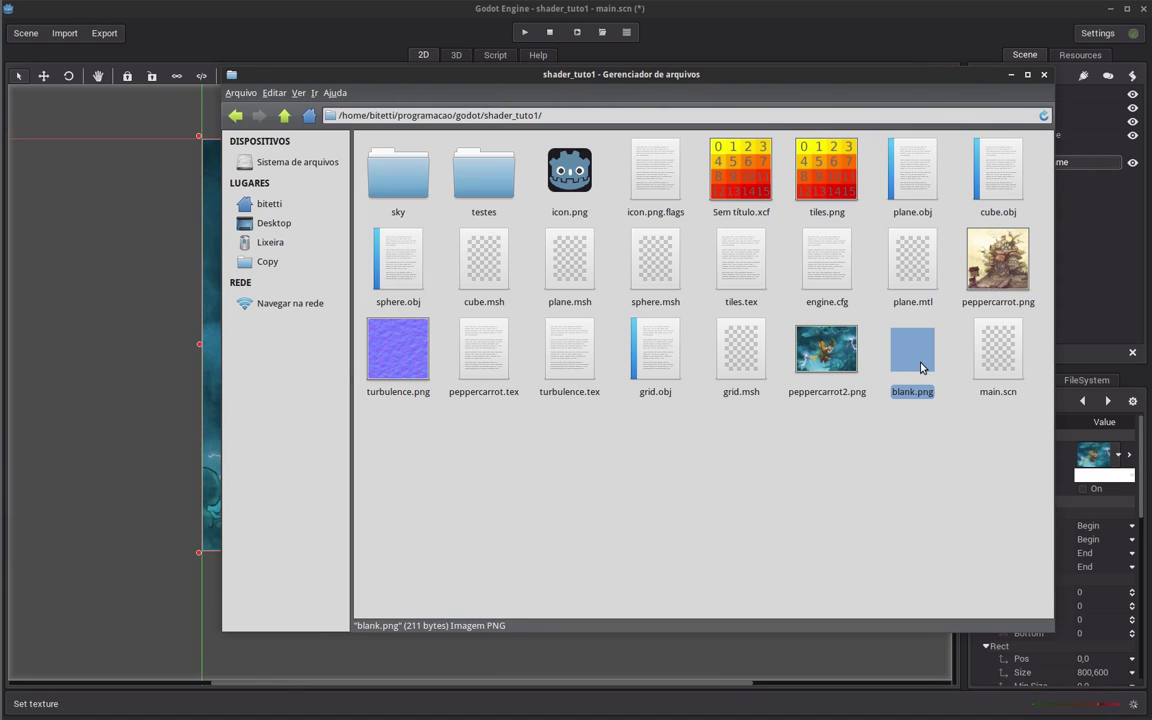
double_click(922, 368)
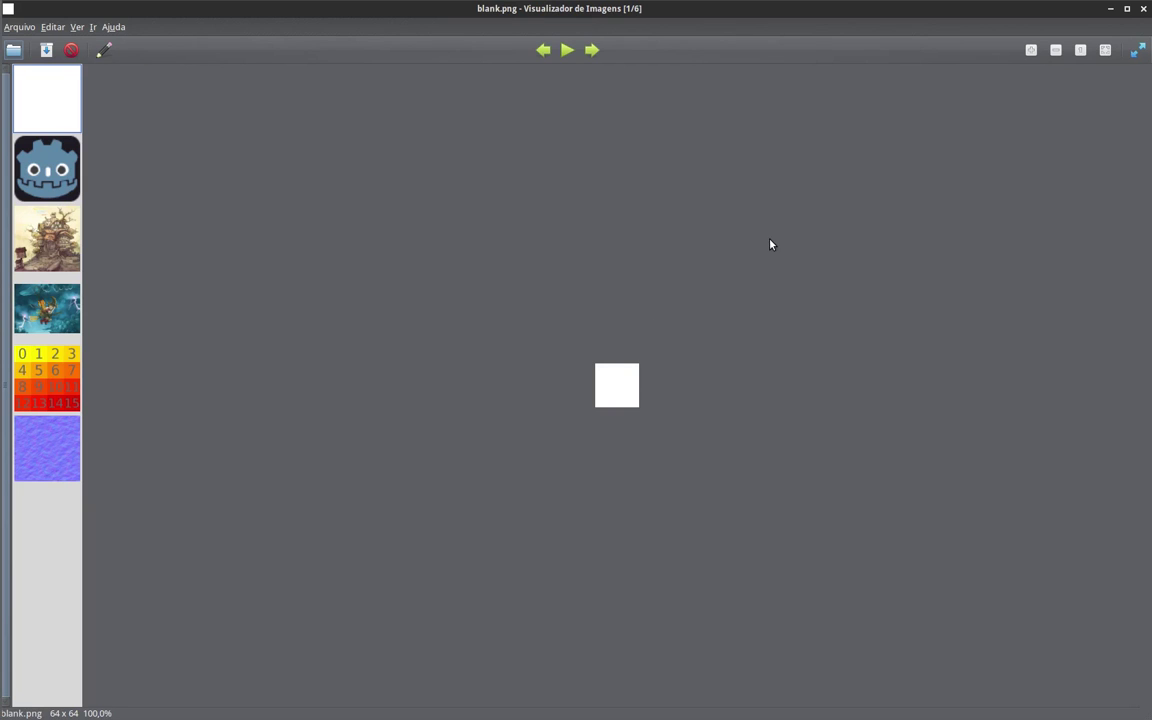
left_click(1145, 12)
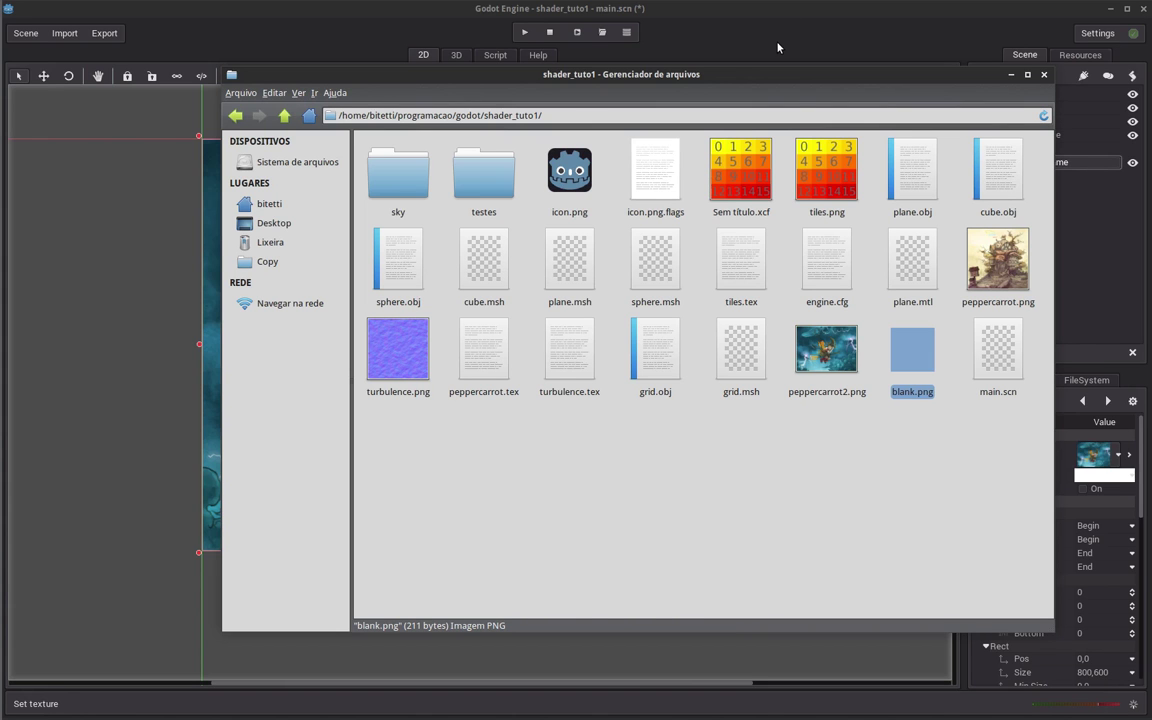
left_click(778, 47)
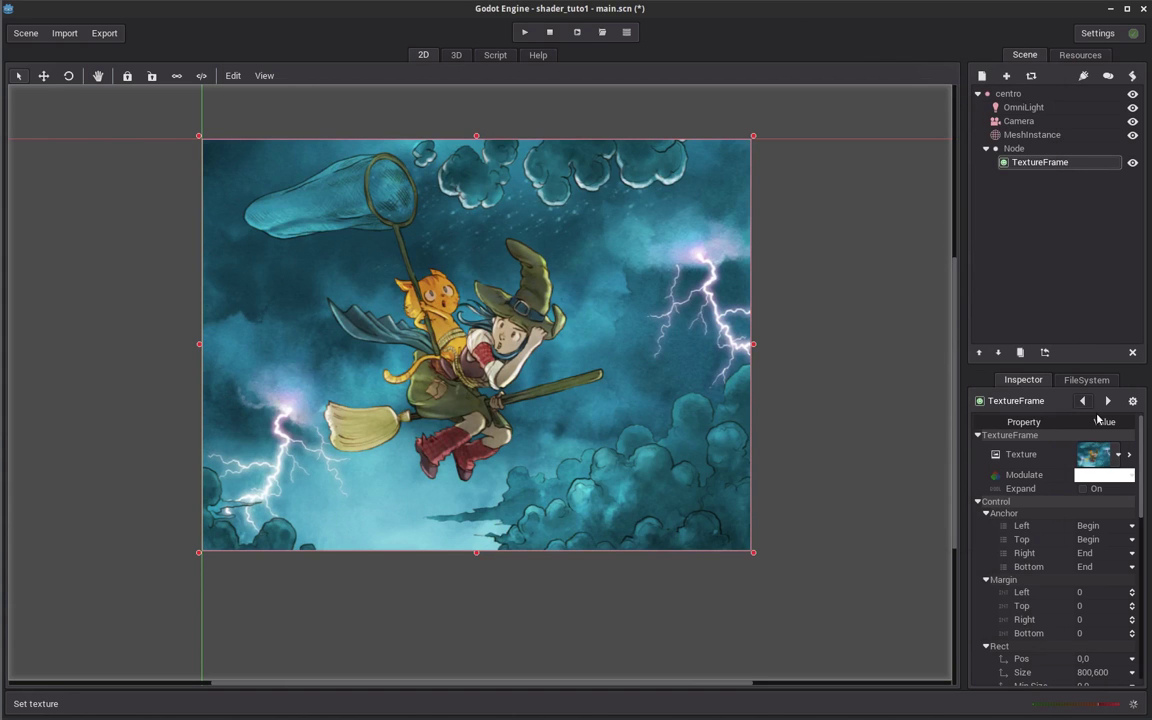
Give the TextureFrame's Material property a new CanvasItemMaterial and open it for editing.
left_click_drag(1142, 501, 1146, 622)
scroll(1146, 622, "down", 1)
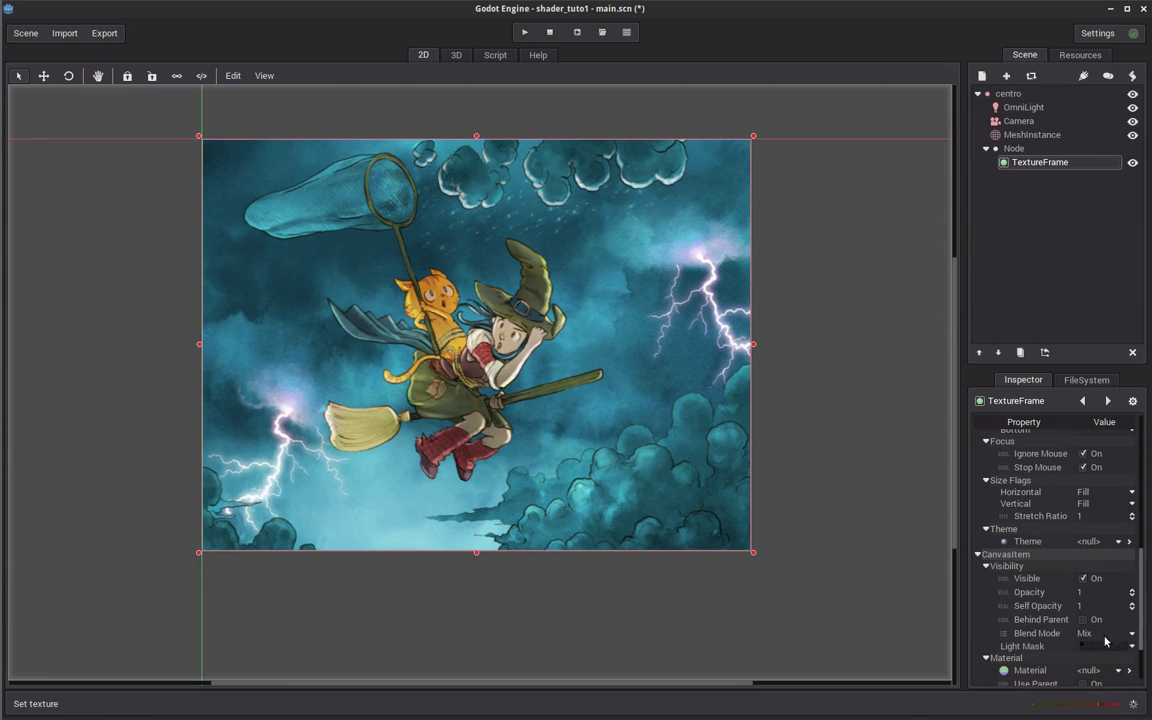
scroll(1108, 639, "down", 1)
left_click(1108, 636)
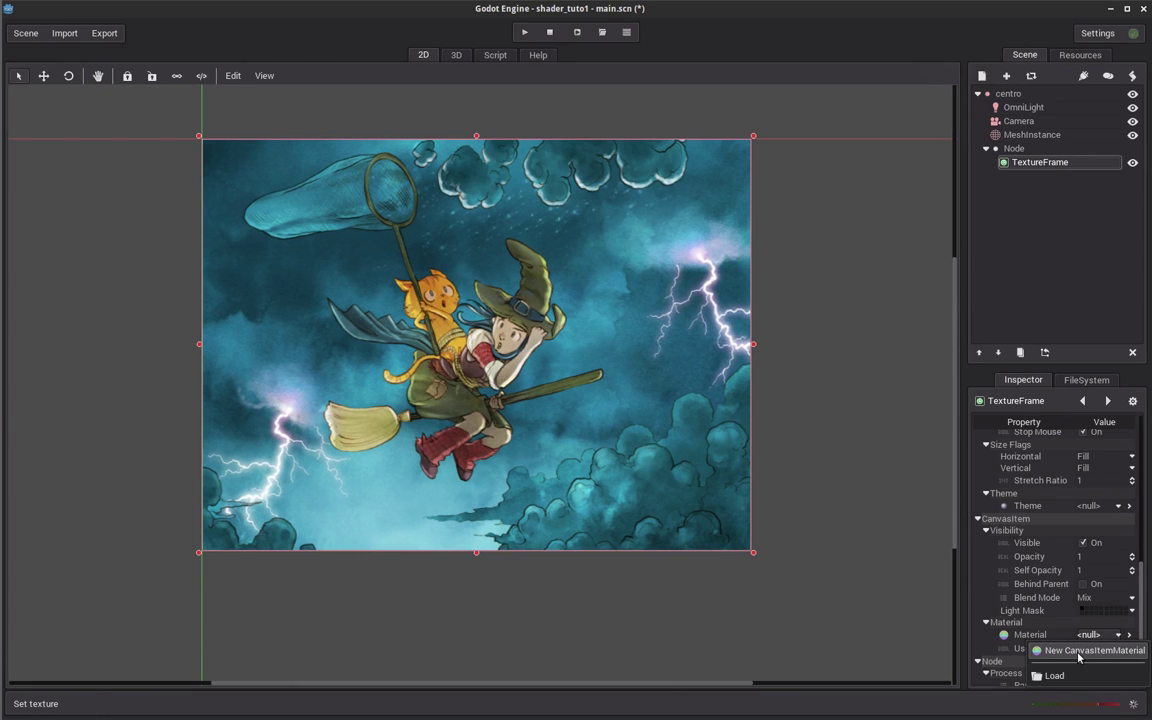
left_click(1078, 651)
left_click(1108, 636)
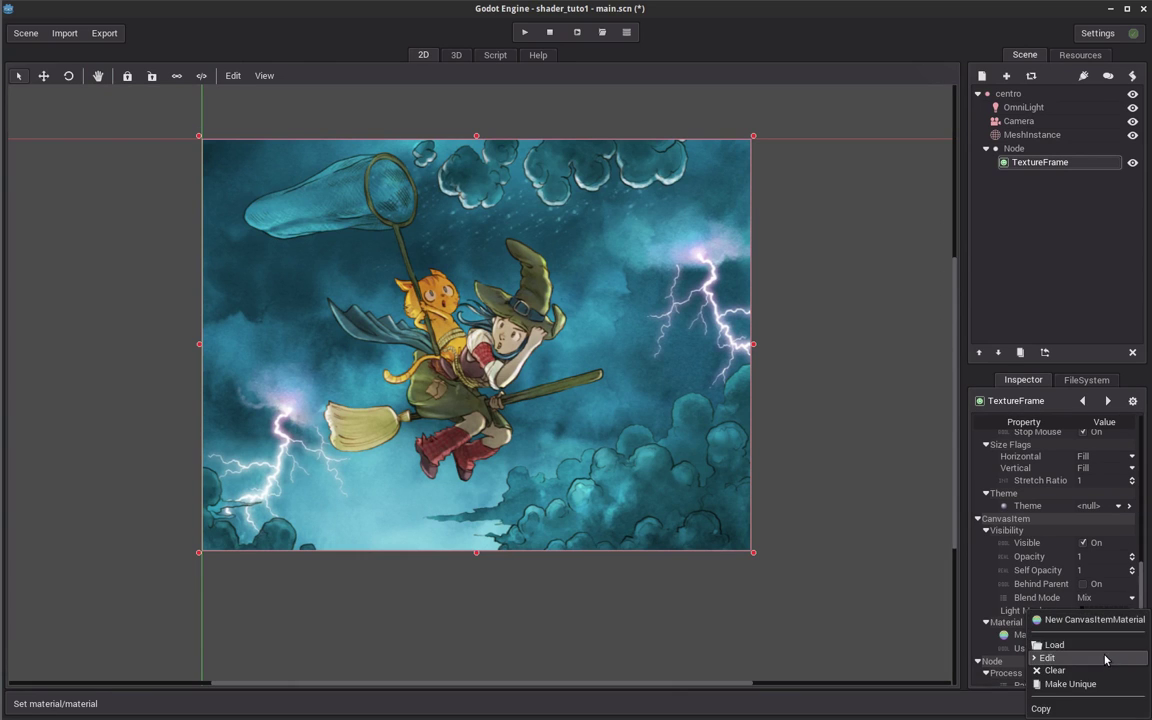
left_click(1105, 658)
Save the material as canvasitemmaterial1.res in the res://testes folder.
left_click(1031, 76)
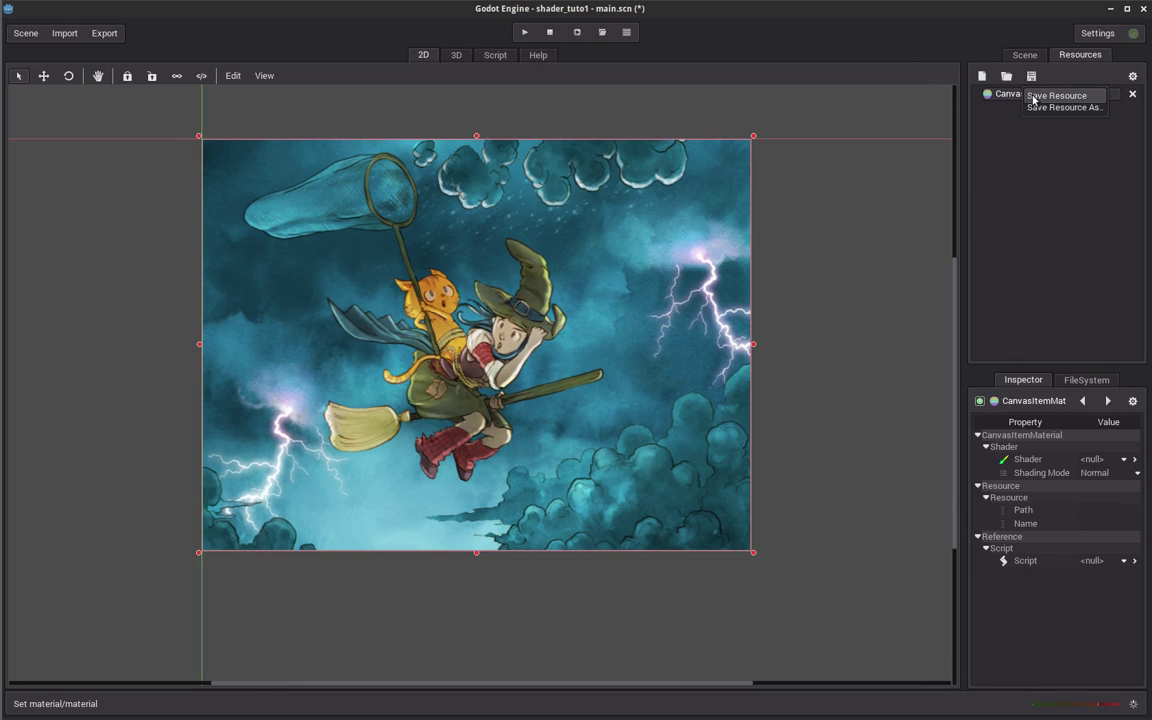
left_click(1034, 96)
double_click(185, 187)
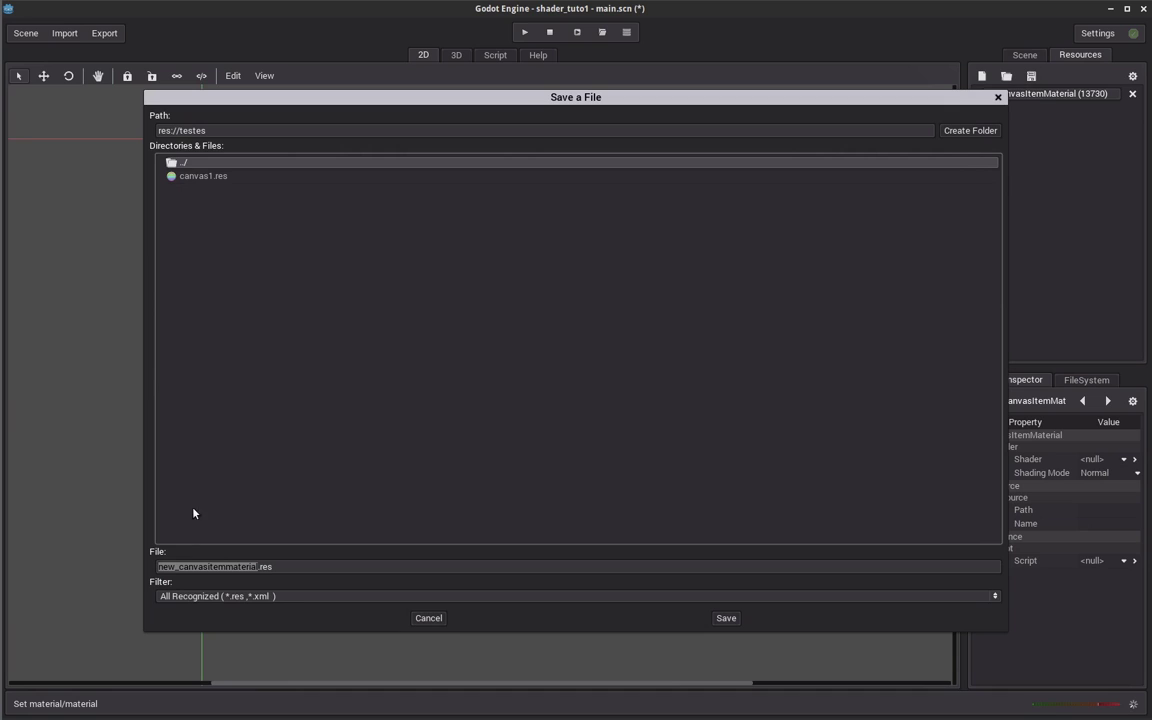
left_click(218, 566)
key("Delete")
key("Delete")
key("Delete")
type("1")
key("Return")
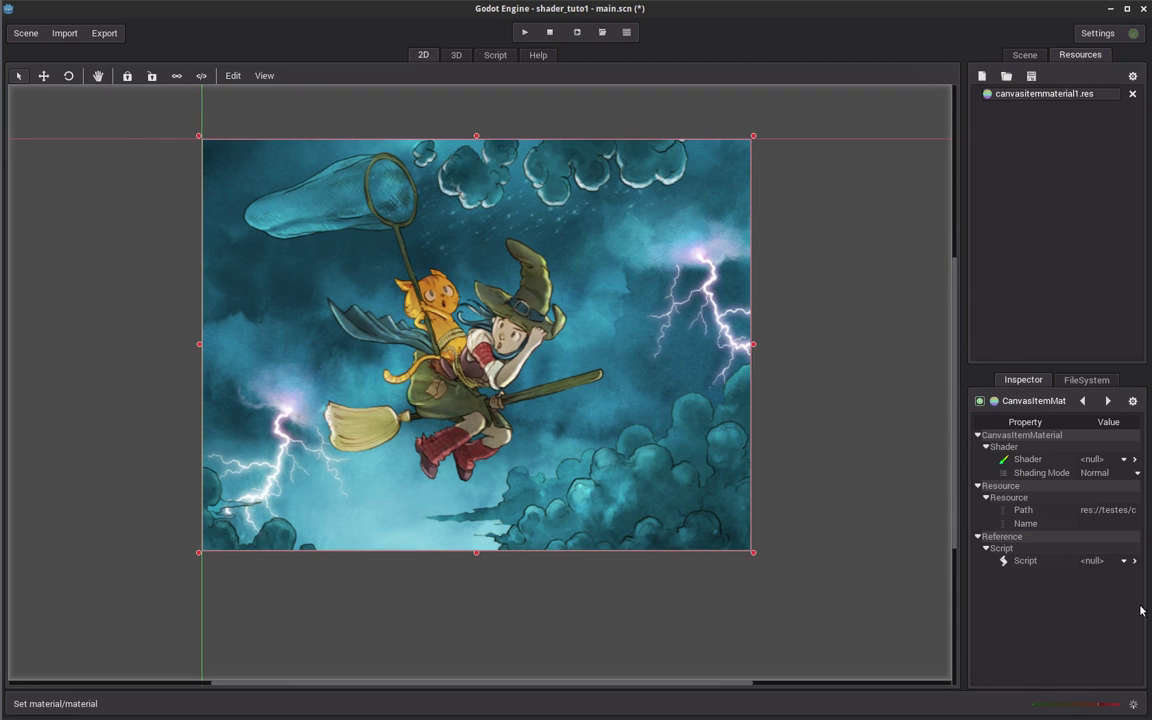
left_click(1123, 459)
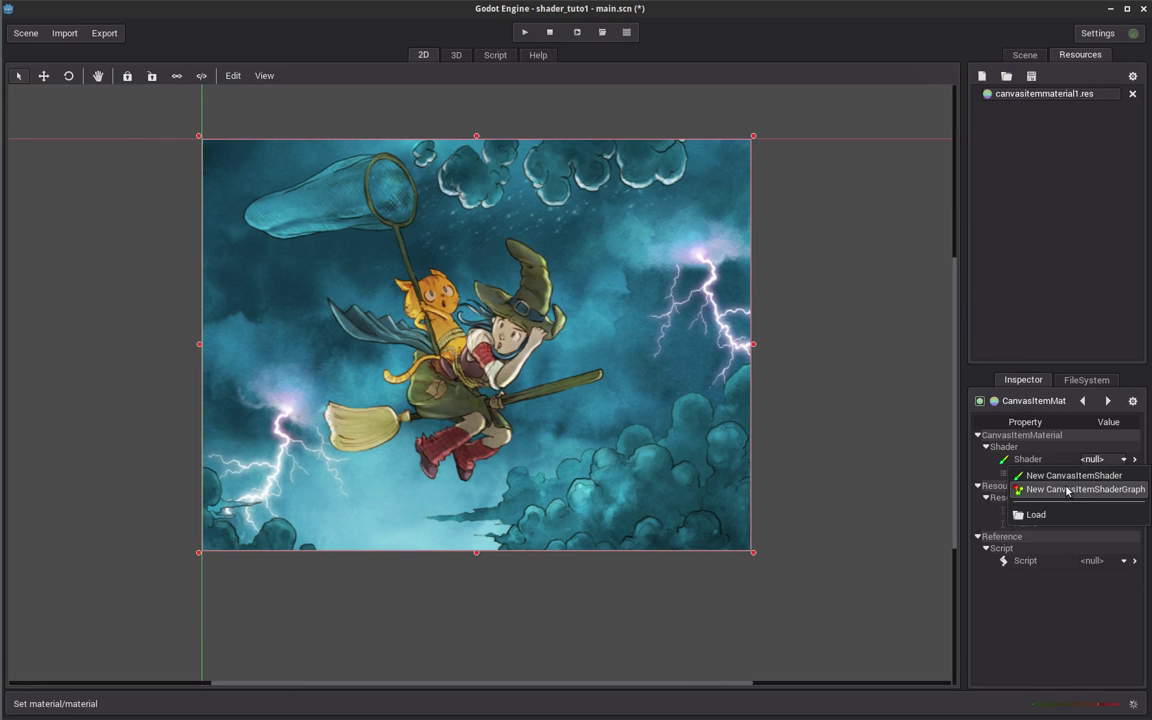
Attach a new CanvasItemShader to the material and save it as canvasitemshader1.shd, overwriting the existing file.
left_click(1095, 476)
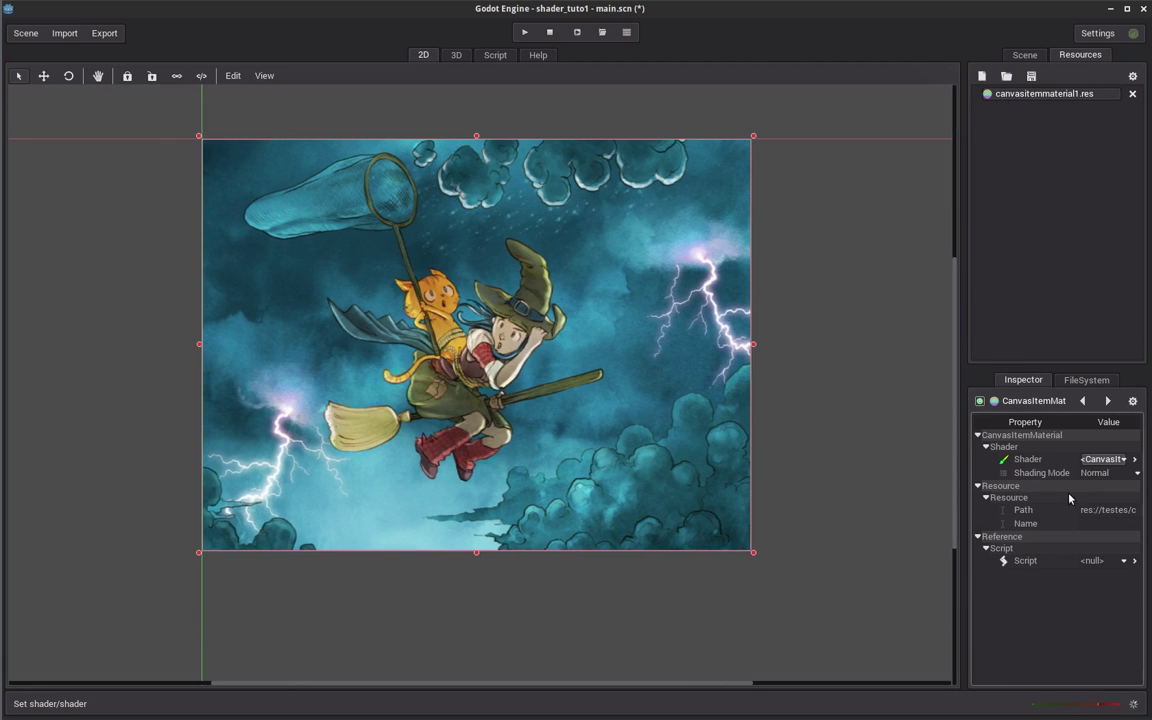
left_click(1113, 461)
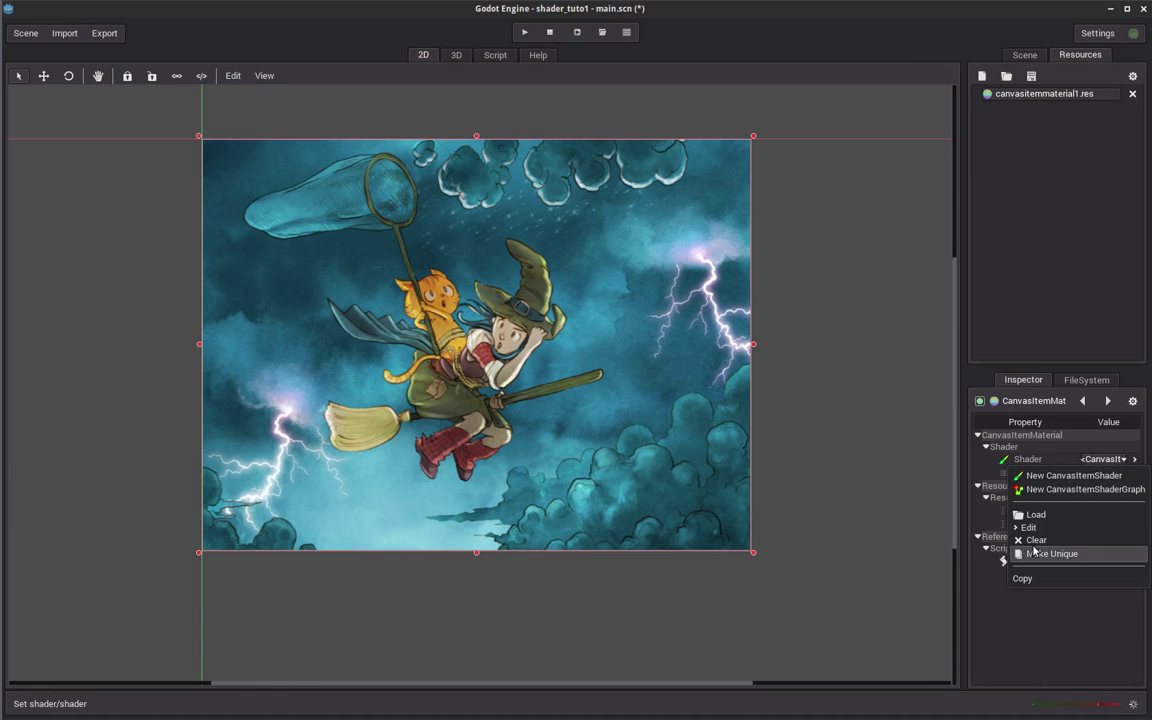
left_click(1031, 527)
left_click(1031, 76)
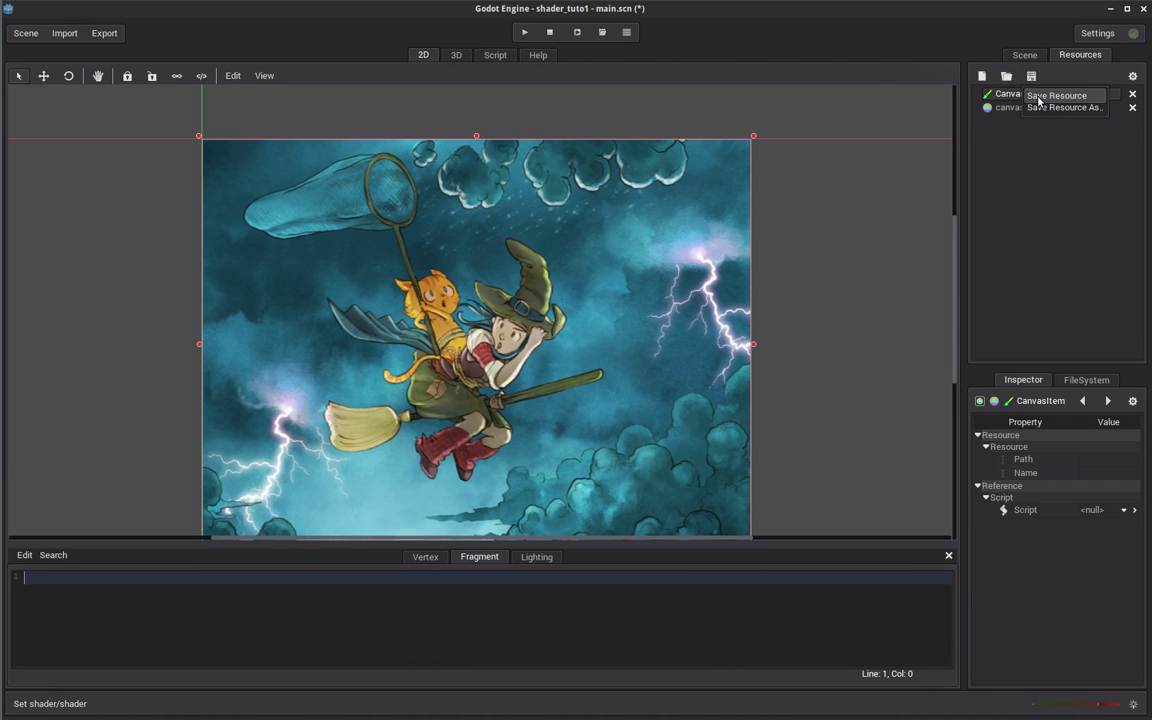
left_click(1040, 95)
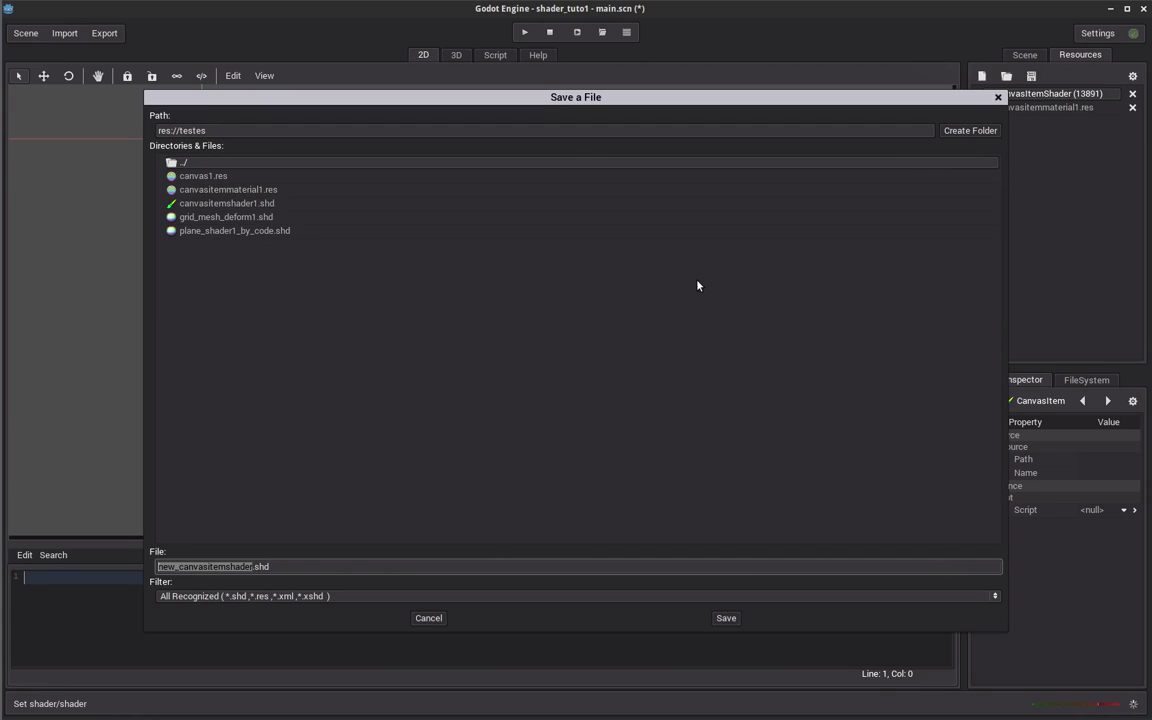
key("Home")
key("Delete")
key("Delete")
key("Delete")
key("Delete")
type("1")
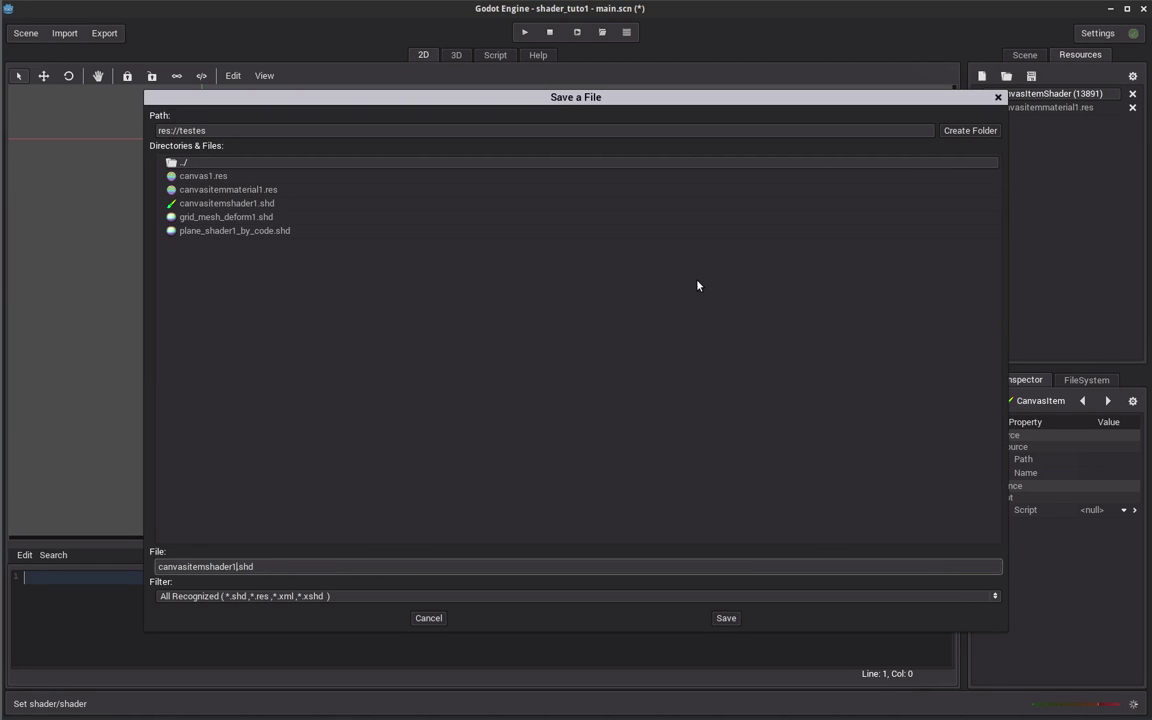
key("Return")
left_click(608, 382)
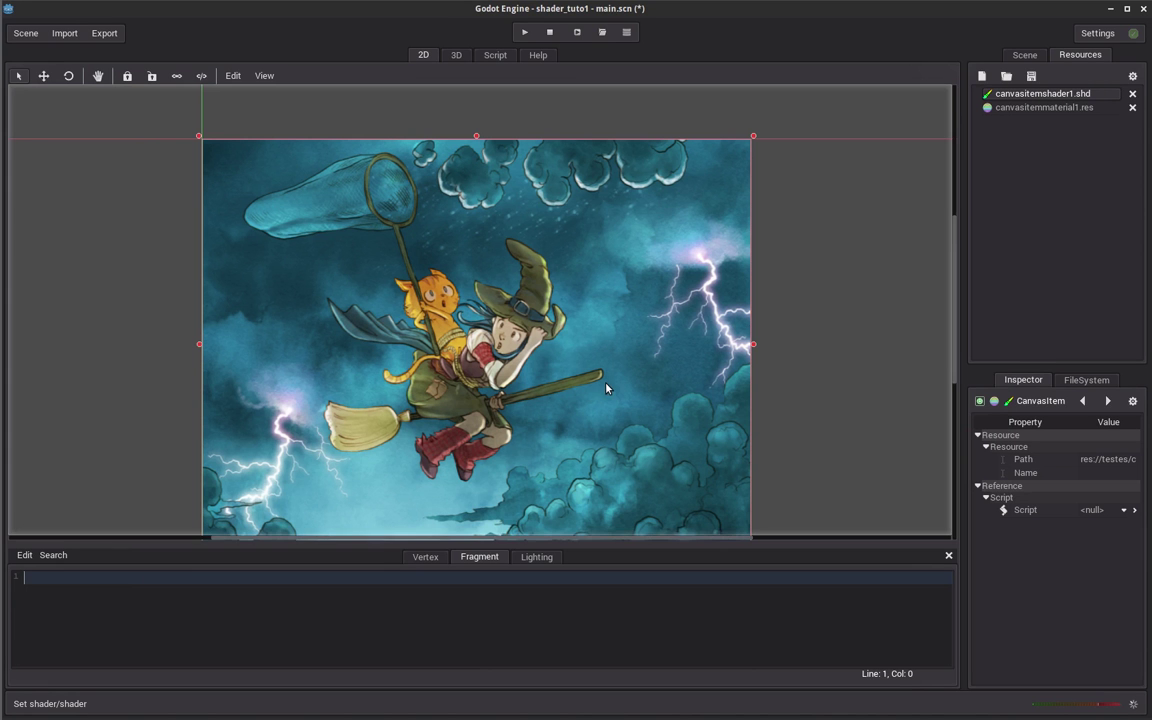
Enlarge the shader code area and open the empty Fragment code, adding blank lines.
left_click_drag(552, 544, 564, 476)
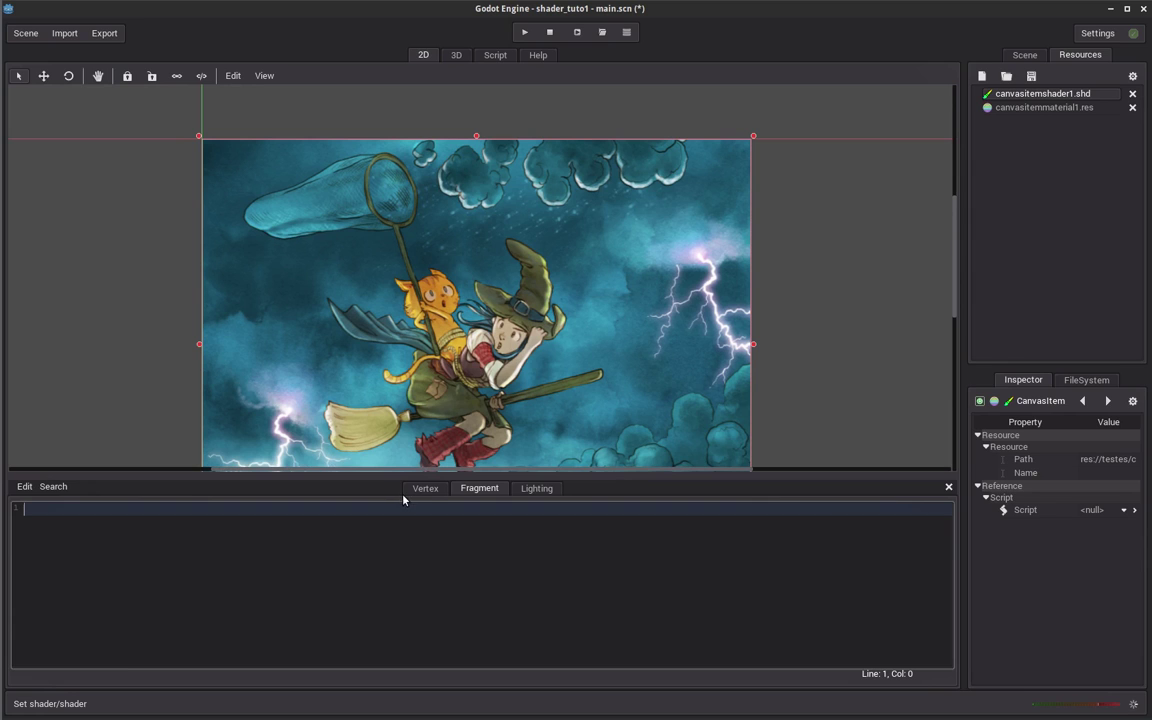
left_click(428, 493)
left_click(466, 491)
left_click(533, 490)
left_click(478, 491)
left_click(430, 494)
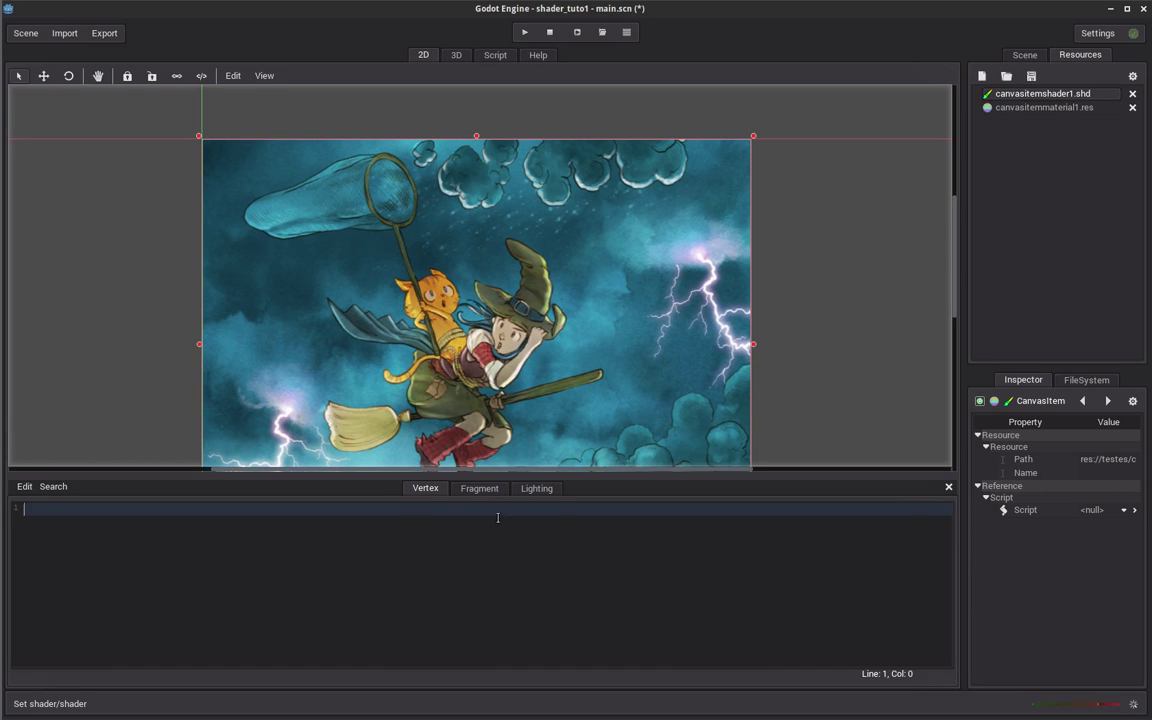
left_click(479, 490)
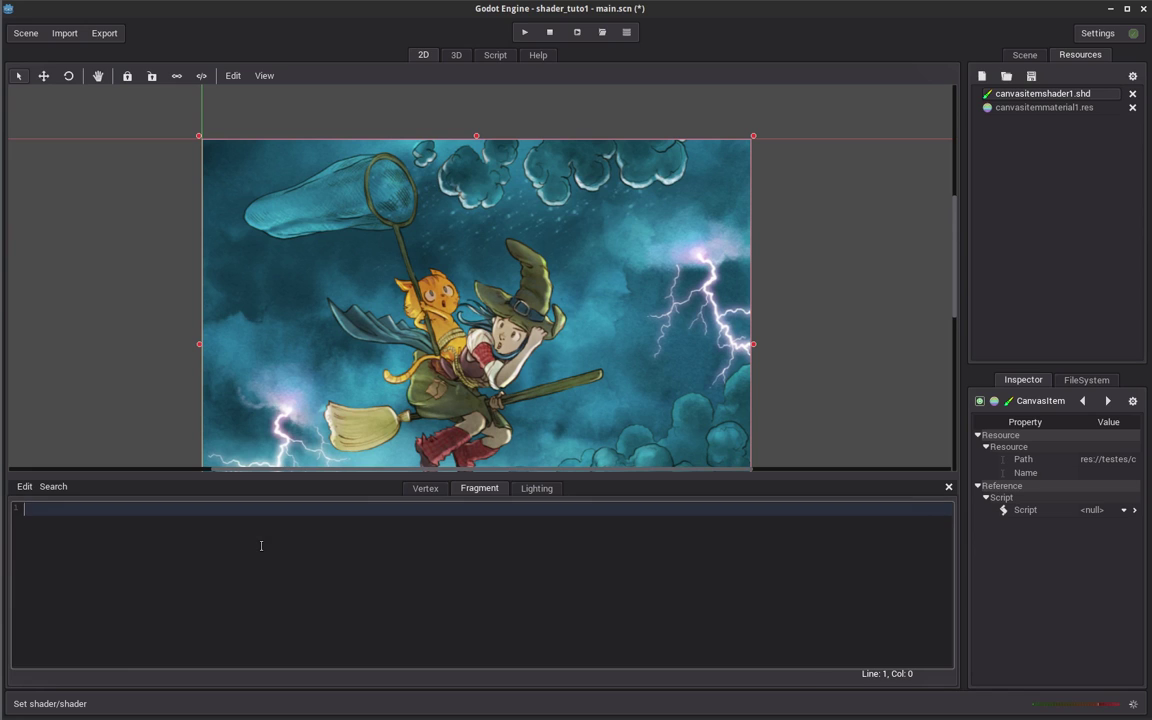
key("Return")
key("Return")
key("Return")
Write COLOR = vec4(1.0, 0.0, 0.0, 1.0 ); in the Fragment code to paint the frame red.
type("COLOR = ve")
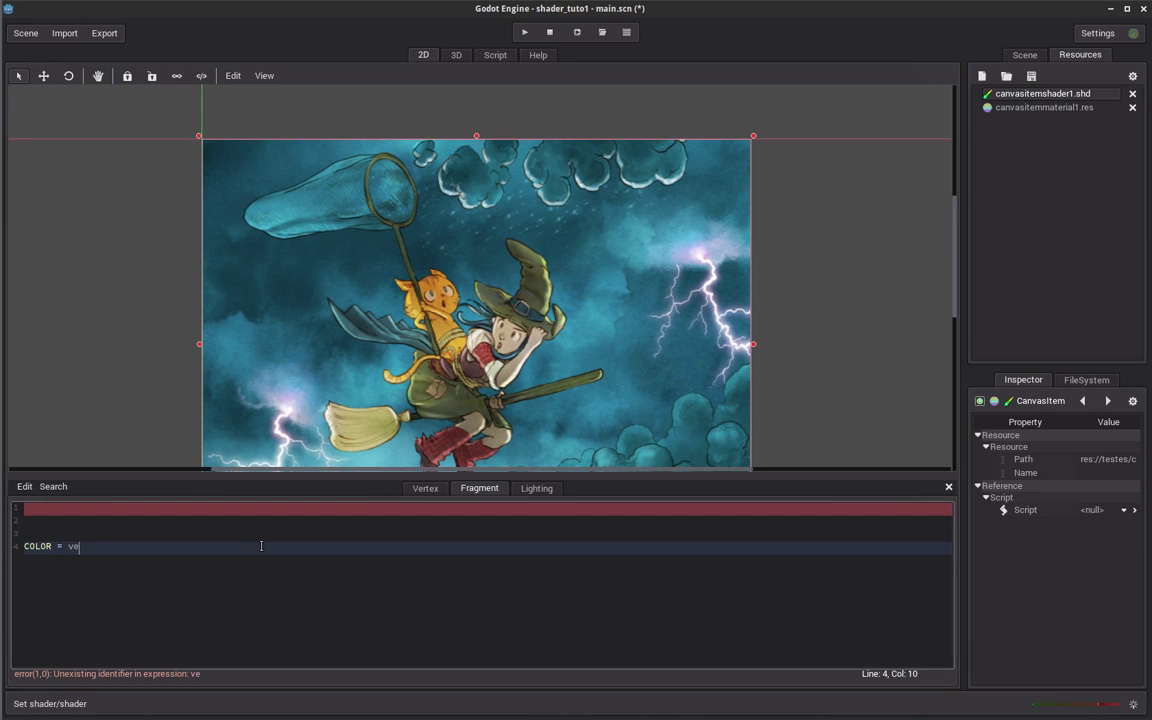
type("c4(1.0, 0.0, ")
type("0.0, 1.0 );")
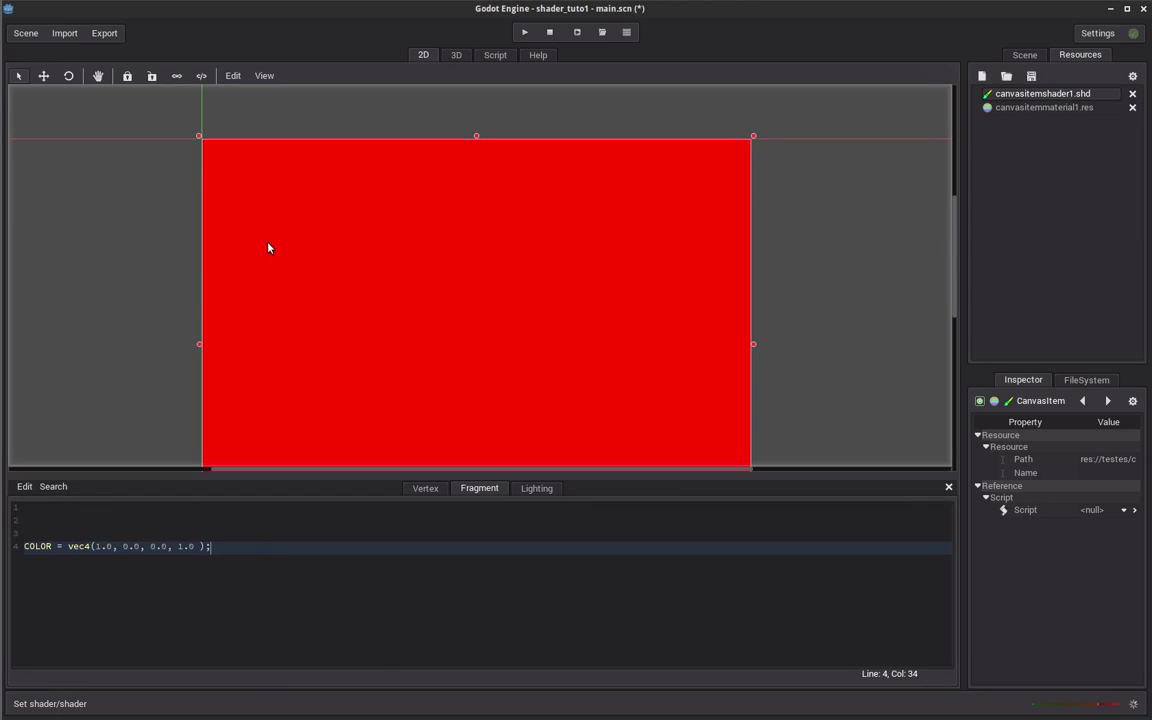
left_click(180, 546)
left_click_drag(182, 548, 194, 551)
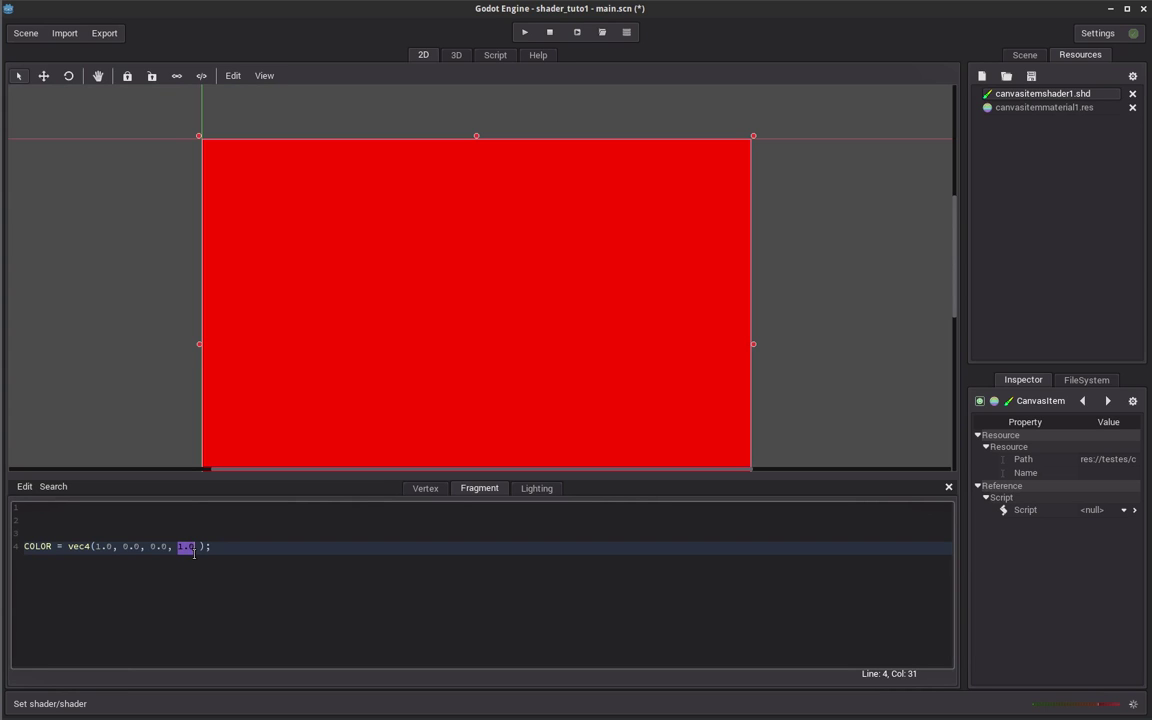
left_click(106, 546)
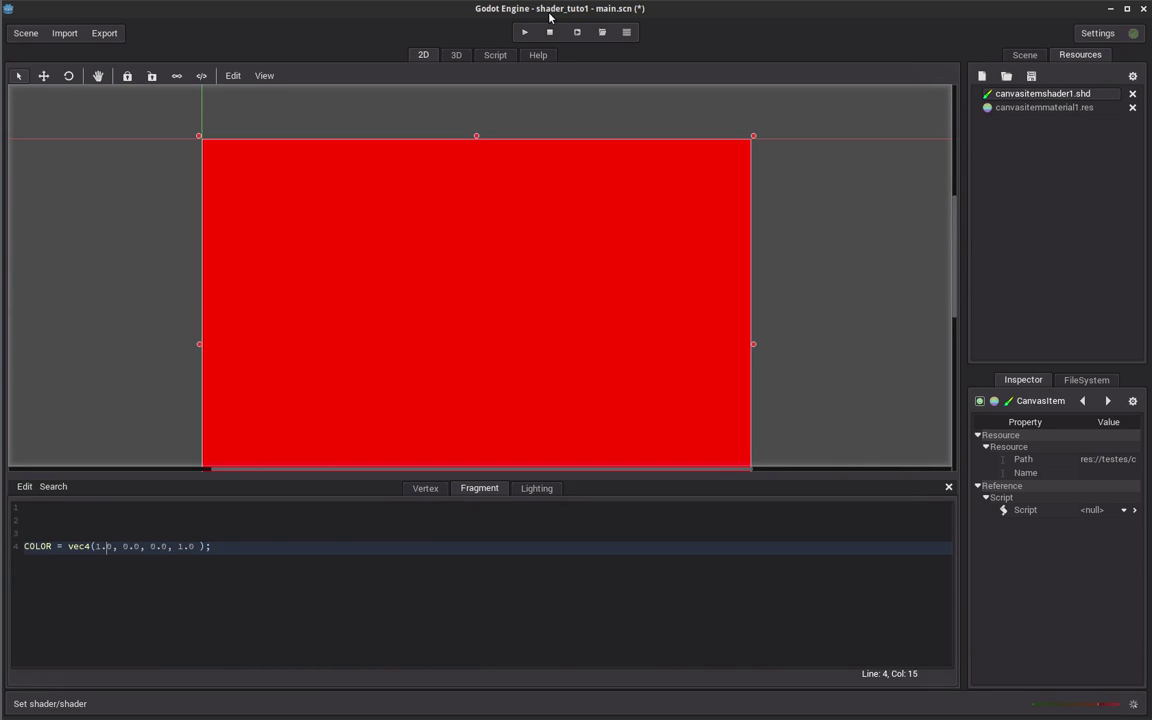
Test-run the solid red scene, then change the COLOR alpha from 1.0 to 0.5.
left_click(524, 32)
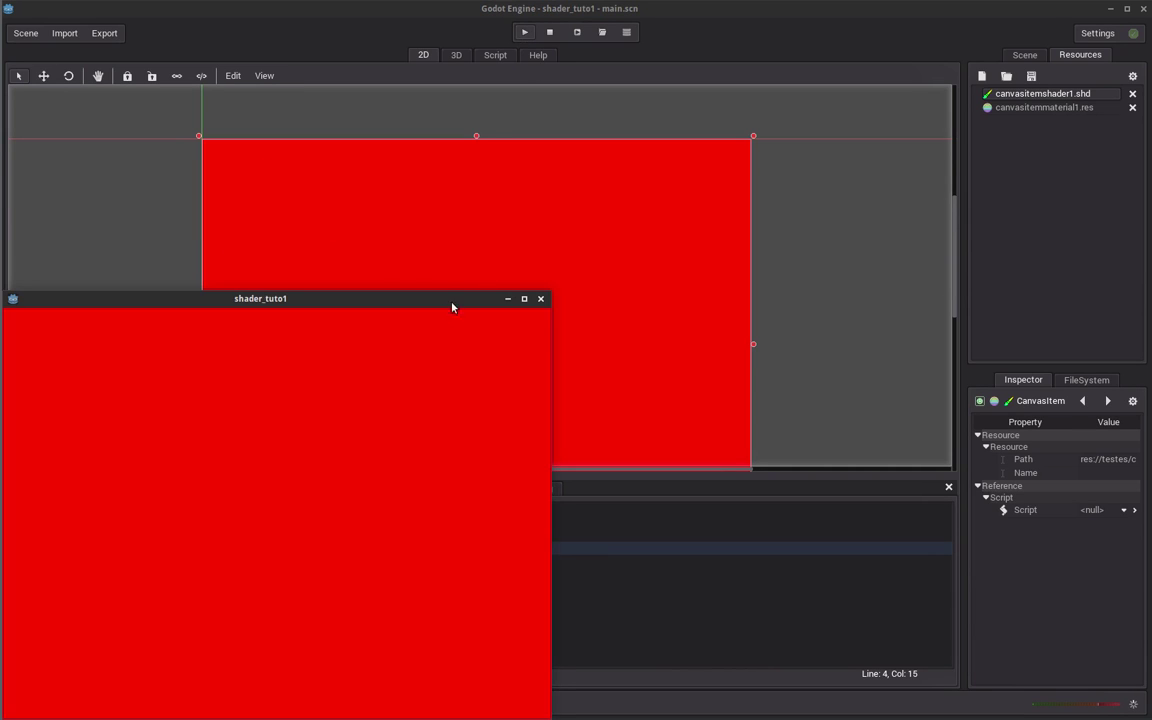
left_click(541, 298)
left_click(179, 546)
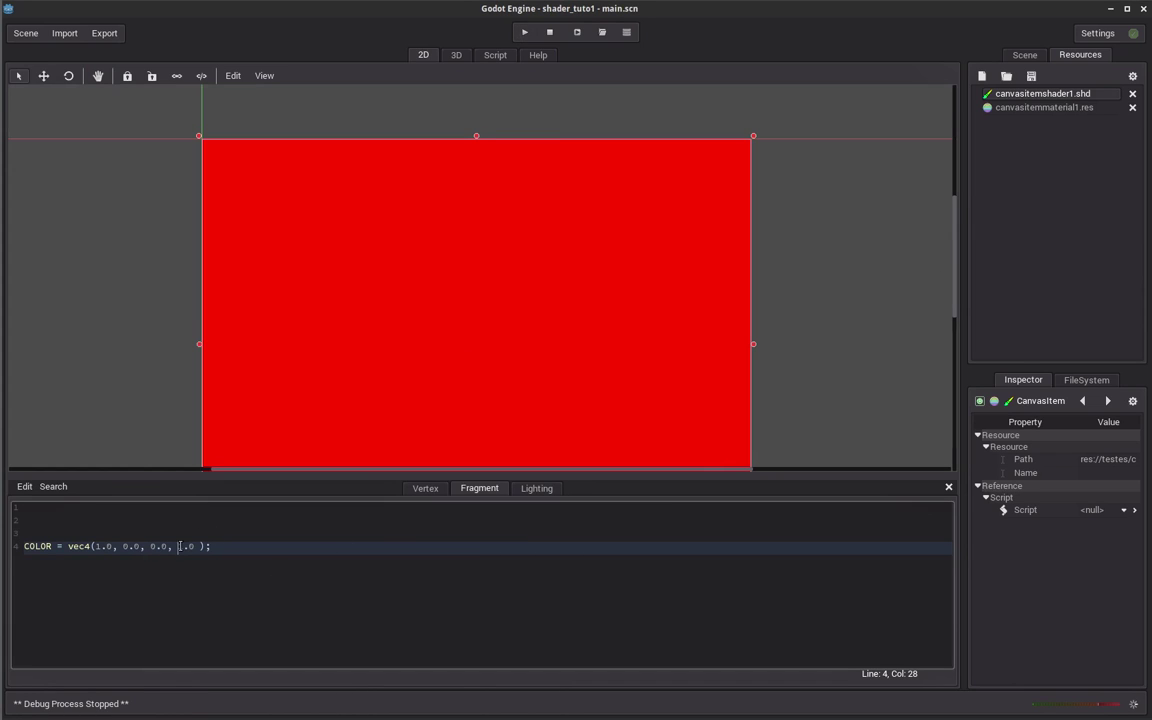
key("Delete")
key("Delete")
key("Delete")
type("0.5")
Run the scene to see the half-transparent red over the textured sphere.
left_click(524, 32)
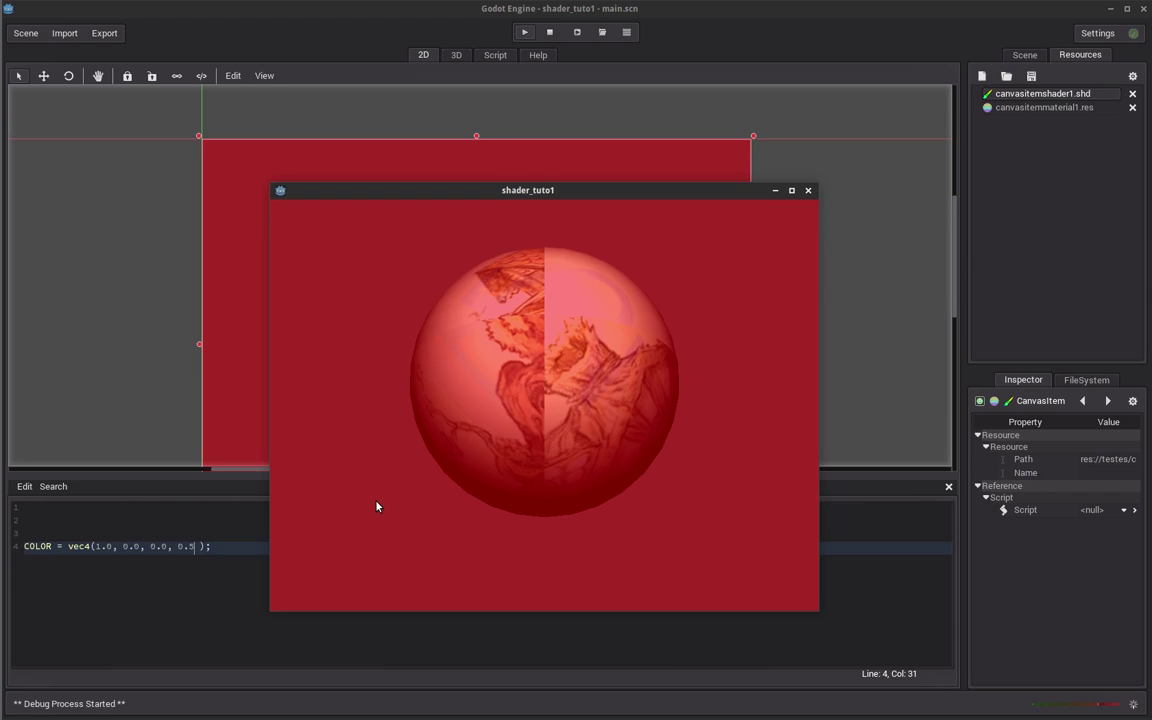
left_click(808, 190)
left_click(213, 576)
left_click_drag(67, 546, 205, 546)
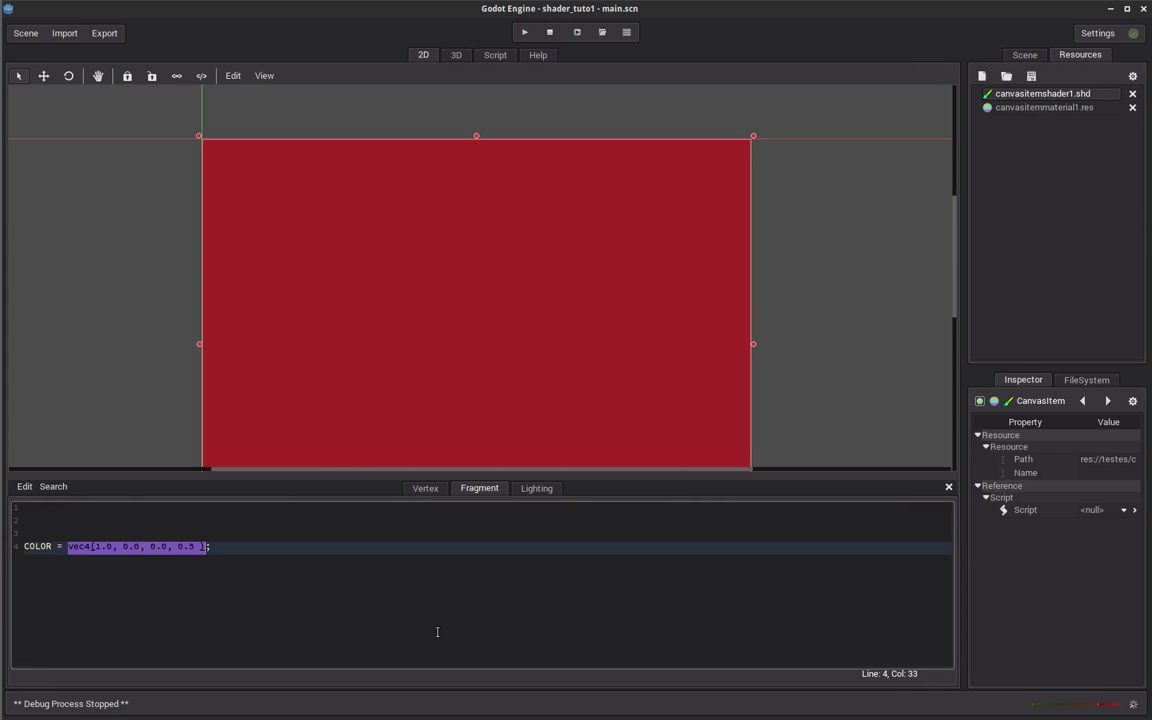
Replace the vec4 colour with tex(TEXTURE,UV) so the frame shows its own texture.
type("tex(")
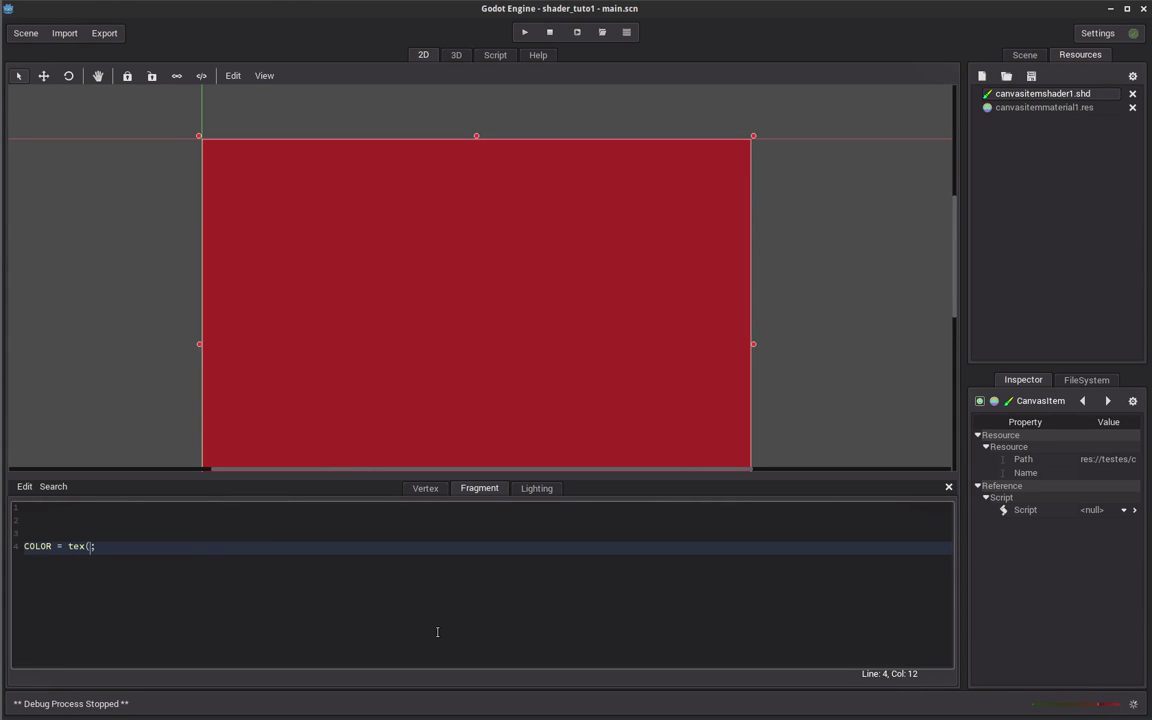
type("TEXTURE,UV)")
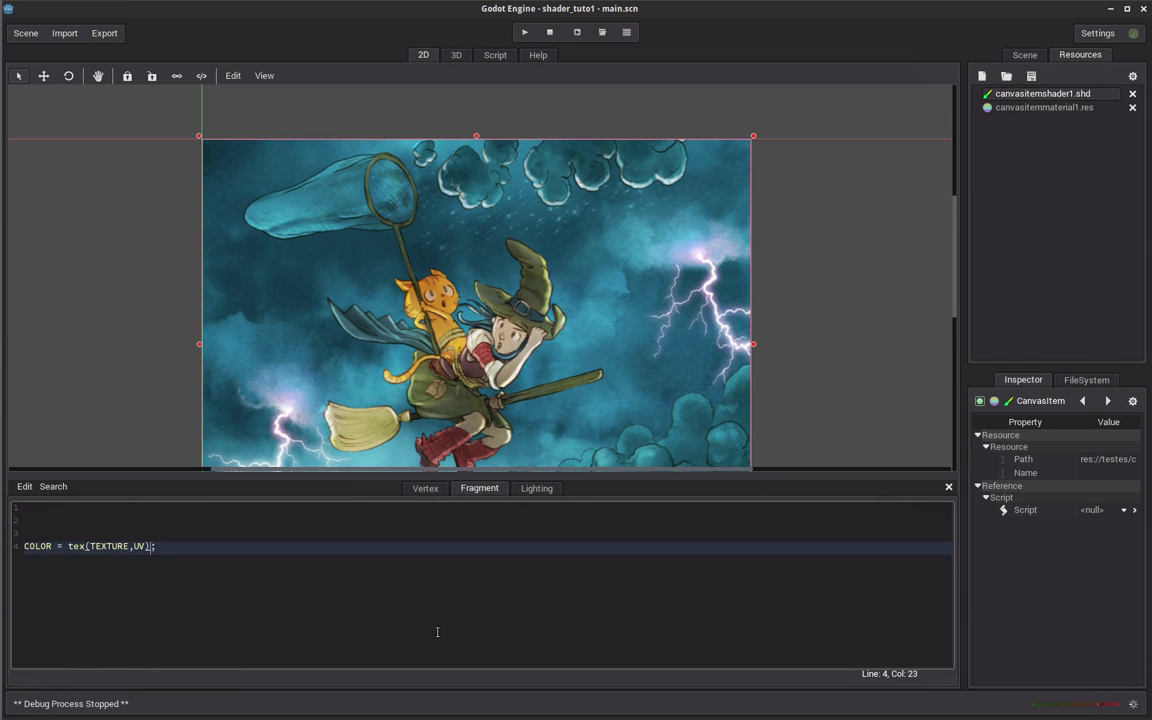
key("Up")
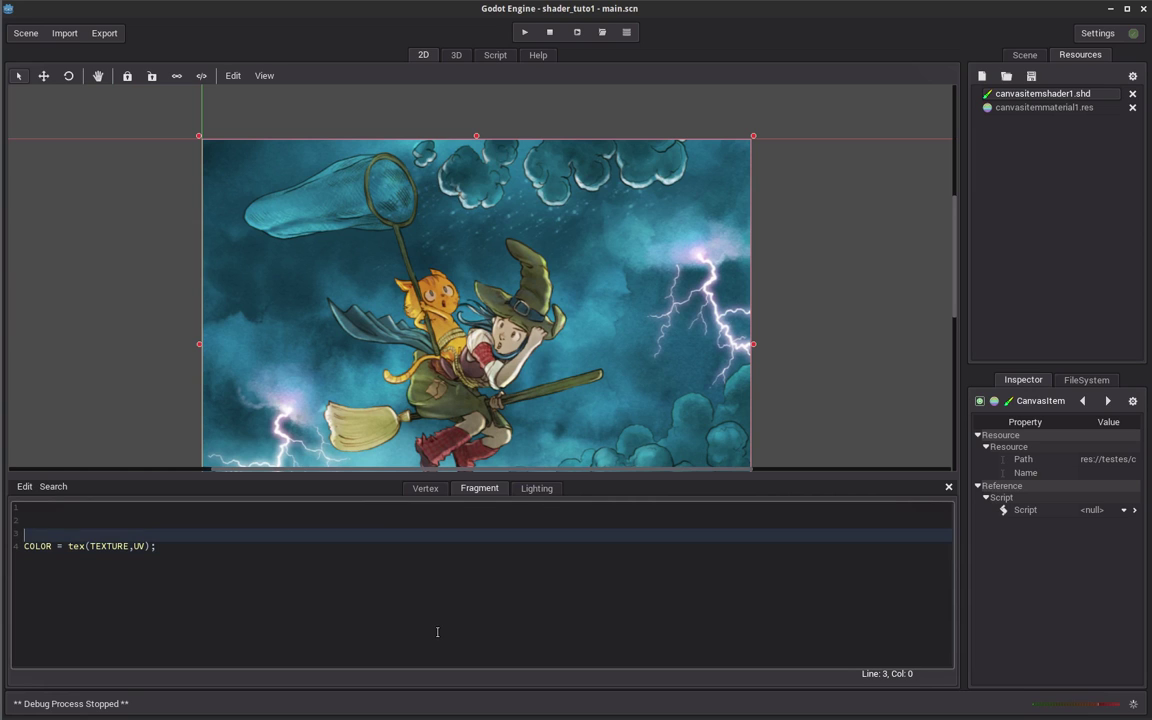
key("Down")
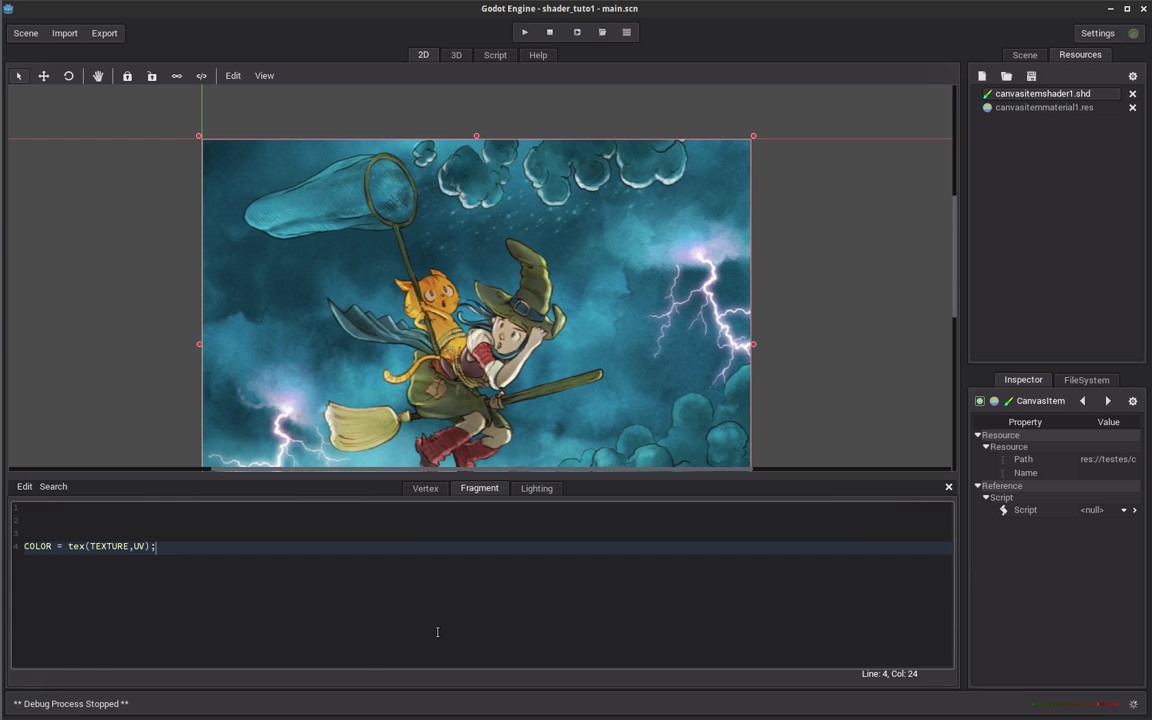
Comment out the tex(TEXTURE,UV) expression and begin a texscreen( call before it.
key("Home")
key("Right")
key("Right")
key("Right")
key("Right")
key("Right")
key("Right")
key("Right")
type("//")
key("Left")
key("Left")
type("texscreen(")
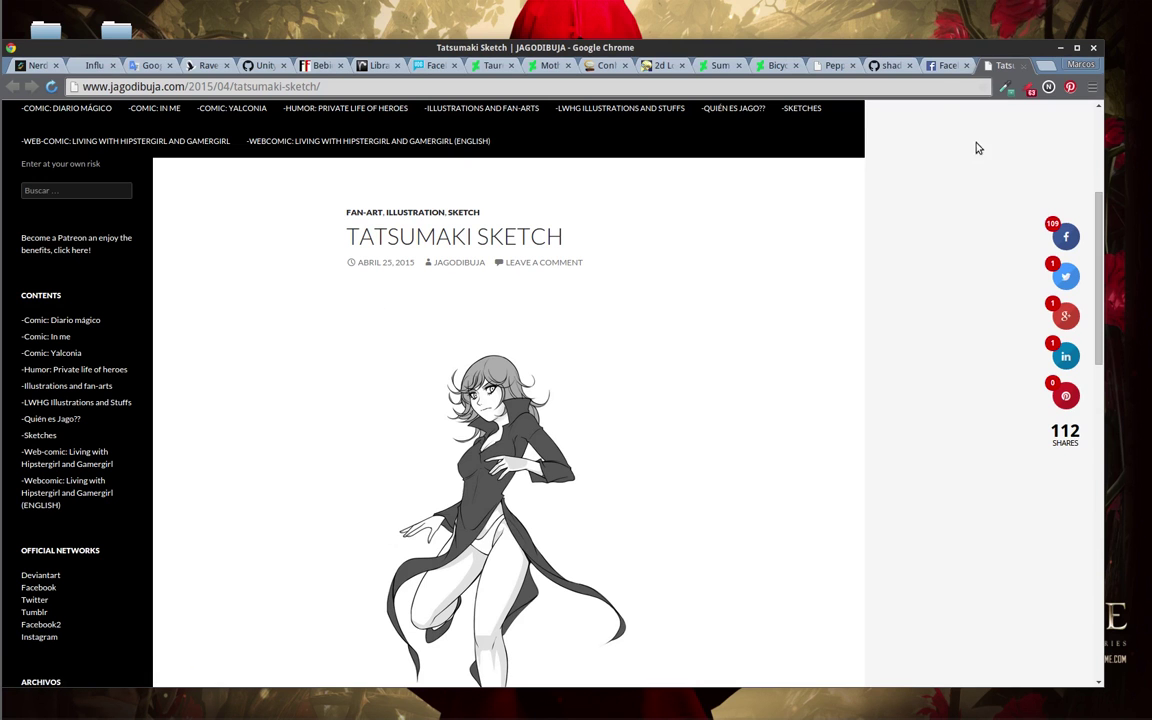
Scroll the GitHub shader wiki to the CanvasItem FragmentShader variables table listing SCREEN_UV.
left_click(886, 66)
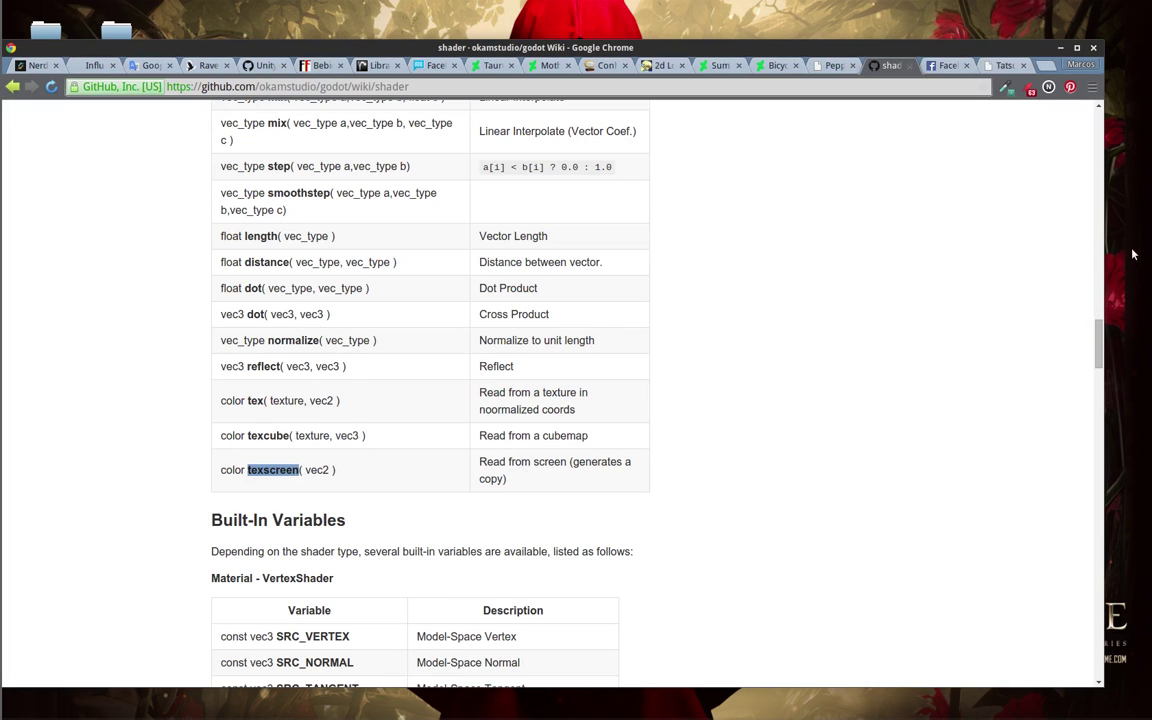
left_click_drag(1100, 360, 1100, 349)
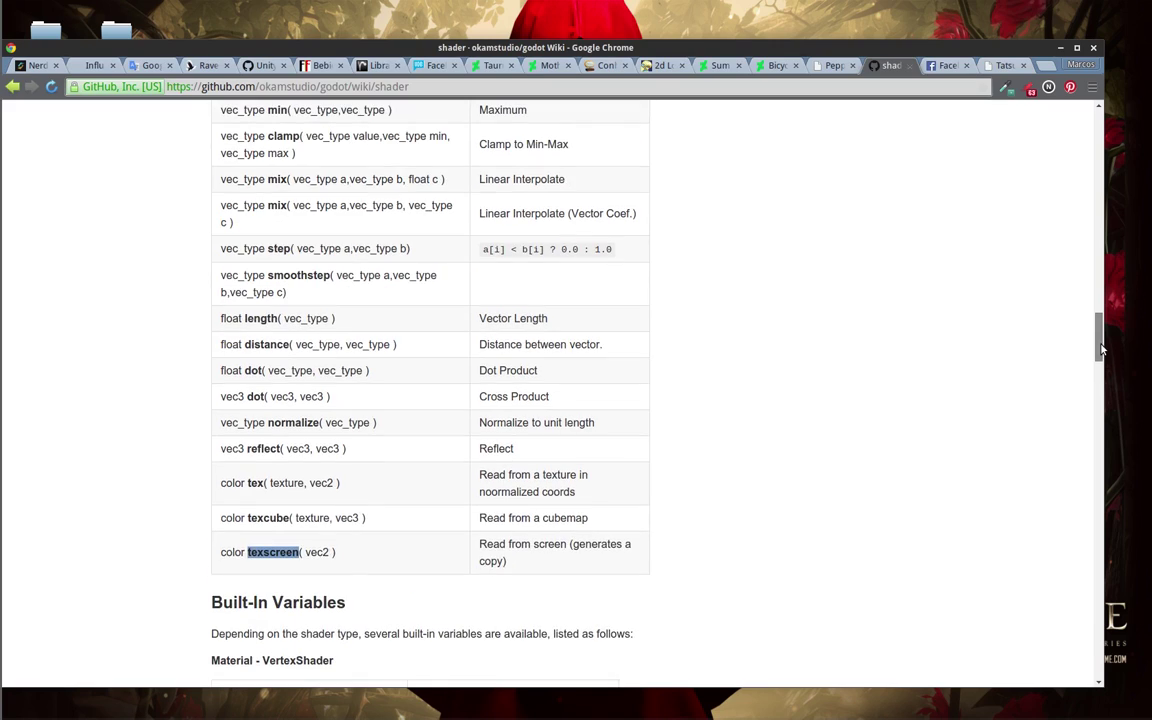
scroll(1100, 350, "down", 3)
left_click_drag(1108, 374, 1118, 571)
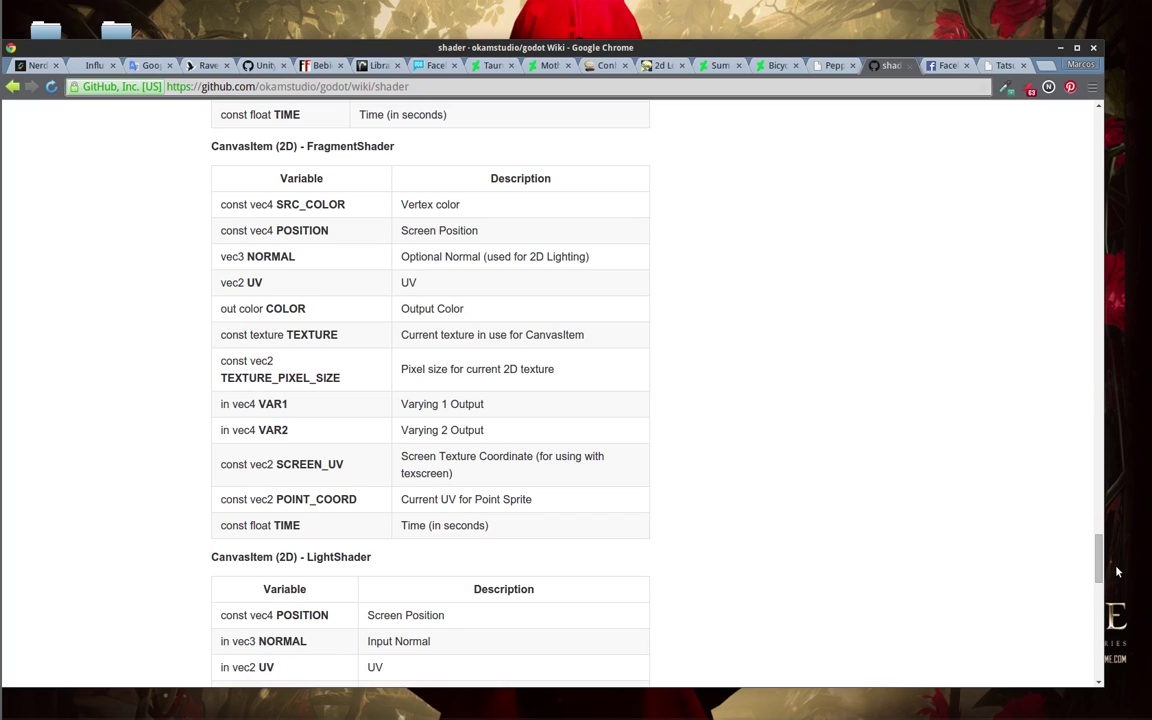
Write COLOR.rgb = texscreen(SCREEN_UV); in the fragment shader.
key("alt+Tab")
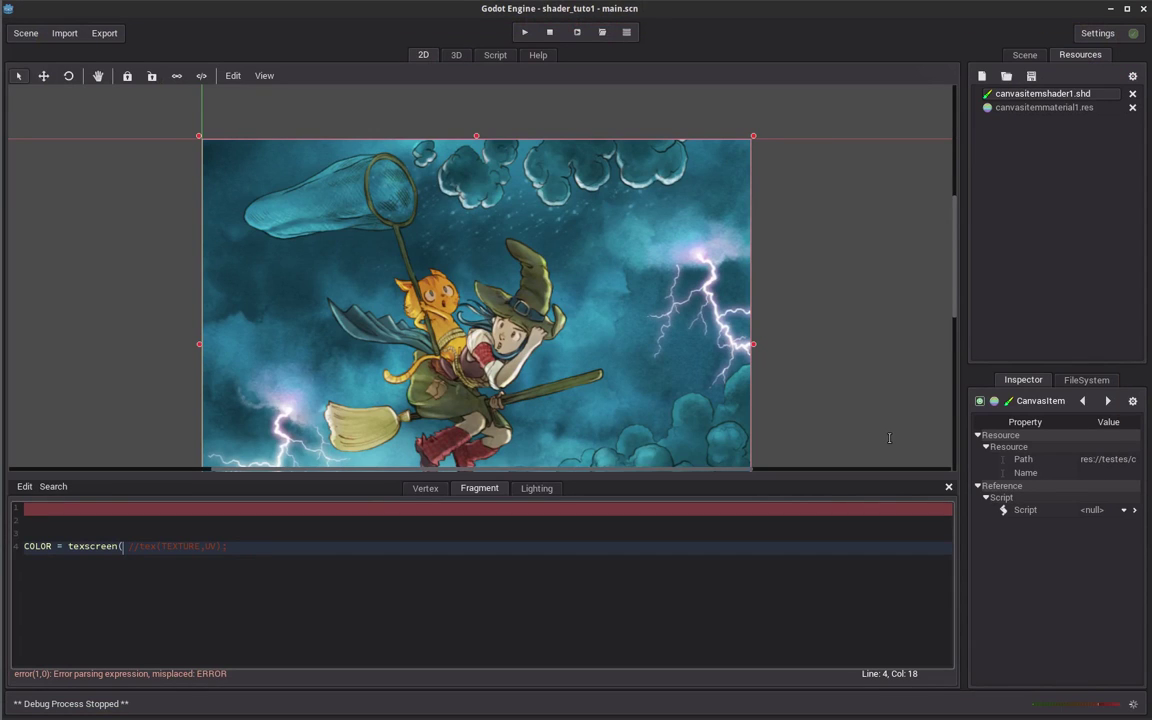
type("texscreen(")
type("SCREEN_UV);")
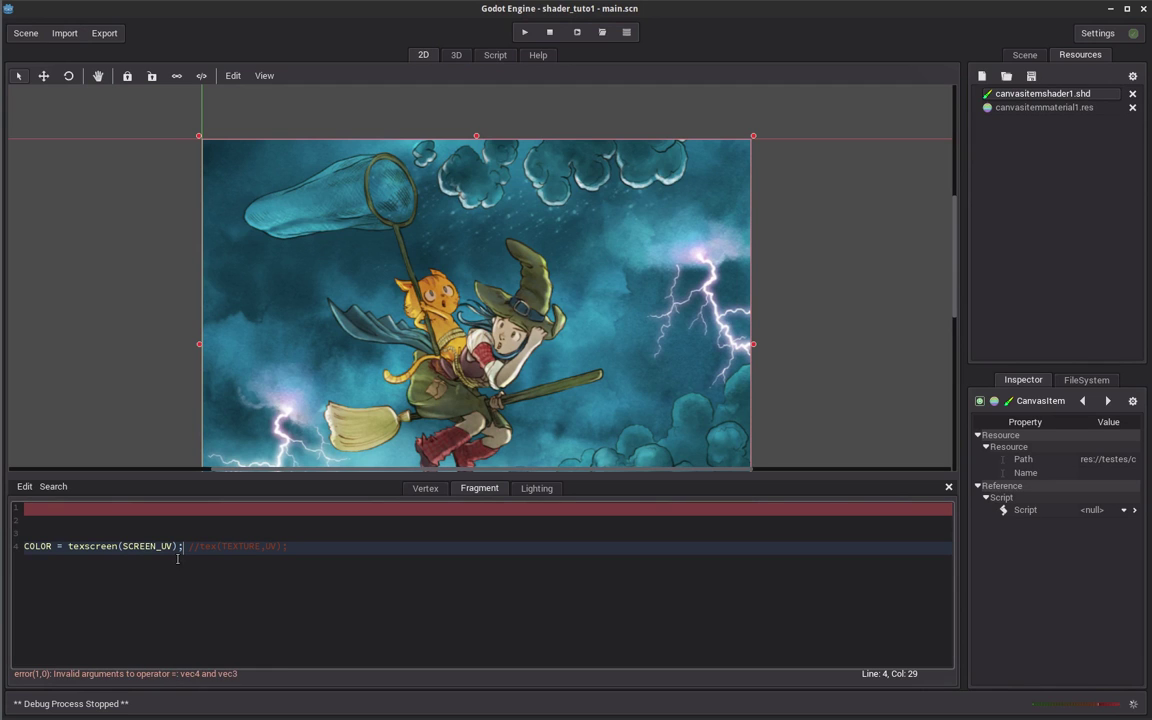
key("Left")
type(".rgb")
key("BackSpace")
key("BackSpace")
key("BackSpace")
key("BackSpace")
key("Home")
key("ctrl+Right")
type(".rgb")
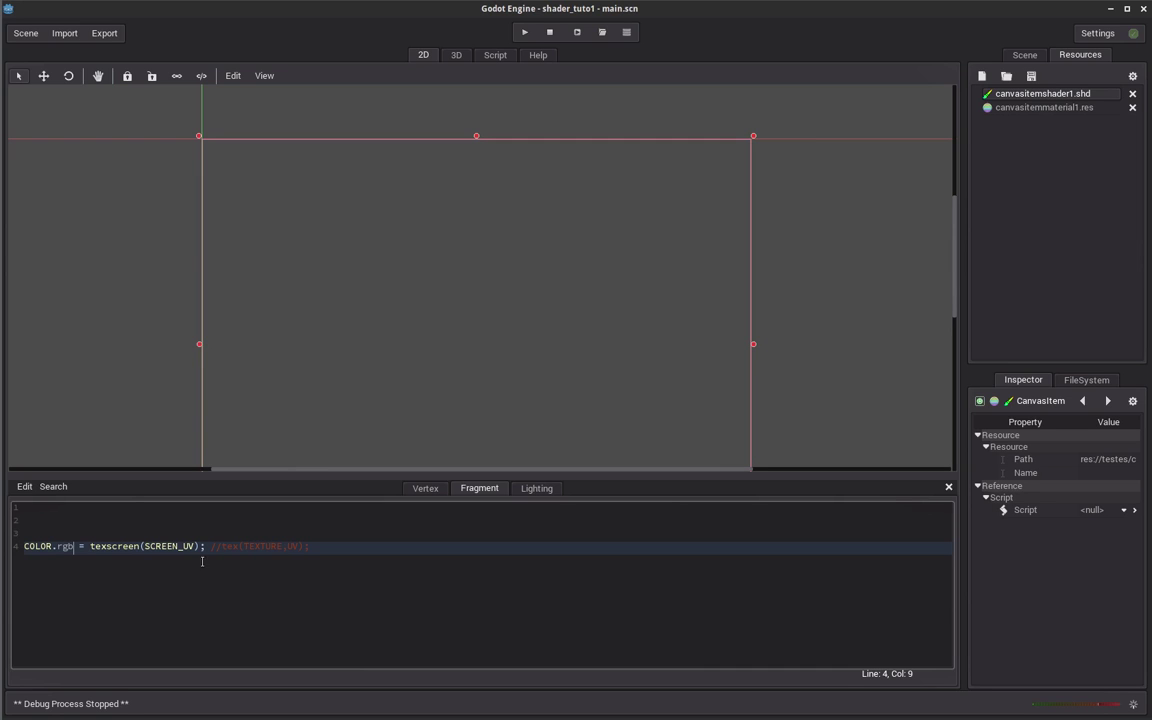
Test-run the scene showing the screen colour over the textured sphere, then close it.
left_click(524, 32)
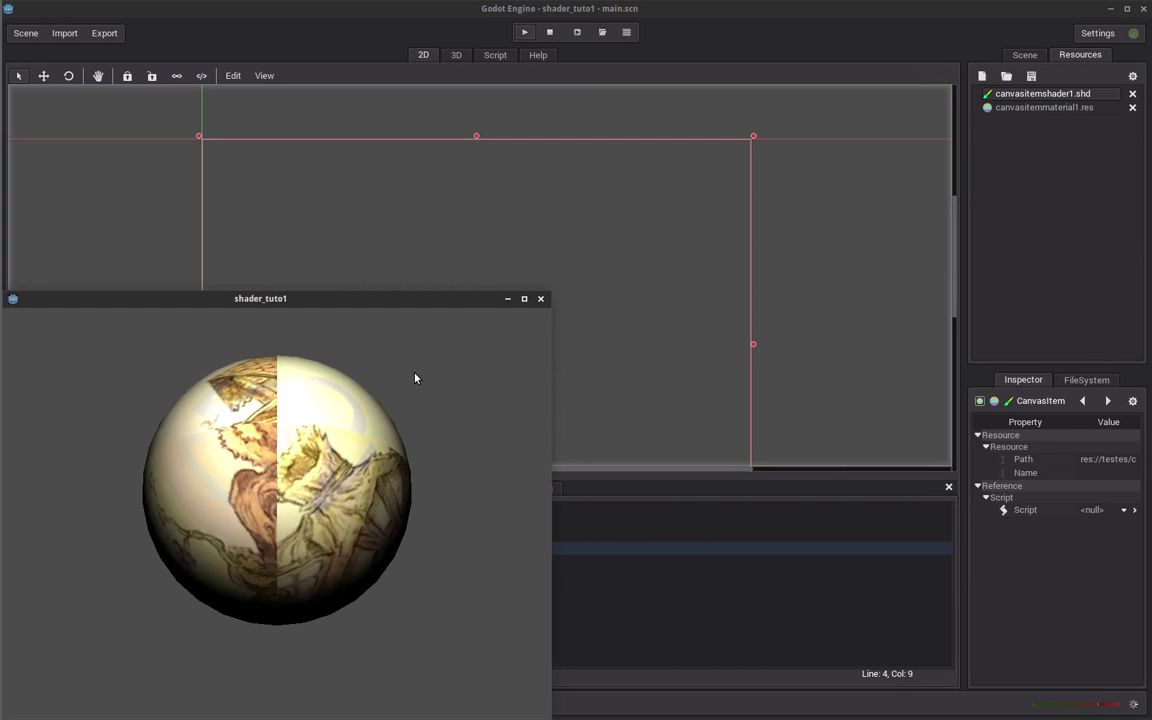
left_click_drag(463, 301, 742, 219)
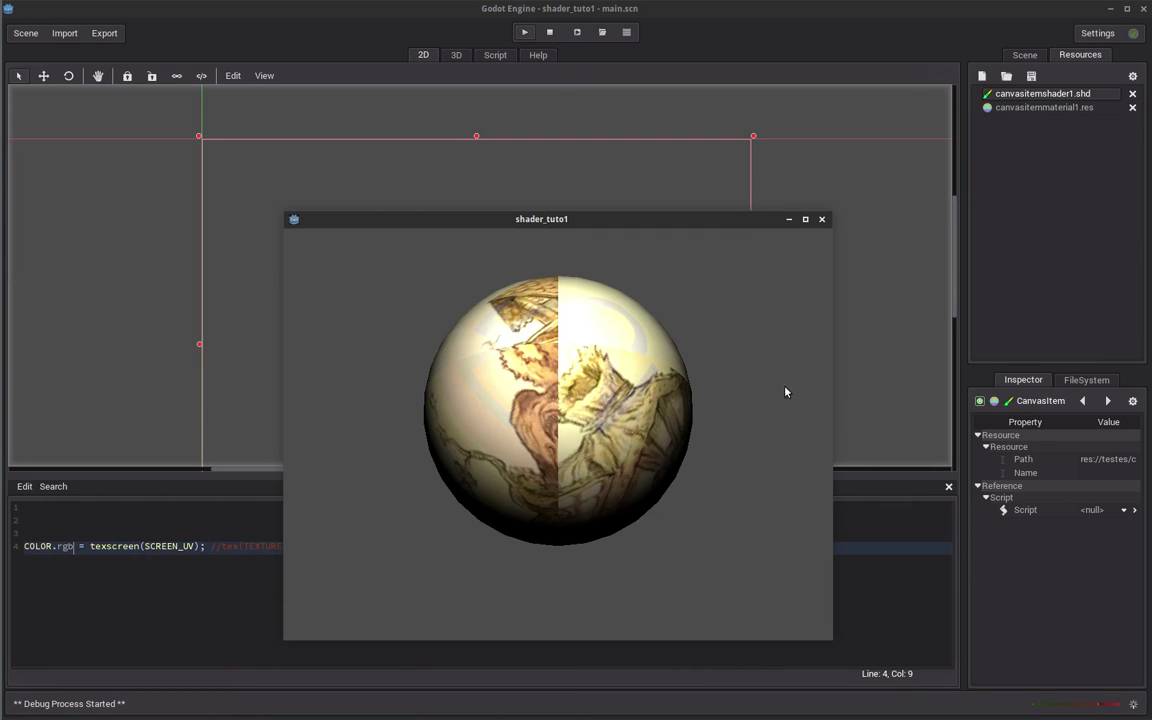
left_click(822, 219)
left_click(237, 566)
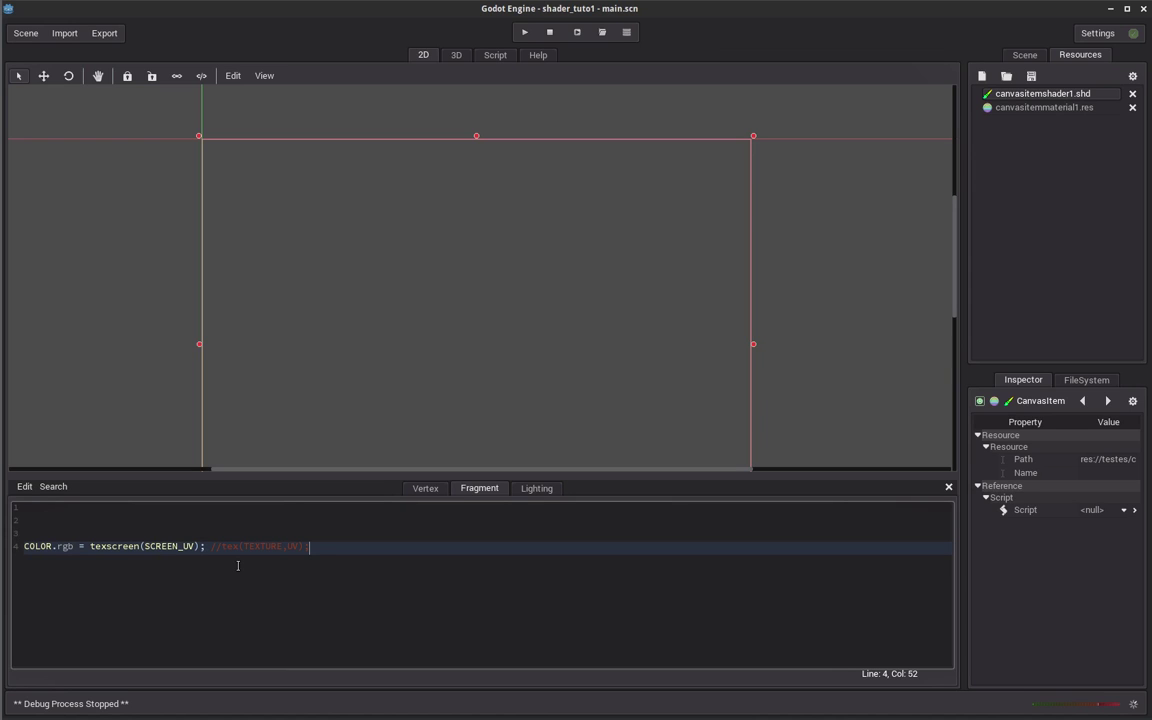
Wrap texscreen(SCREEN_UV) in a mix( call, following it with a comma.
double_click(114, 561)
double_click(227, 547)
left_click_drag(149, 547, 182, 547)
key("End")
left_click(92, 549)
type("mix(")
key("Right")
key("Right")
key("Right")
key("Right")
key("Right")
key("Right")
key("Right")
key("Right")
key("Right")
key("Right")
key("BackSpace")
type(",")
key("Right")
Complete the mix with tex(TEXTURE,UV).rgb and weight 0.5, then run the game to view the blend.
key("Delete")
key("Delete")
key("End")
key("BackSpace")
type("), 0.5);")
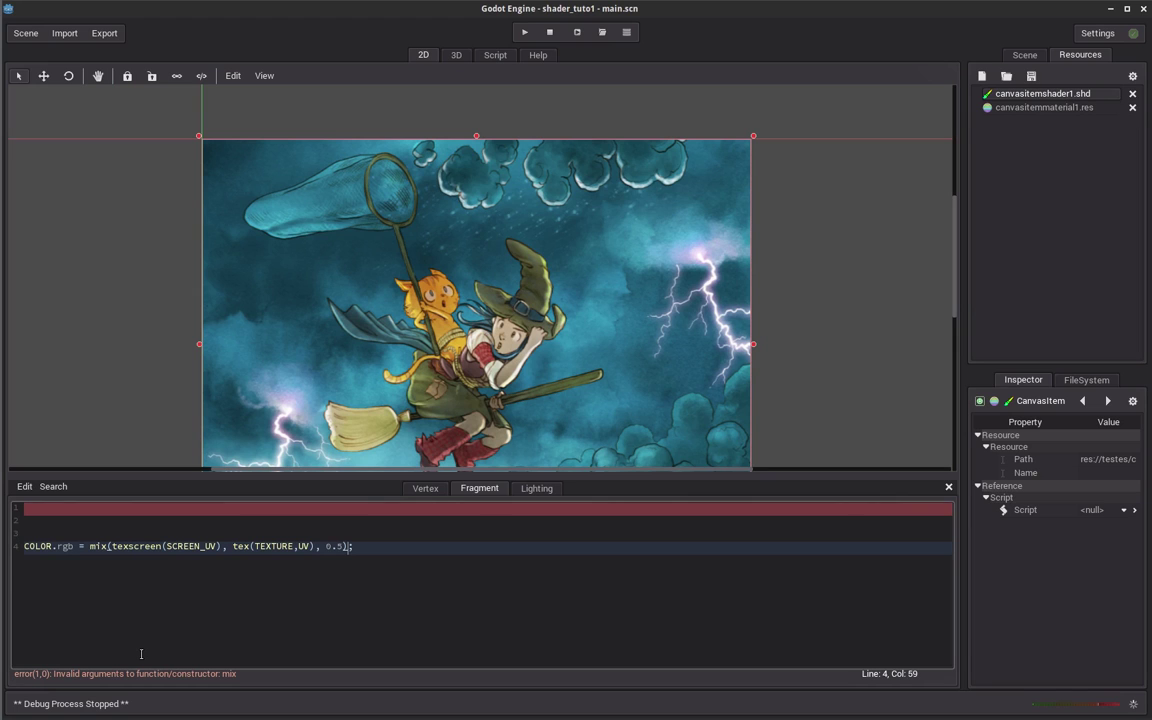
key("Left")
key("Left")
key("Left")
key("Left")
key("Left")
key("Left")
key("Left")
key("Left")
key("Left")
key("Left")
key("Left")
key("Left")
key("Right")
key("Right")
key("Right")
key("Right")
key("Right")
key("Right")
key("Right")
key("Right")
key("Right")
key("Right")
key("Right")
key("Right")
key("Right")
key("Right")
key("Right")
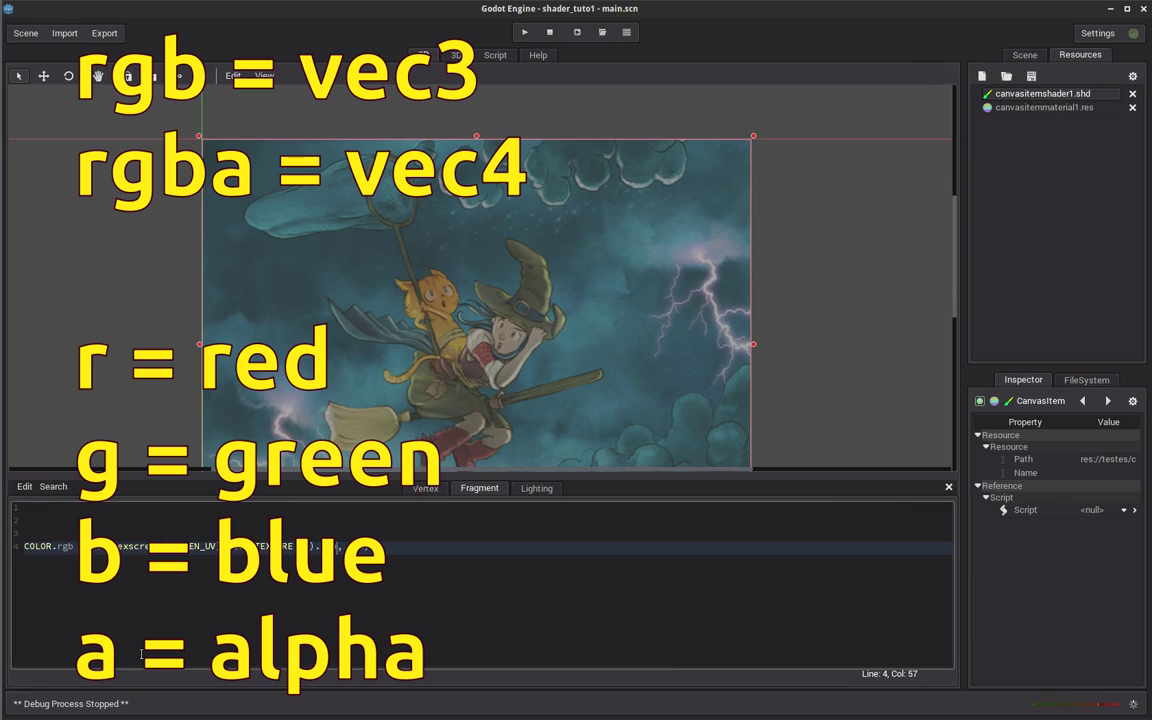
left_click(246, 547)
key("End")
type(", 0.5);")
left_click(524, 32)
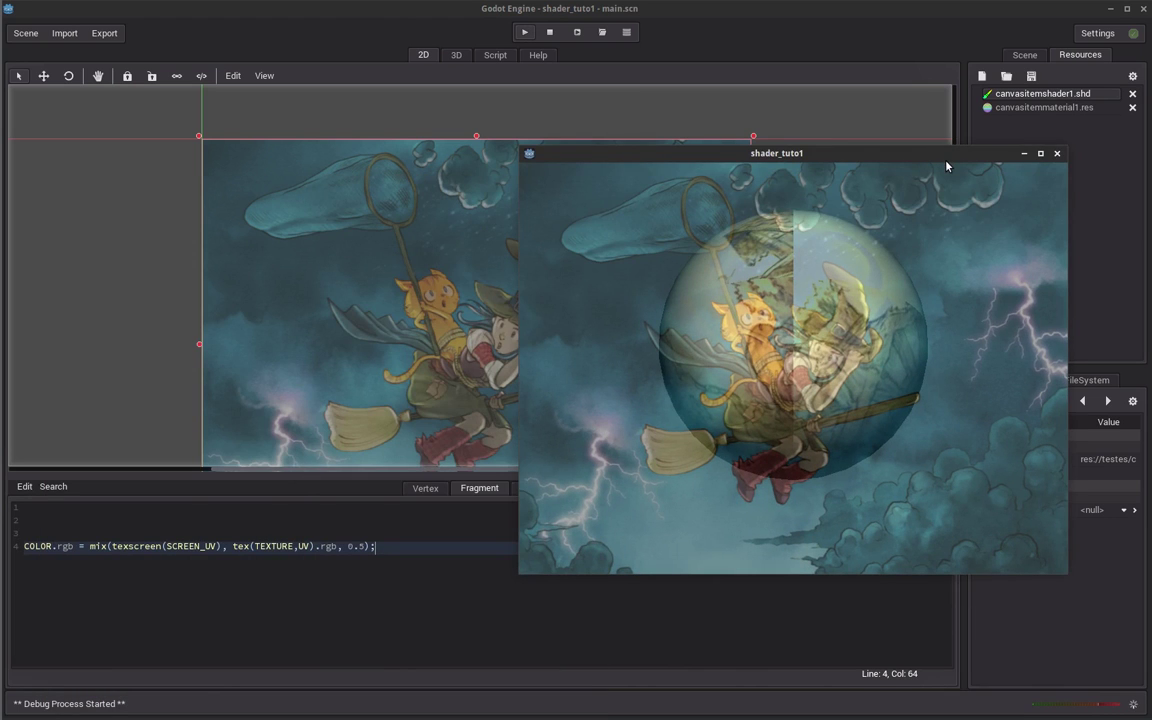
left_click(1059, 157)
Change the mix weight to 0.25 and run the game to compare.
left_click(358, 546)
type("2")
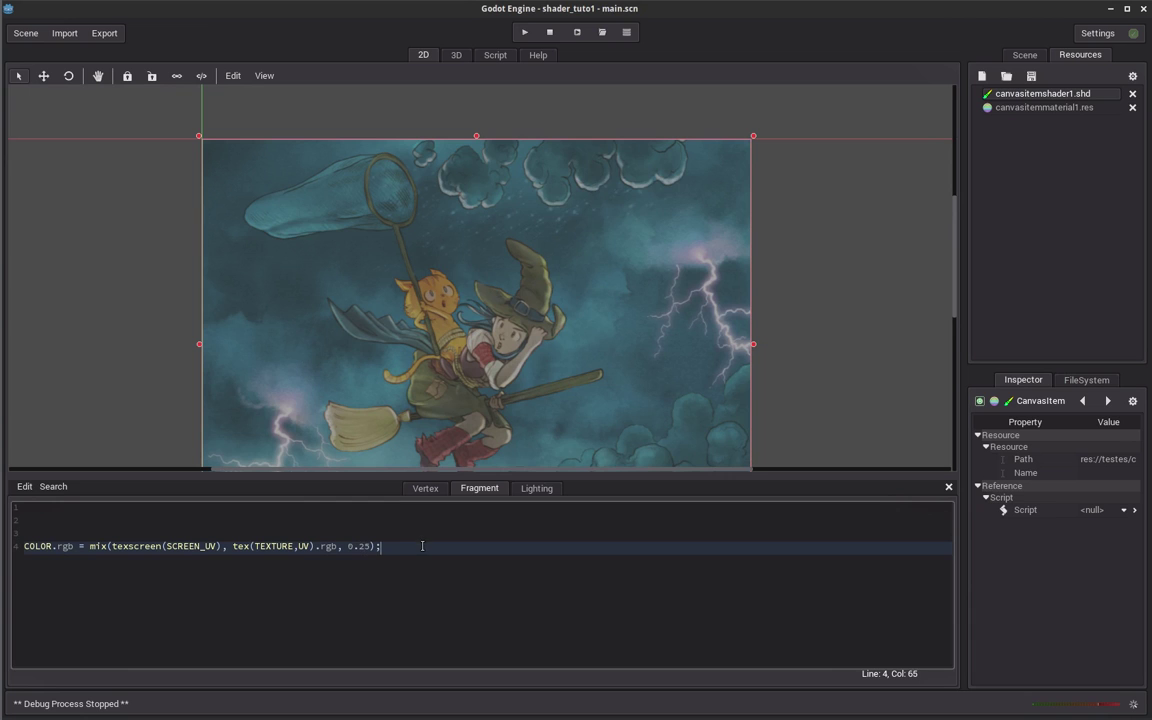
left_click(524, 32)
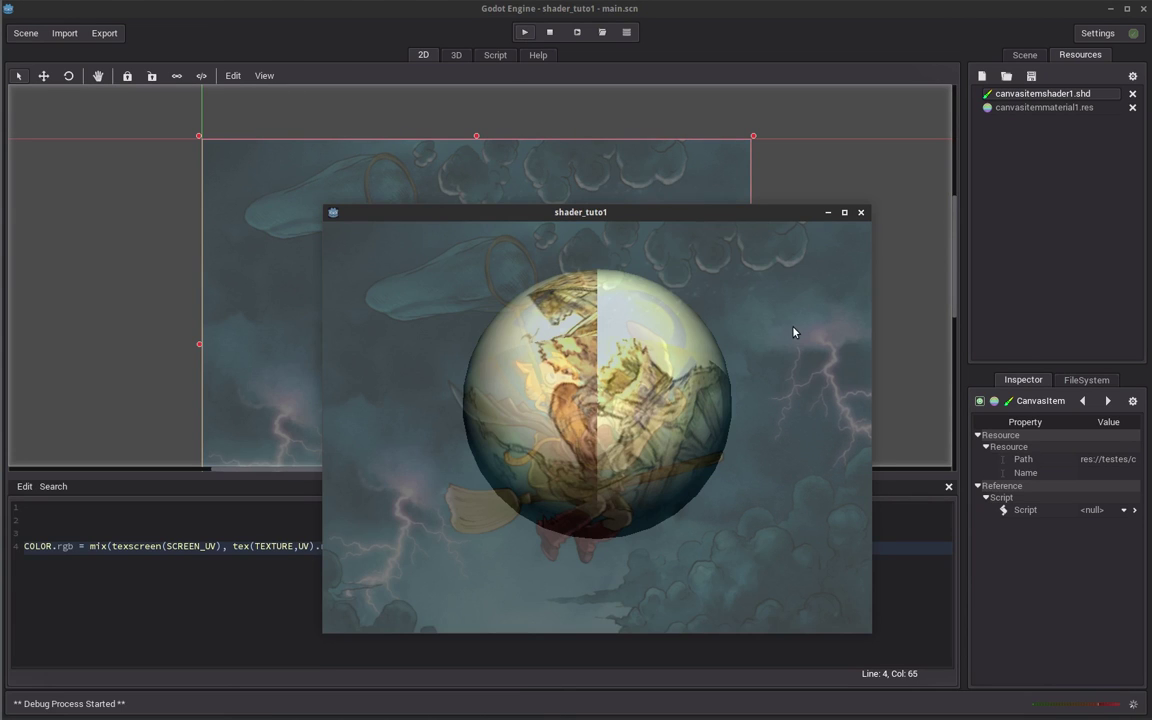
left_click(860, 212)
Change the mix weight to 0.75 and run the game again.
key("Left")
key("Left")
key("Left")
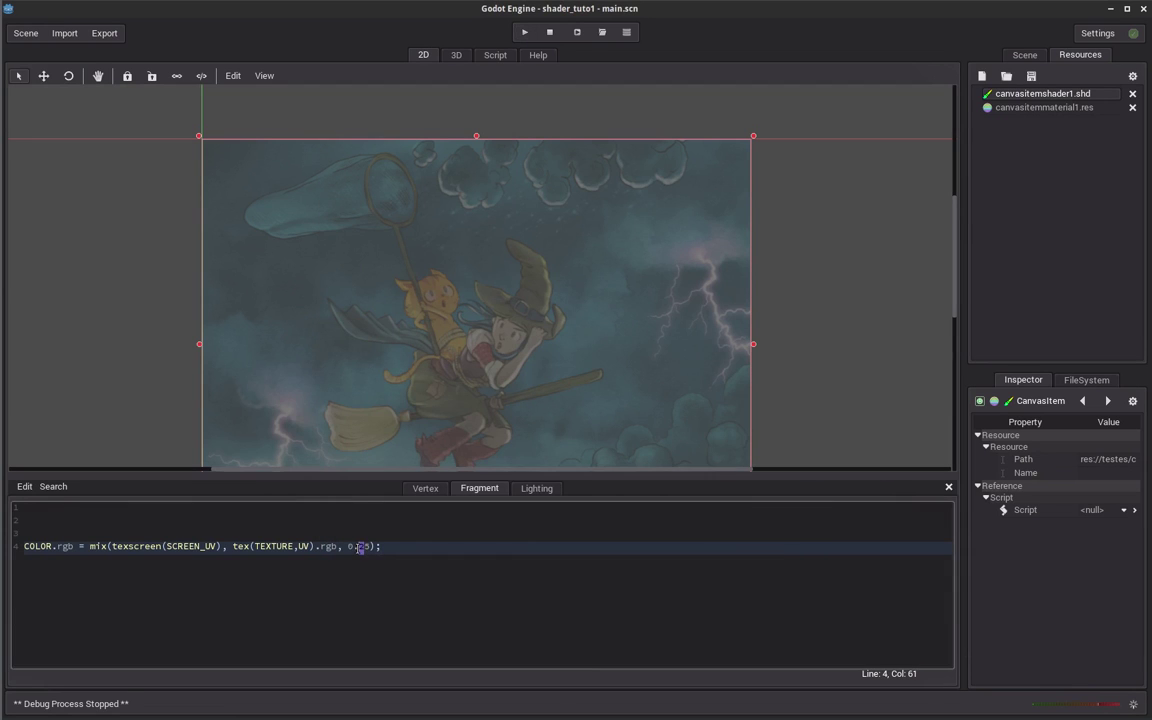
type("7")
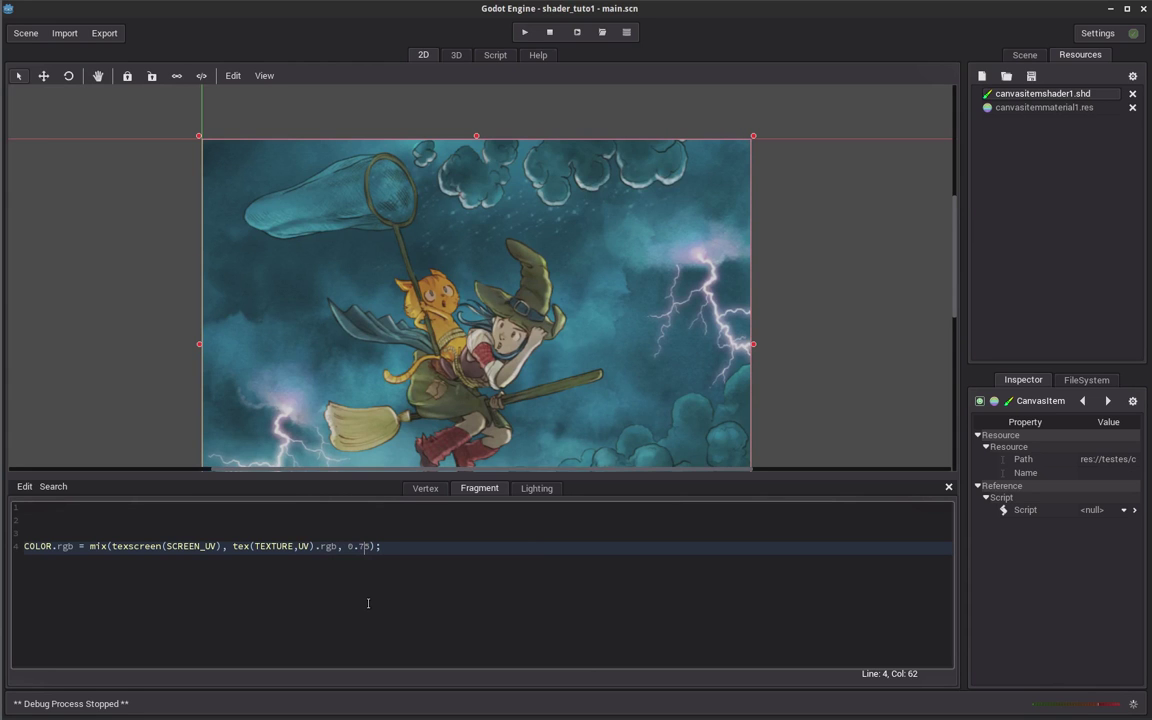
left_click(524, 32)
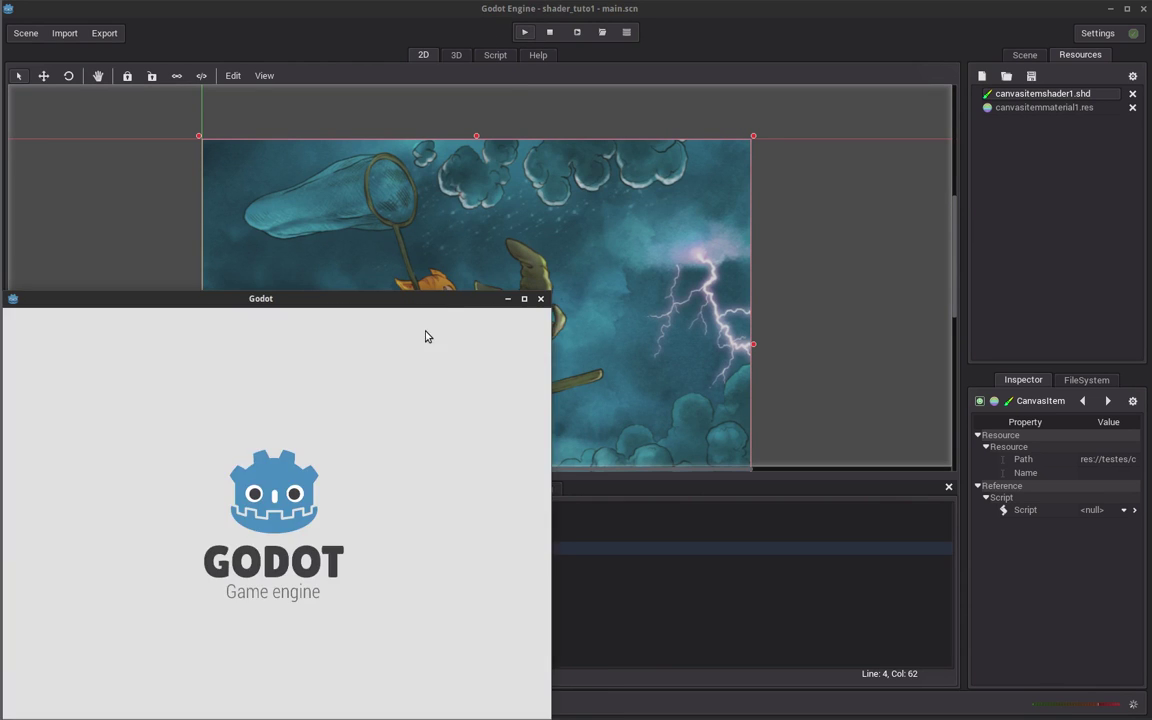
left_click_drag(414, 303, 808, 223)
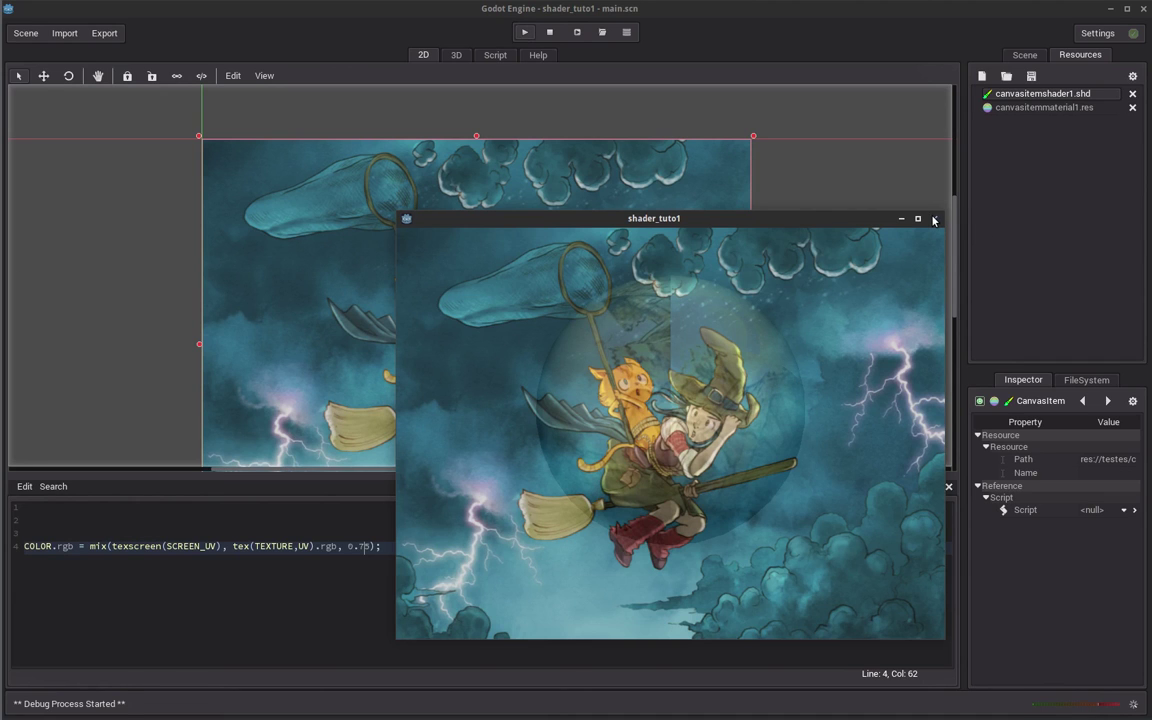
left_click(934, 220)
left_click(265, 565)
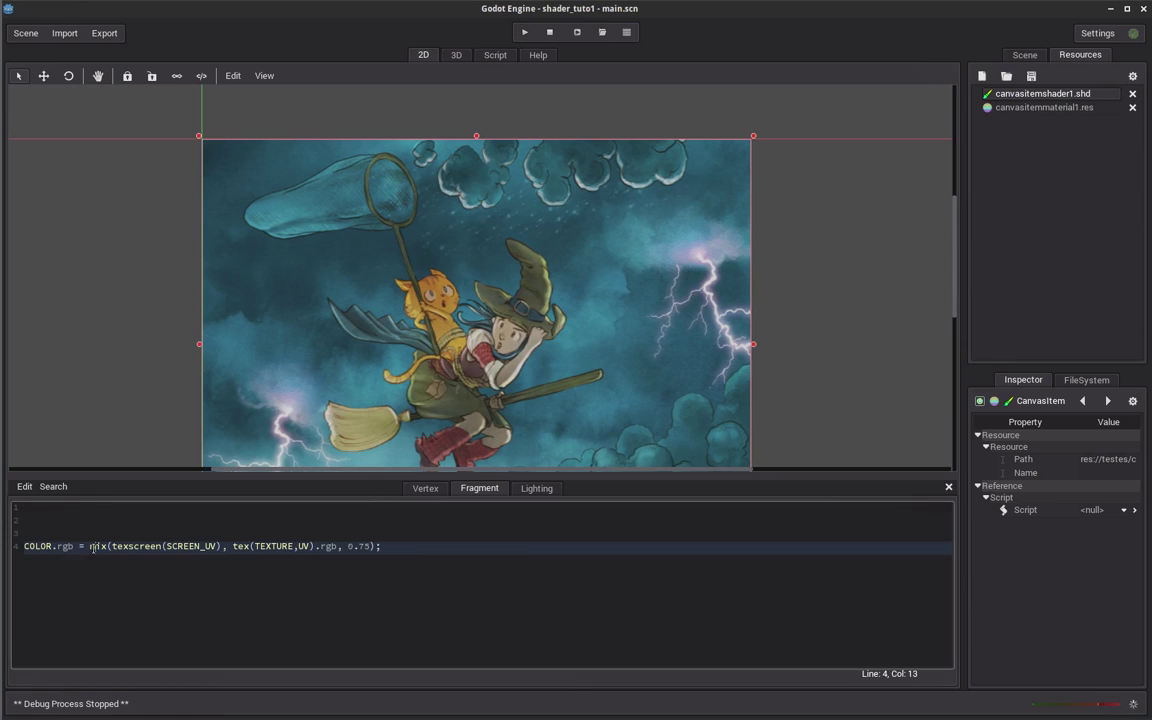
left_click(349, 546)
Replace the 0.75 blend weight with sin(TIME), run the game to watch the colours pulse, then close it.
left_click_drag(350, 547, 368, 548)
left_click(526, 32)
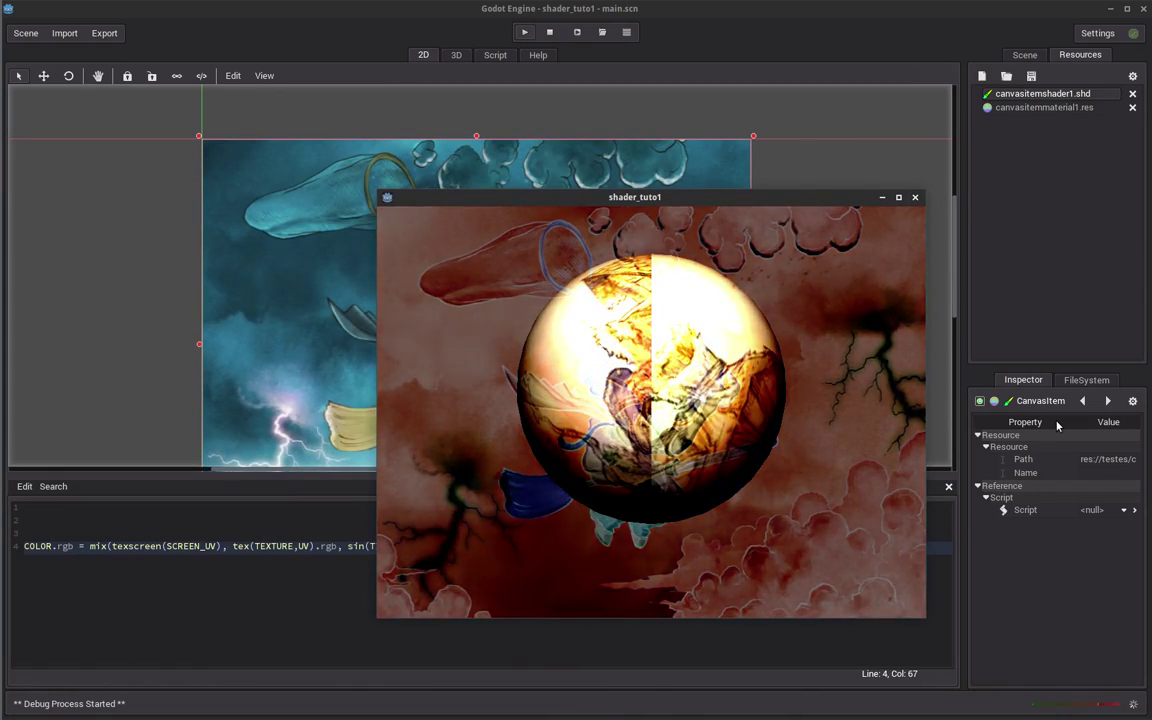
mouse_move(718, 200)
left_mouse_down()
mouse_move(918, 193)
mouse_move(901, 209)
left_mouse_up()
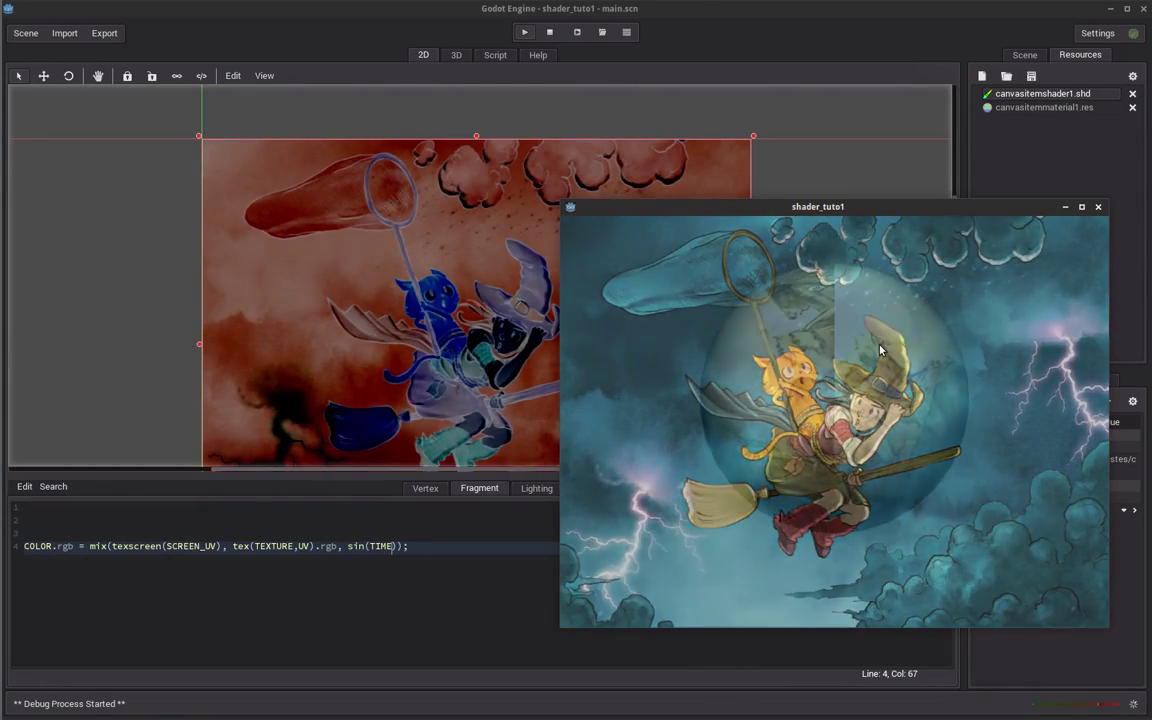
left_click_drag(946, 214, 951, 240)
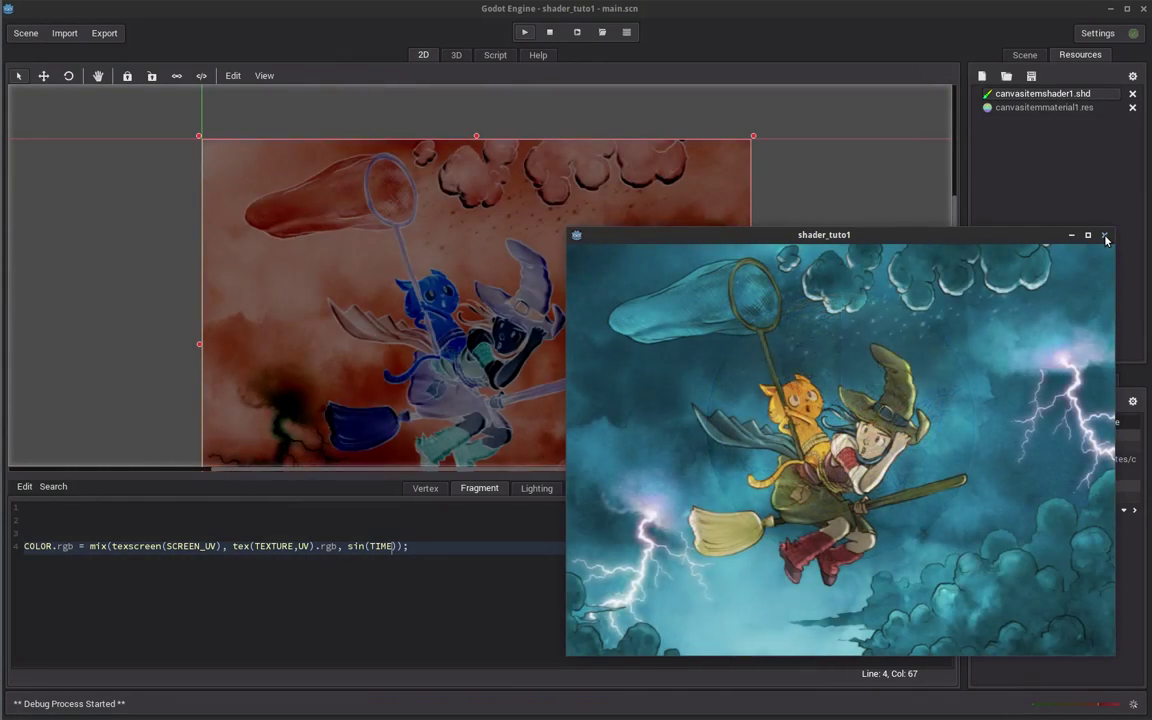
left_click(1105, 236)
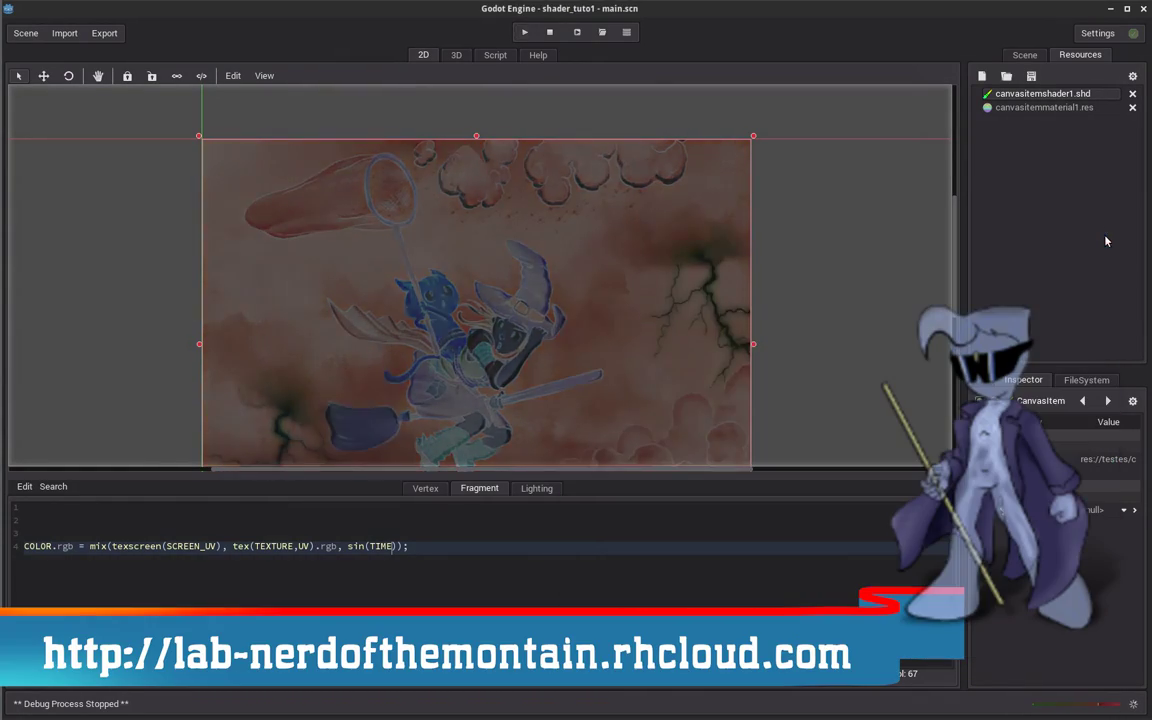